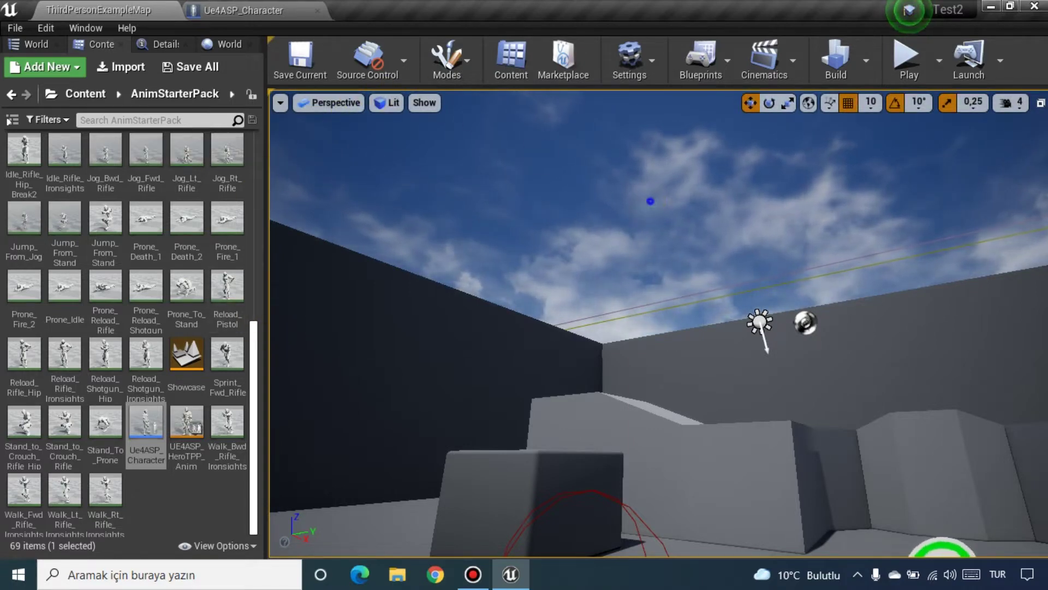
Step: Play-test the level, running the character forward to pick up the rifle
right_drag(650, 199, 650, 251)
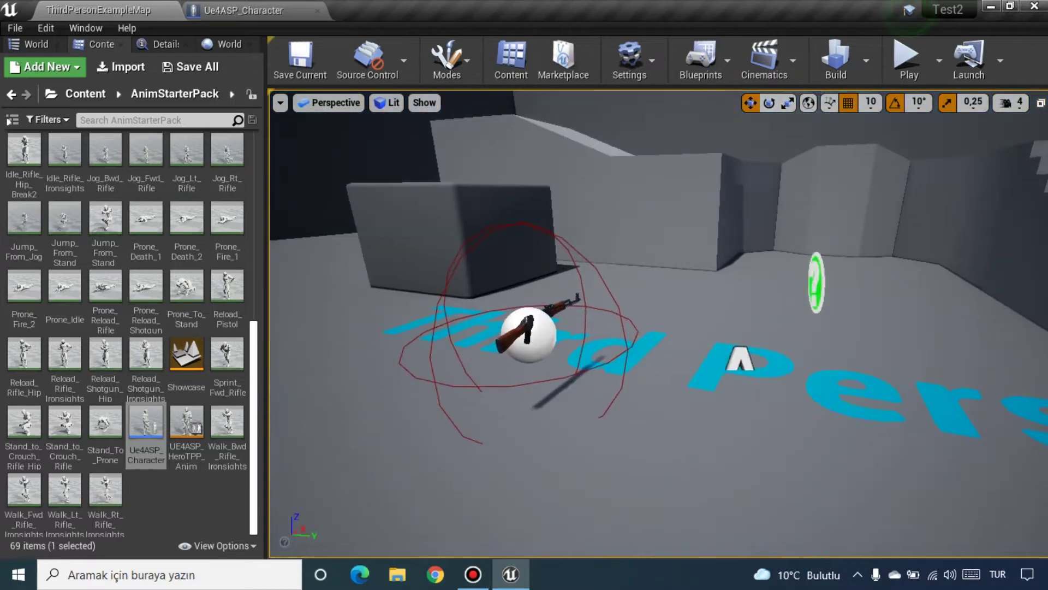
click(905, 48)
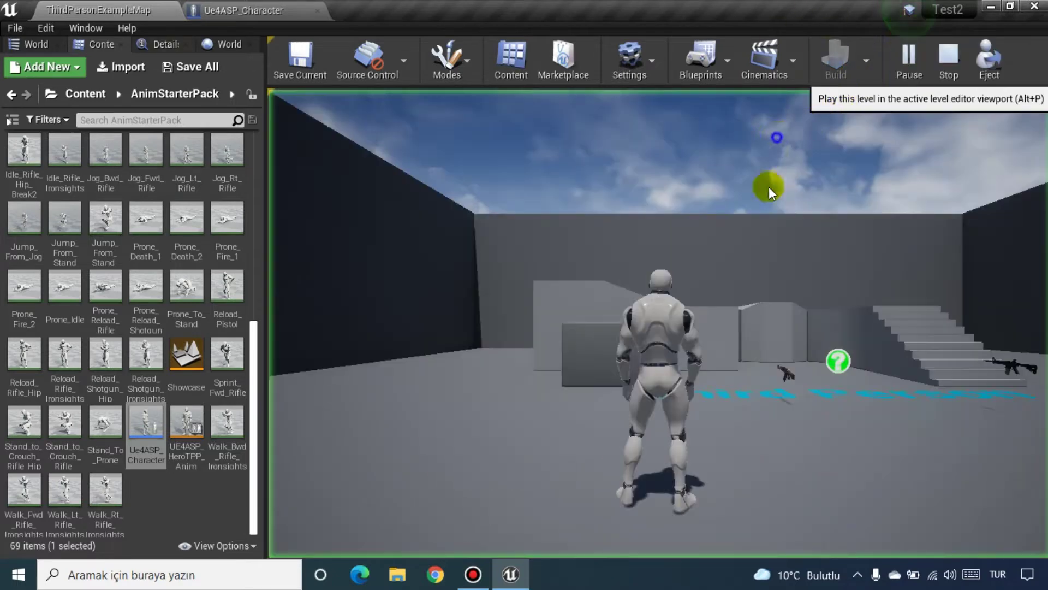
click(769, 187)
key(w)
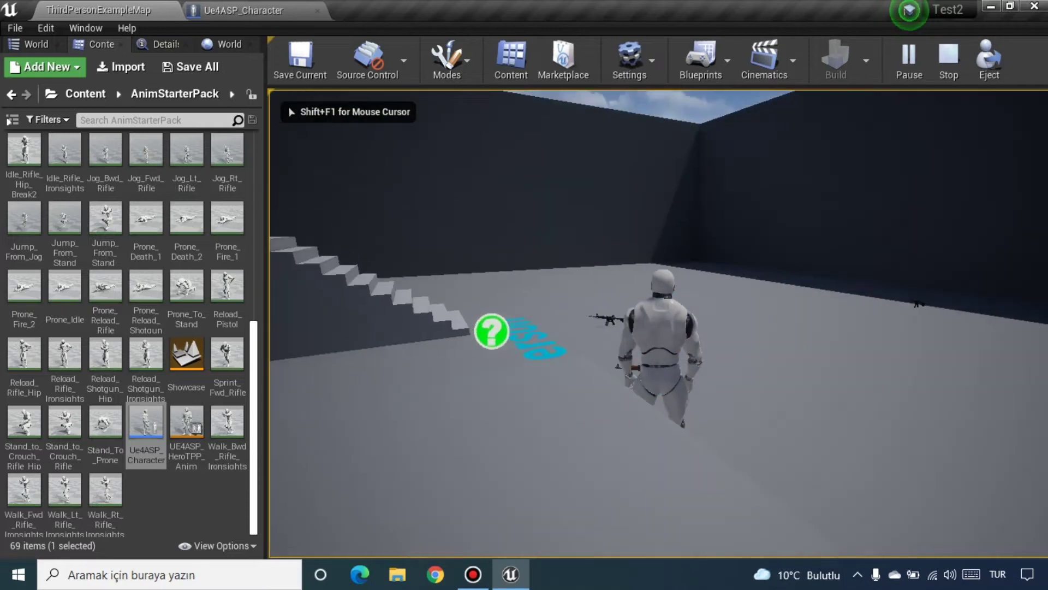
key(w)
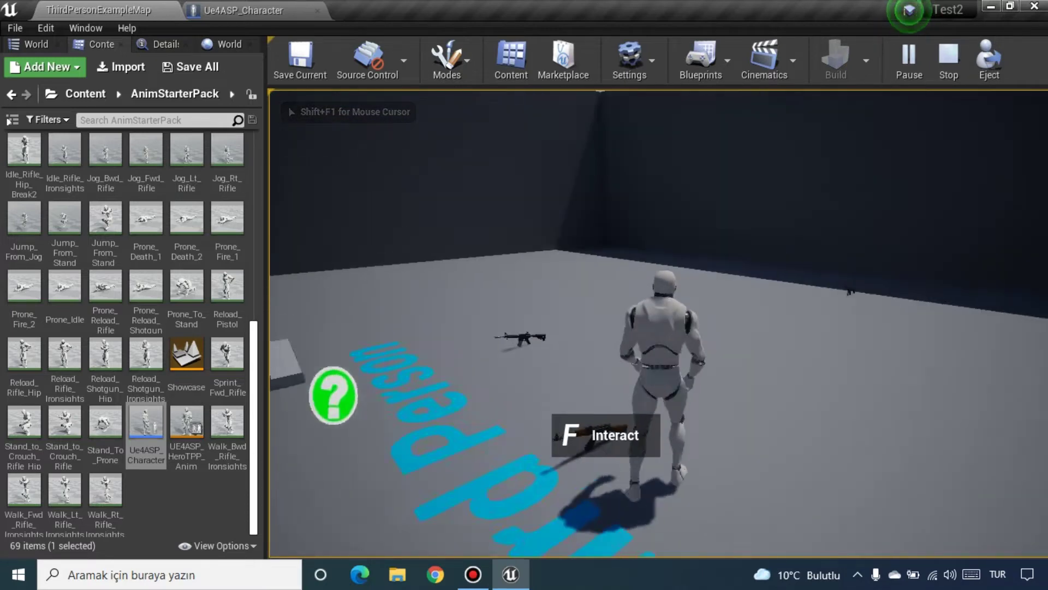
key(w)
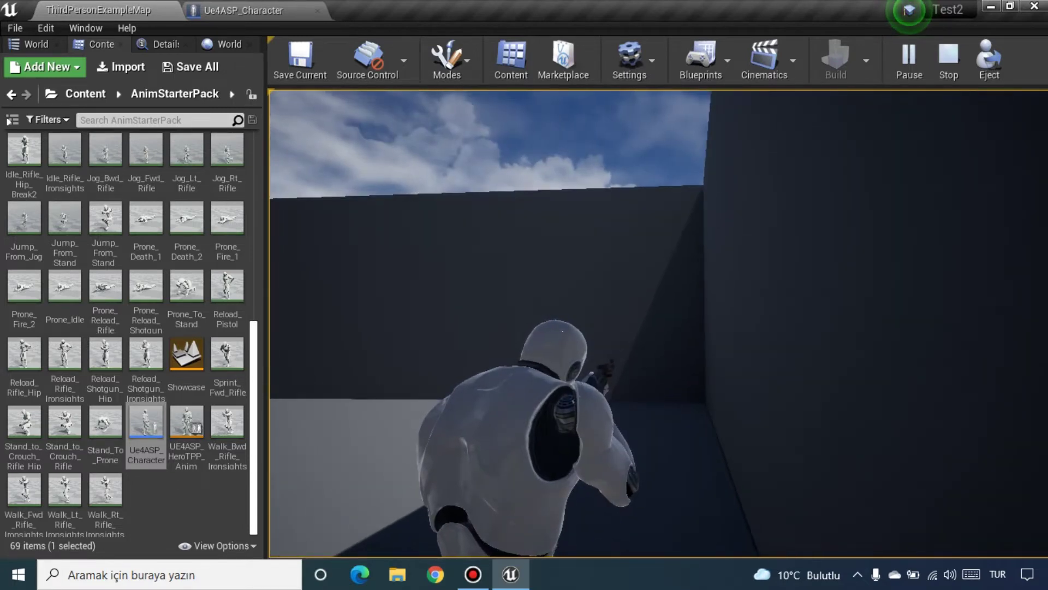
key(Escape)
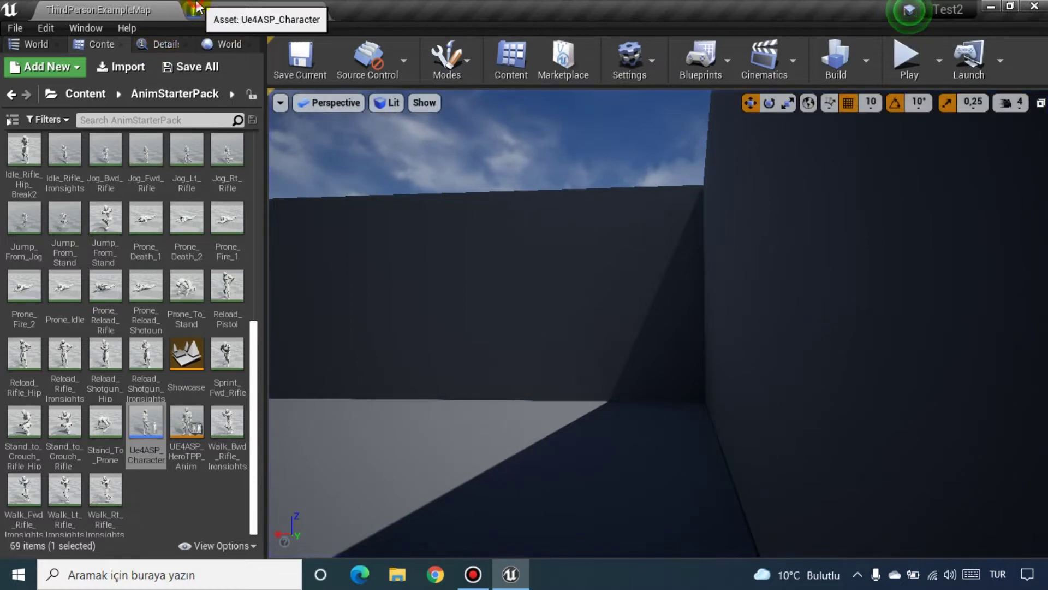
Step: In Ue4ASP_Character, change the spawn offset multiplier from 50 to 10 and save
click(196, 8)
mouse_move(408, 295)
right_down()
mouse_move(477, 335)
mouse_move(773, 260)
right_up()
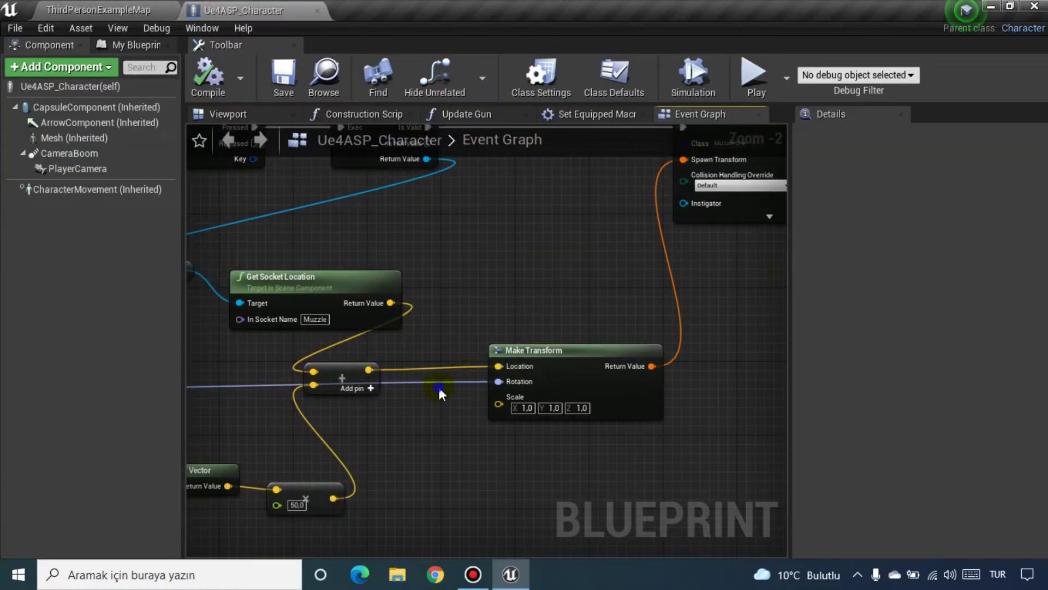
right_drag(439, 388, 572, 333)
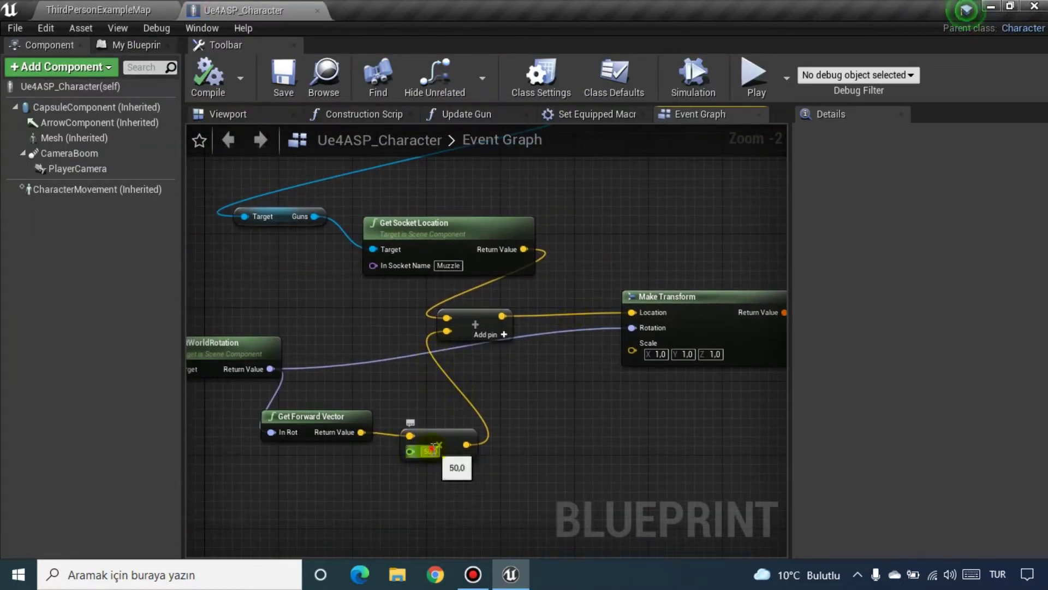
text(10)
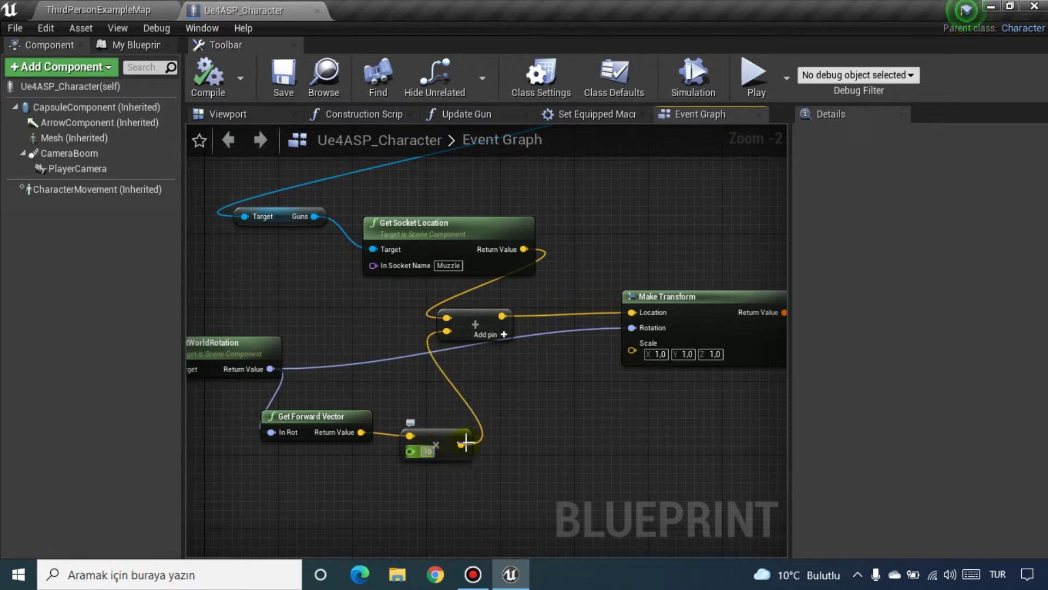
key(Return)
click(283, 76)
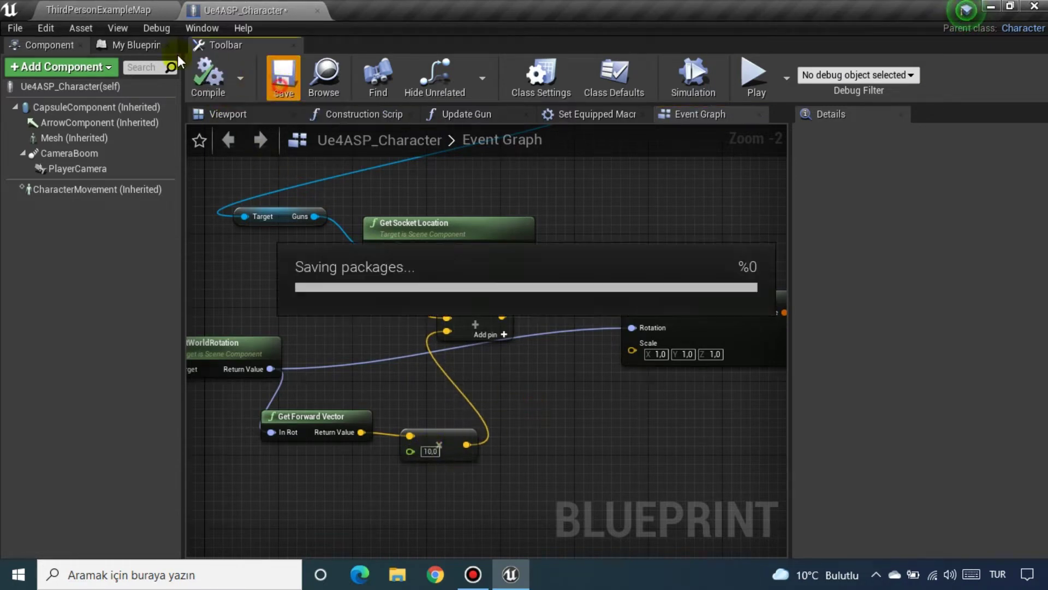
Step: Play-test the level again, running forward and aiming the rifle to test firing
click(98, 9)
click(902, 59)
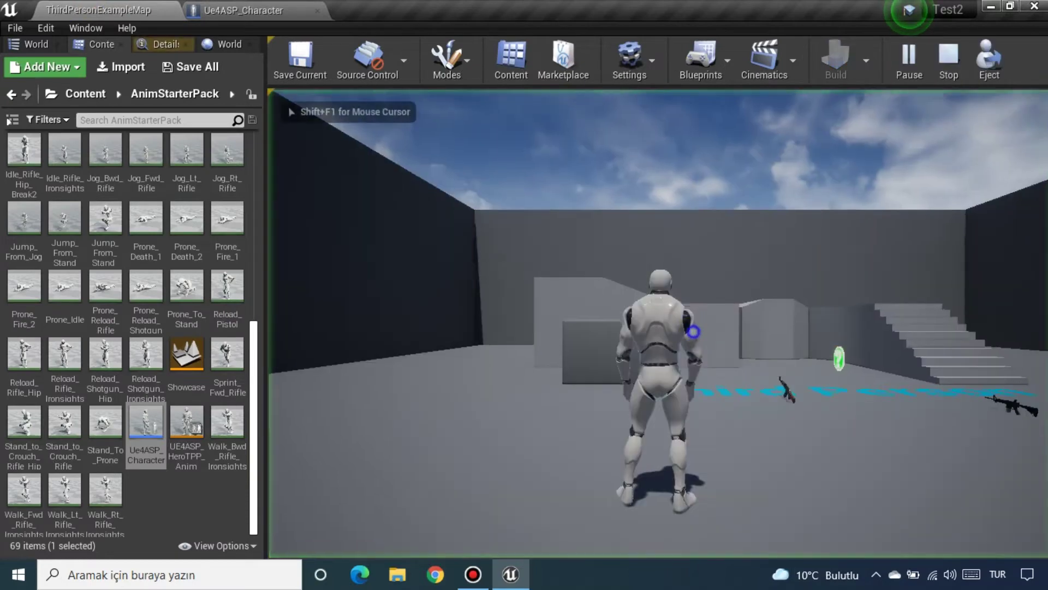
key(w)
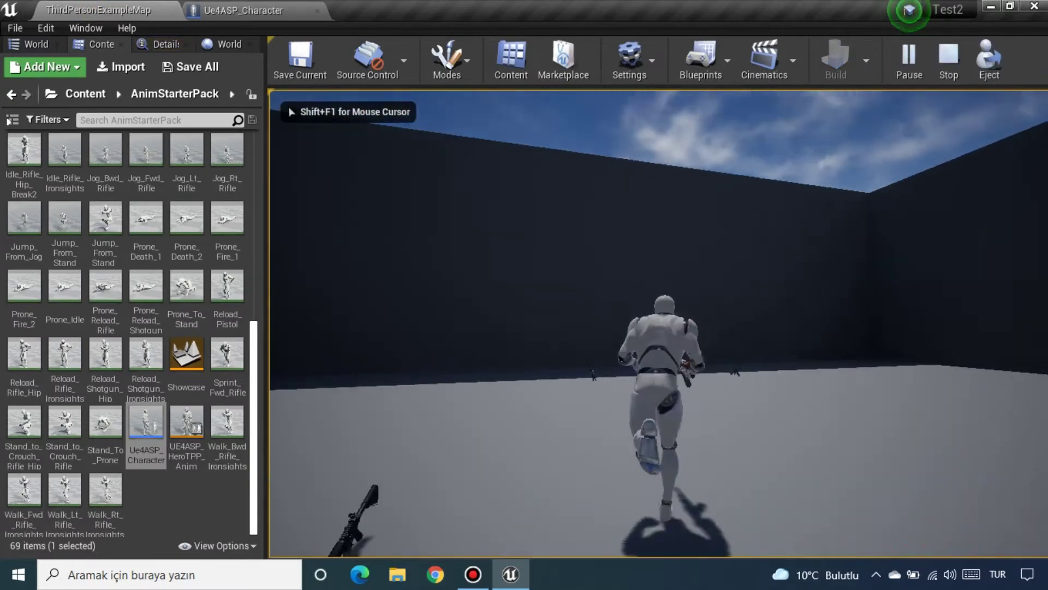
right_click(658, 323)
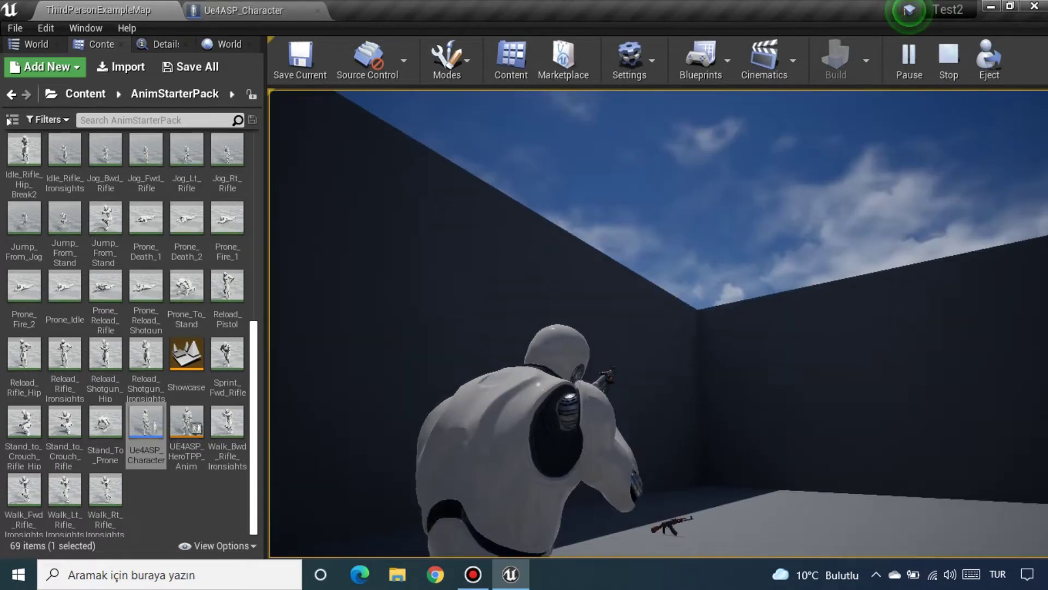
key(Escape)
Step: Widen the character's Event Graph panel and bring the Left Mouse Button node into view
click(244, 10)
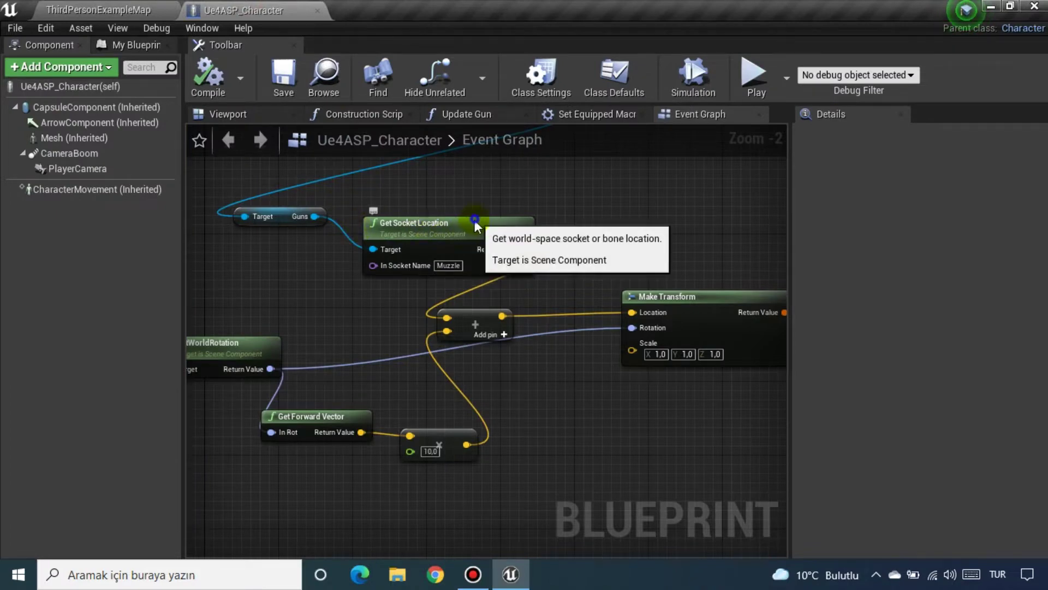
mouse_move(469, 221)
right_down()
mouse_move(523, 356)
mouse_move(386, 342)
mouse_move(522, 247)
right_up()
scroll(404, 327, down, 1)
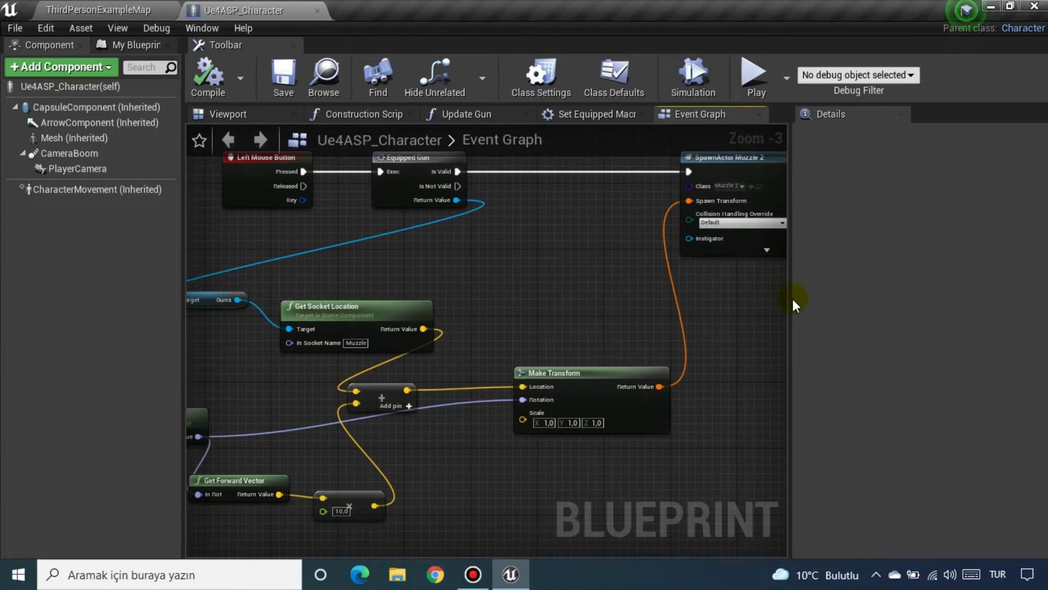
drag(791, 299, 915, 297)
mouse_move(746, 306)
right_down()
mouse_move(389, 317)
mouse_move(324, 337)
right_up()
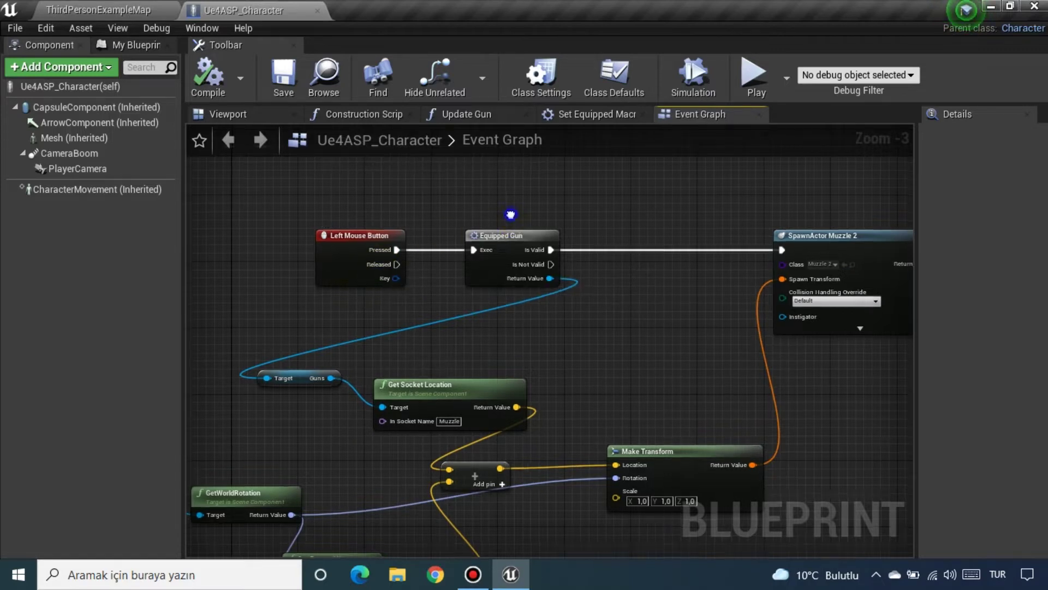
Step: Move the Left Mouse Button node up and left, and the Equipped Gun node up
right_drag(401, 270, 367, 255)
drag(306, 249, 307, 215)
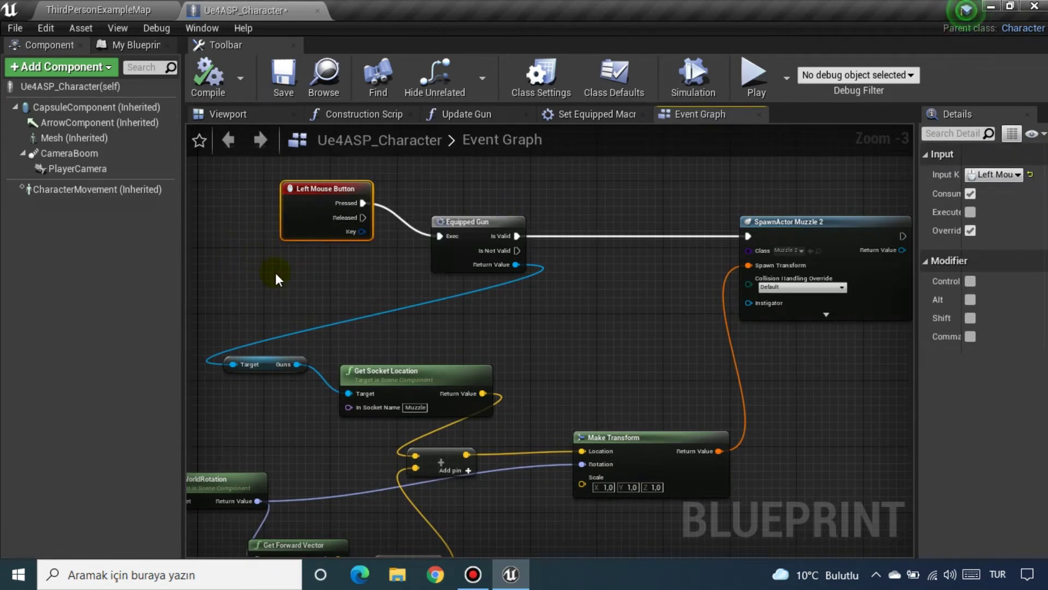
drag(312, 226, 279, 226)
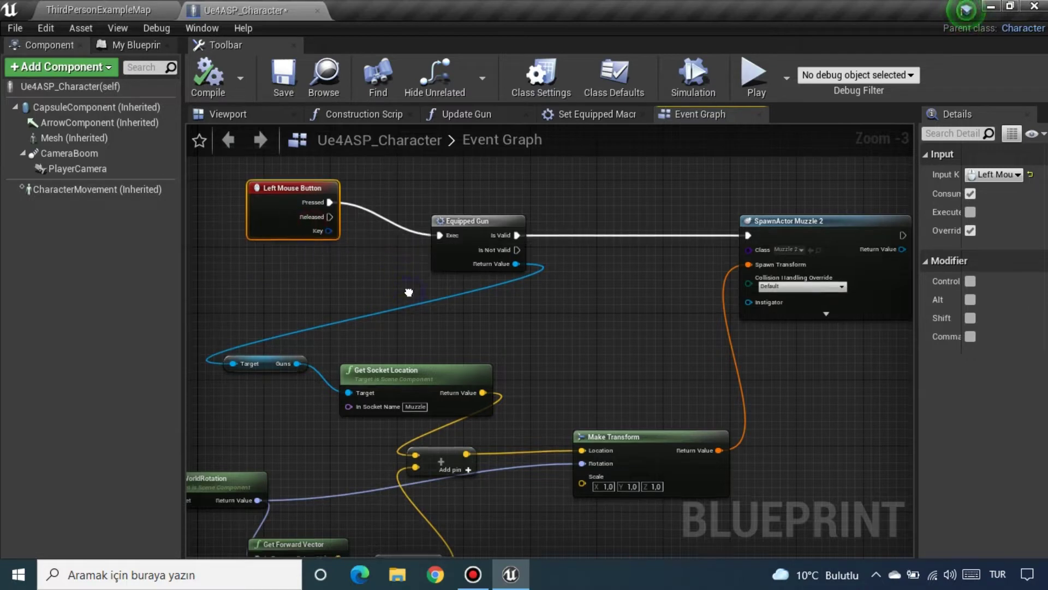
right_drag(448, 273, 443, 267)
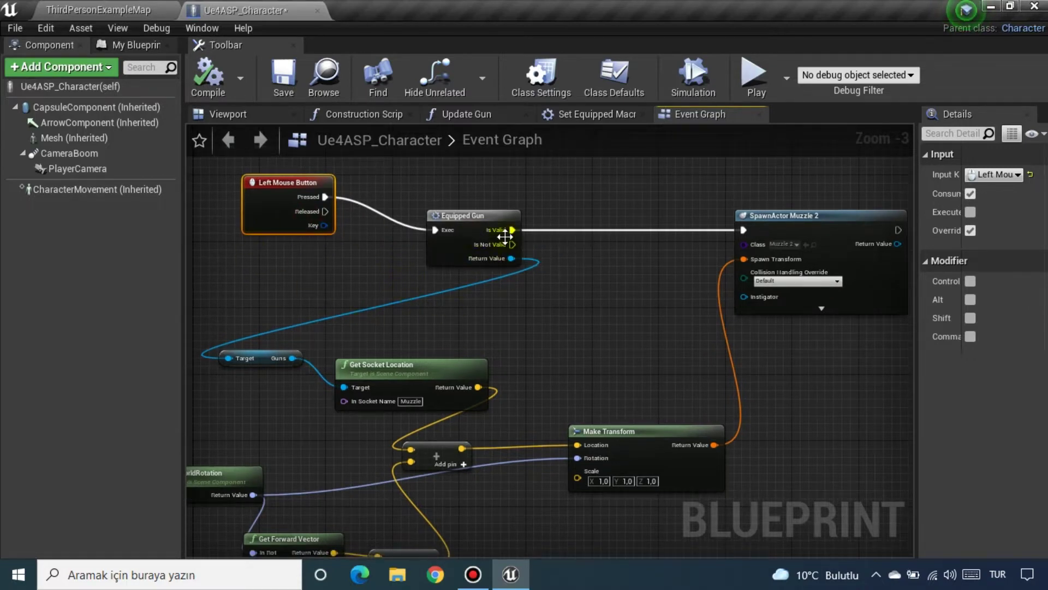
click(478, 210)
drag(478, 206, 477, 190)
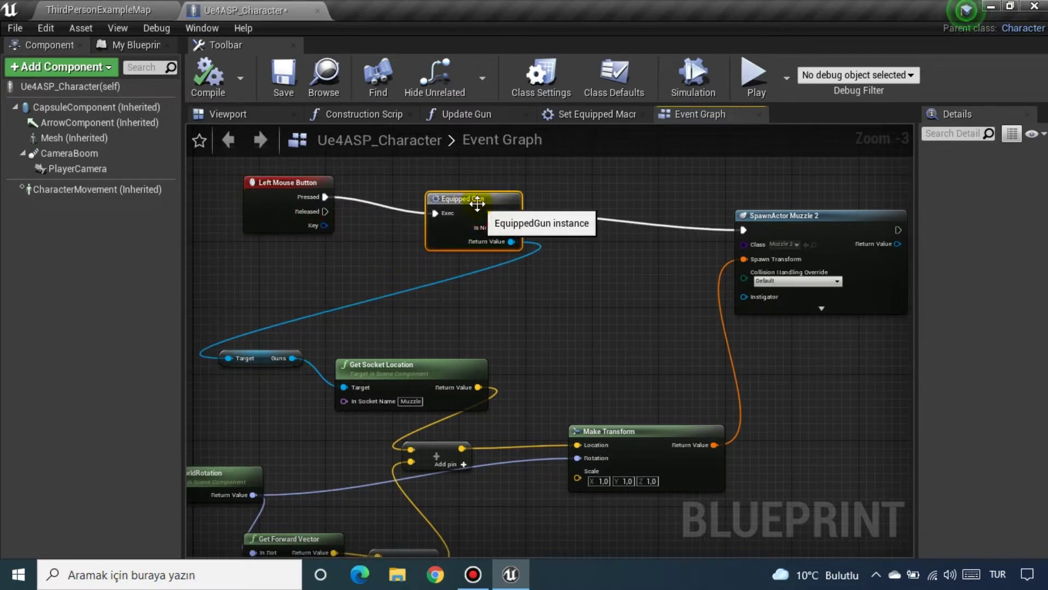
right_drag(572, 300, 478, 281)
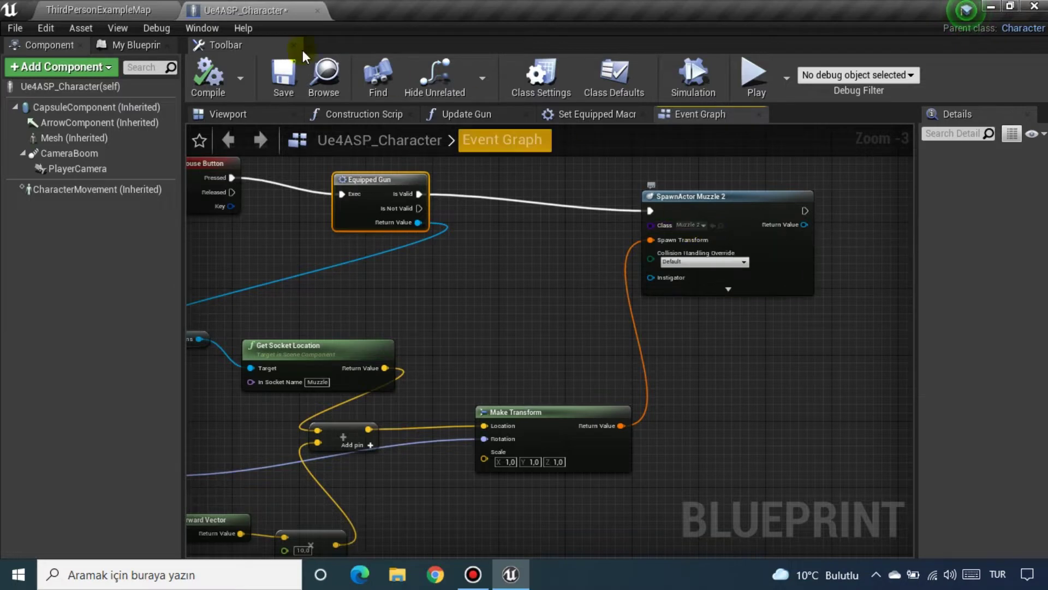
Step: Delete the Muzzle asset from Content > Game_1 > WeaponItem
click(156, 8)
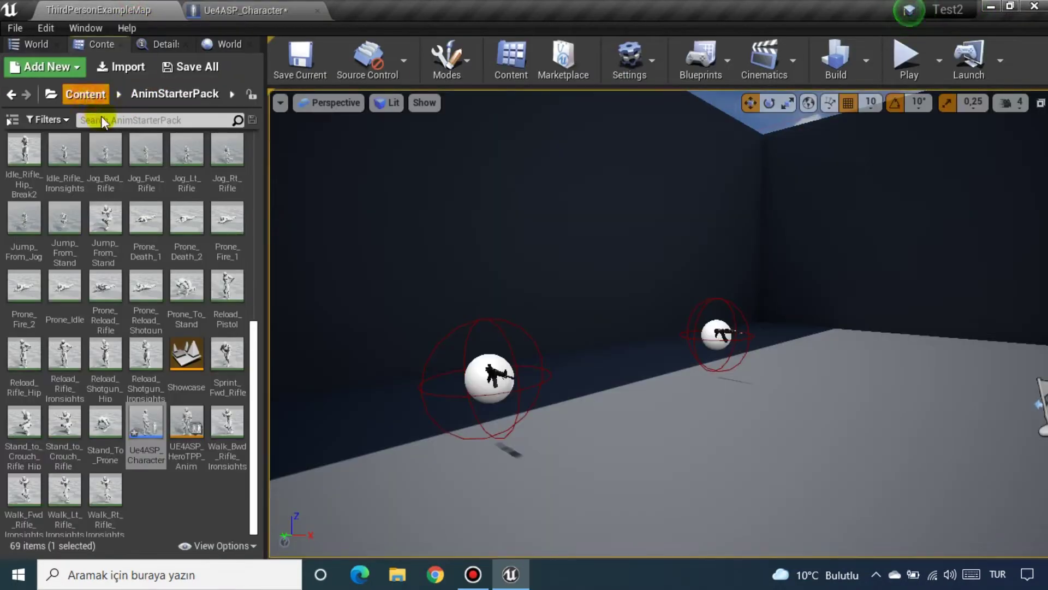
click(90, 93)
double_click(114, 148)
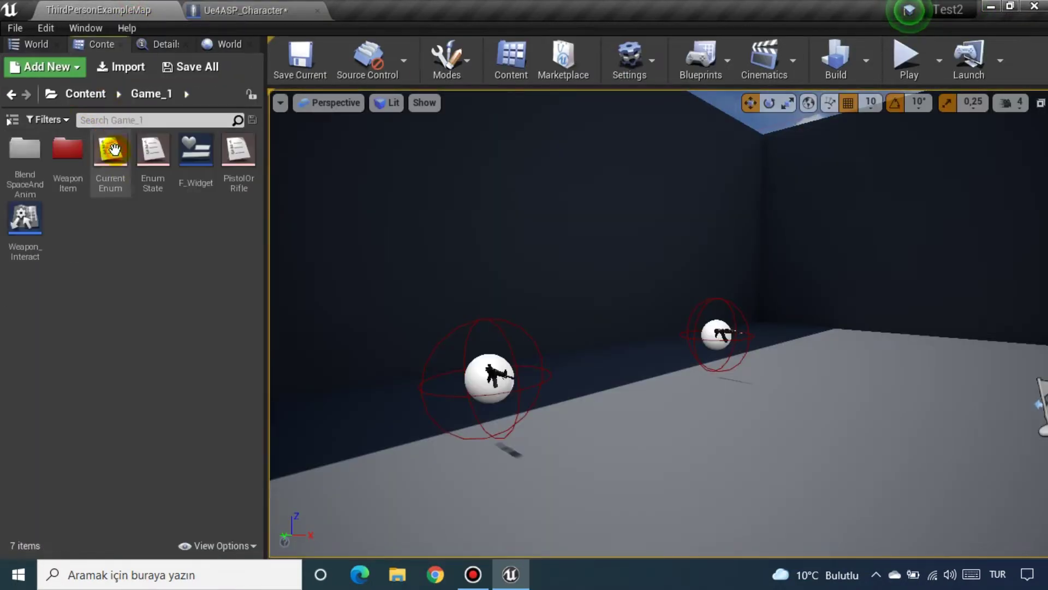
double_click(67, 149)
right_click(157, 160)
click(176, 237)
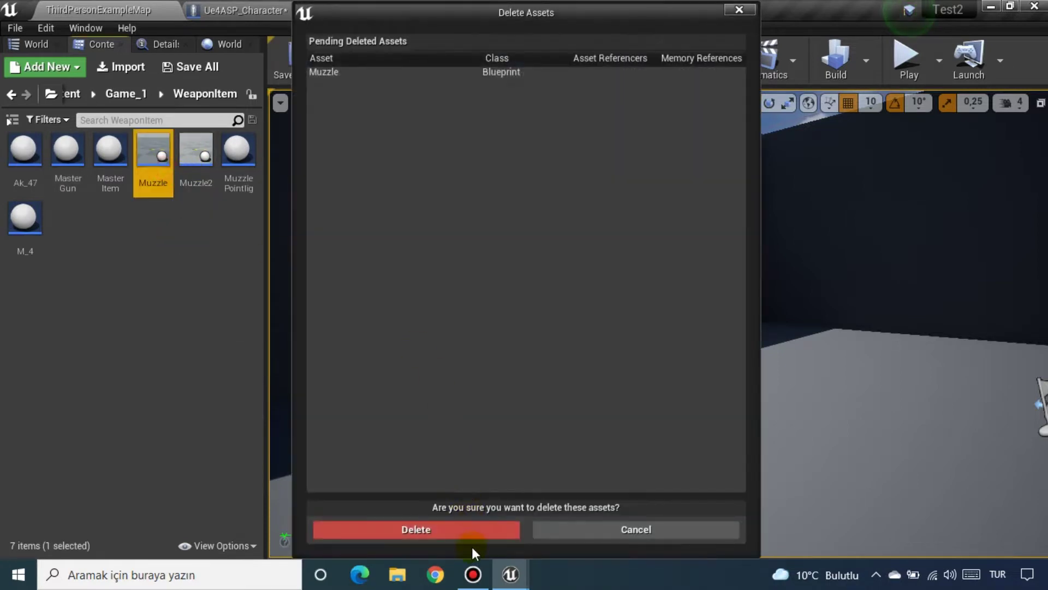
click(467, 527)
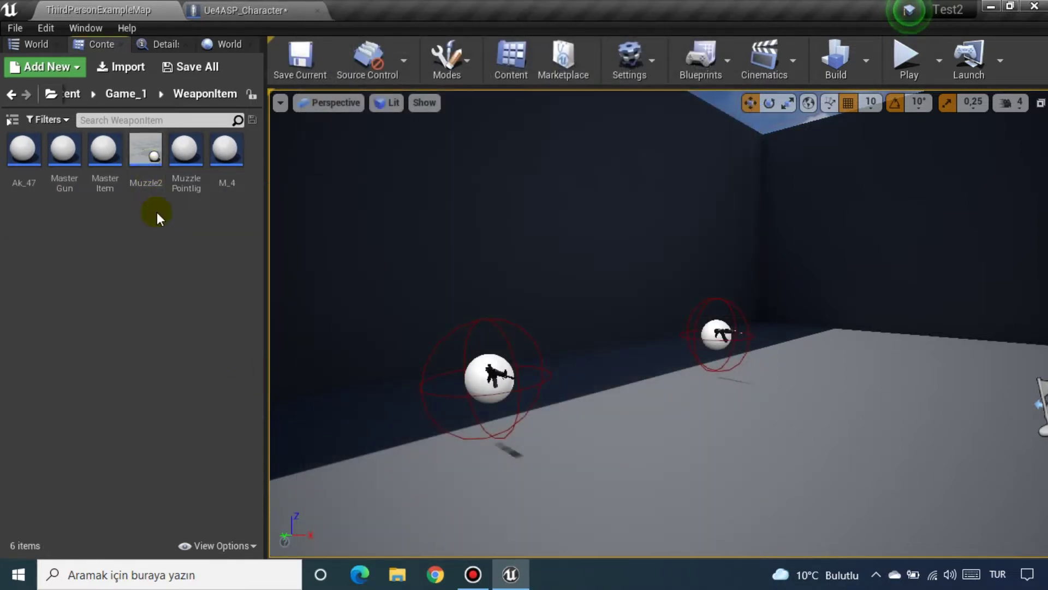
Step: Open Muzzle2, frame the yellow projectile in its Viewport, and inspect StaticMesh and Sphere
double_click(144, 162)
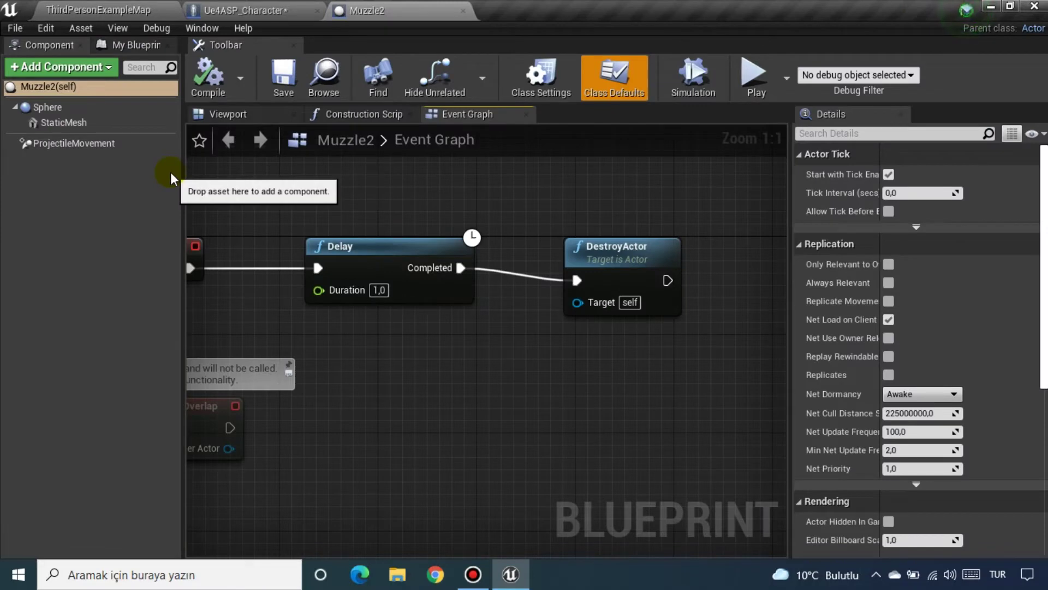
click(247, 115)
drag(330, 266, 355, 310)
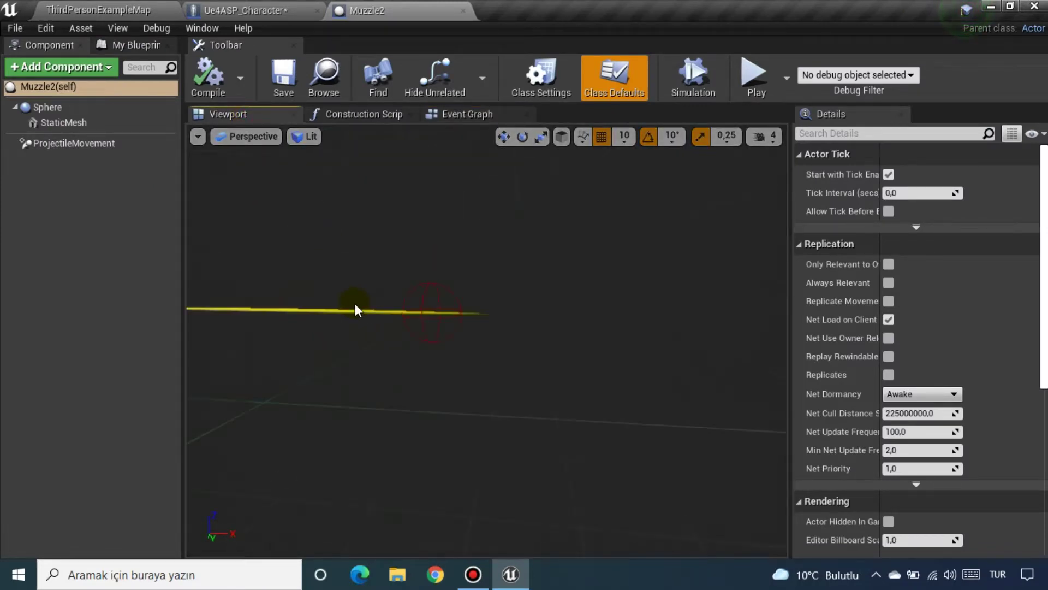
drag(355, 310, 339, 386)
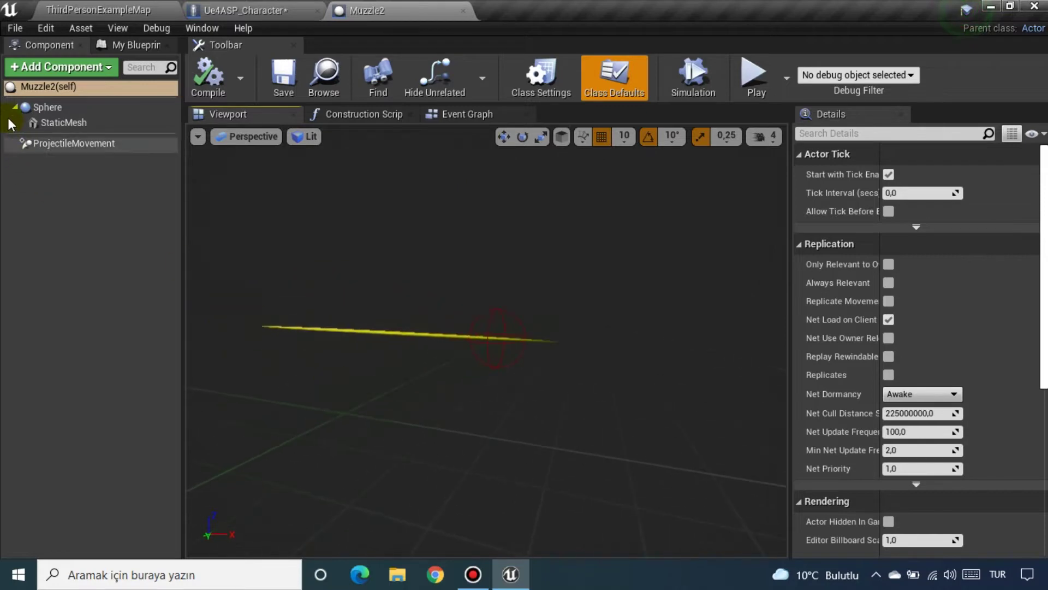
click(58, 123)
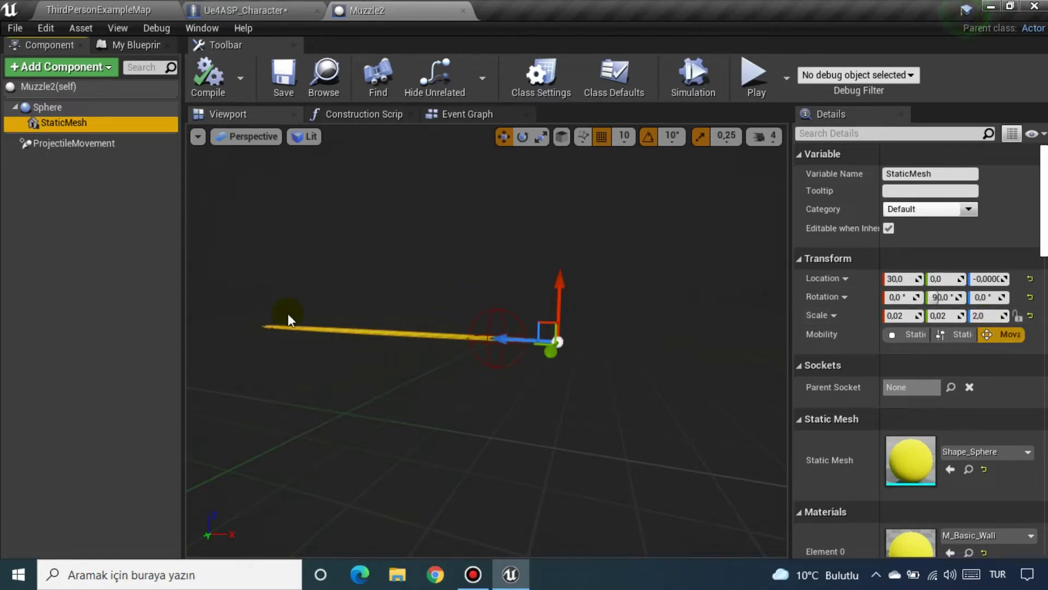
click(69, 129)
click(51, 111)
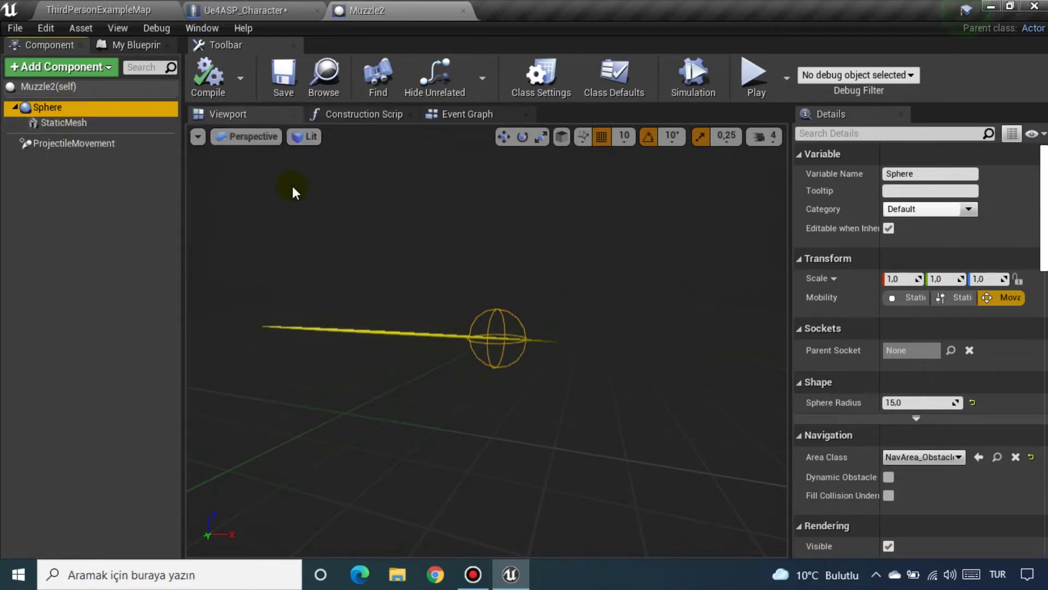
Step: Review the StaticMesh and Sphere collision settings in the Details panel
click(81, 129)
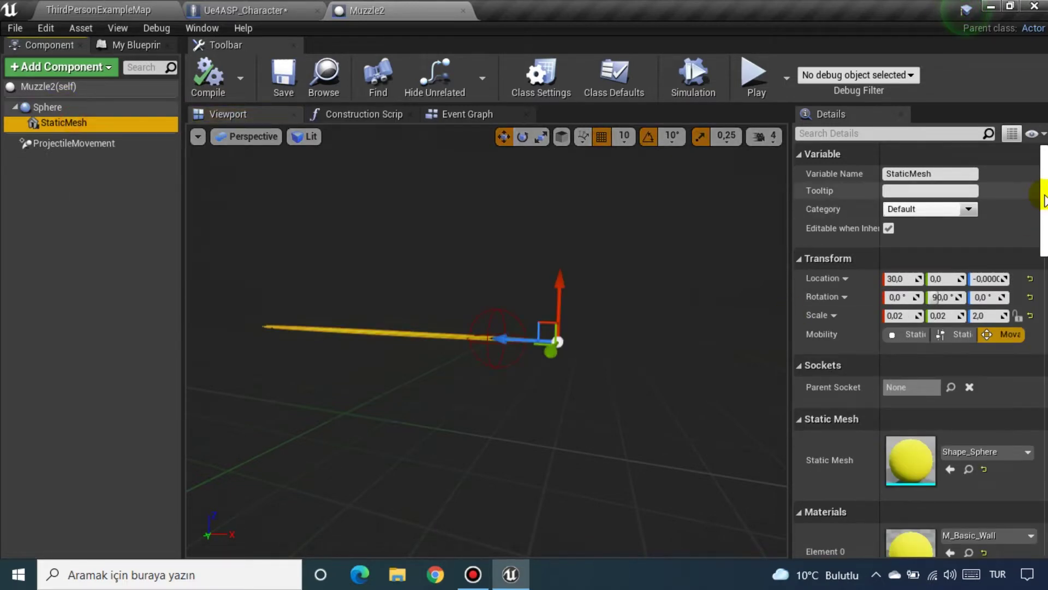
mouse_move(1044, 198)
mouse_down()
mouse_move(1045, 354)
mouse_move(1045, 268)
mouse_up()
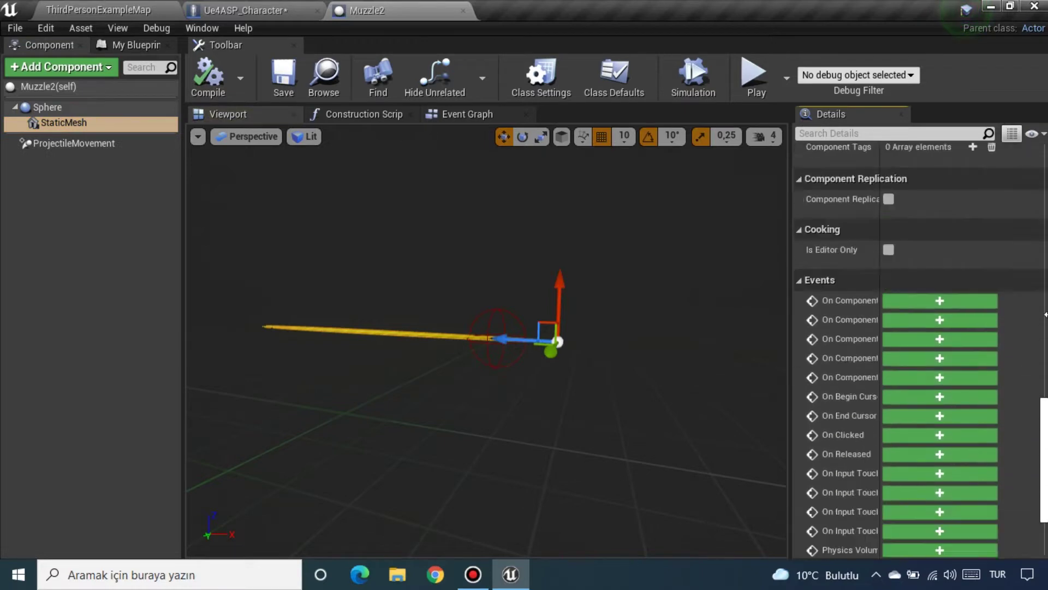
drag(1045, 268, 1045, 313)
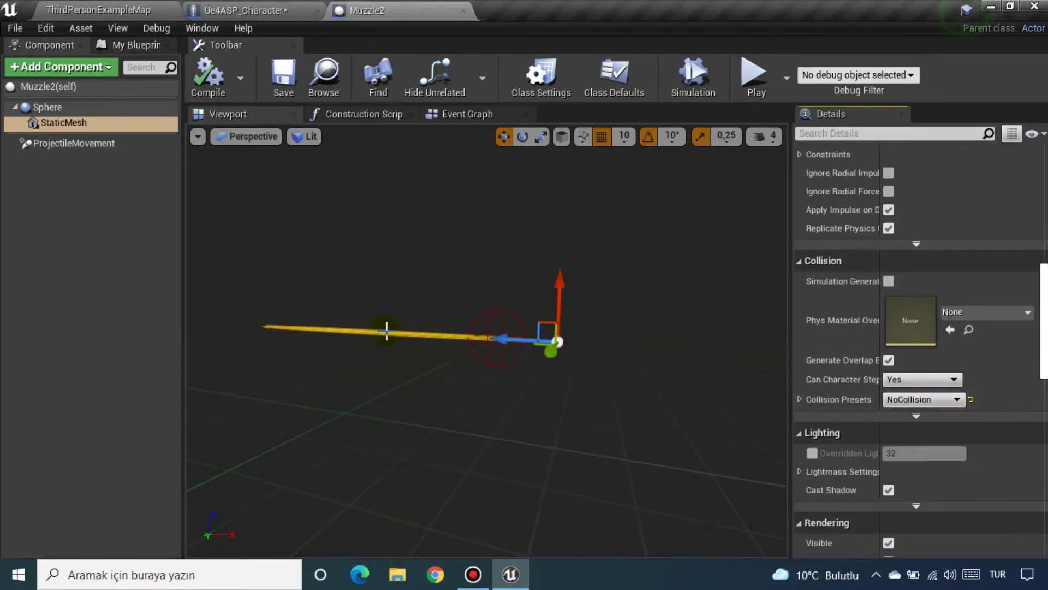
click(66, 108)
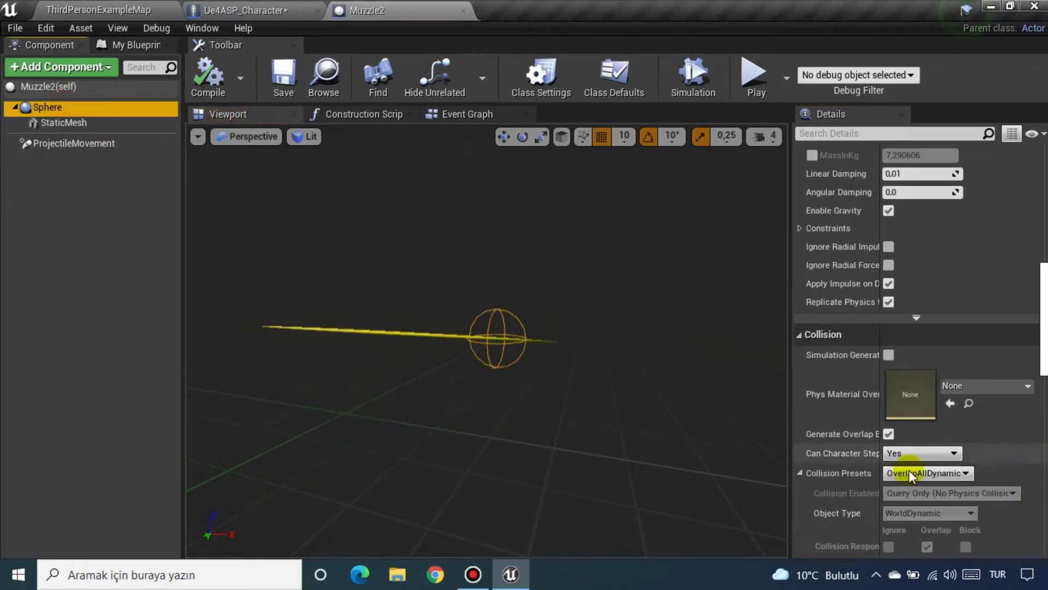
Step: Scroll through the ProjectileMovement component's settings
click(61, 141)
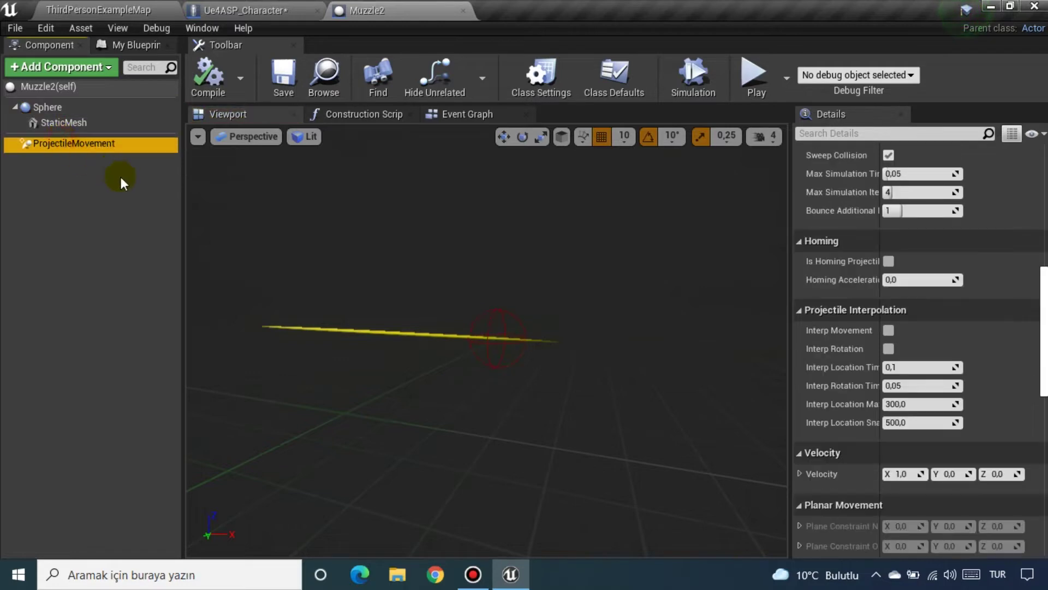
scroll(997, 296, up, 3)
scroll(997, 296, up, 4)
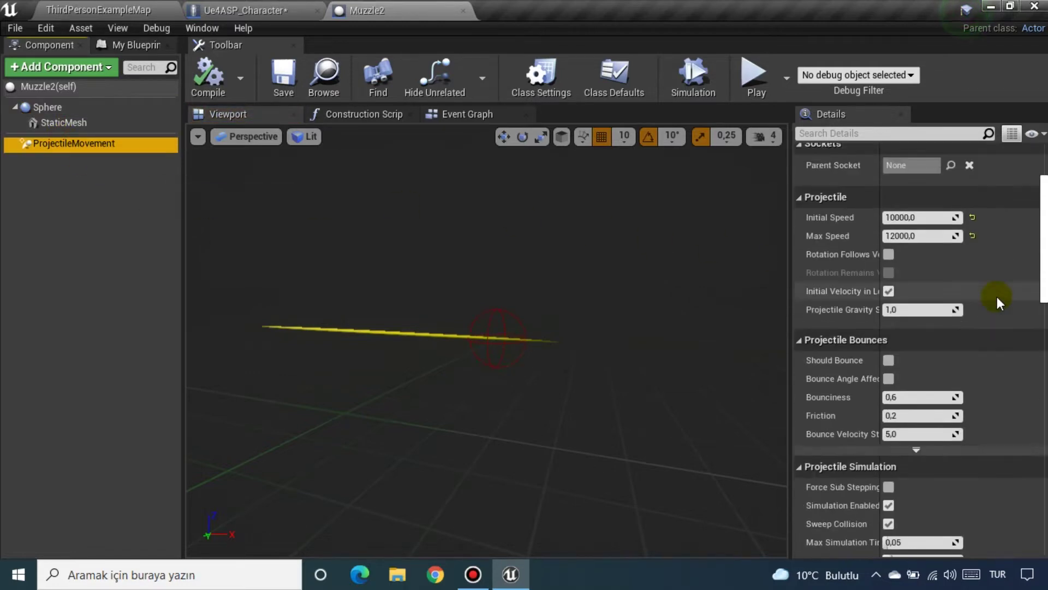
scroll(997, 296, up, 2)
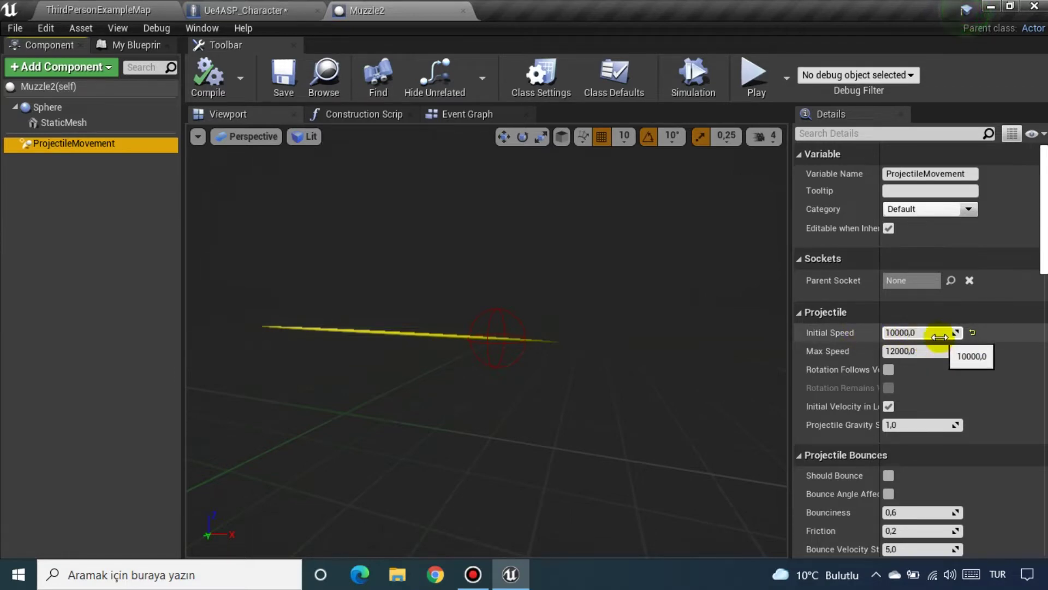
scroll(1018, 355, down, 2)
scroll(1018, 355, down, 3)
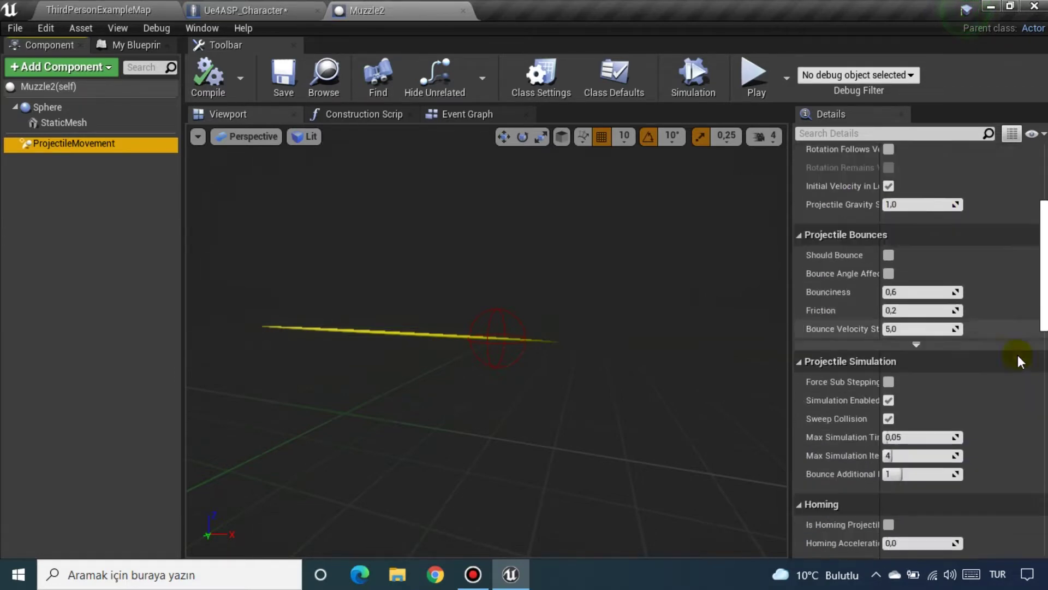
scroll(1018, 355, down, 3)
scroll(1018, 355, down, 4)
scroll(1018, 355, down, 2)
scroll(1018, 355, up, 5)
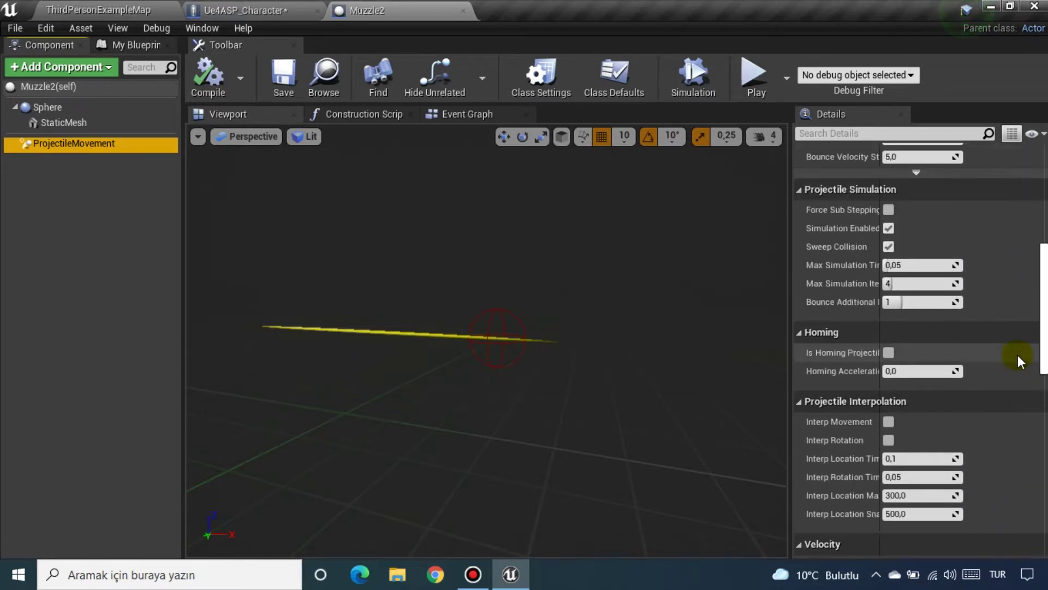
scroll(1018, 355, up, 2)
Step: Show Muzzle2's Event Graph with BeginPlay, a 1.0-second Delay and DestroyActor
click(470, 113)
right_drag(404, 341, 524, 341)
right_drag(694, 366, 567, 370)
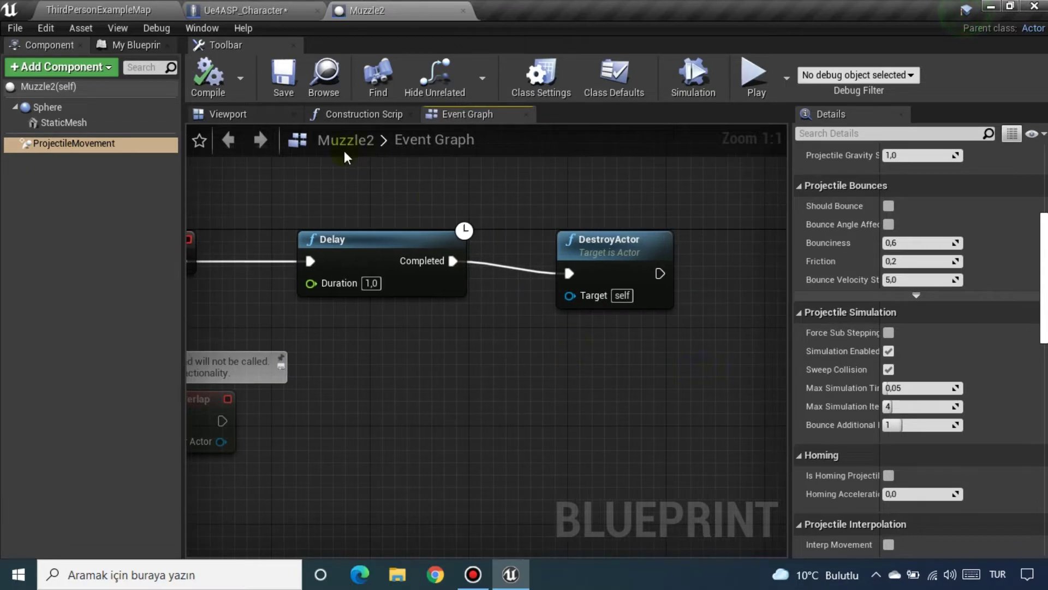
Step: Switch Muzzle2 back to its Viewport showing the projectile components
click(266, 116)
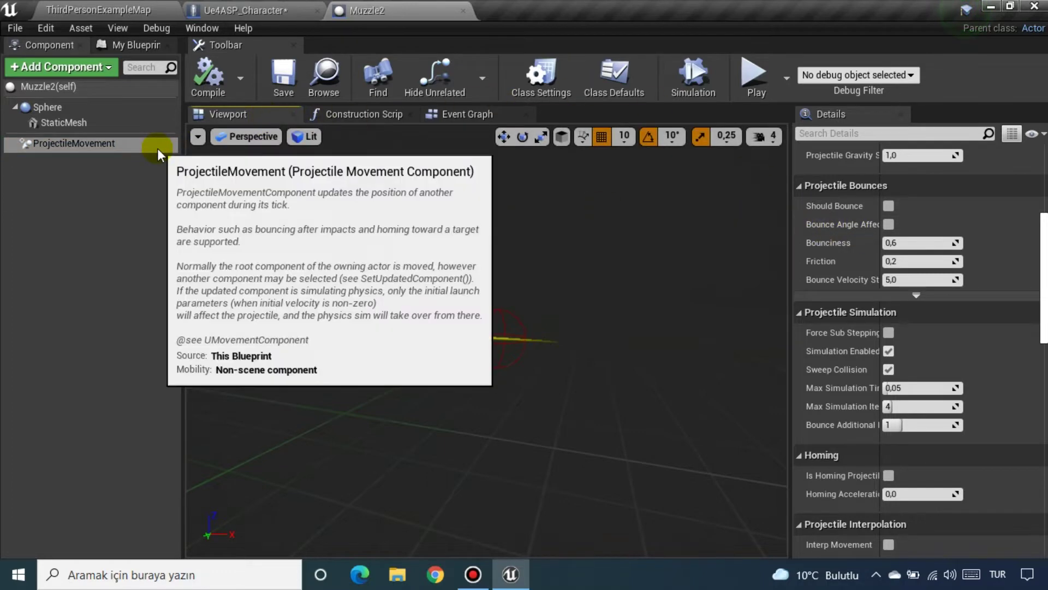
Step: Set ProjectileMovement Initial Speed to 20000 and Max Speed to 250000
scroll(956, 337, up, 3)
scroll(956, 337, up, 3)
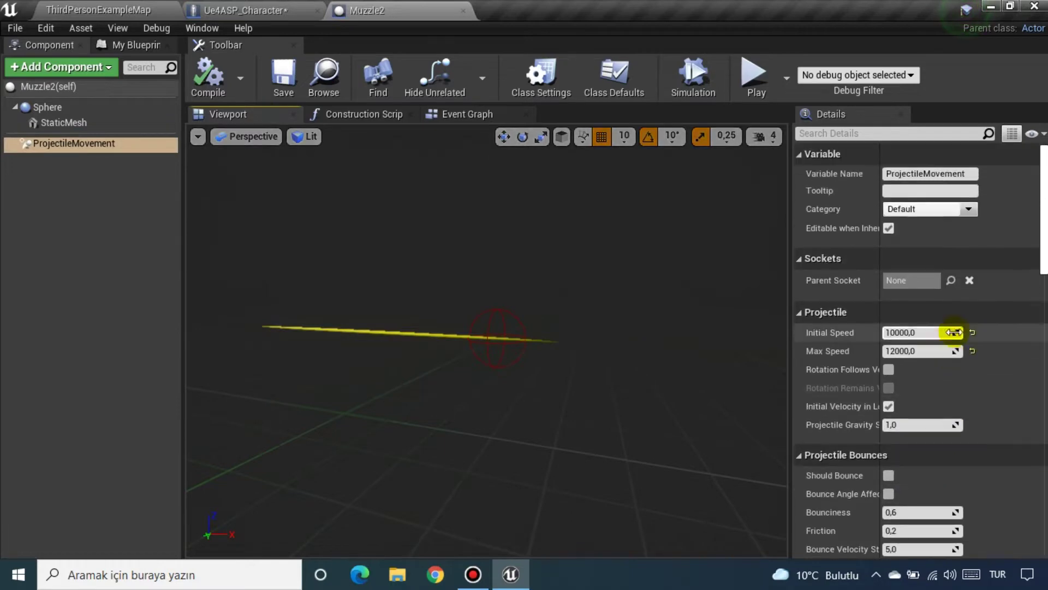
click(922, 332)
text(20000)
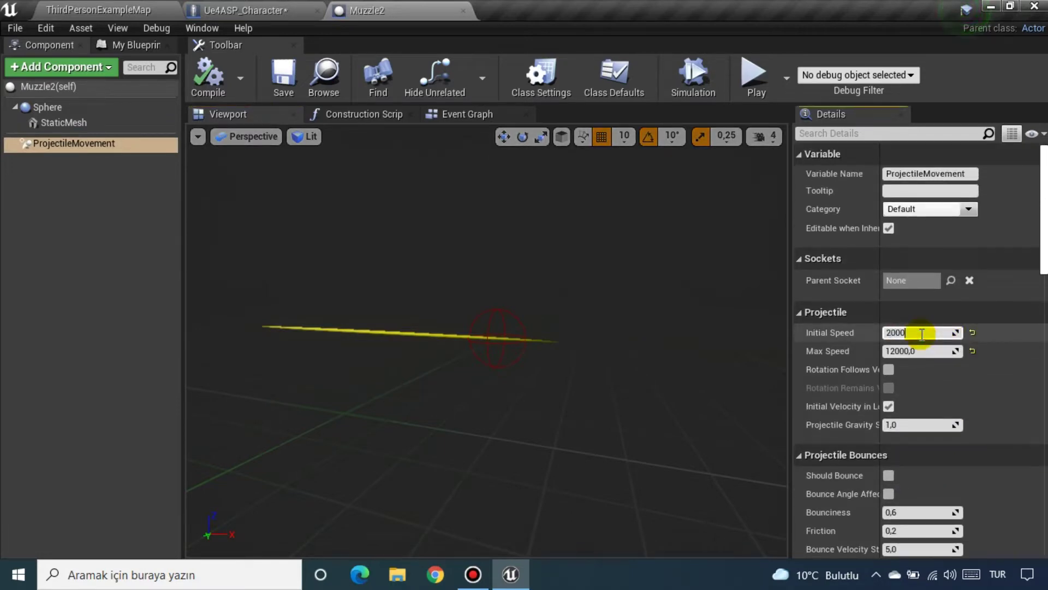
click(910, 350)
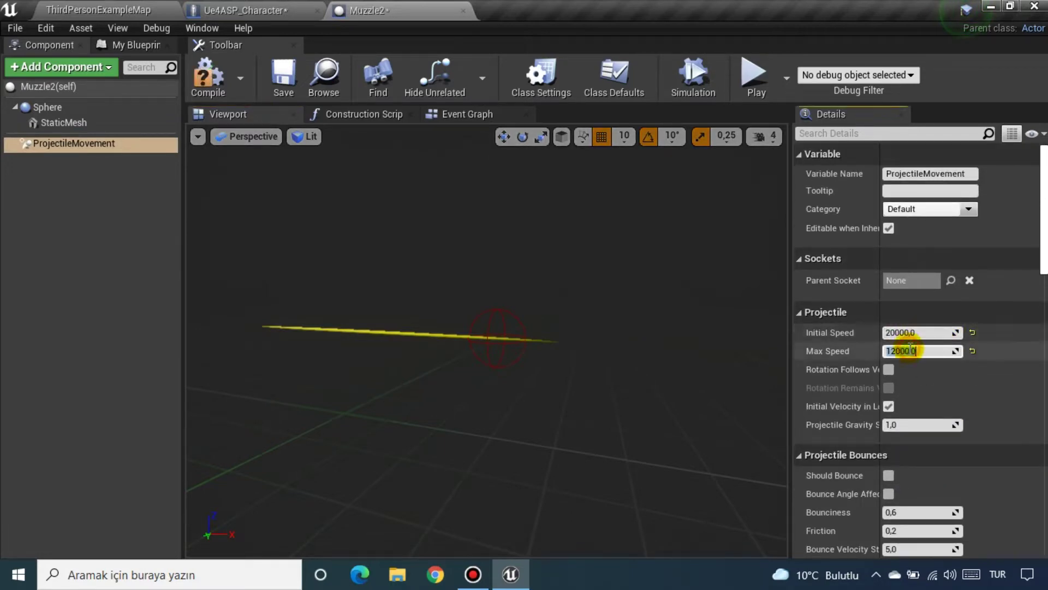
text(250)
key(Return)
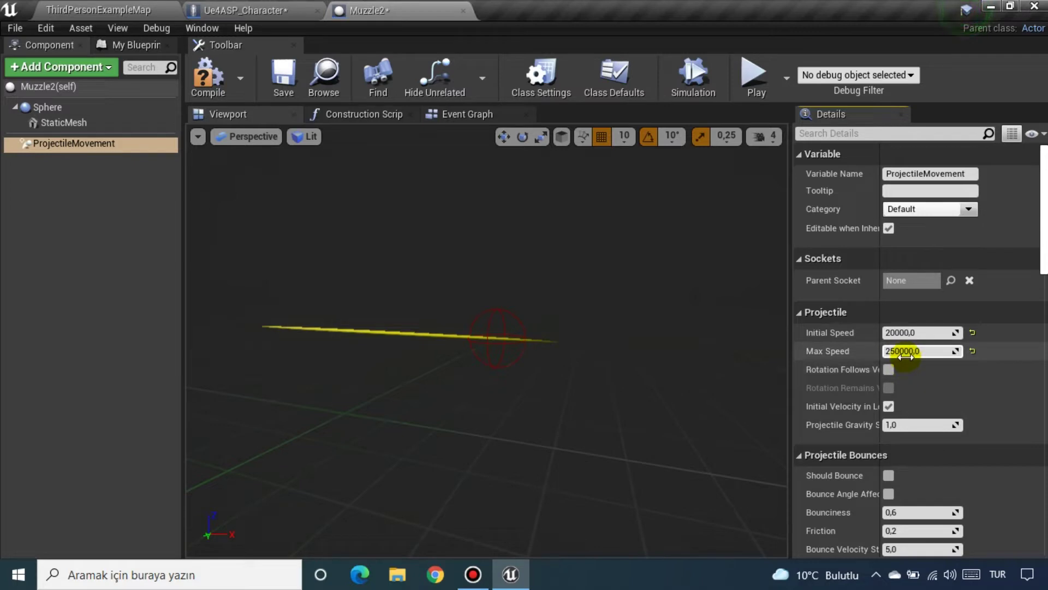
Step: Compile and save Muzzle2, then return to Ue4ASP_Character's Event Graph
click(211, 98)
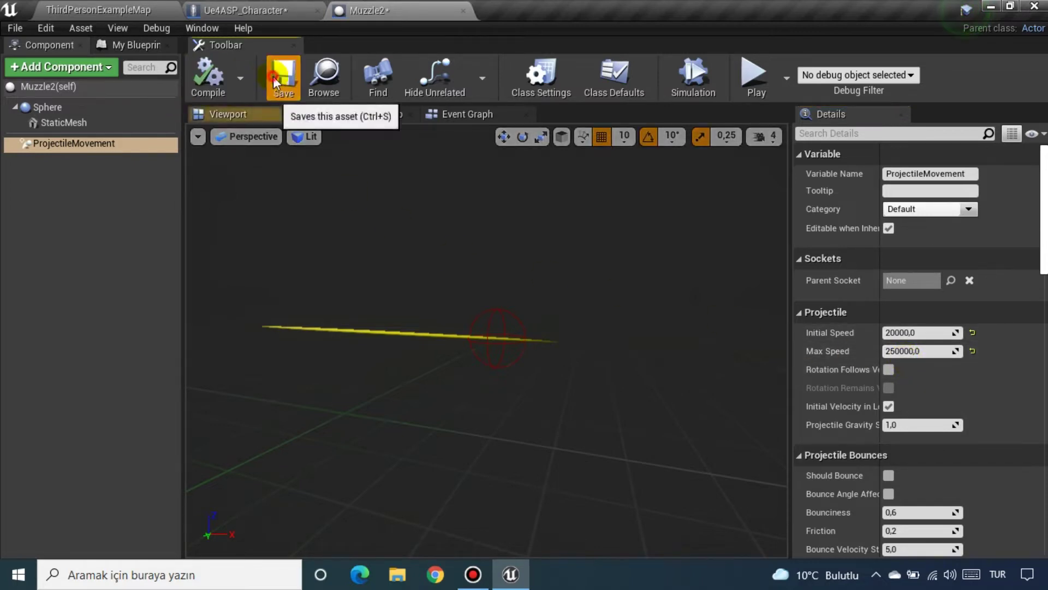
click(273, 78)
click(246, 10)
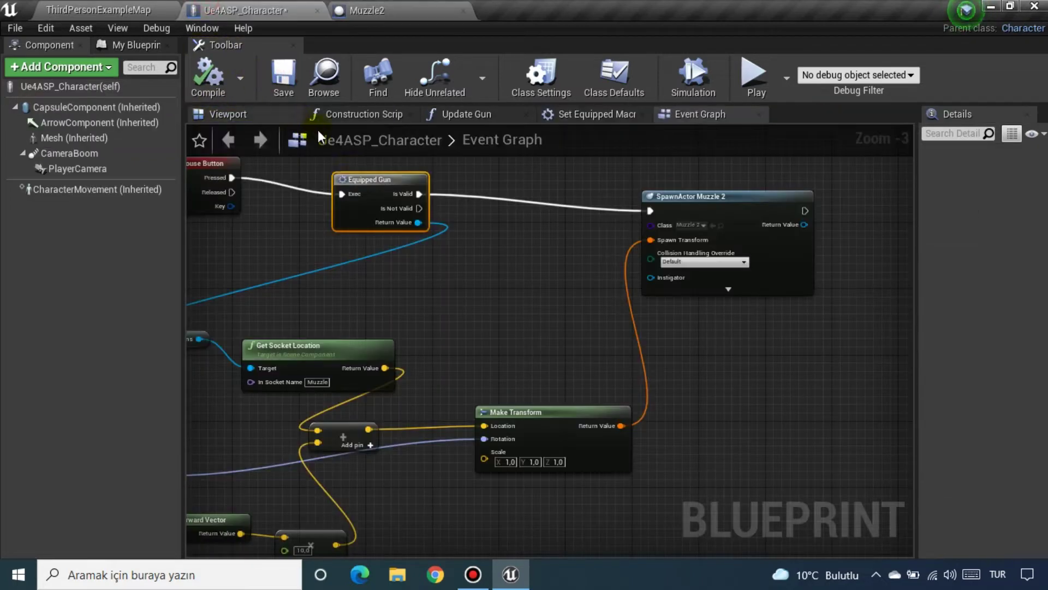
Step: Save Ue4ASP_Character and play-test ThirdPersonExampleMap, picking up the rifle
click(270, 80)
click(126, 9)
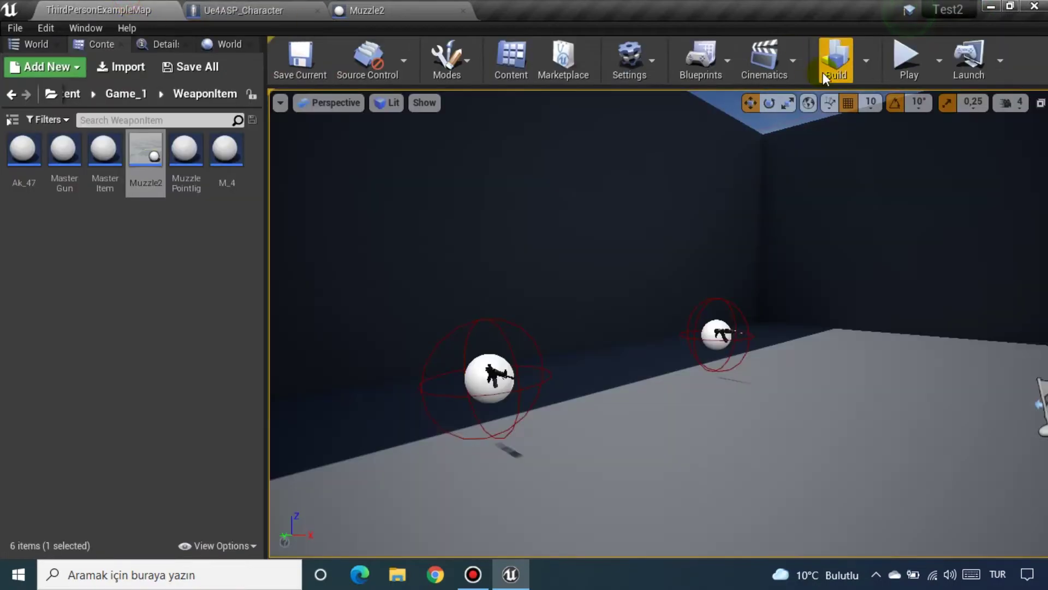
click(910, 55)
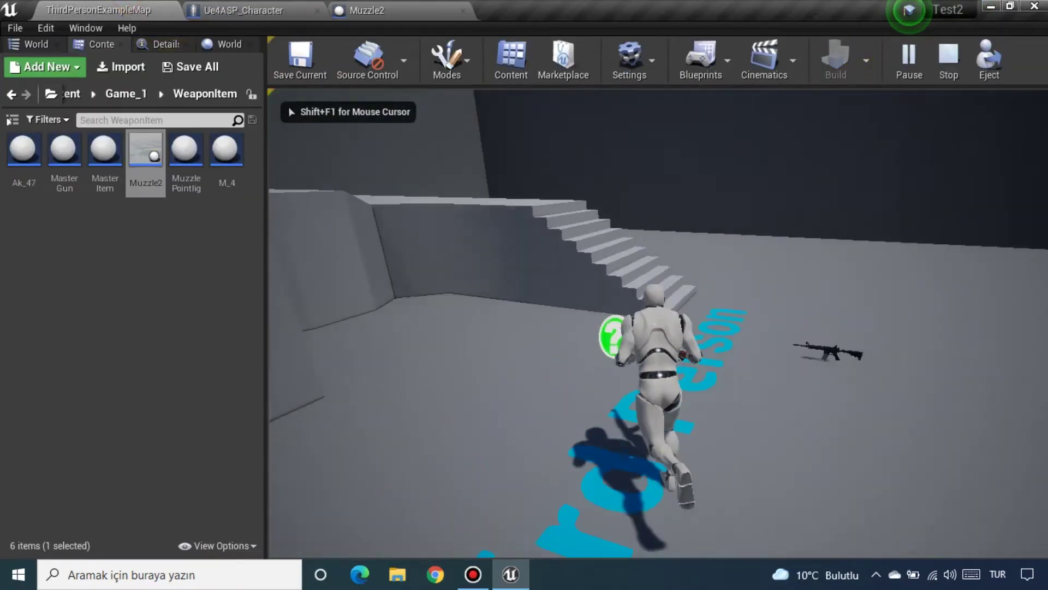
key(e)
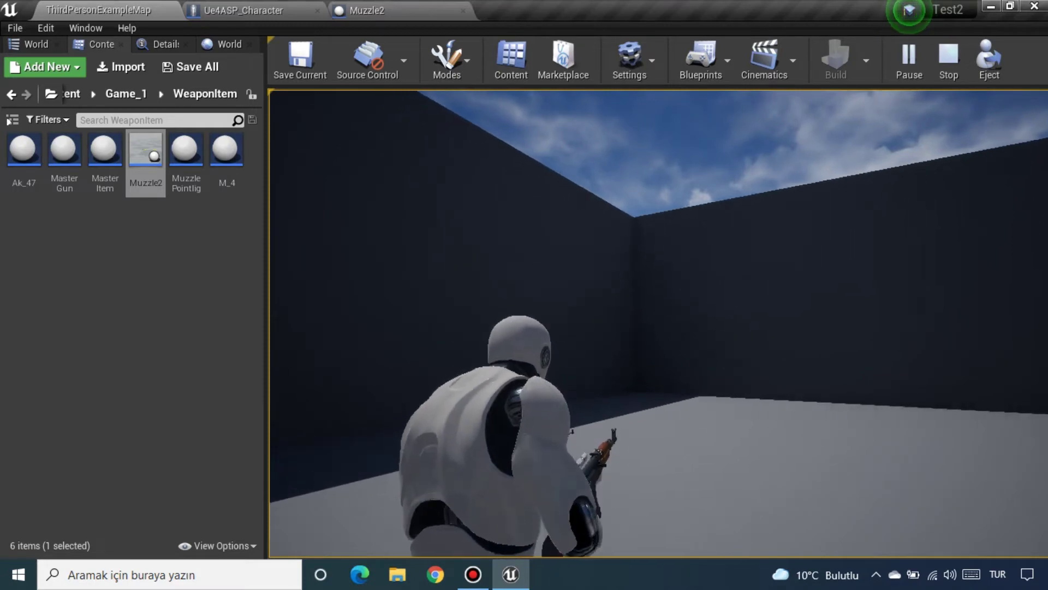
key(Escape)
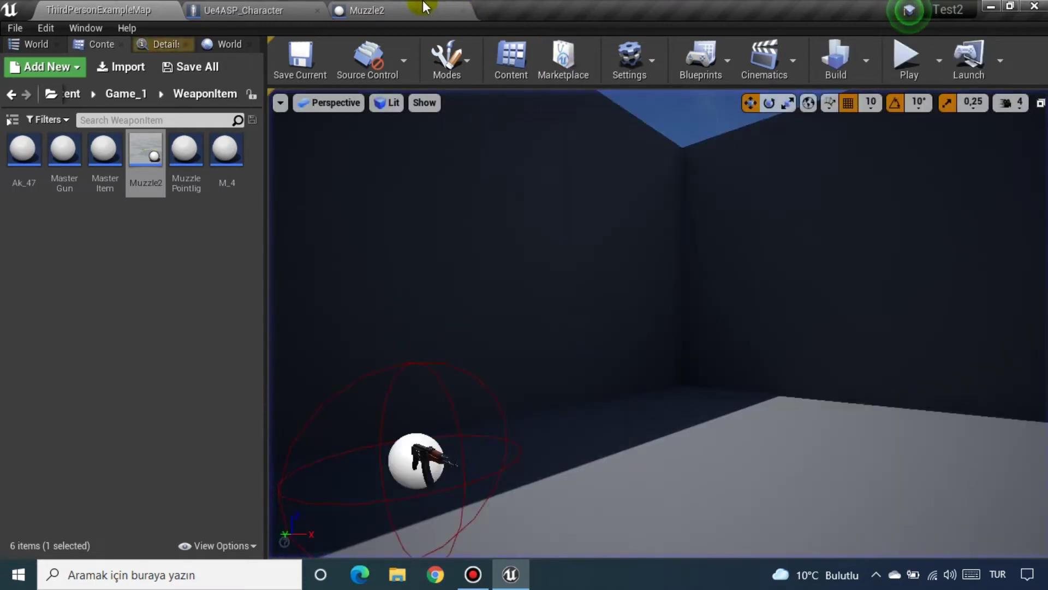
click(424, 6)
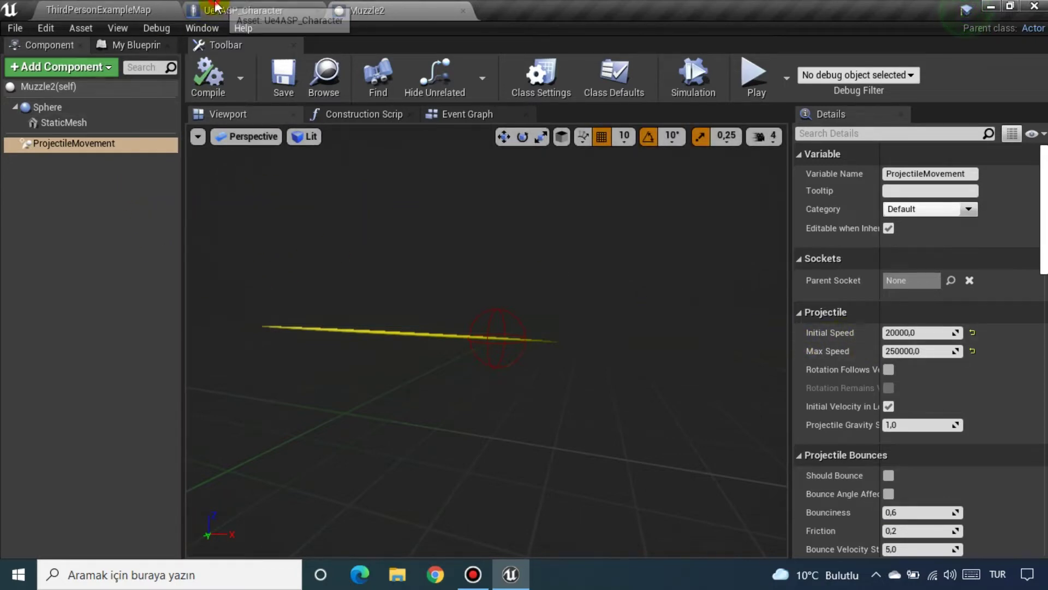
Step: Reposition the SpawnActor Muzzle 2 node in the character graph and save
click(244, 9)
right_drag(377, 288, 486, 285)
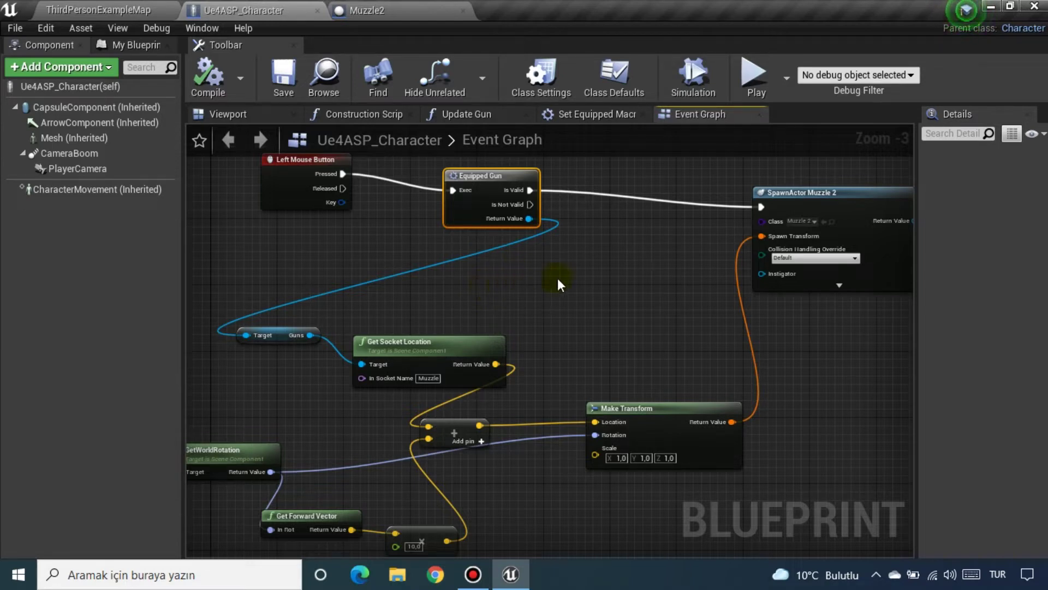
drag(788, 230, 780, 213)
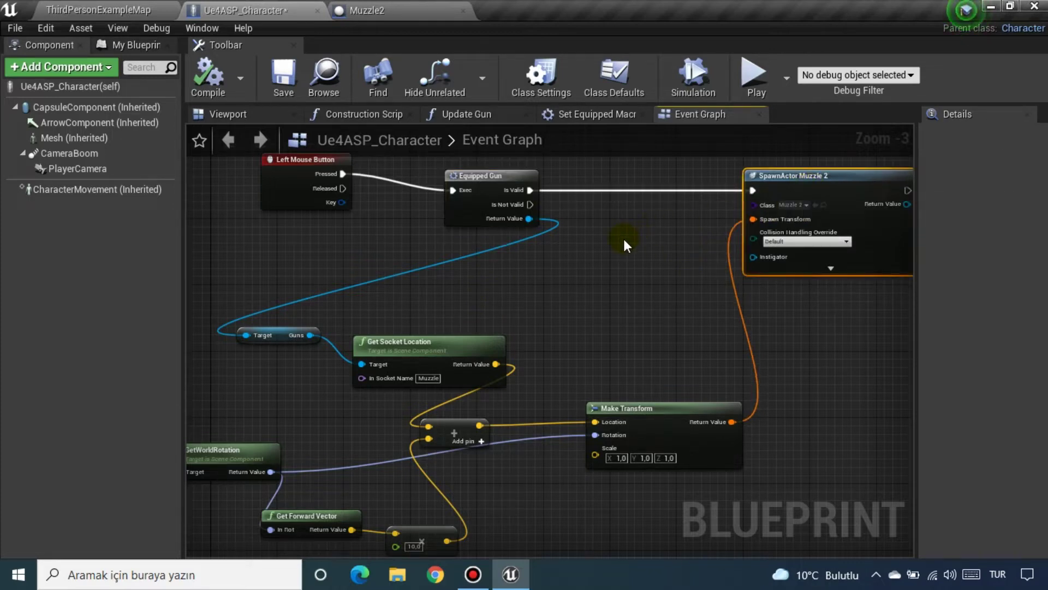
click(279, 82)
Step: Look over the fire logic and select the Equipped Gun node
mouse_move(480, 282)
right_down()
mouse_move(500, 231)
mouse_move(483, 310)
right_up()
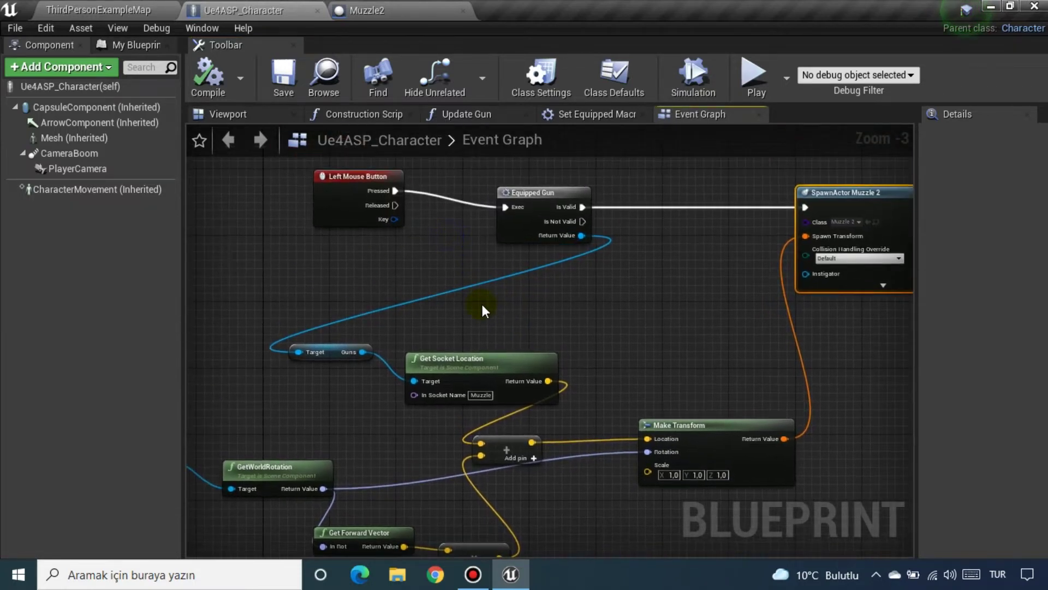
click(545, 196)
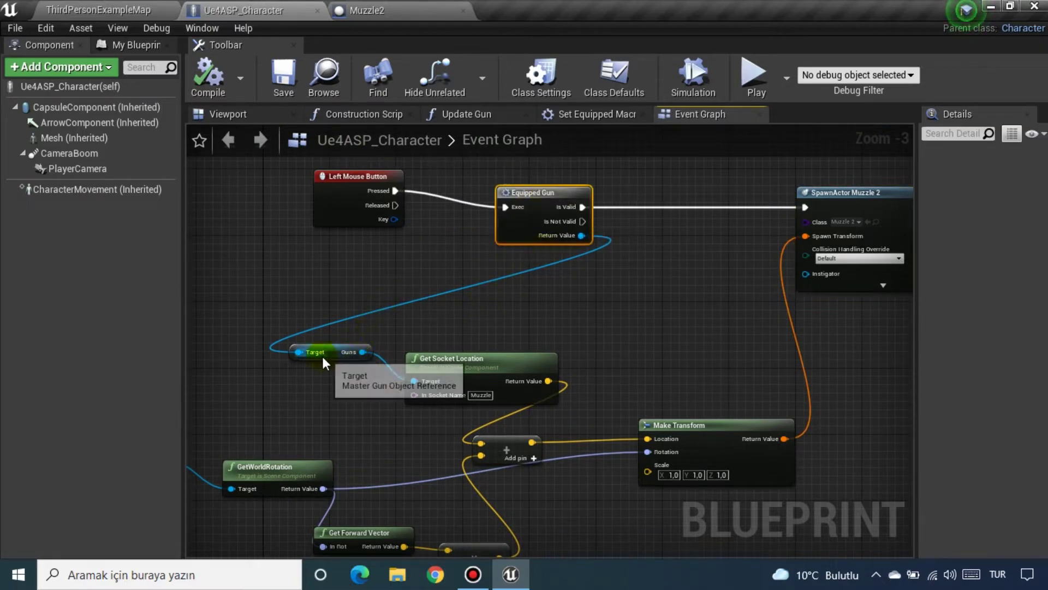
click(90, 10)
Step: Open the MasterGun blueprint and view the Guns component's properties
double_click(64, 151)
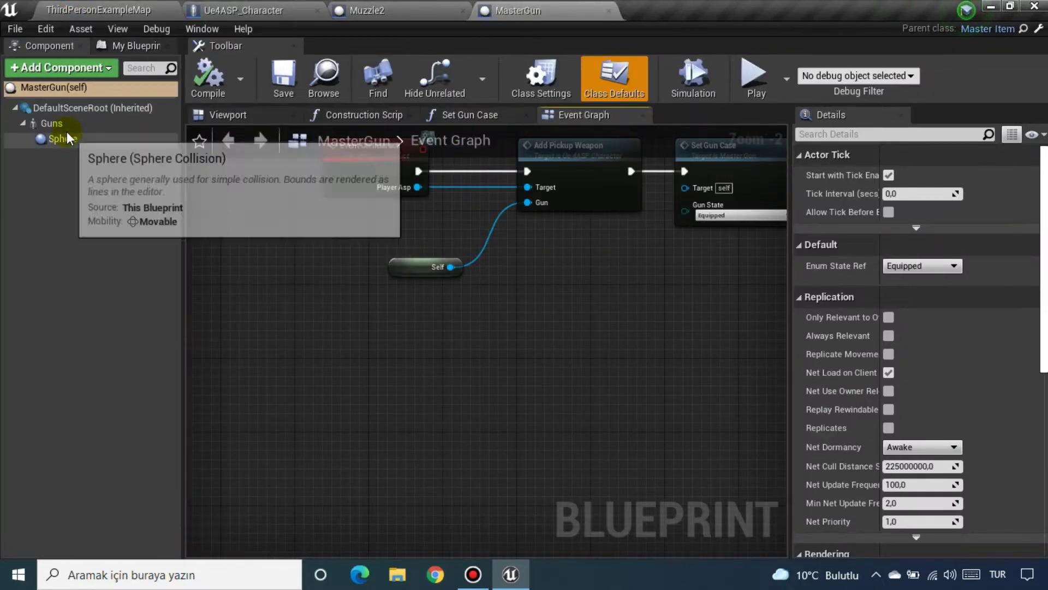
click(52, 124)
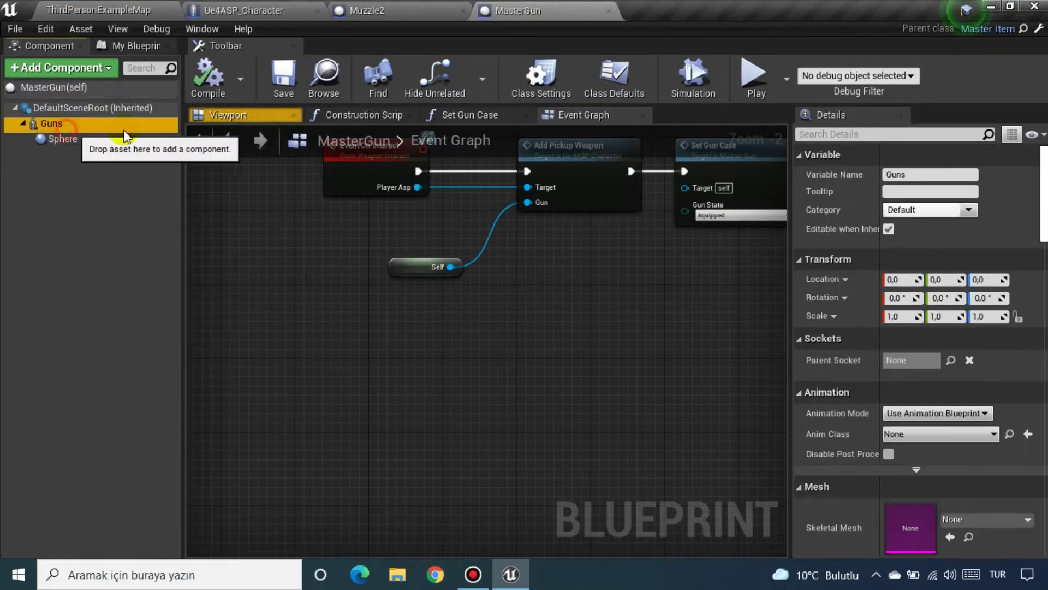
scroll(884, 446, down, 2)
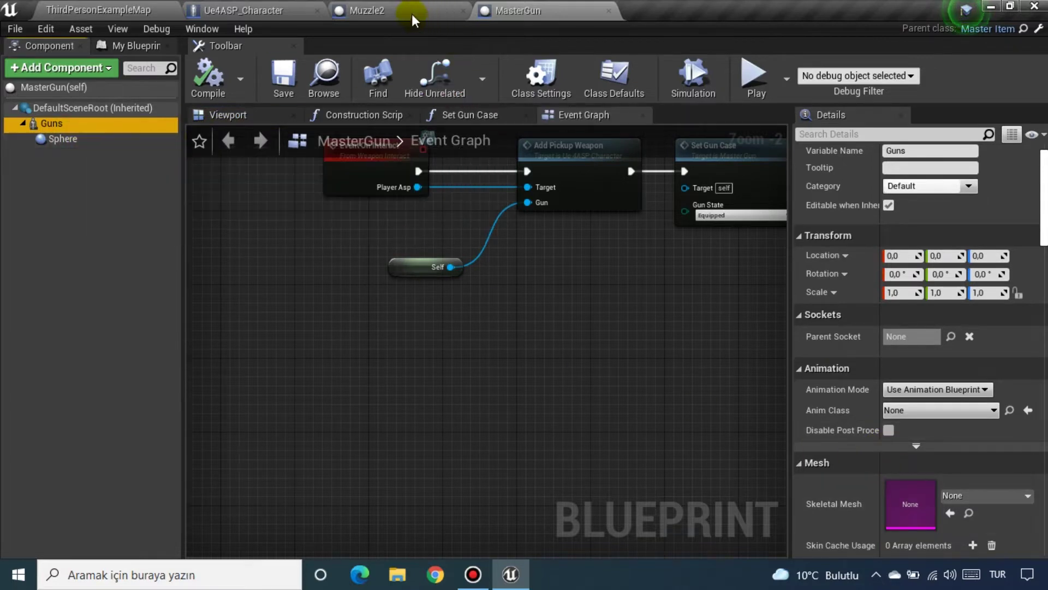
Step: Review the character's fire logic graph, then return to the level's WeaponItem folder
click(240, 10)
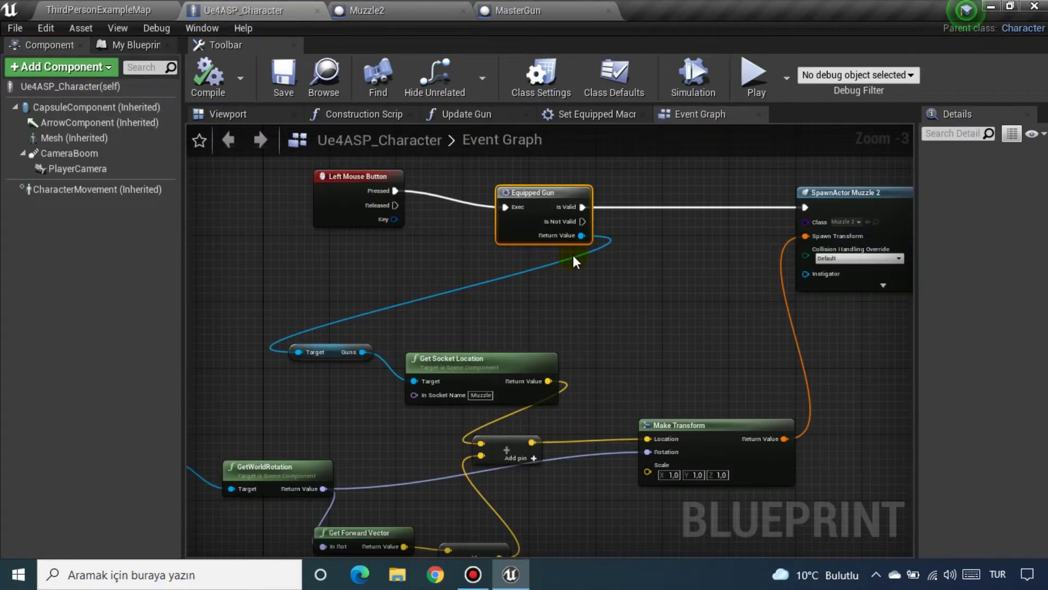
right_drag(562, 292, 571, 250)
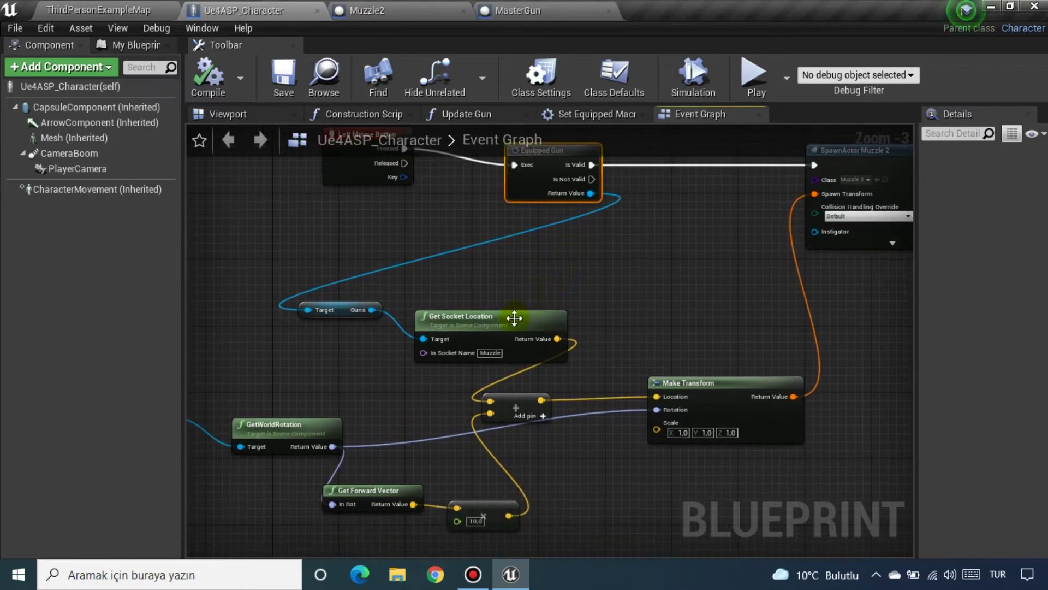
right_drag(556, 287, 557, 271)
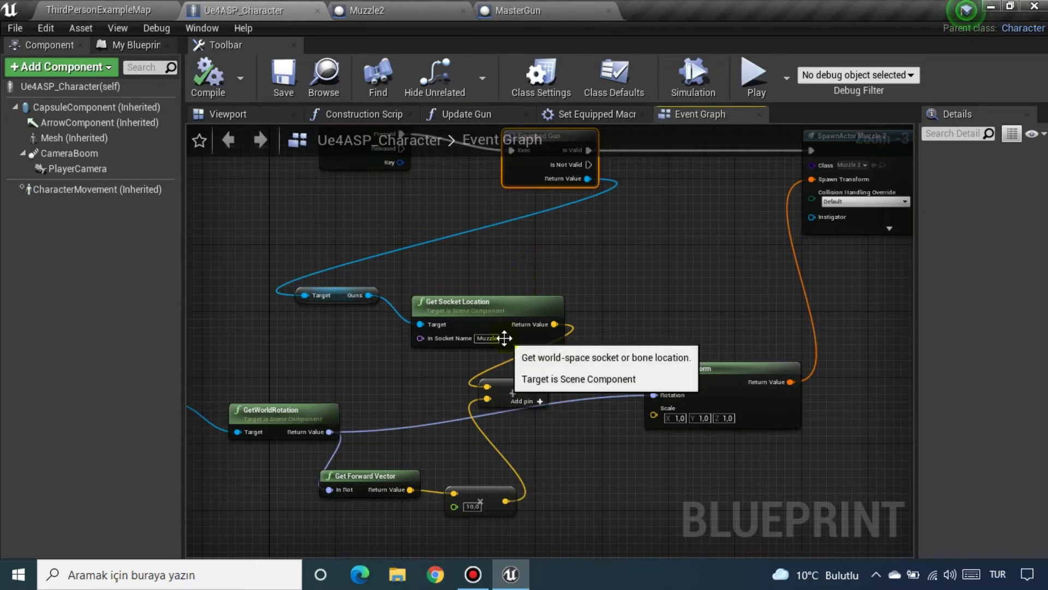
scroll(507, 338, up, 3)
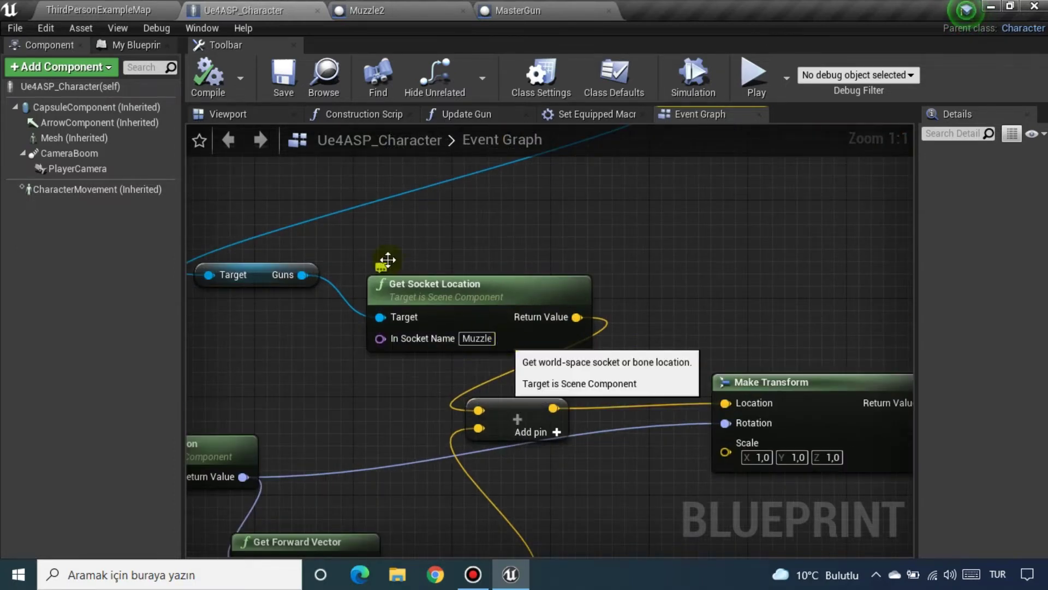
click(98, 10)
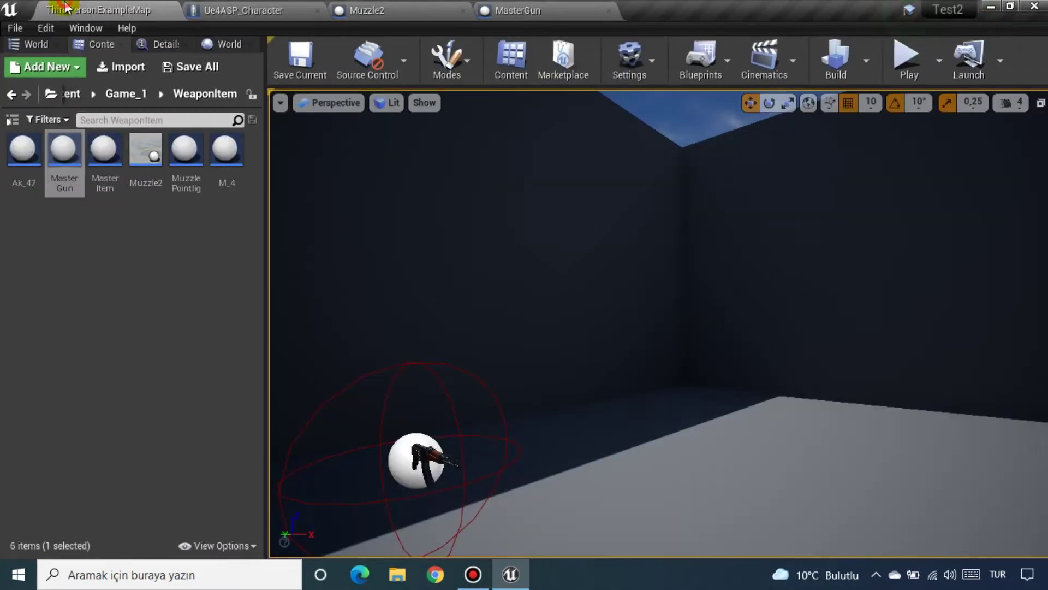
Step: Open the Ak_47 blueprint from the WeaponItem folder in the full Blueprint editor
click(118, 99)
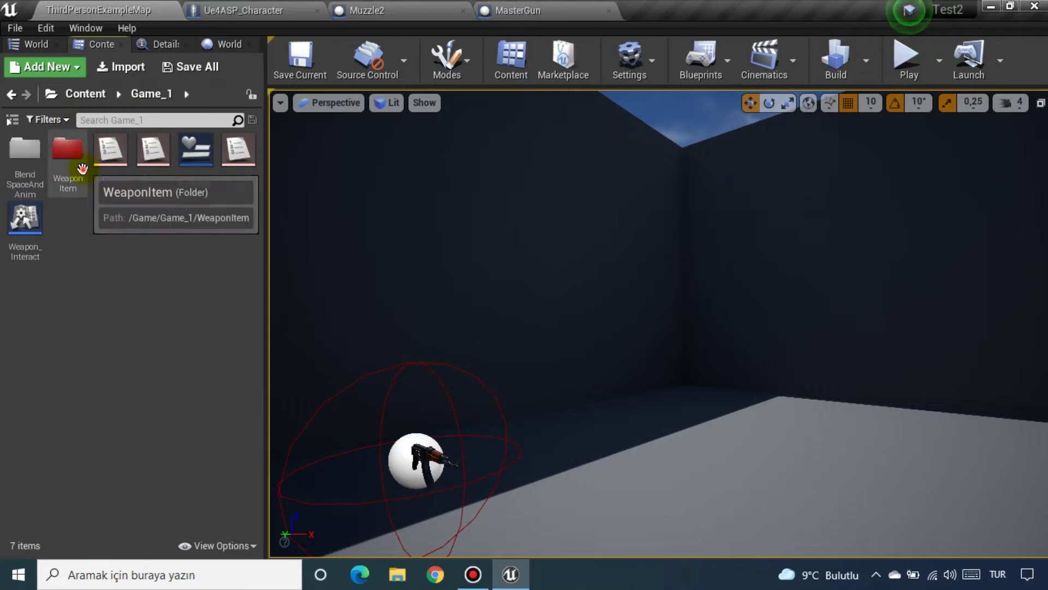
double_click(76, 163)
click(22, 160)
double_click(22, 160)
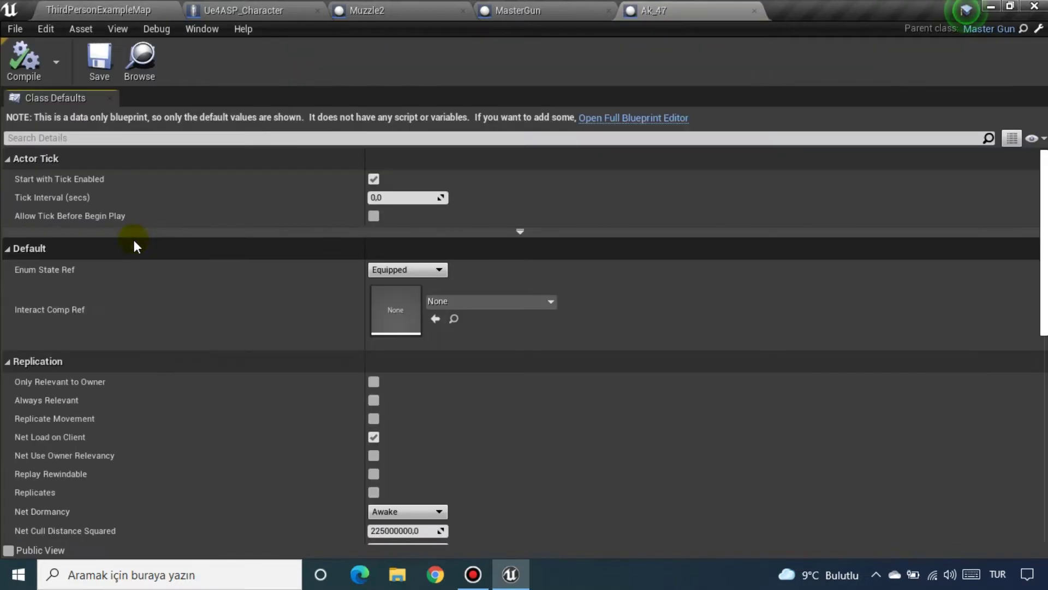
click(621, 125)
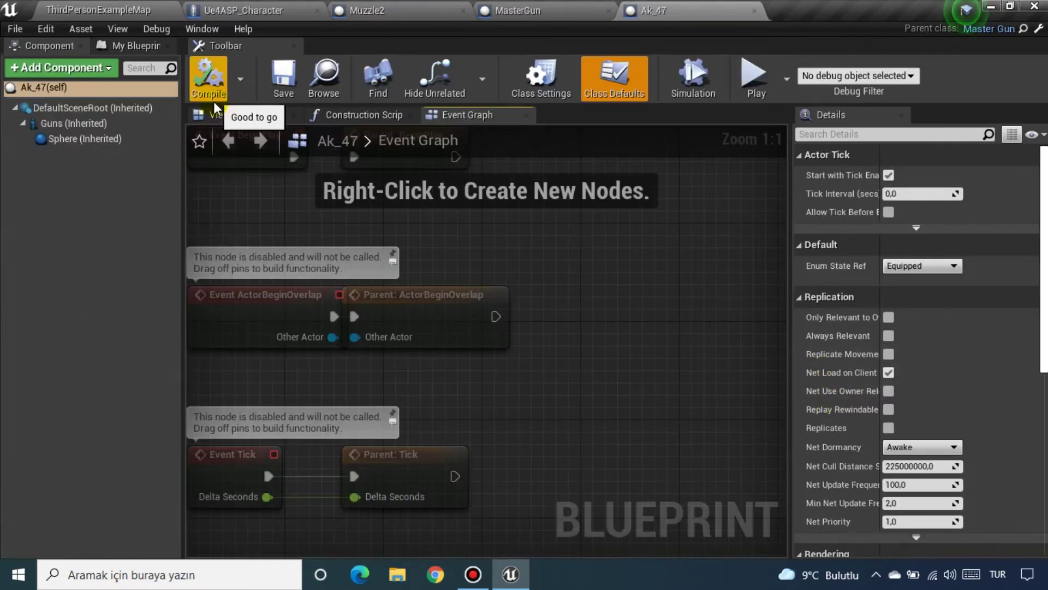
Step: Show the Ak_47 in the 3D viewport and select its inherited Guns mesh component
click(217, 114)
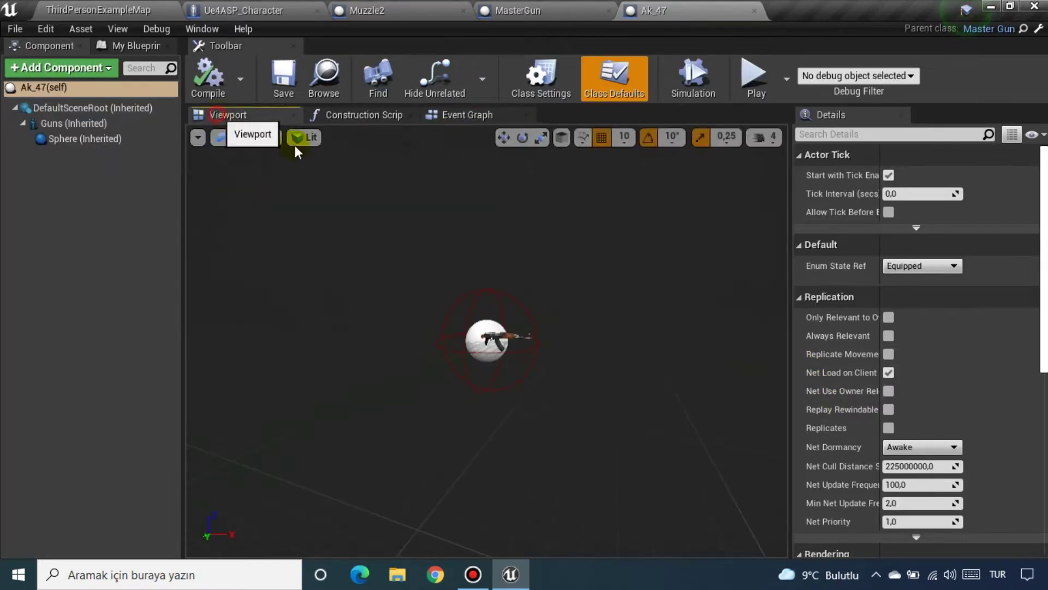
scroll(823, 310, down, 3)
click(61, 123)
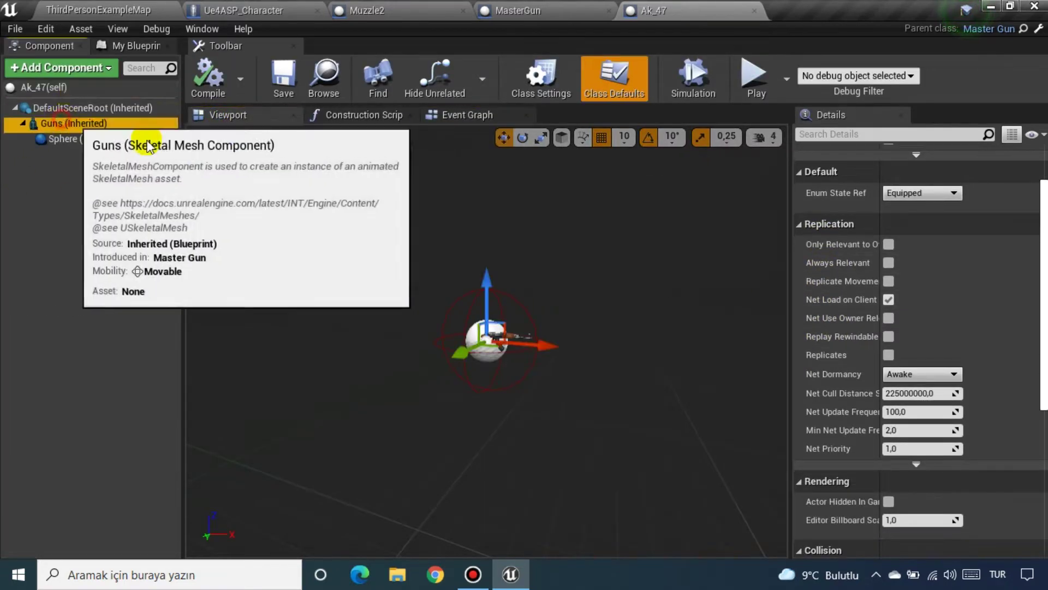
Step: Open the SK_KA47_X skeletal mesh, select its Muzzle socket, and zoom in on the rifle
click(973, 469)
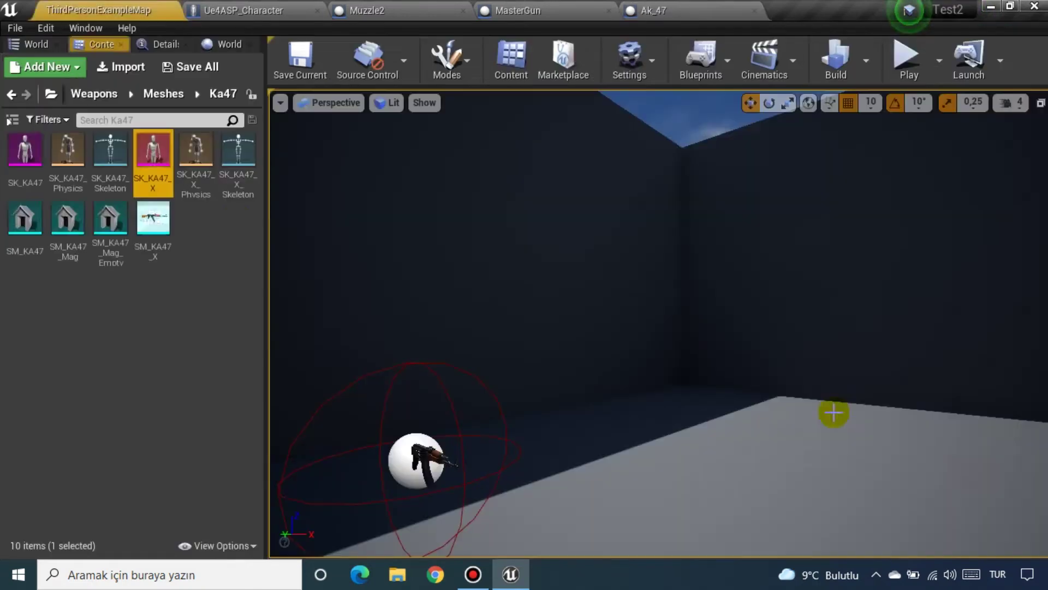
double_click(153, 150)
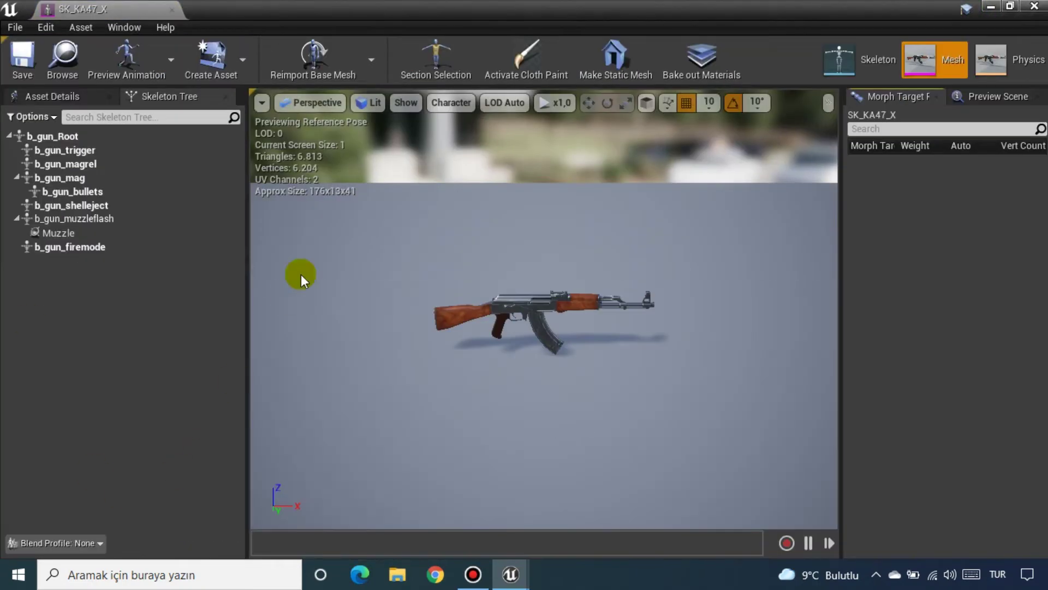
click(97, 233)
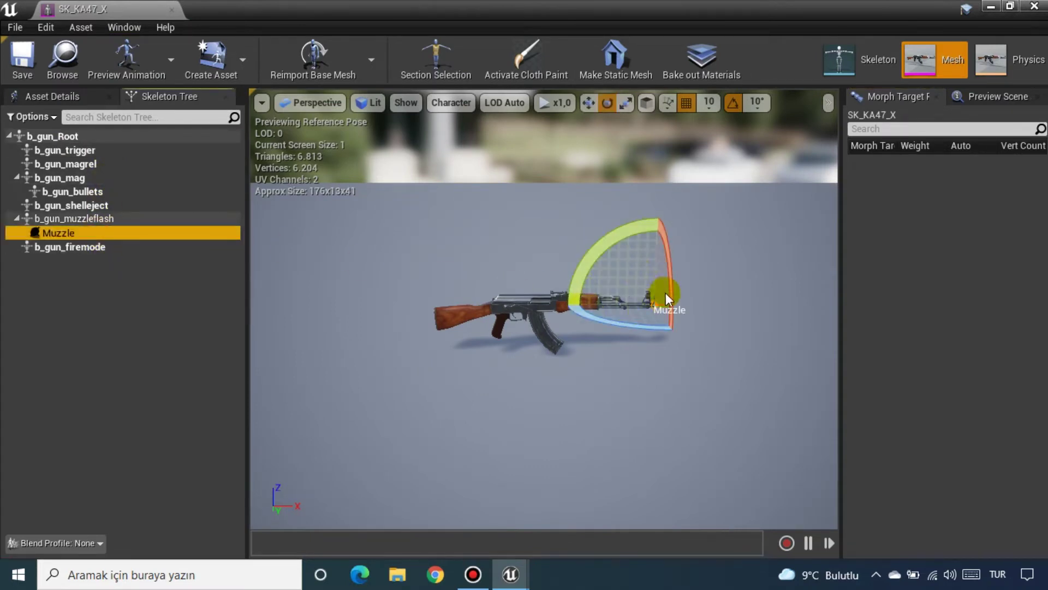
drag(641, 274, 689, 331)
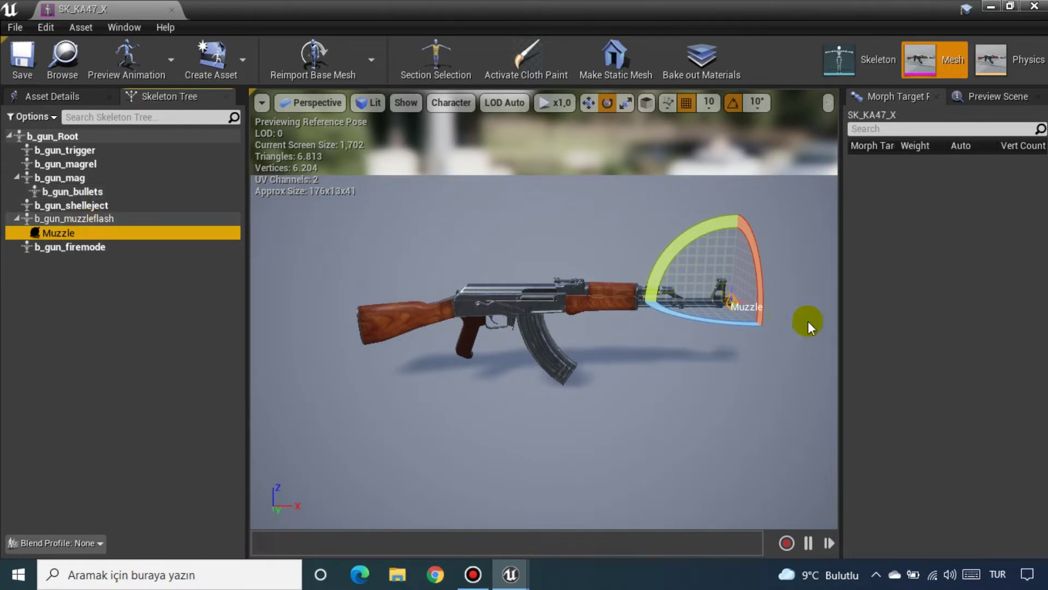
Step: Use the translate gizmo to check the Muzzle socket, then save and close SK_KA47_X
click(589, 102)
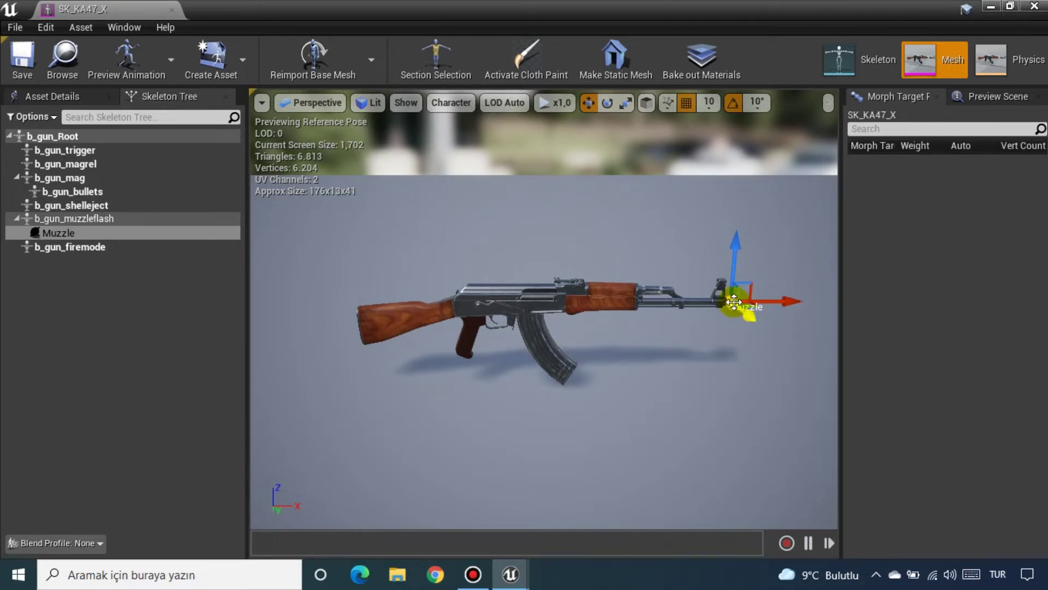
click(27, 60)
key(alt+F4)
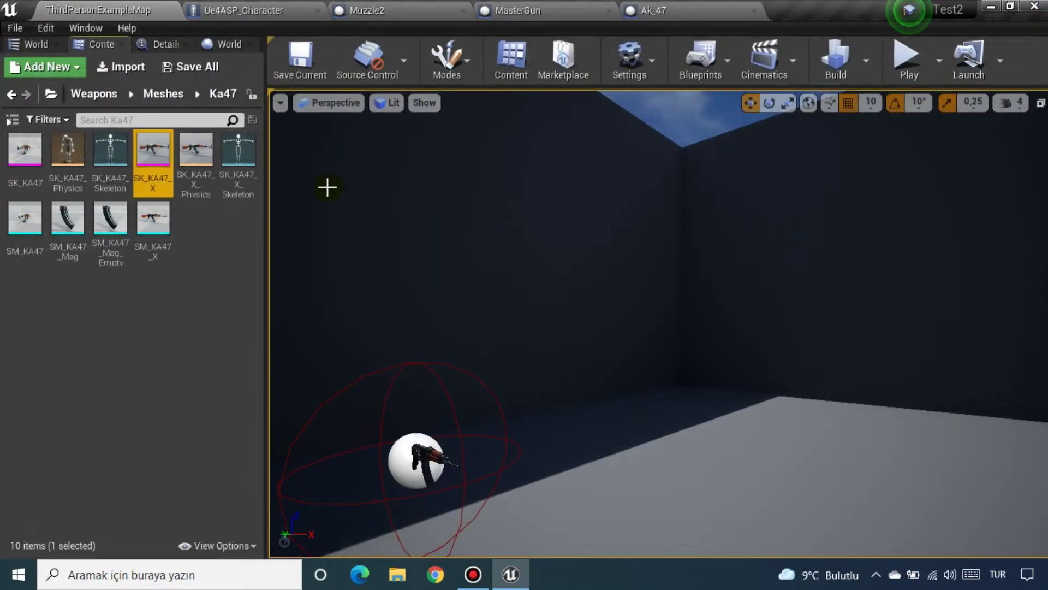
Step: Return to the Ue4ASP_Character graph and view the Player Camera rotation nodes
click(275, 9)
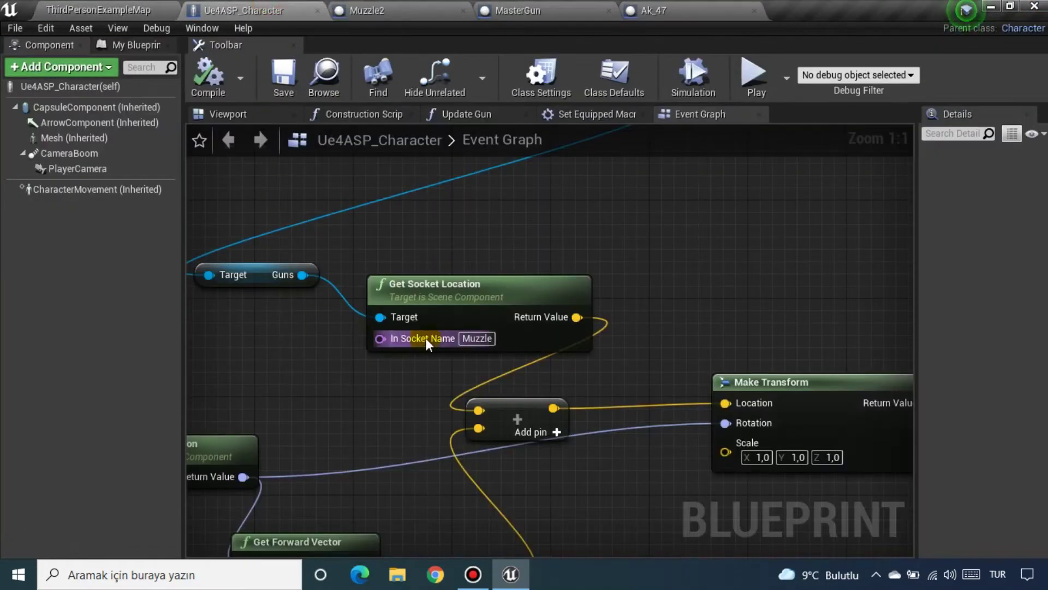
right_drag(677, 315, 604, 254)
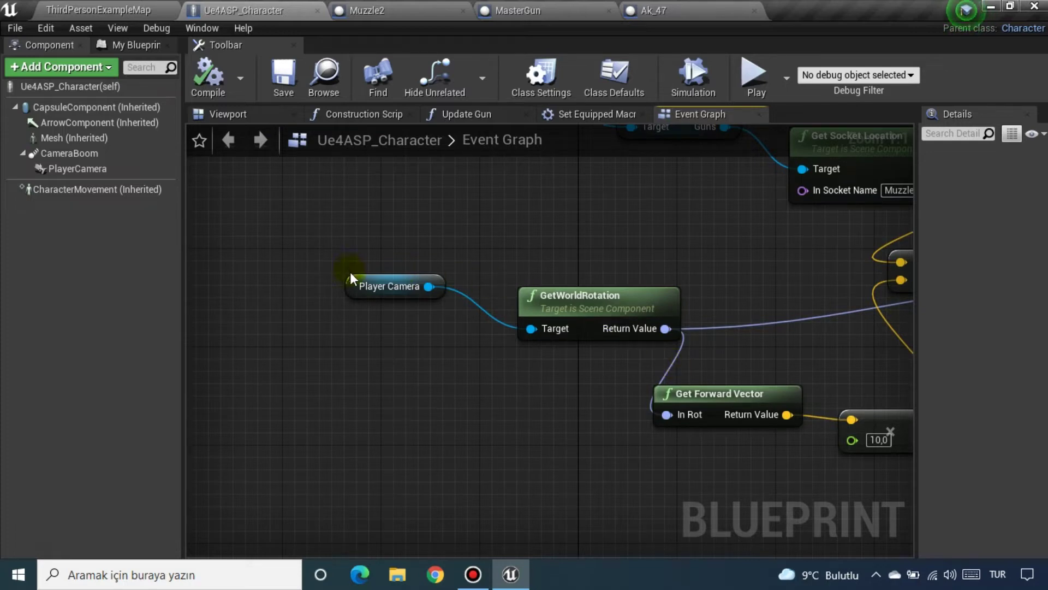
drag(324, 241, 434, 299)
click(435, 355)
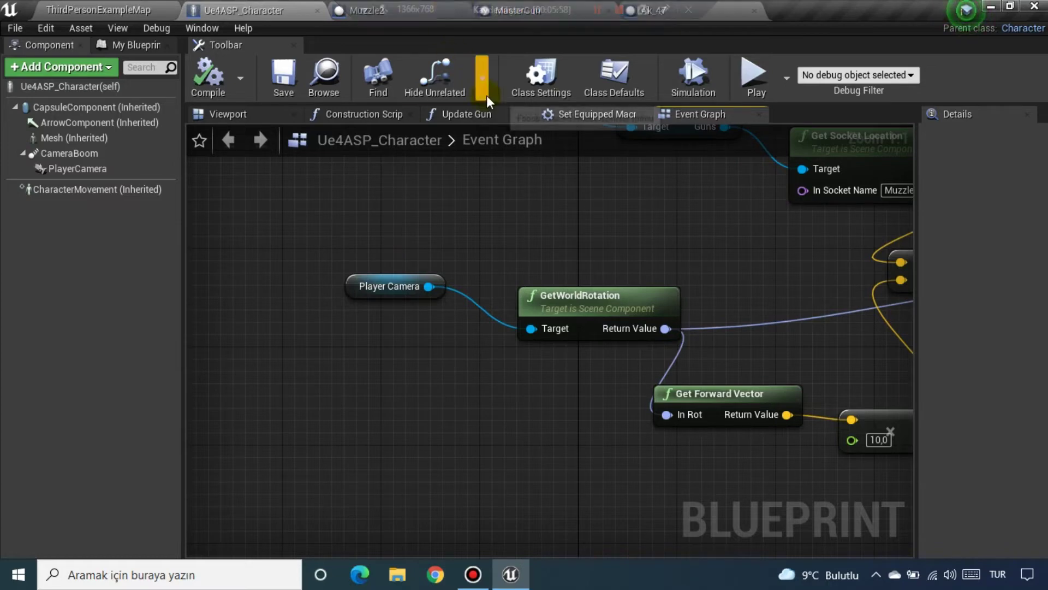
Step: Pan to the multiply and Make Transform nodes and inspect the 10,0 multiplier
right_drag(650, 251, 545, 208)
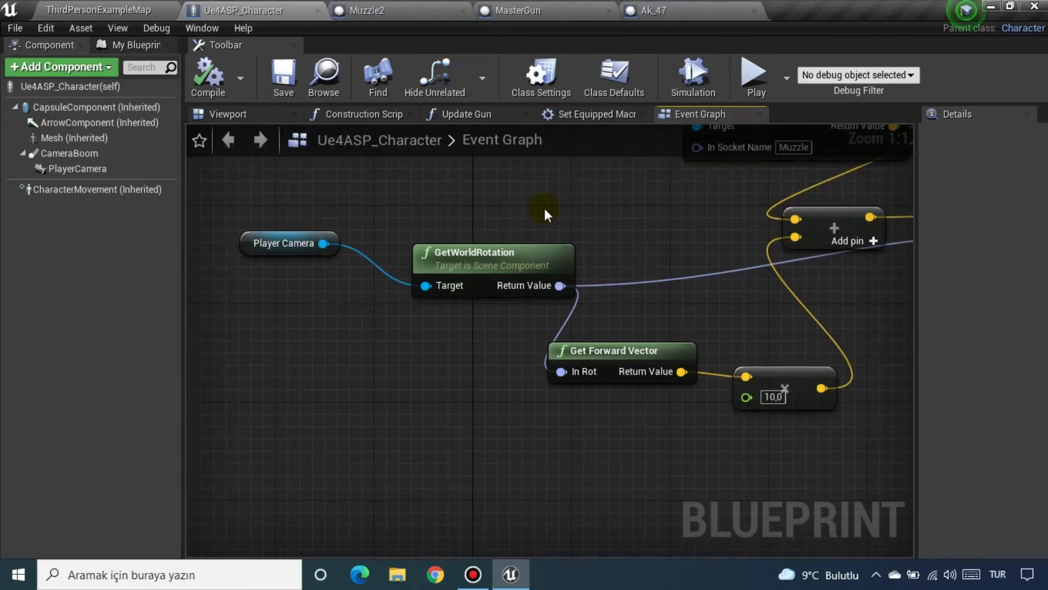
right_drag(689, 265, 475, 295)
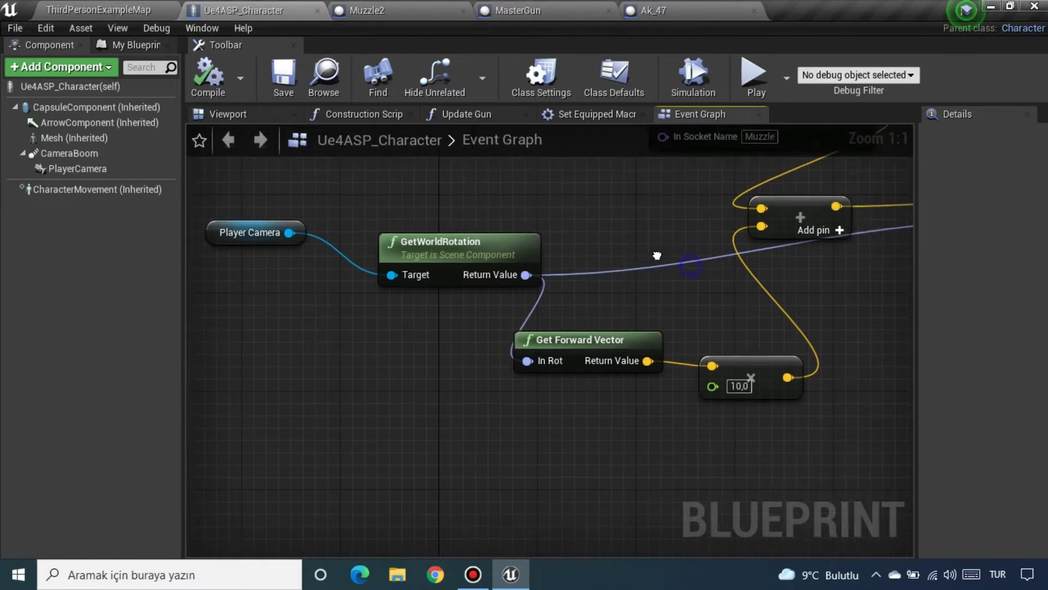
right_drag(493, 353, 515, 286)
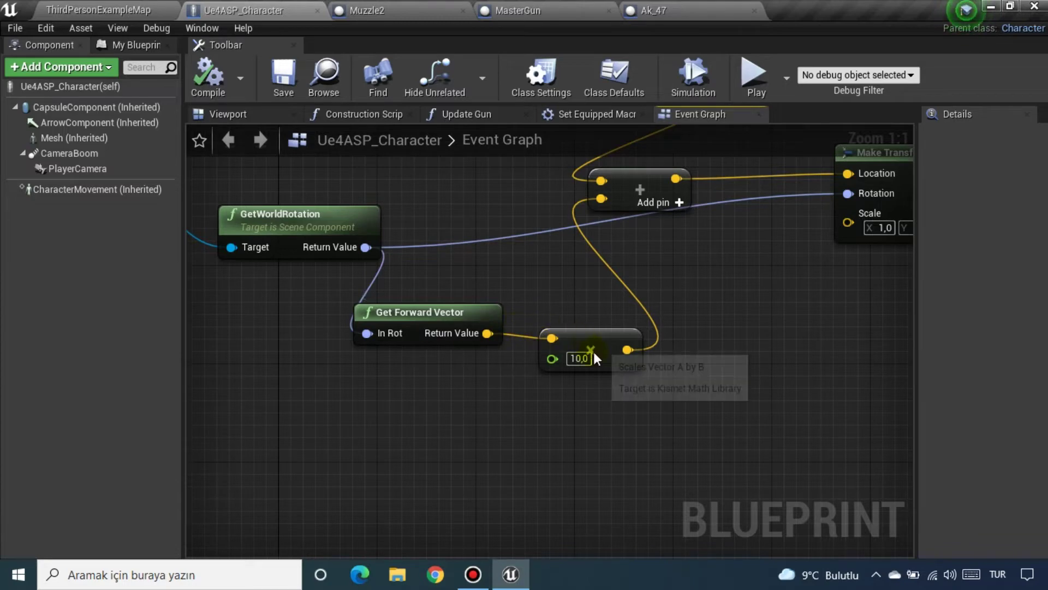
click(590, 358)
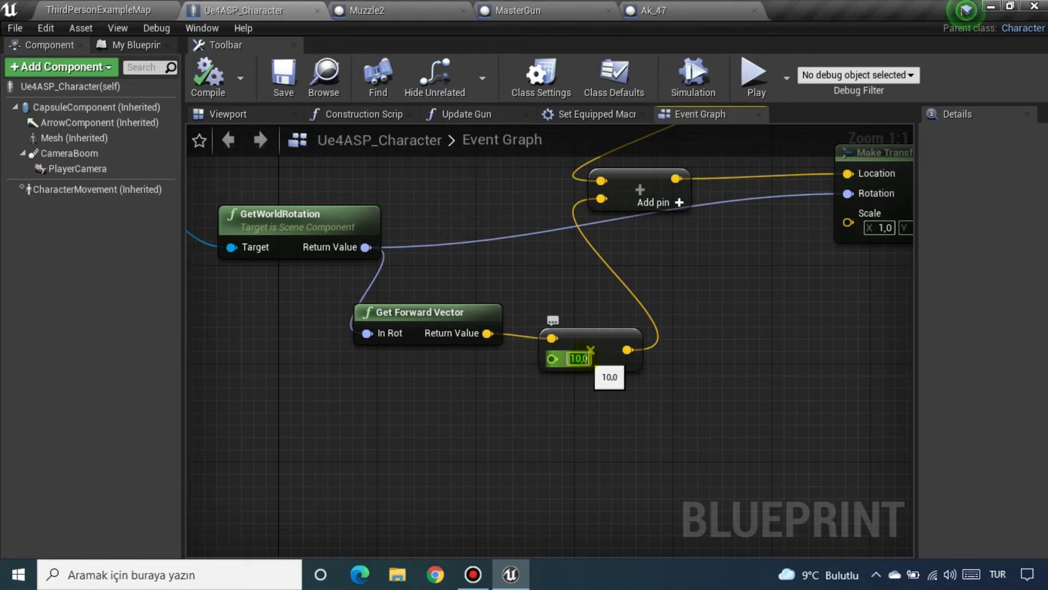
Step: Wire Get Socket Location directly into Make Transform's Location and break its link into Add
right_drag(664, 293, 663, 365)
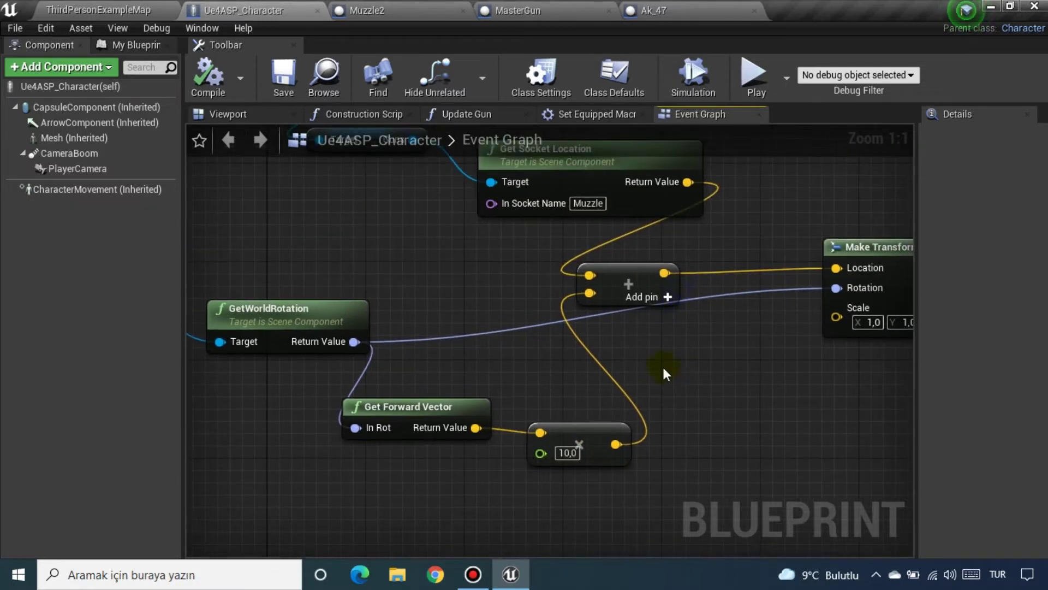
drag(688, 182, 839, 272)
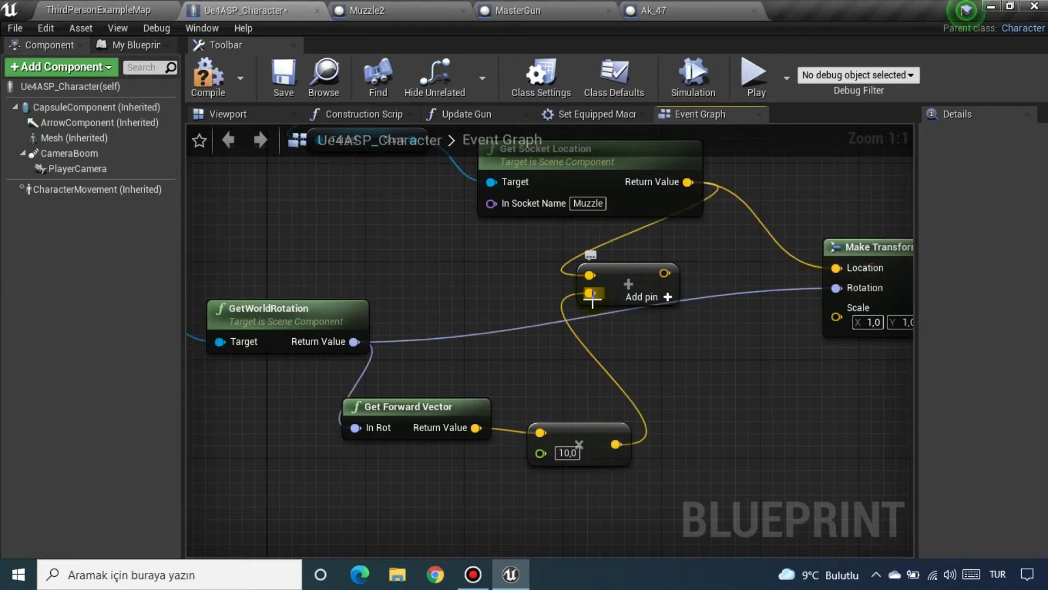
right_click(589, 276)
click(608, 293)
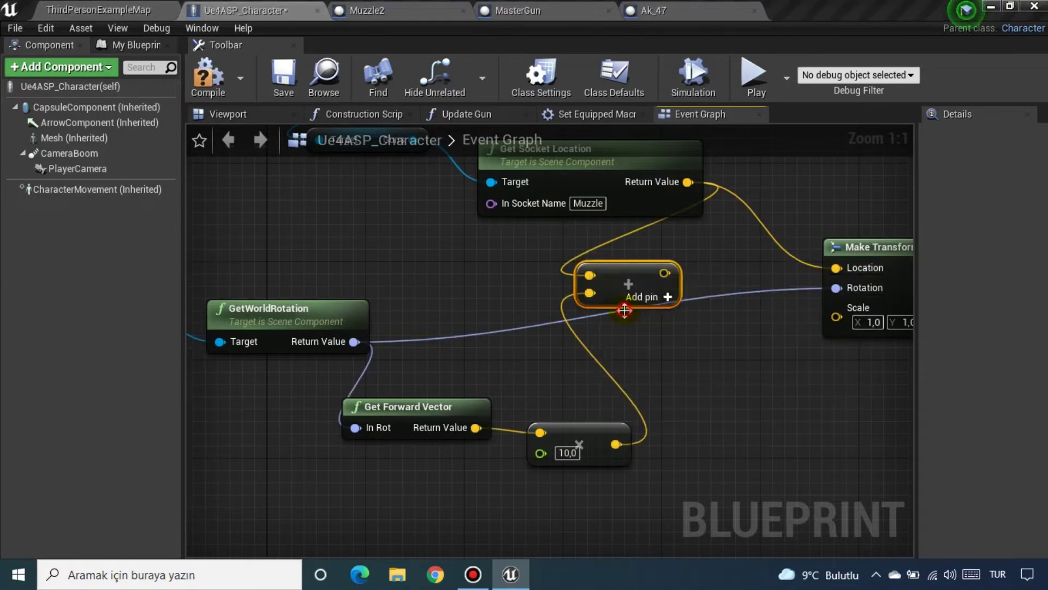
Step: Compile and save the Ue4ASP_Character blueprint, returning to the level
click(208, 76)
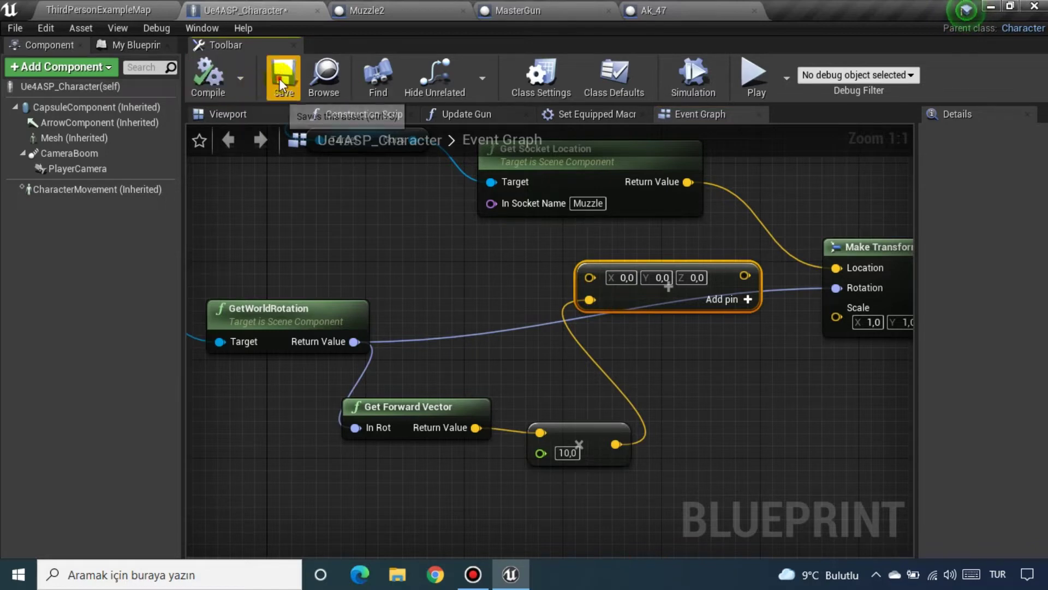
click(284, 76)
click(101, 6)
Step: Play-test the level, running the character forward and looking across the floor
click(909, 57)
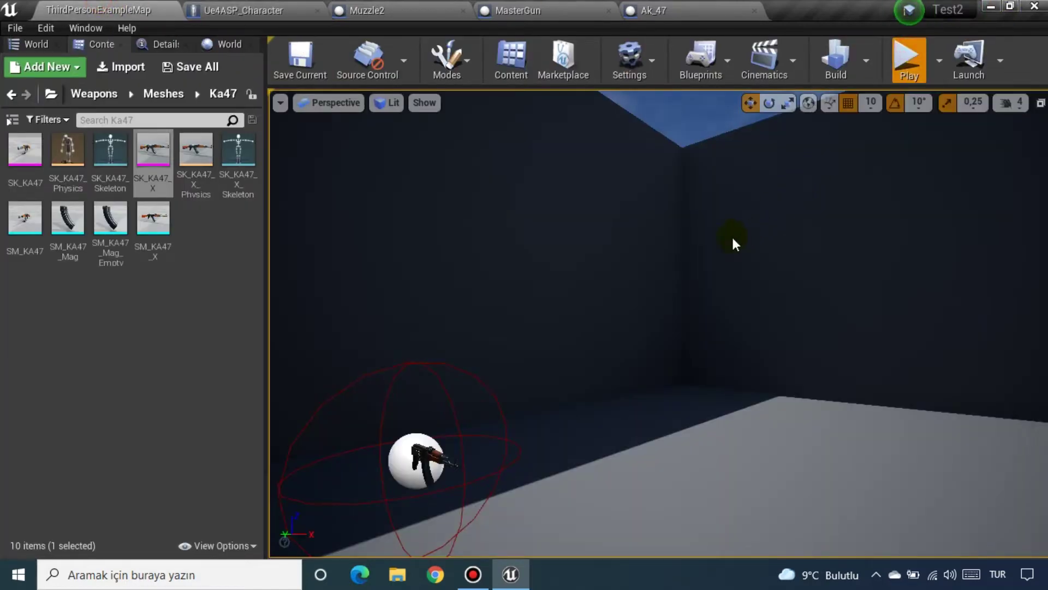
key(w)
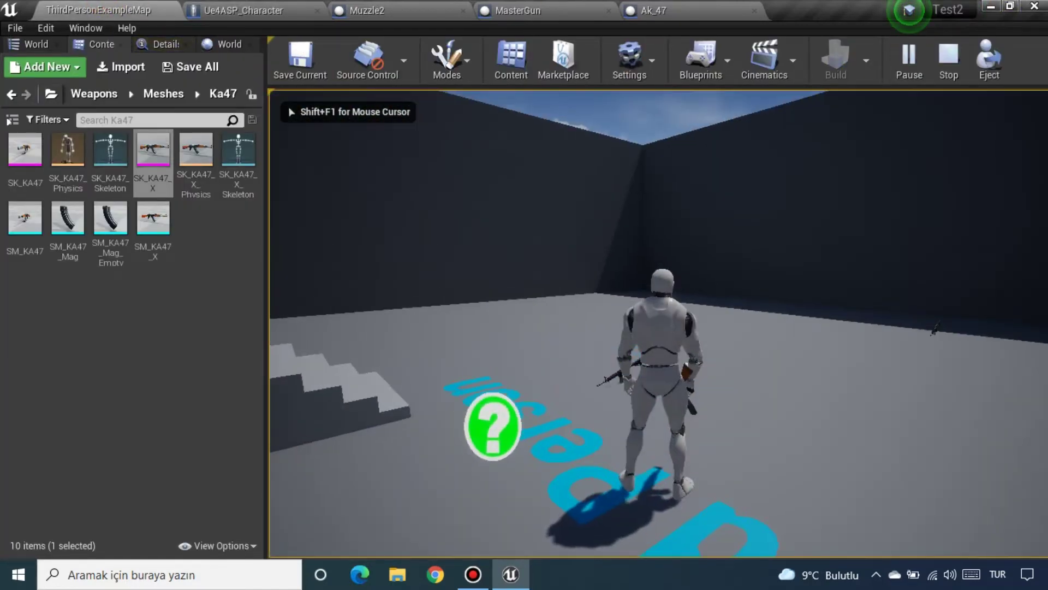
key(w)
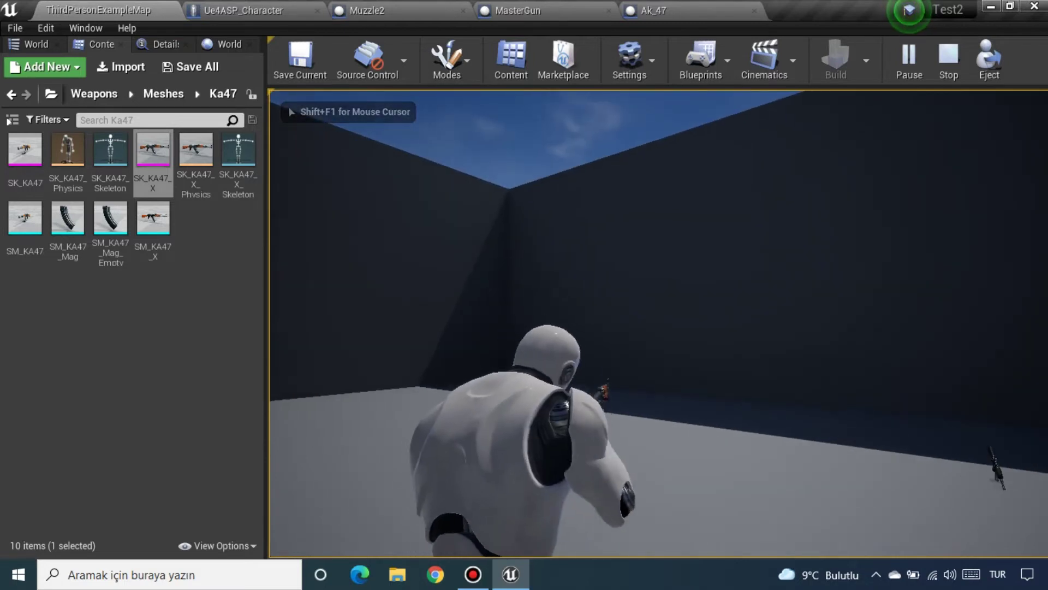
key(w)
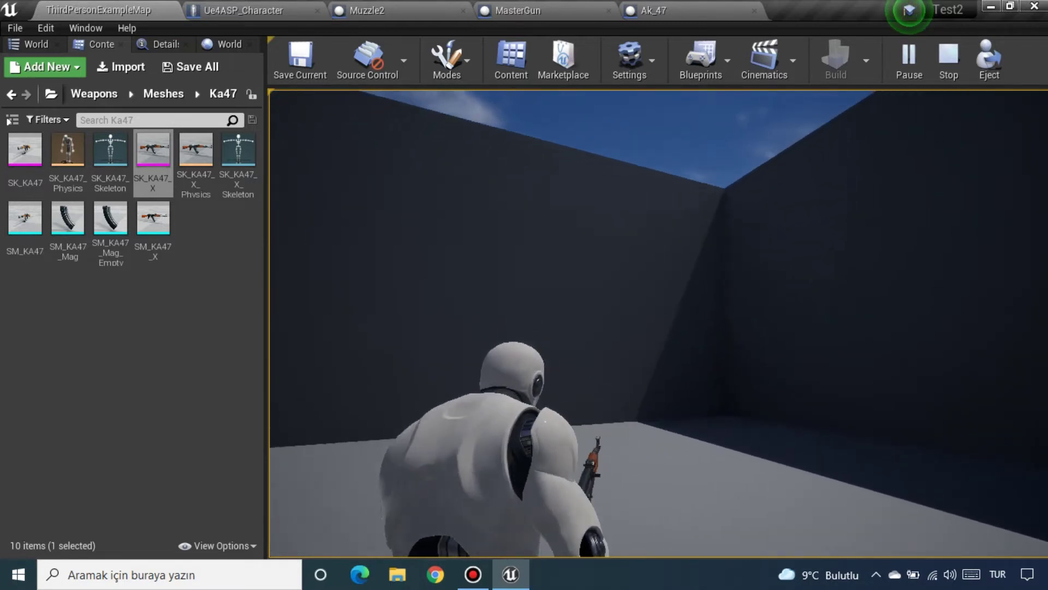
key(w)
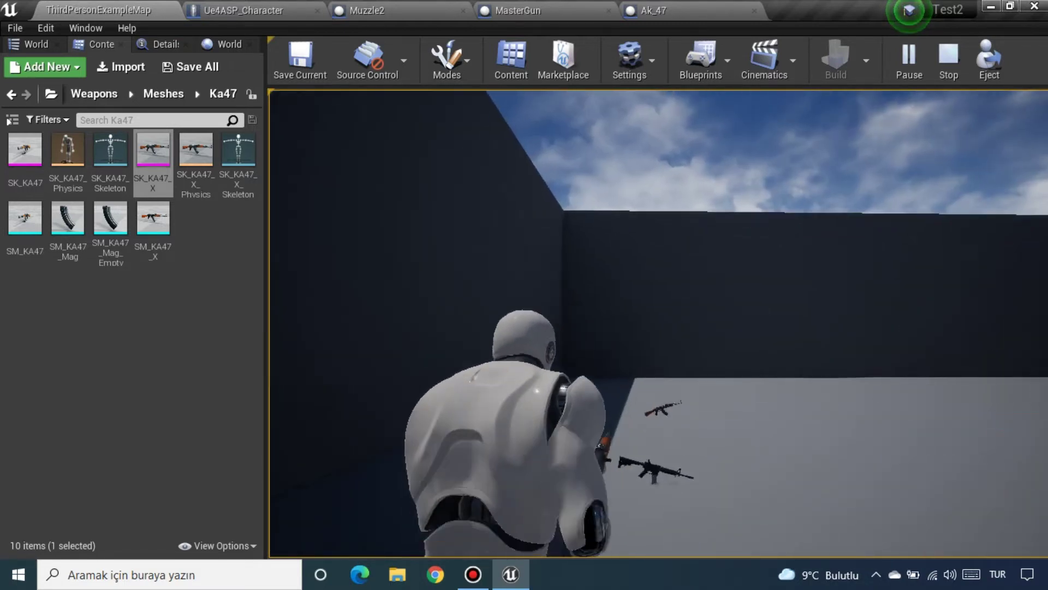
Step: Walk the character toward the rifle and turn the game camera to the wall corner
key(w)
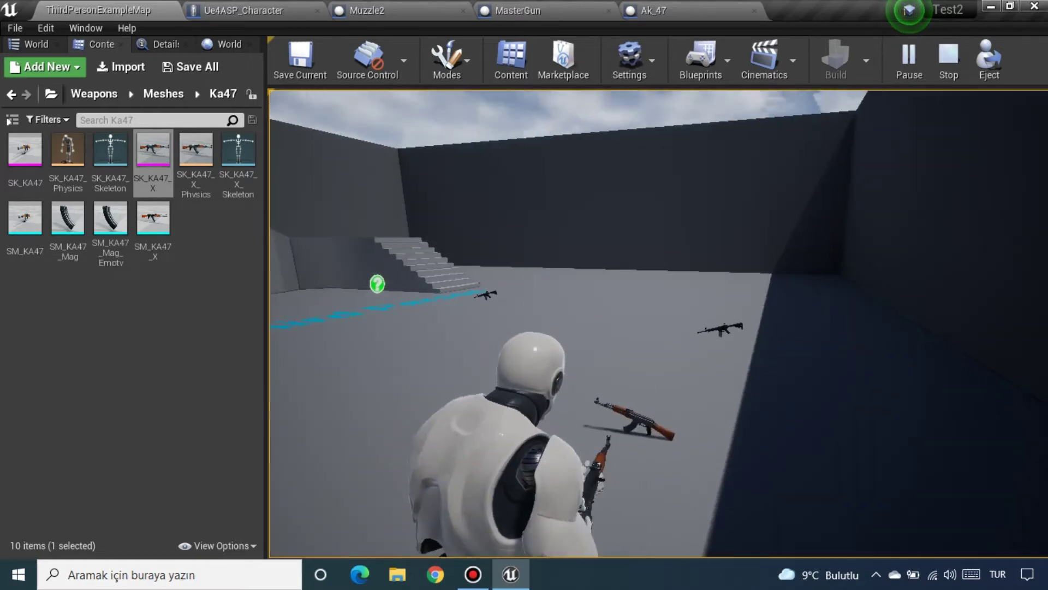
key(w)
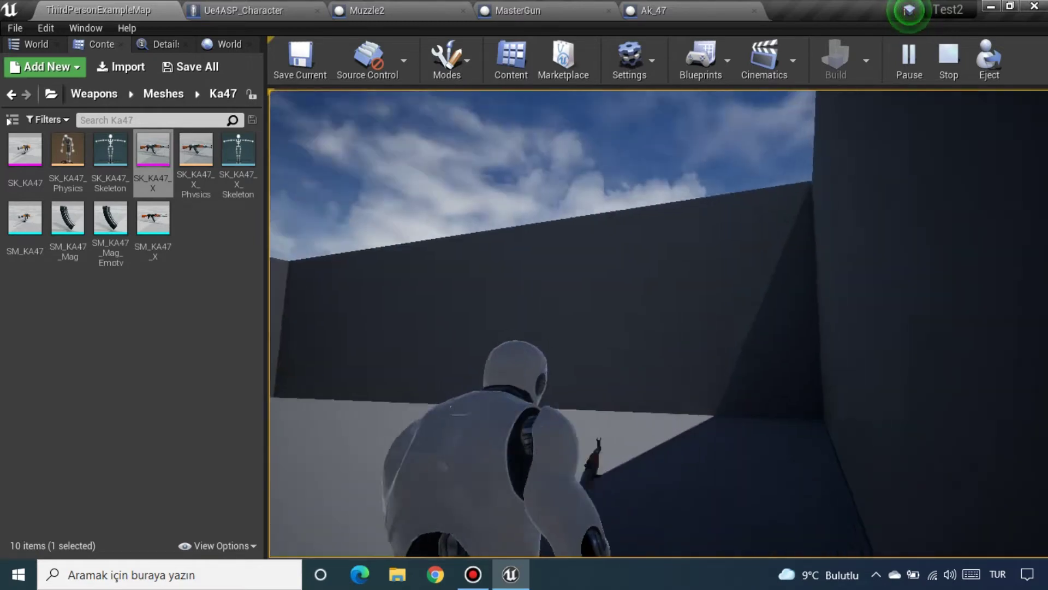
key(w)
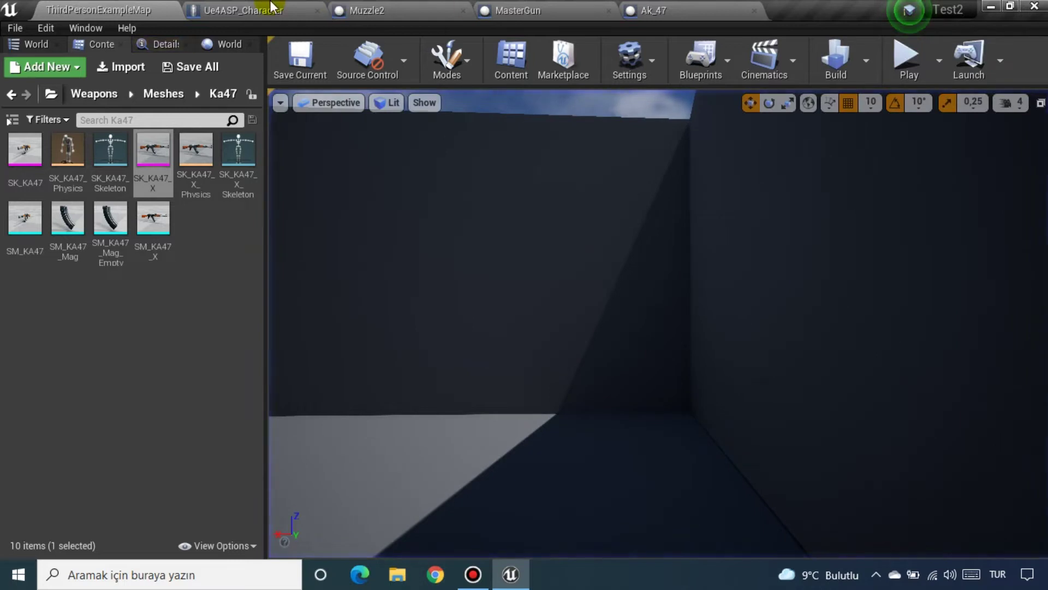
Step: Give Muzzle2's StaticMesh a Z scale of 4 and X location 60, then save
click(398, 10)
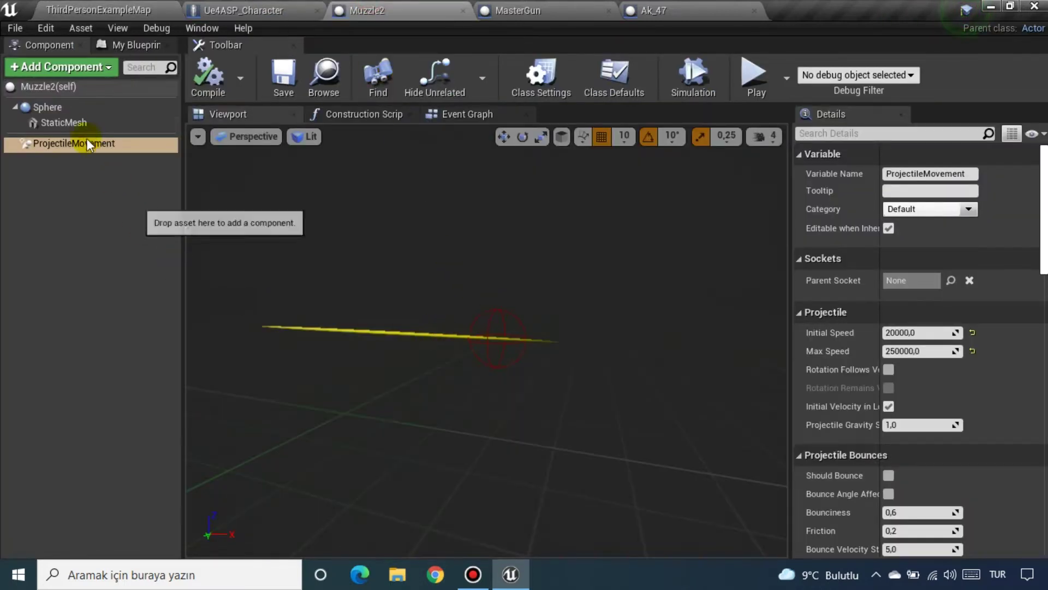
click(71, 123)
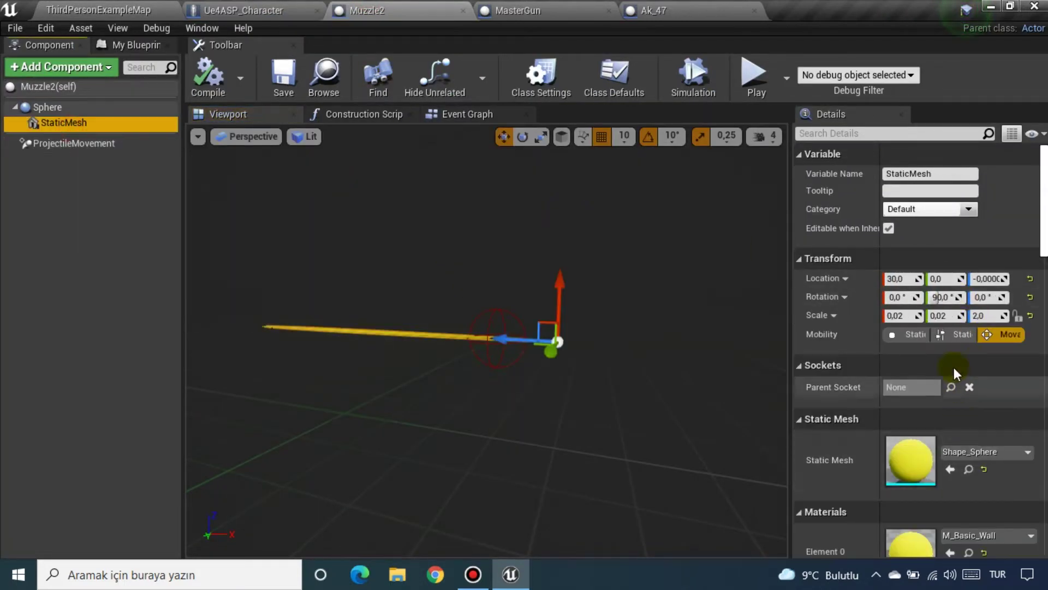
click(979, 317)
text(4)
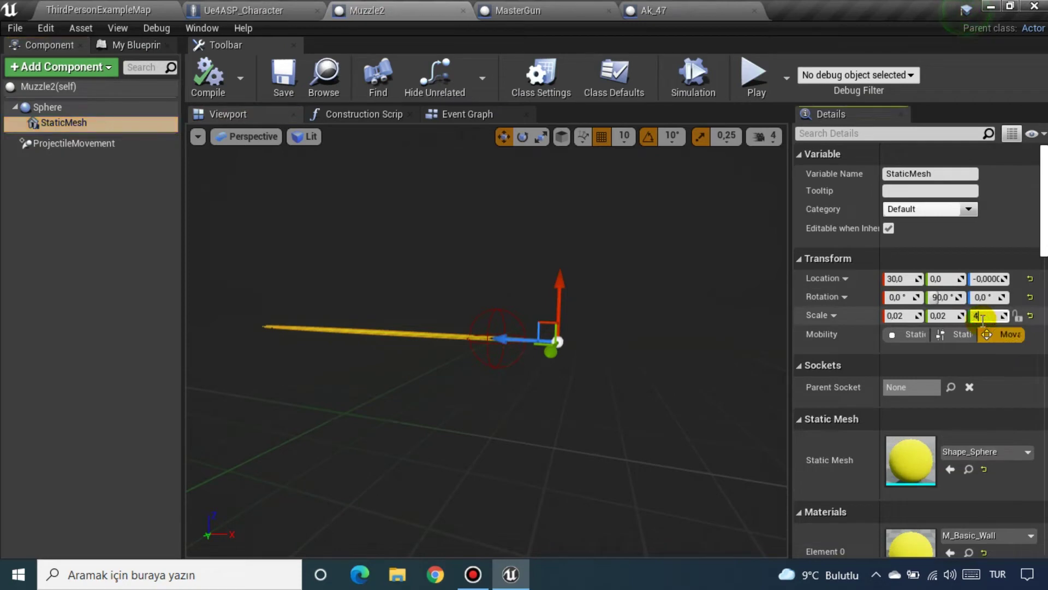
click(1031, 343)
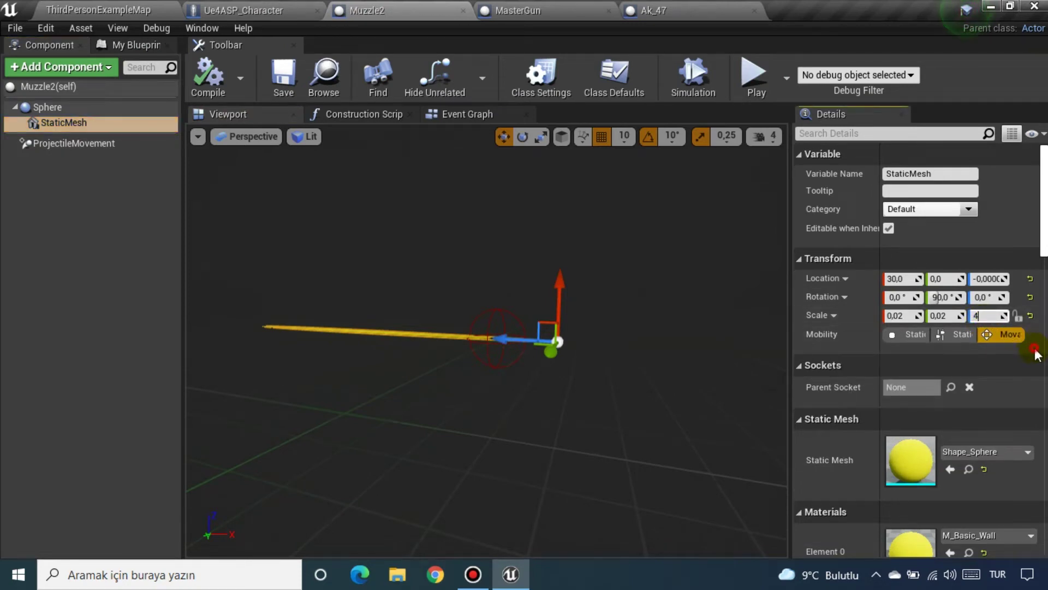
right_drag(466, 332, 470, 334)
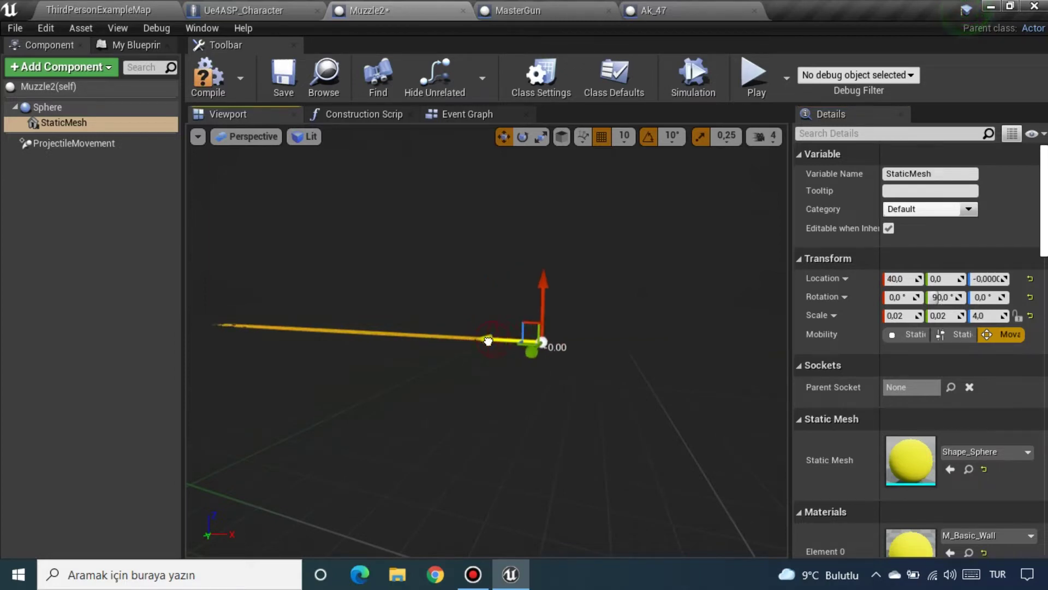
click(278, 78)
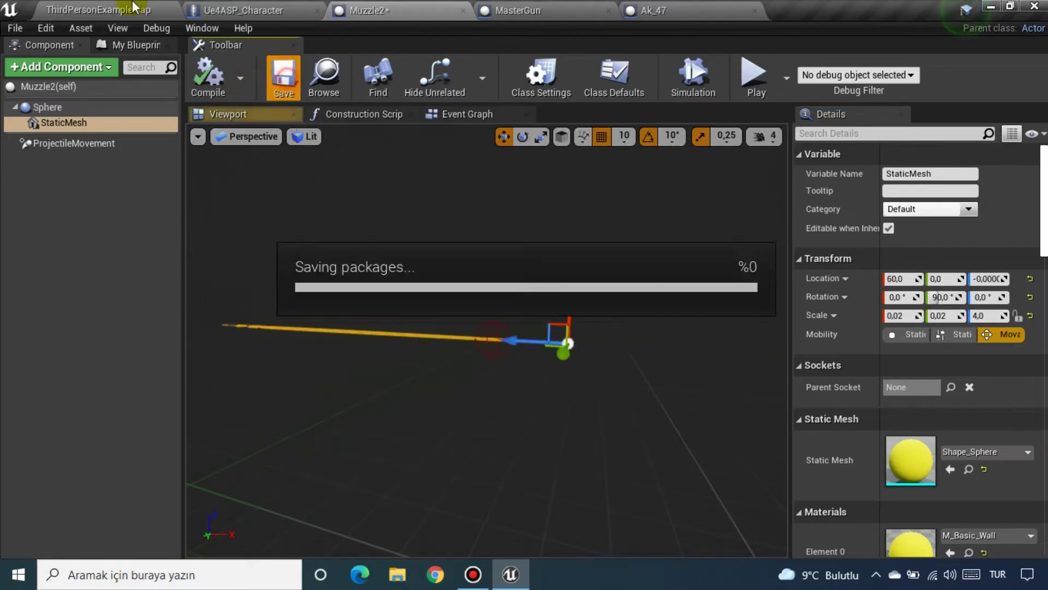
click(98, 10)
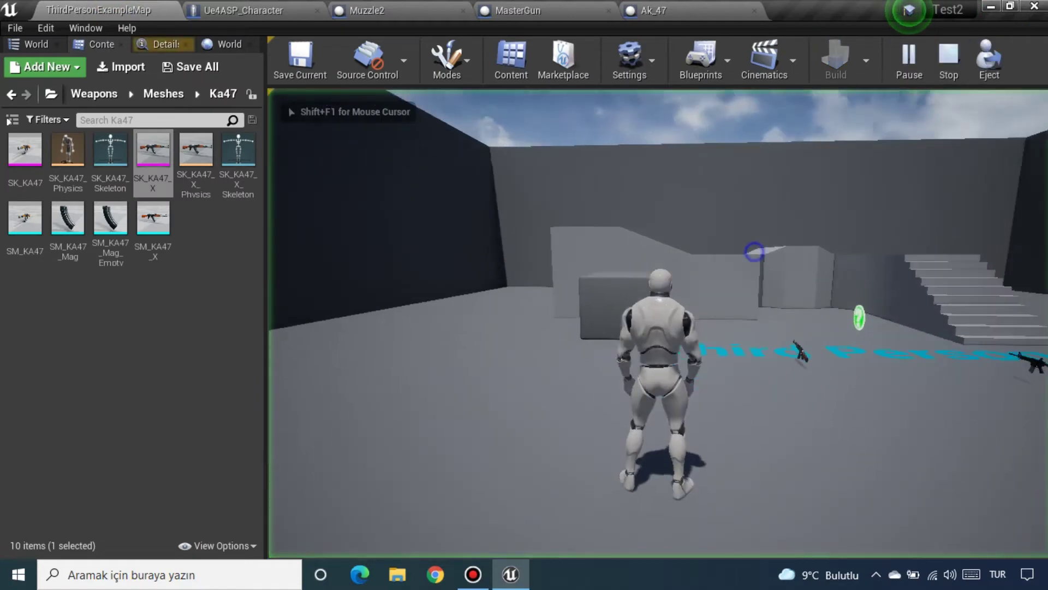
Step: Run to the AK rifle, pick it up with F, and end the play session
key(w)
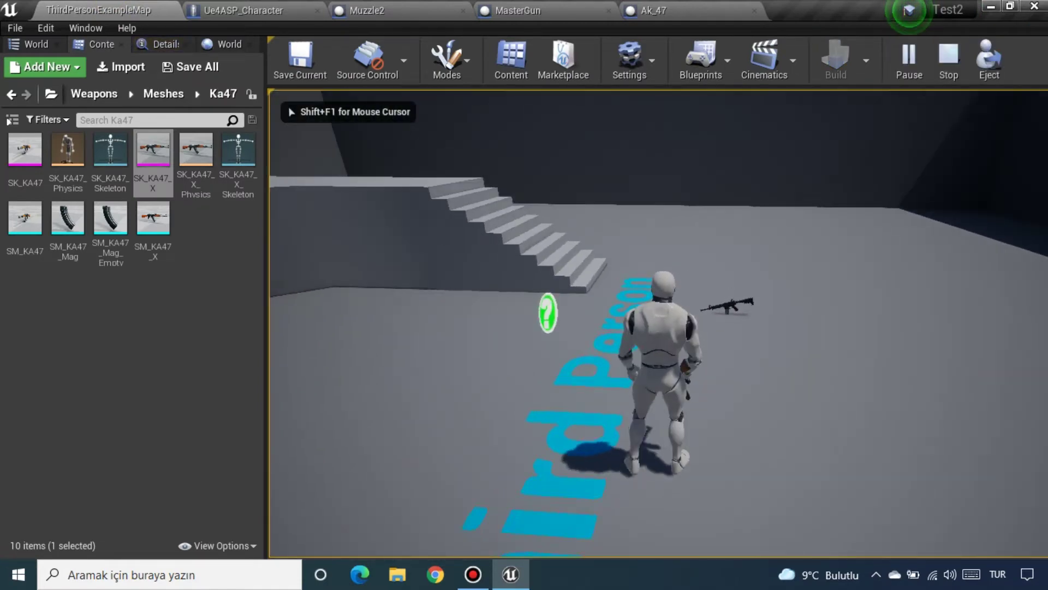
key(f)
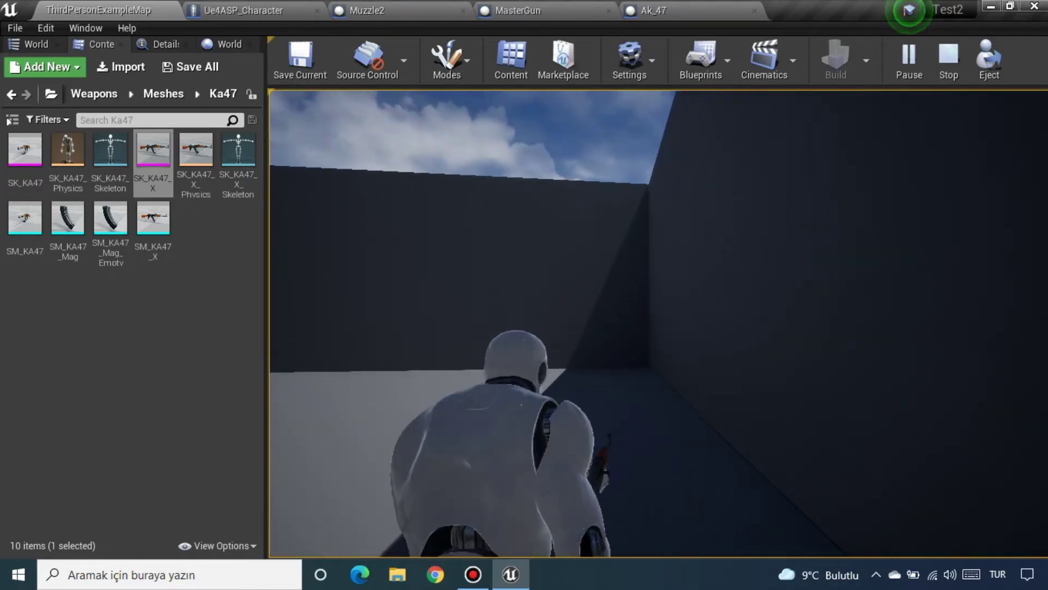
key(Escape)
Step: Move the vector add node beside the multiply node in the character's Event Graph
click(219, 9)
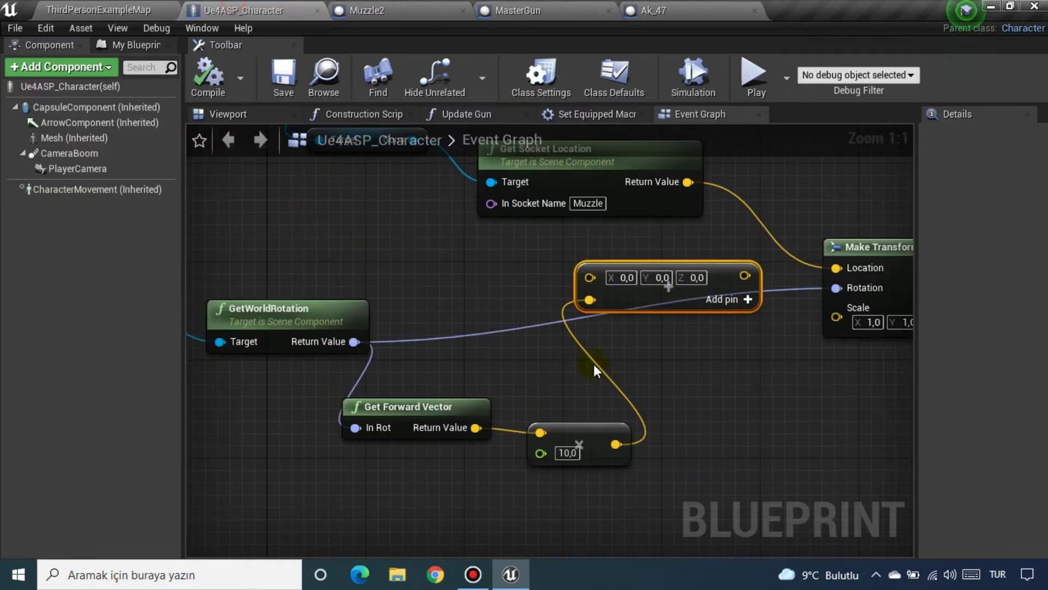
drag(445, 333, 518, 455)
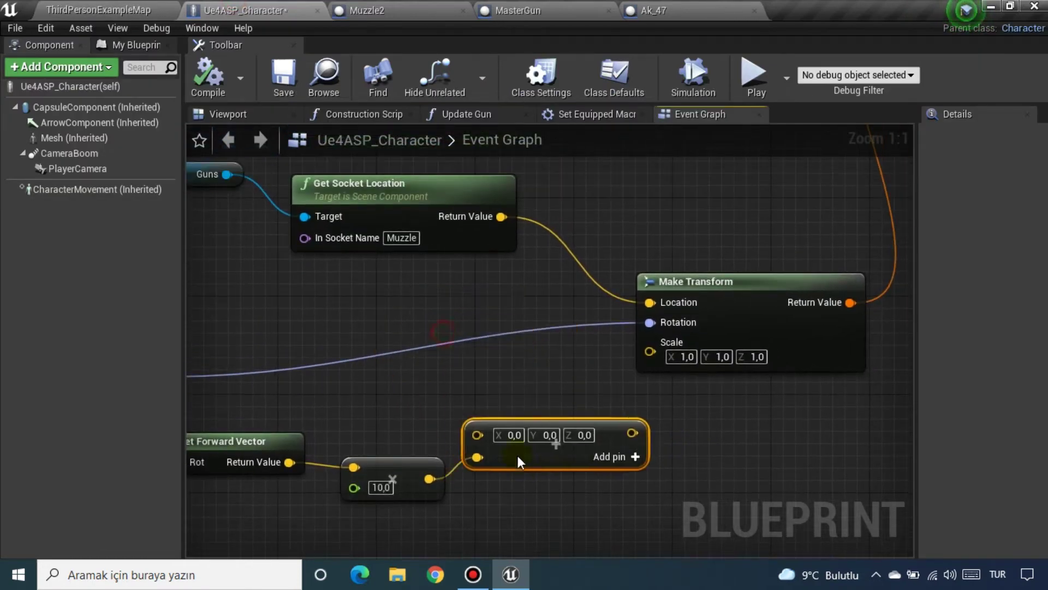
mouse_move(496, 385)
right_down()
mouse_move(464, 267)
mouse_move(309, 341)
right_up()
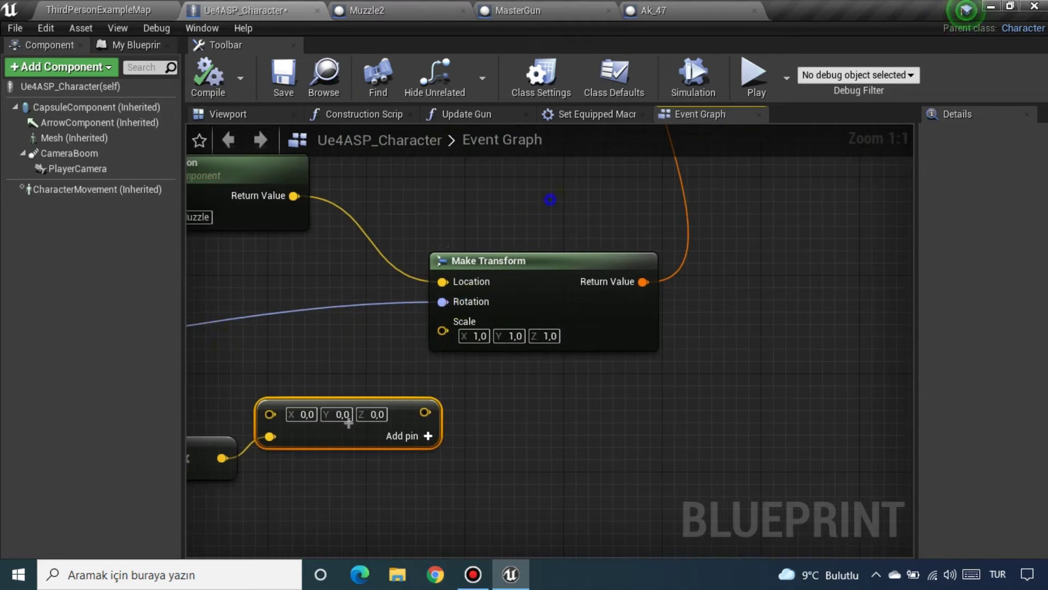
Step: Review the firing chain from Player Camera to SpawnActor Muzzle 2, save, and nudge the spawn node
right_drag(349, 423, 628, 268)
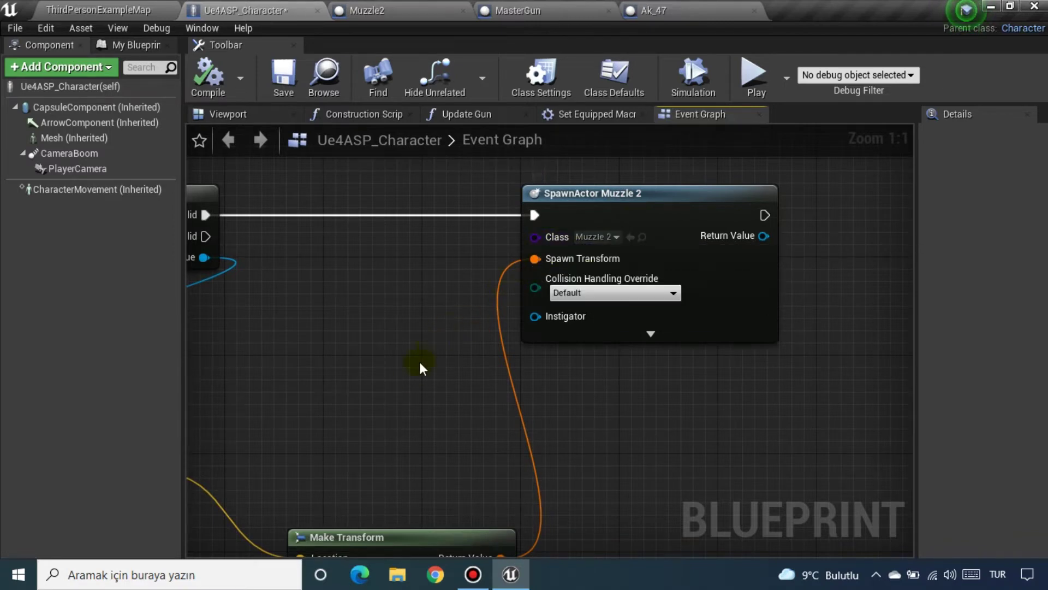
right_drag(420, 368, 577, 144)
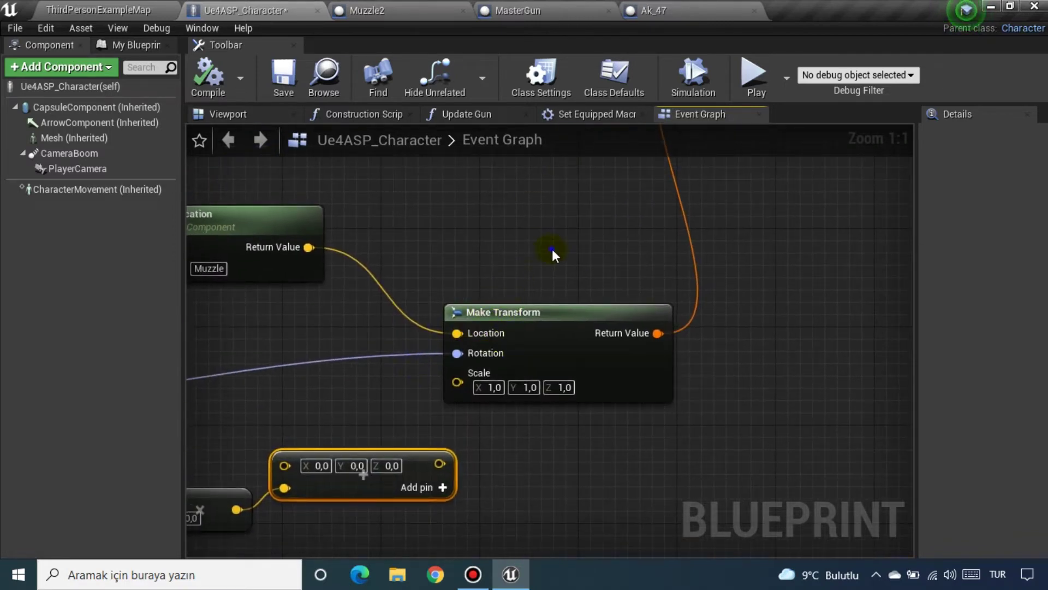
right_drag(553, 253, 805, 271)
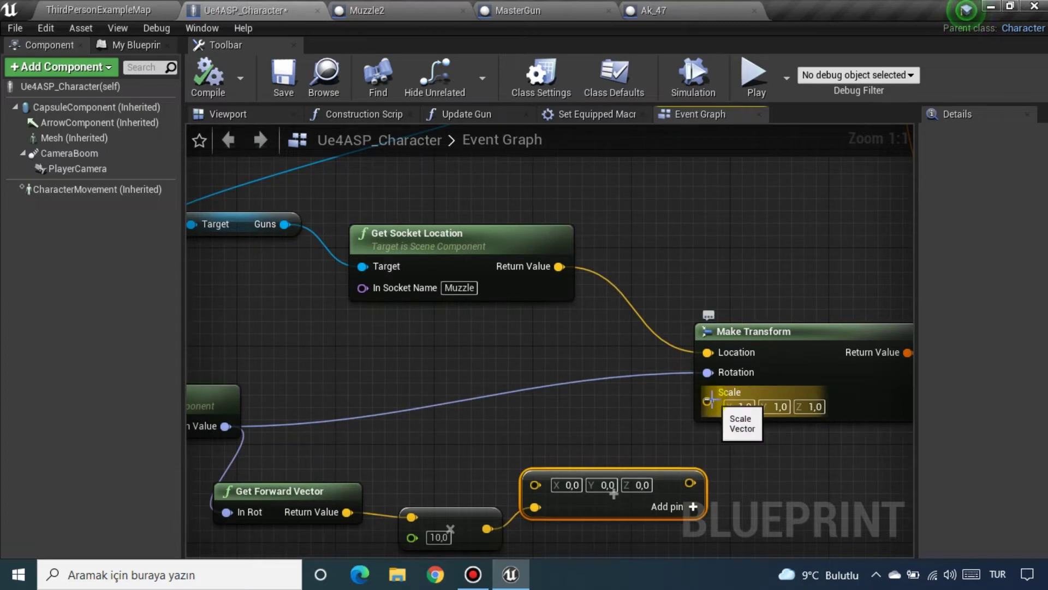
right_drag(528, 396, 894, 384)
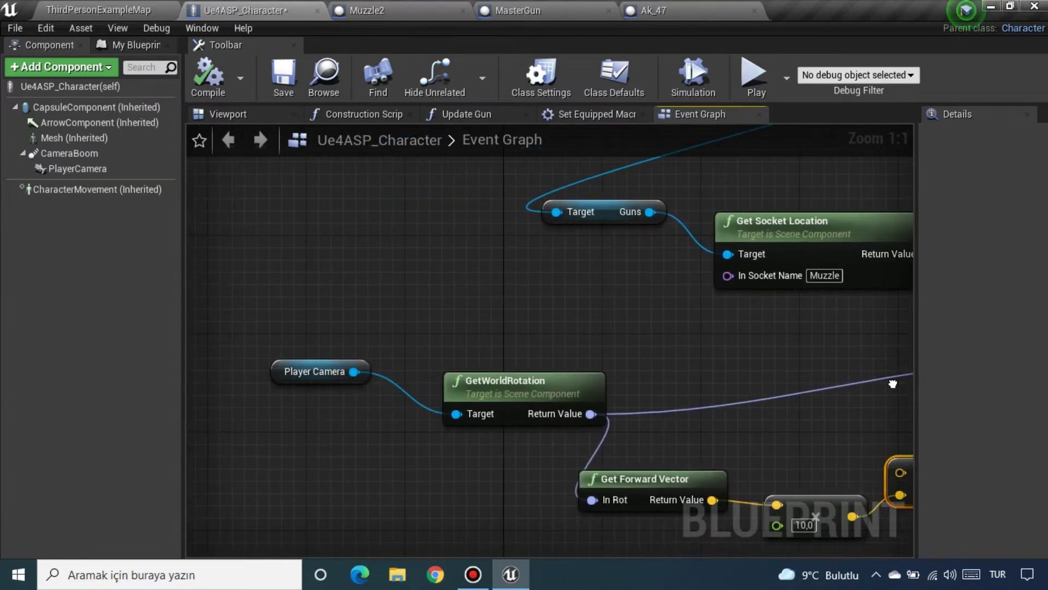
right_drag(800, 358, 499, 376)
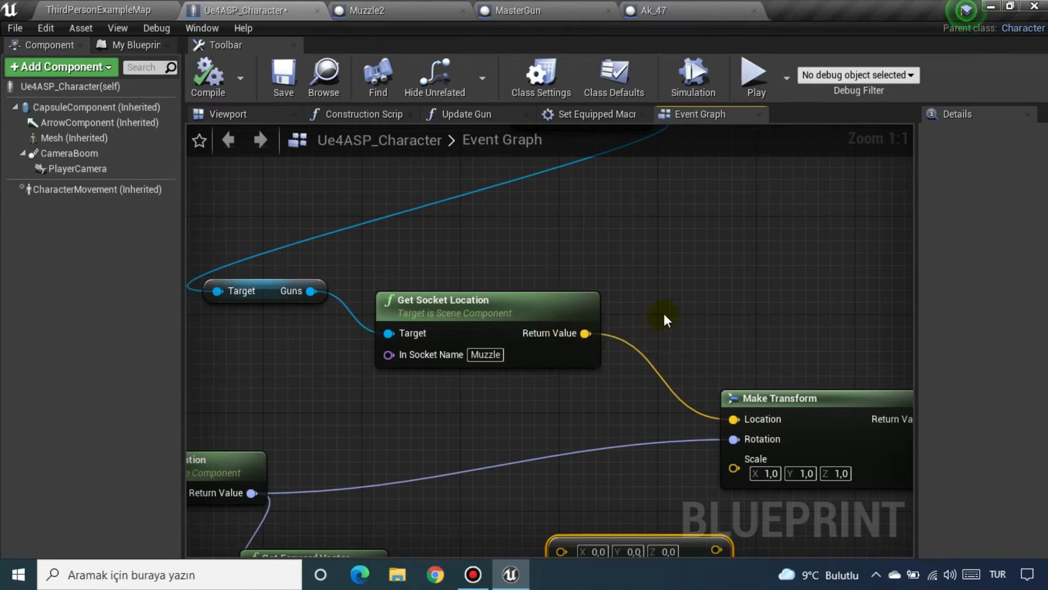
right_drag(666, 286, 606, 418)
scroll(529, 402, down, 1)
scroll(530, 402, down, 1)
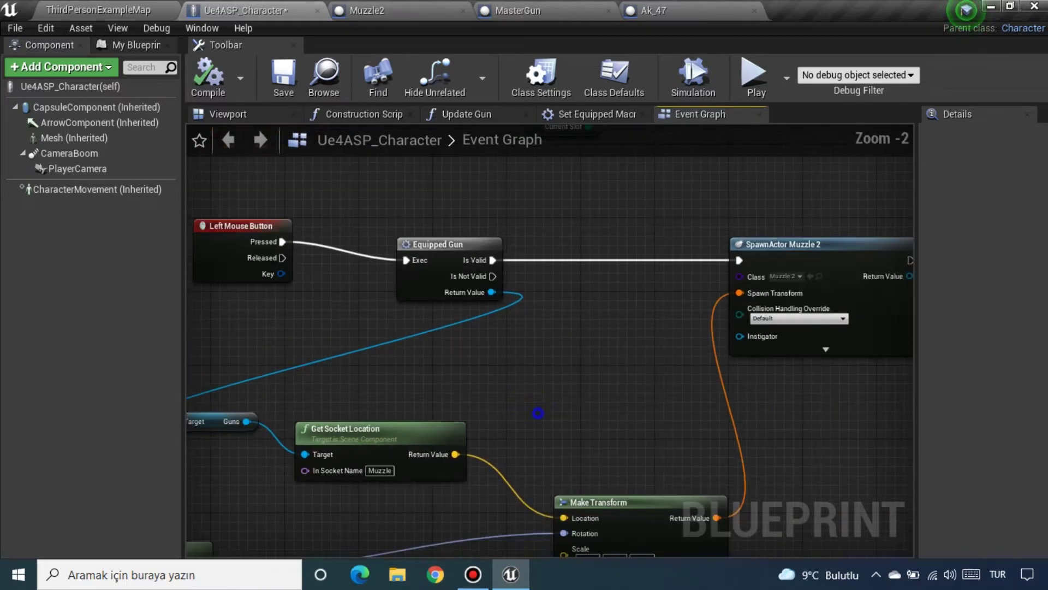
right_drag(529, 401, 439, 314)
click(285, 75)
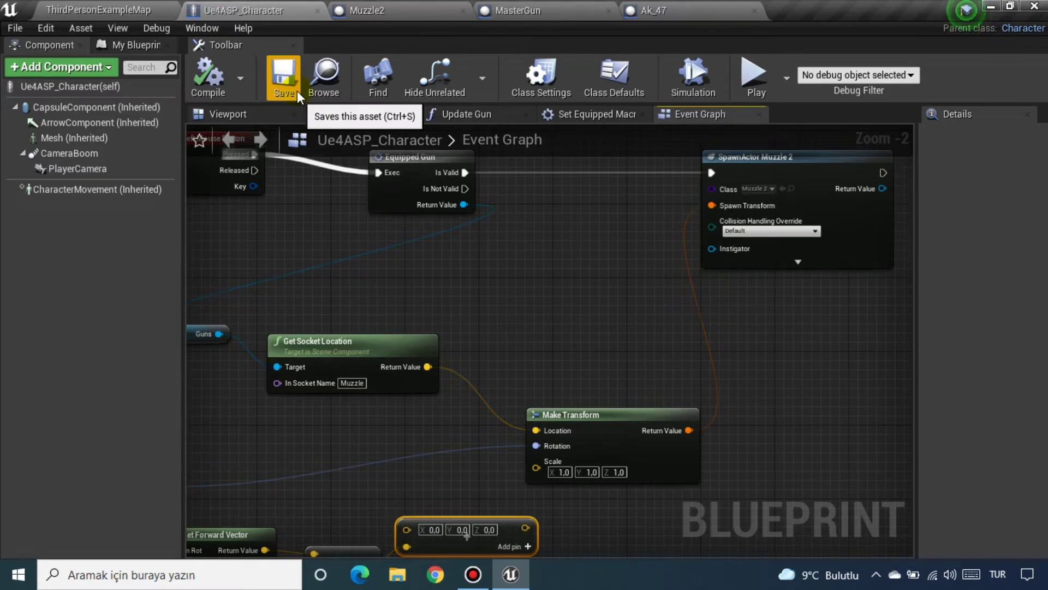
right_drag(546, 284, 692, 302)
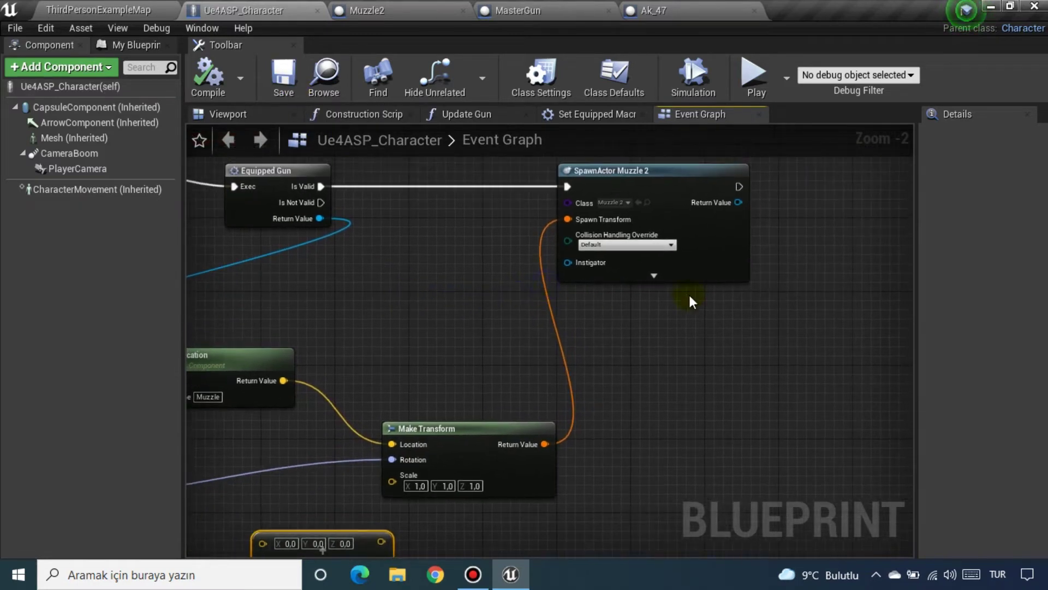
drag(714, 264, 704, 255)
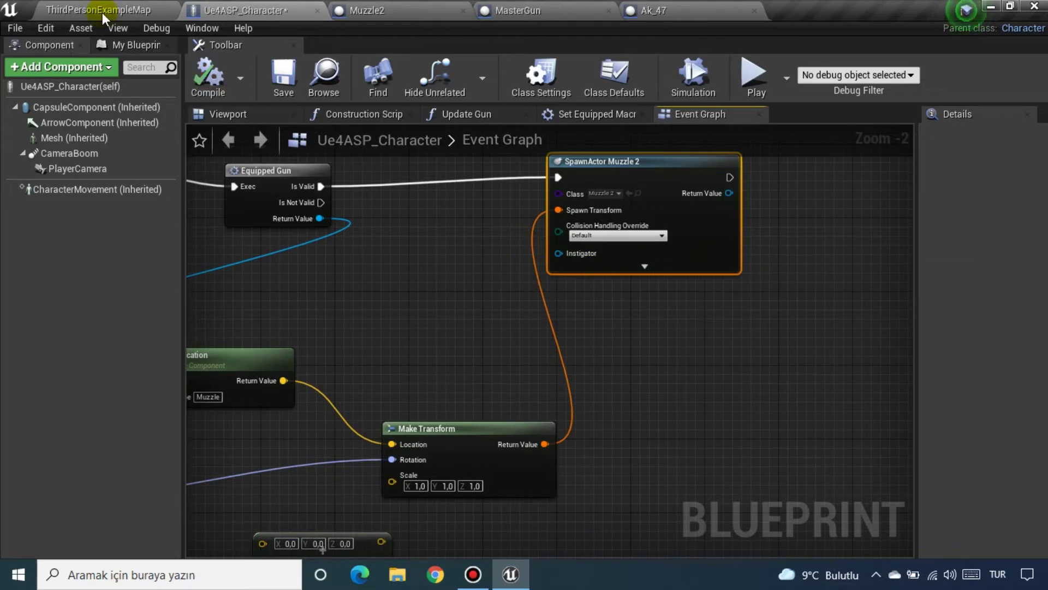
click(121, 7)
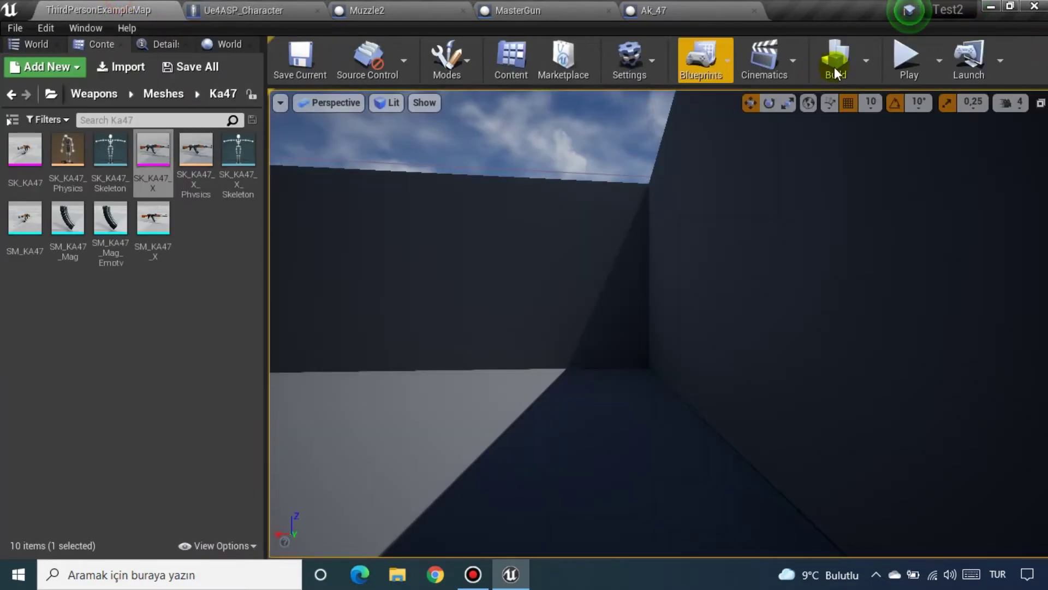
click(895, 59)
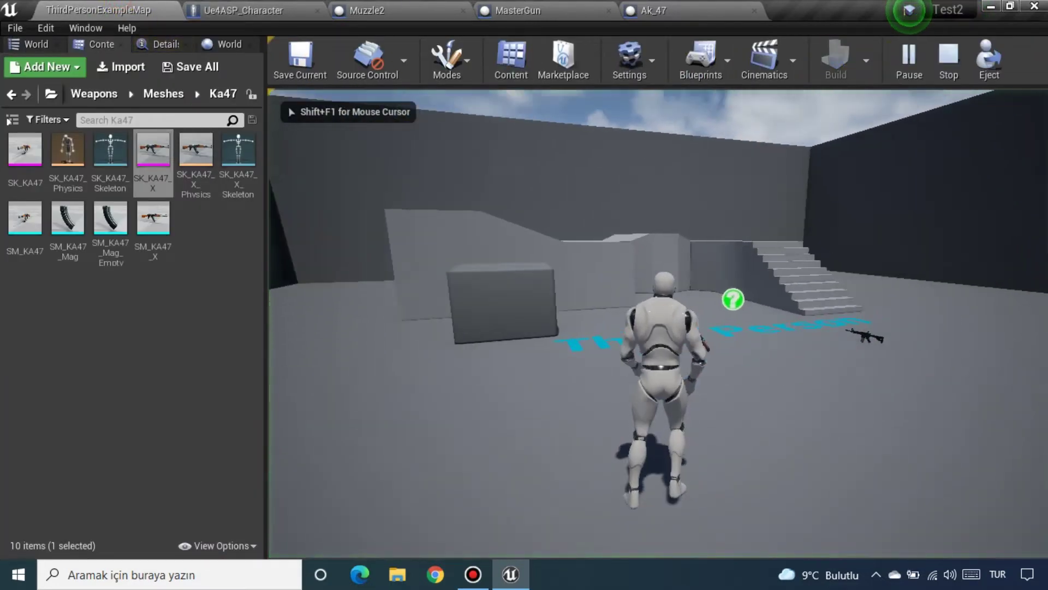
key(w)
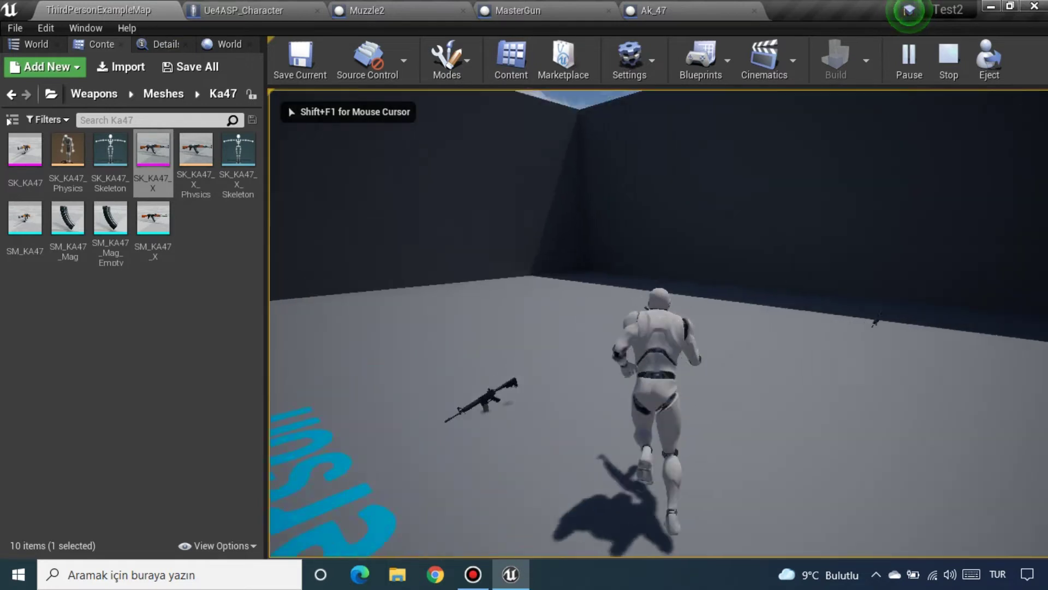
key(w)
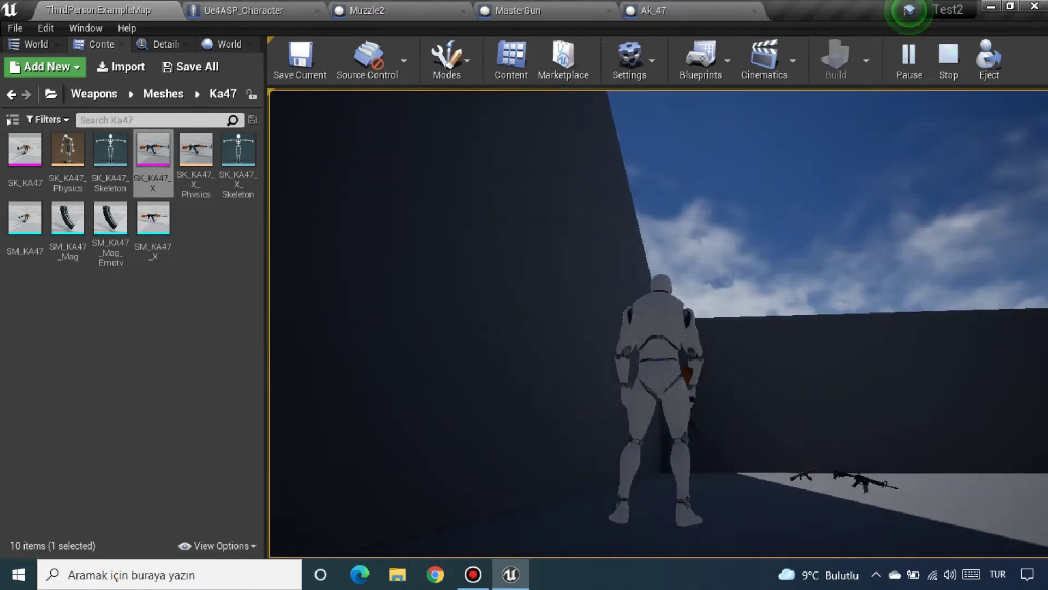
key(w)
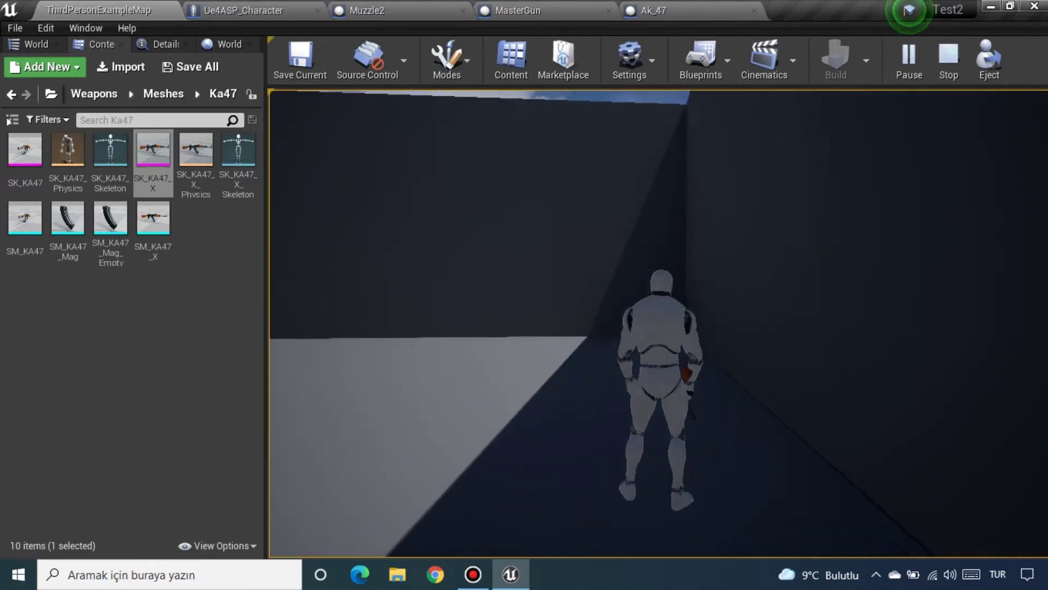
key(Escape)
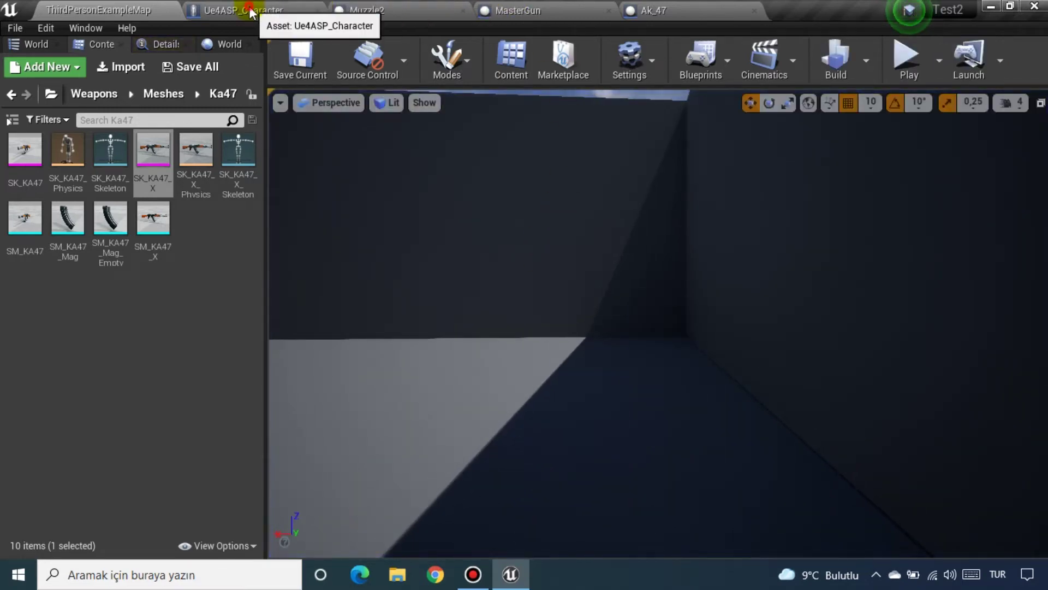
Step: Drag the CombatMode variable into the Event Graph as a Get node near the fire chain
click(248, 10)
right_drag(368, 264, 514, 328)
scroll(453, 359, down, 1)
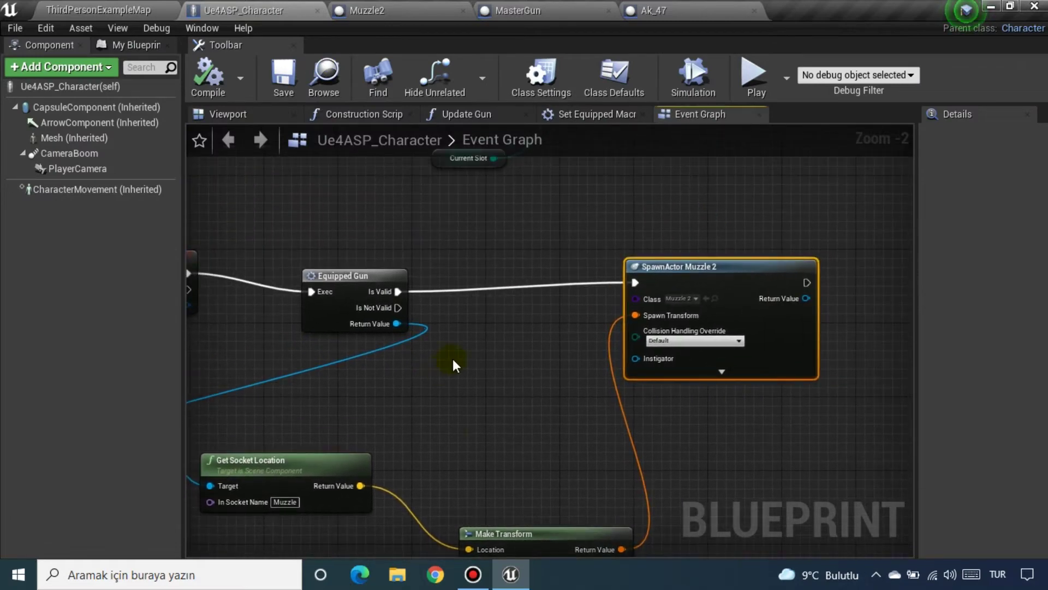
scroll(453, 359, down, 1)
scroll(453, 359, down, 1)
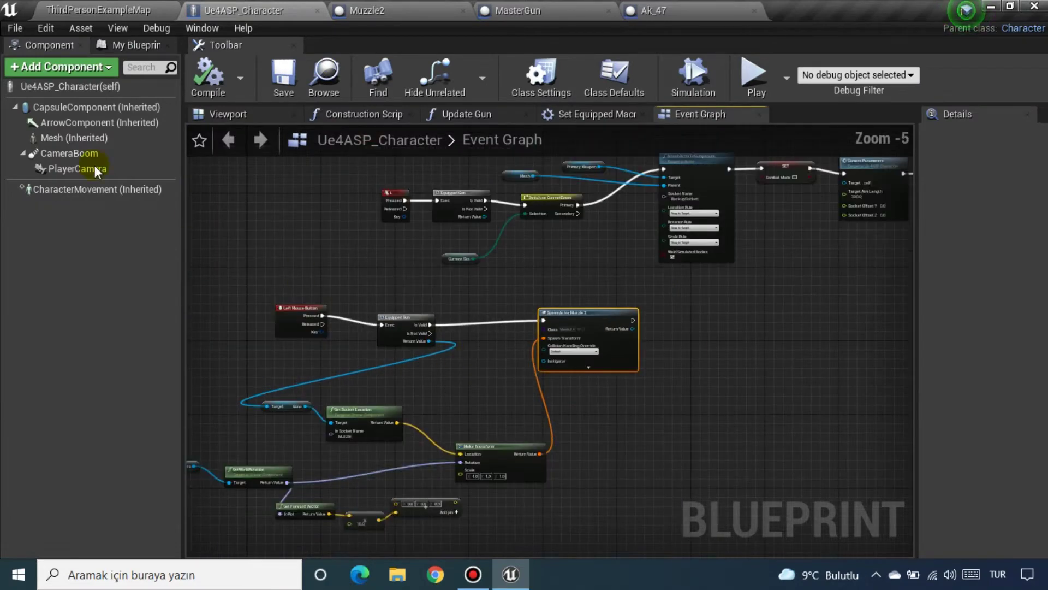
click(116, 47)
drag(46, 375, 498, 258)
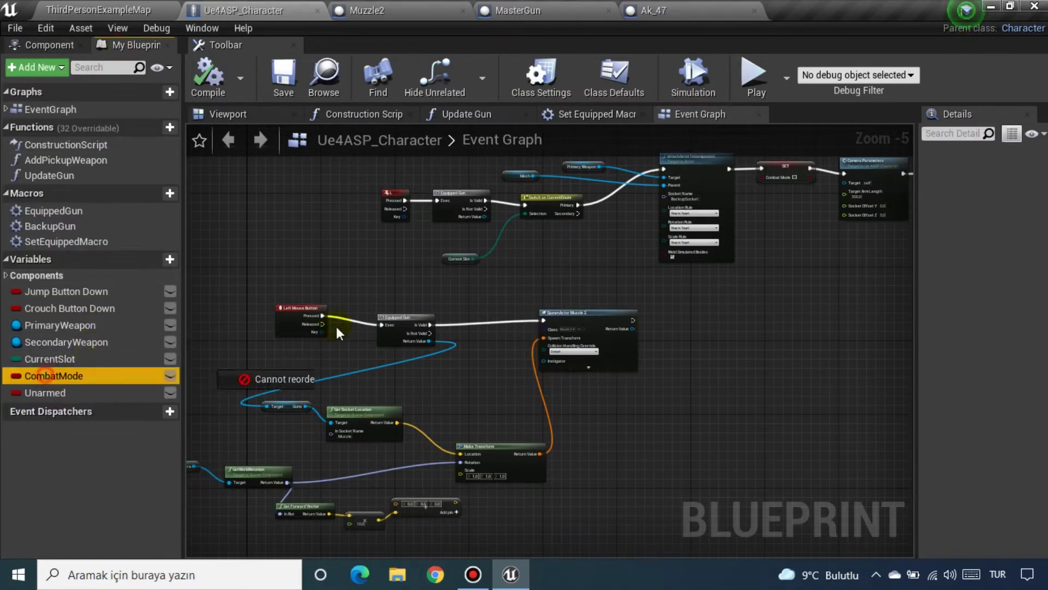
drag(395, 378, 402, 390)
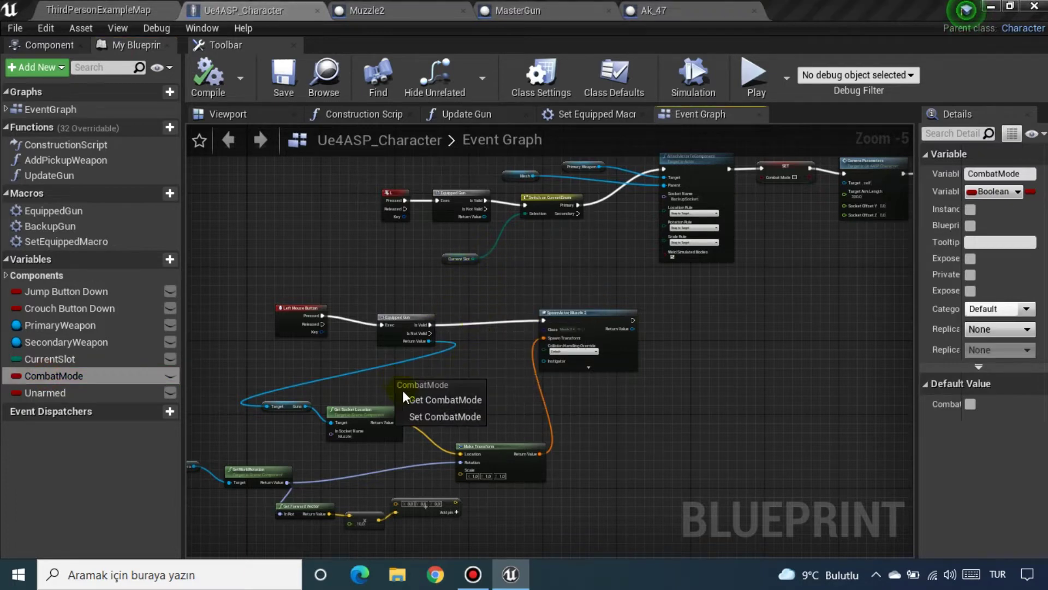
click(453, 399)
Step: Make room by shifting SpawnActor Muzzle 2 right and add a Branch fed by Combat Mode
right_drag(453, 401, 387, 337)
drag(520, 293, 622, 297)
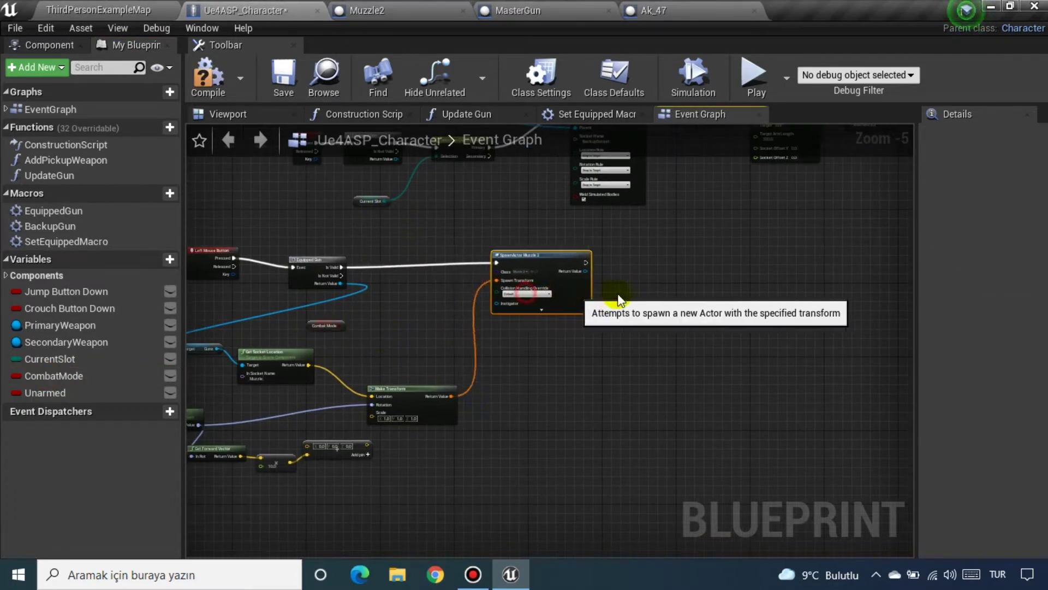
scroll(391, 330, up, 2)
right_drag(368, 339, 376, 359)
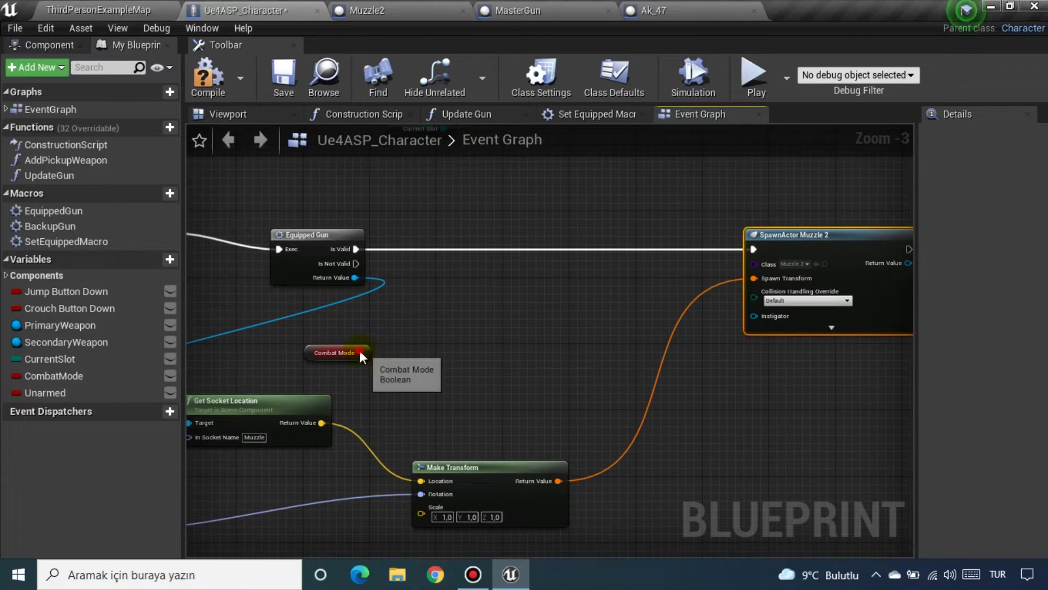
drag(359, 352, 520, 243)
text(branch)
key(Return)
Step: Wire Is Valid into the Branch and Branch True into SpawnActor Muzzle 2, then compile
scroll(519, 243, up, 2)
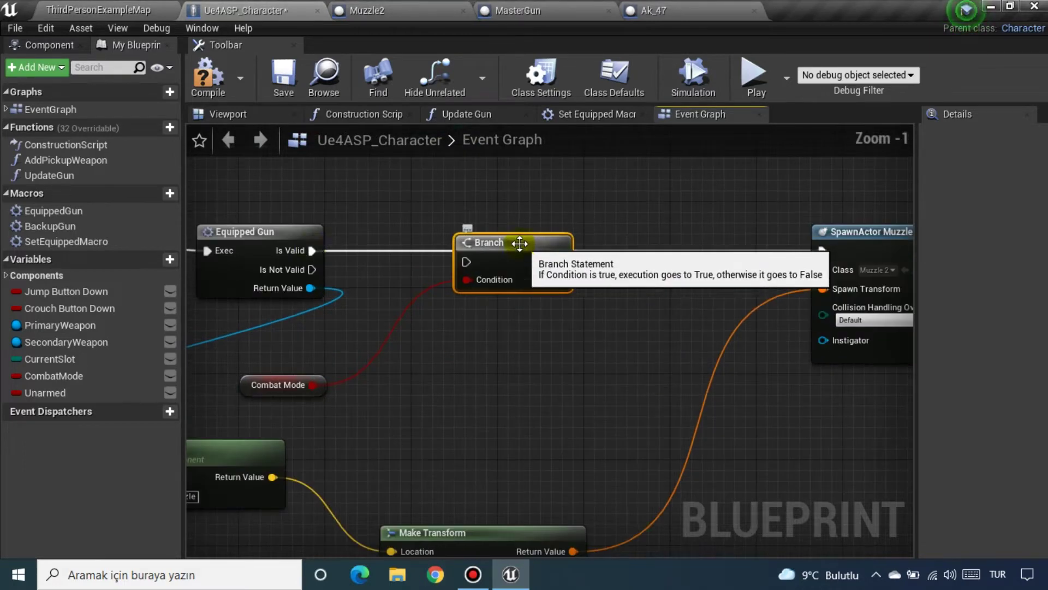
drag(312, 250, 467, 261)
mouse_move(560, 261)
mouse_down()
mouse_move(822, 251)
mouse_move(783, 248)
mouse_up()
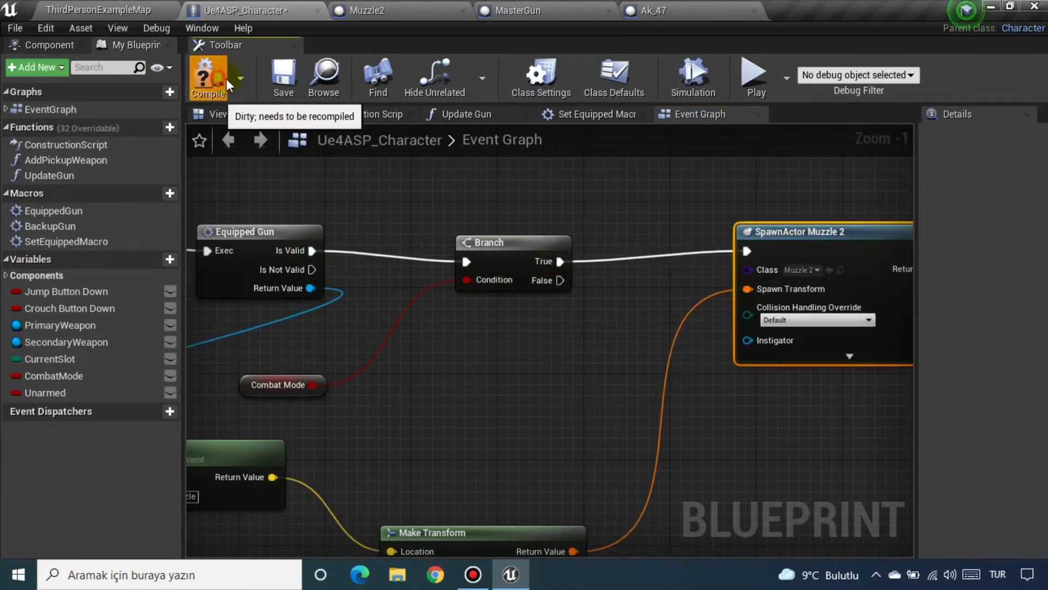
click(208, 76)
Step: Add a Play Anim Montage node after SpawnActor Muzzle 2, align it, and save the blueprint
click(284, 76)
right_drag(895, 326, 464, 344)
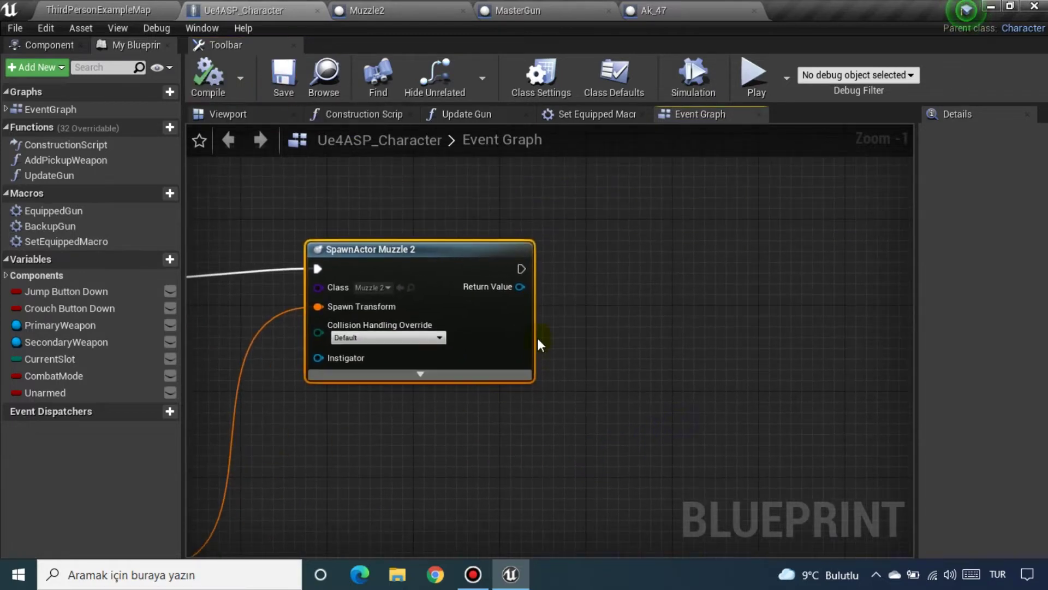
drag(524, 267, 651, 276)
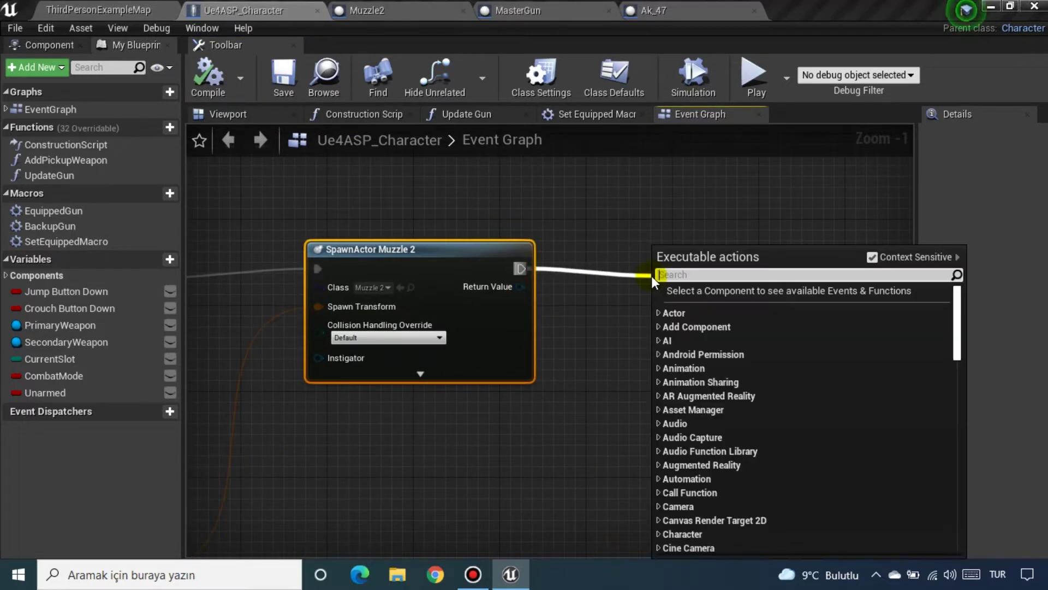
text(c)
key(BackSpace)
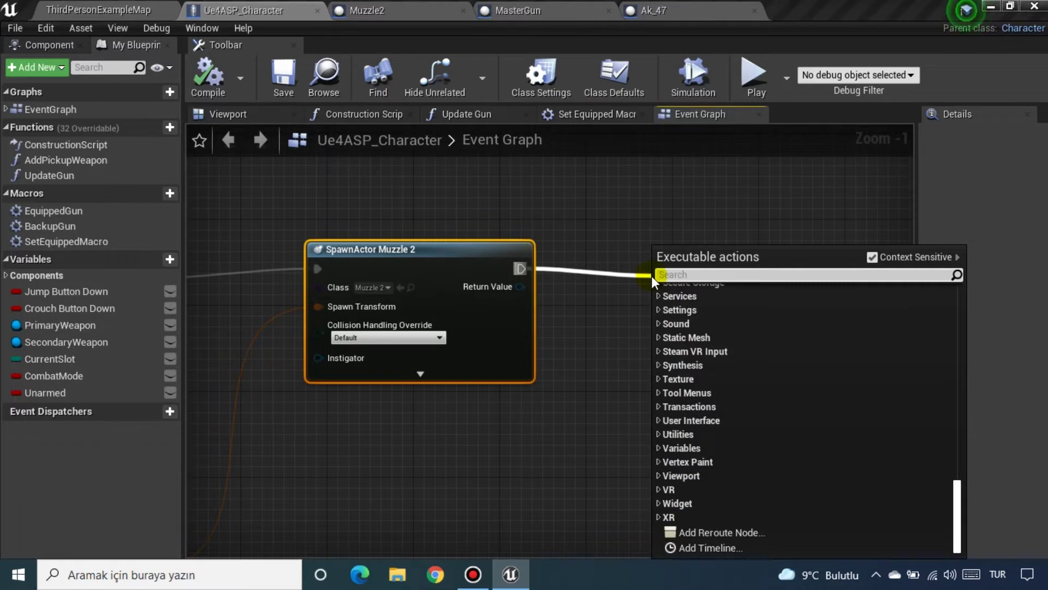
text(play ani)
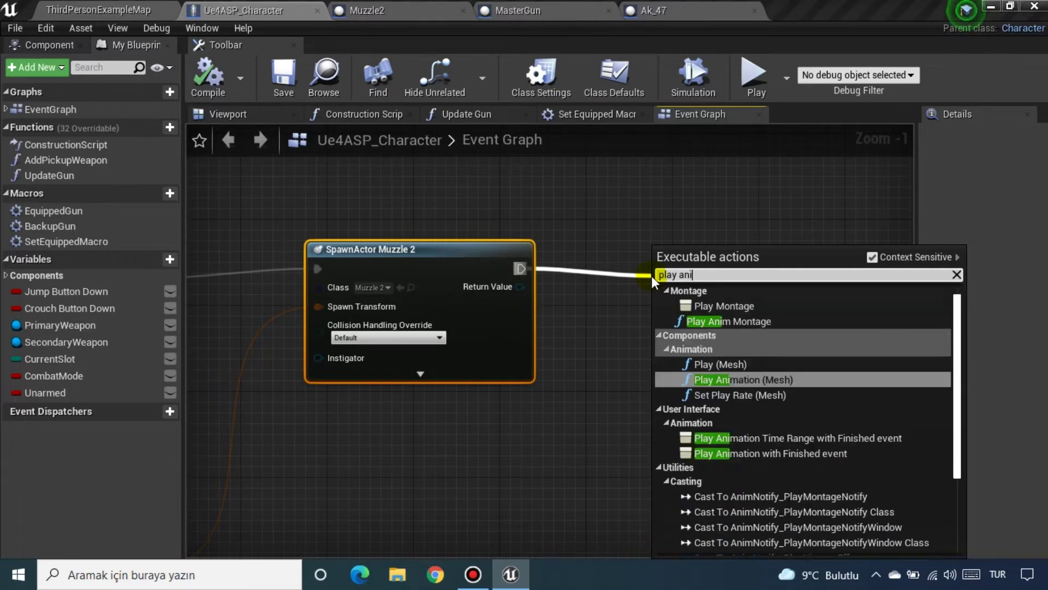
text(m)
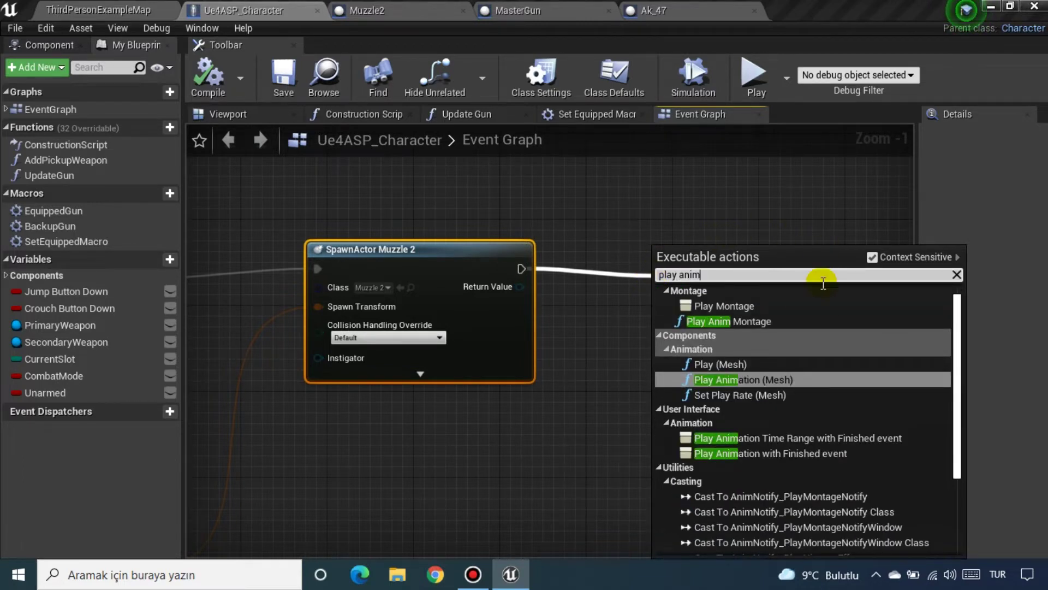
click(720, 322)
drag(737, 280, 748, 237)
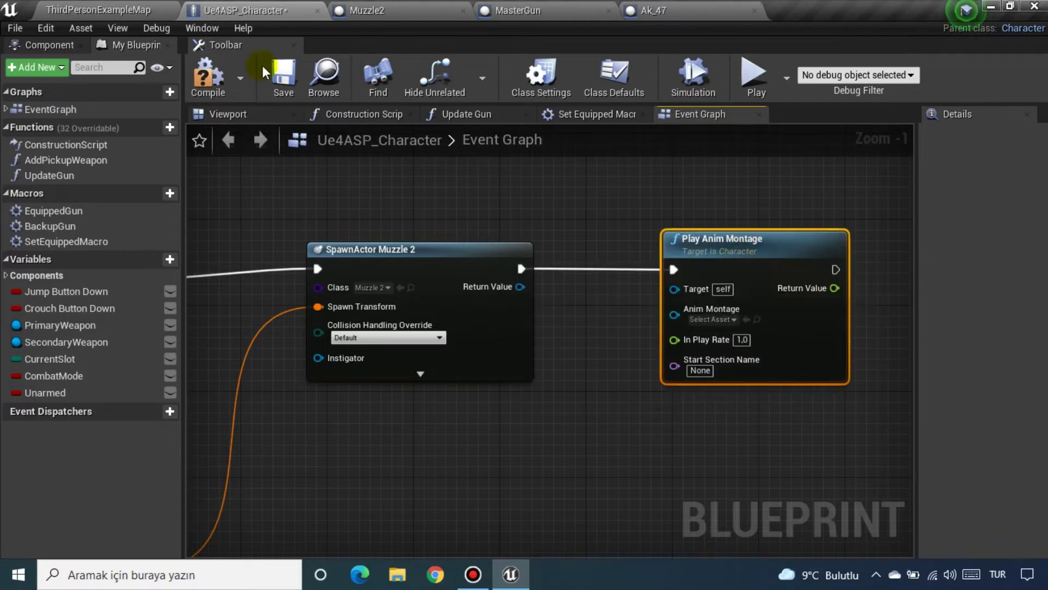
click(273, 83)
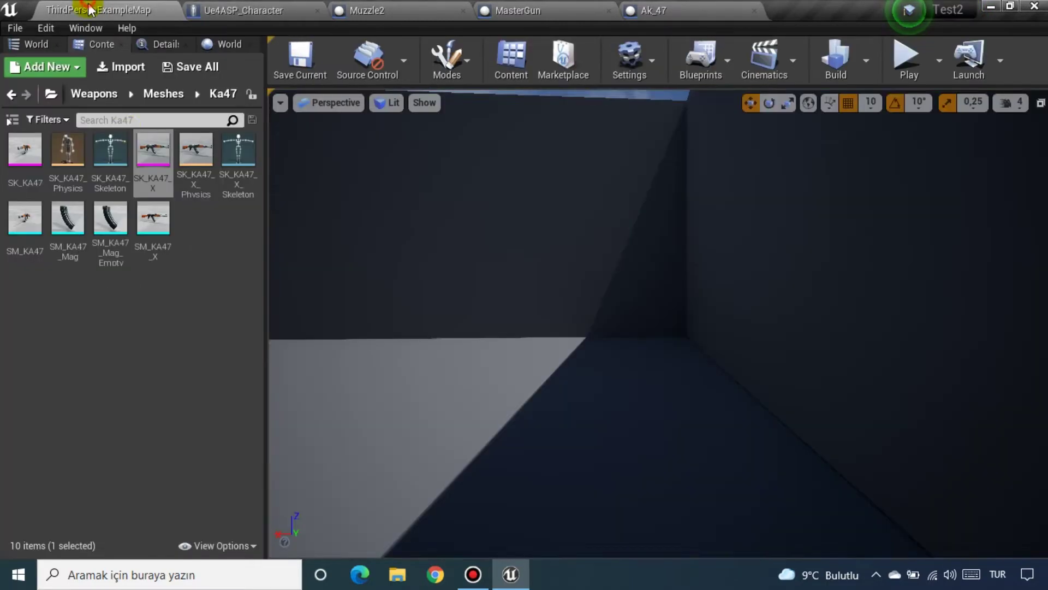
Step: Go up to Content, enter AnimStarterPack and open the Fire_Rifle_Ironsights animation
click(97, 104)
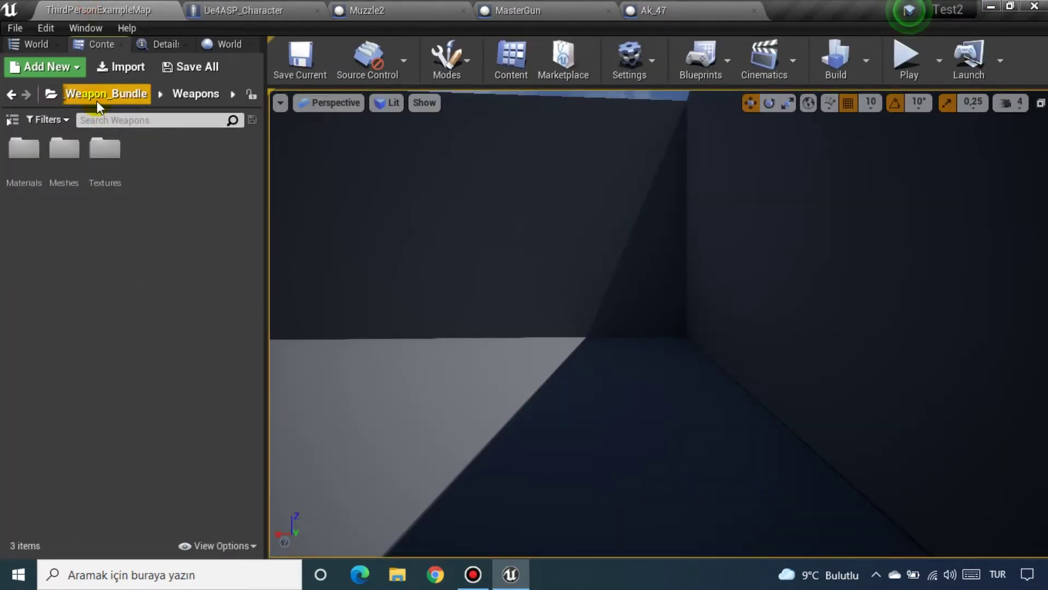
click(97, 104)
click(80, 96)
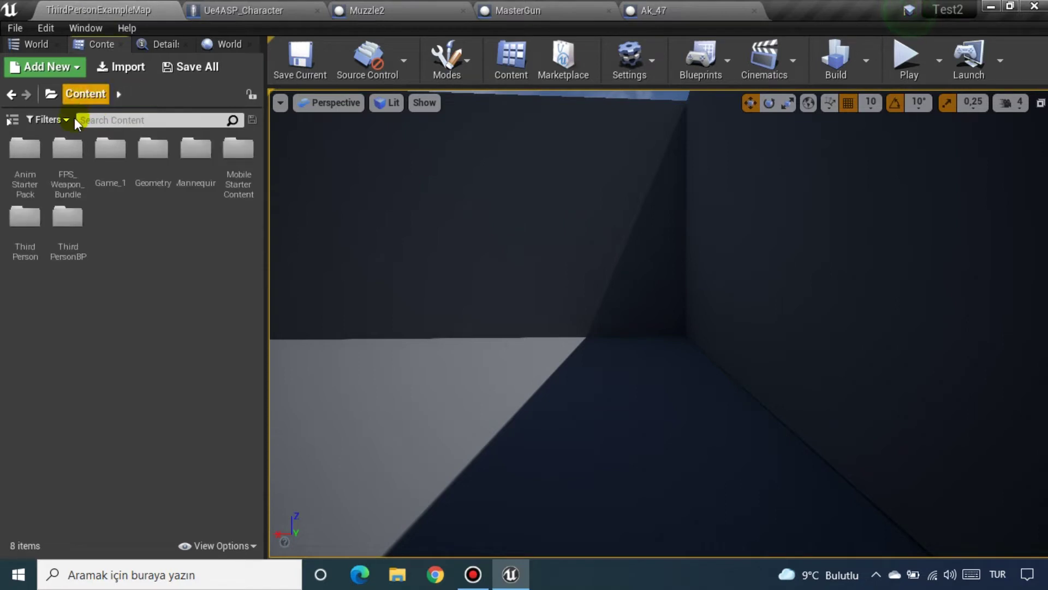
double_click(24, 145)
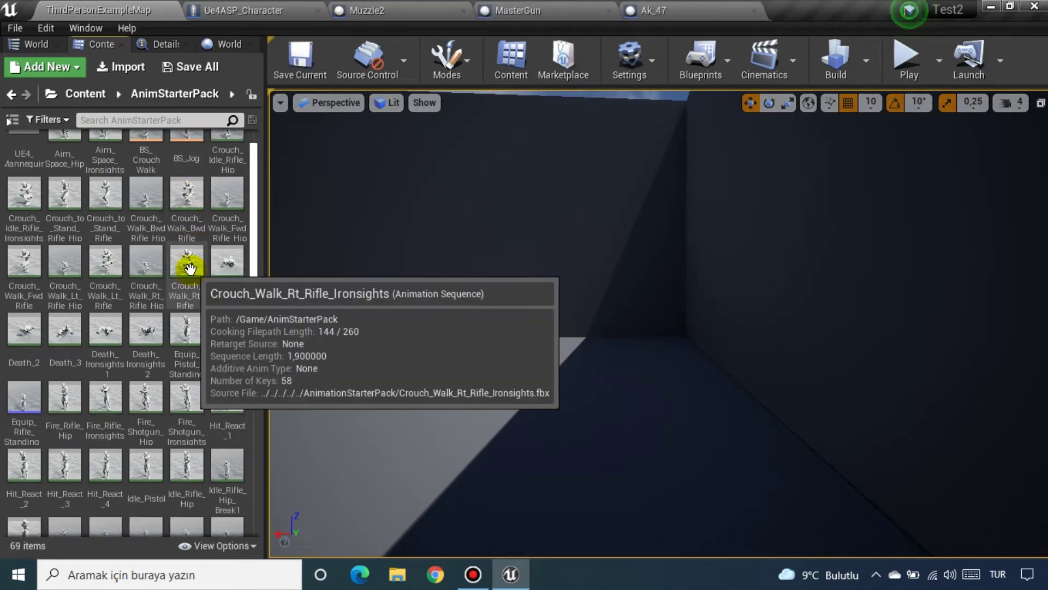
scroll(189, 273, down, 2)
text(fire)
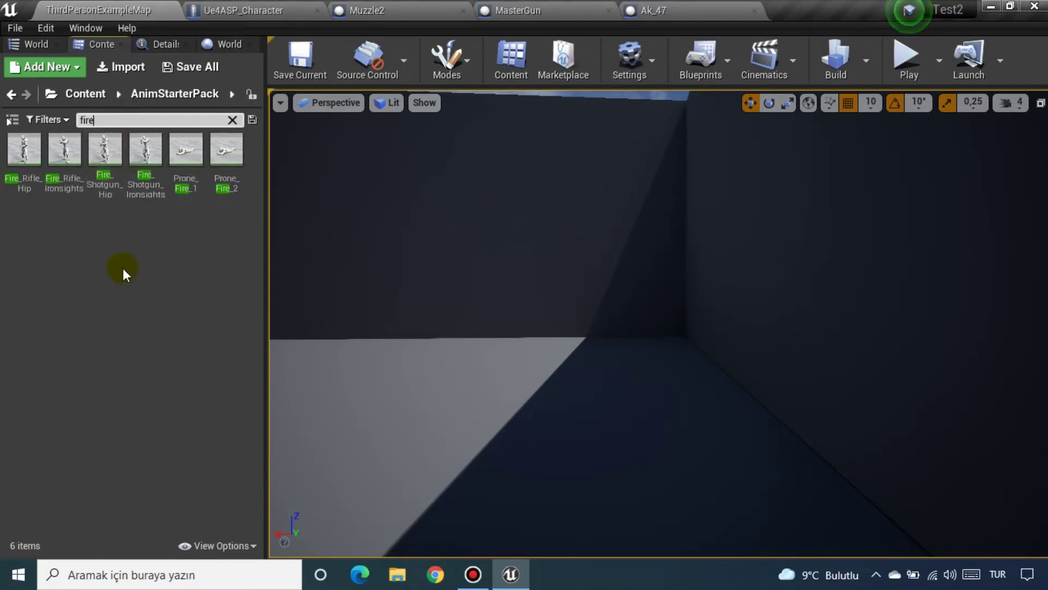
double_click(60, 155)
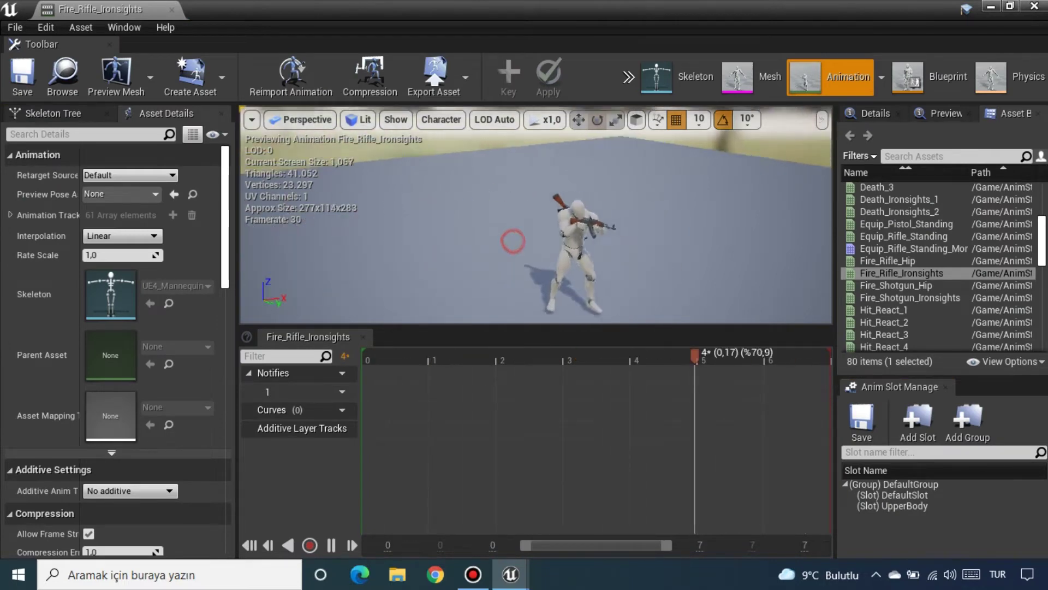
Step: Pause the Fire_Rifle_Ironsights preview and inspect its Animation Track bone list
mouse_move(503, 246)
mouse_down()
mouse_move(576, 240)
mouse_move(541, 241)
mouse_up()
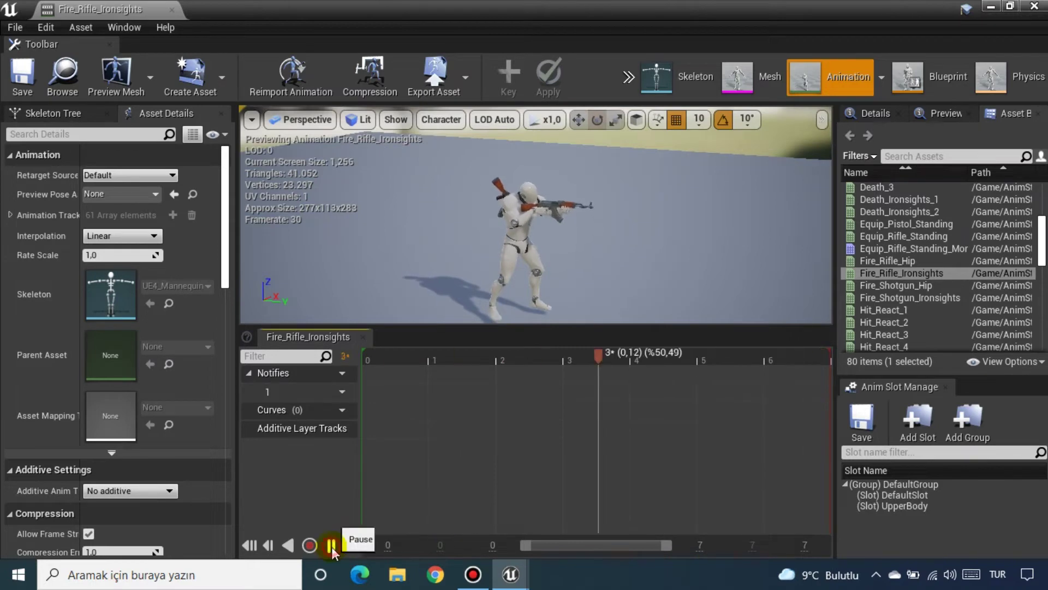
click(332, 546)
scroll(159, 329, down, 4)
scroll(153, 329, down, 1)
scroll(153, 329, down, 2)
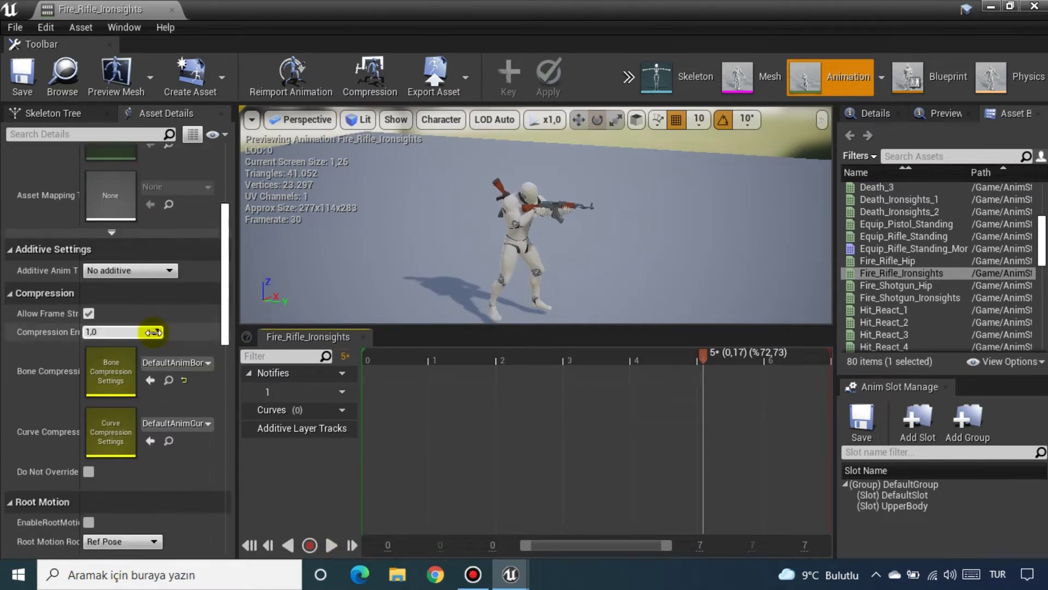
scroll(153, 336, down, 2)
scroll(153, 338, down, 3)
scroll(152, 337, down, 2)
scroll(153, 338, down, 2)
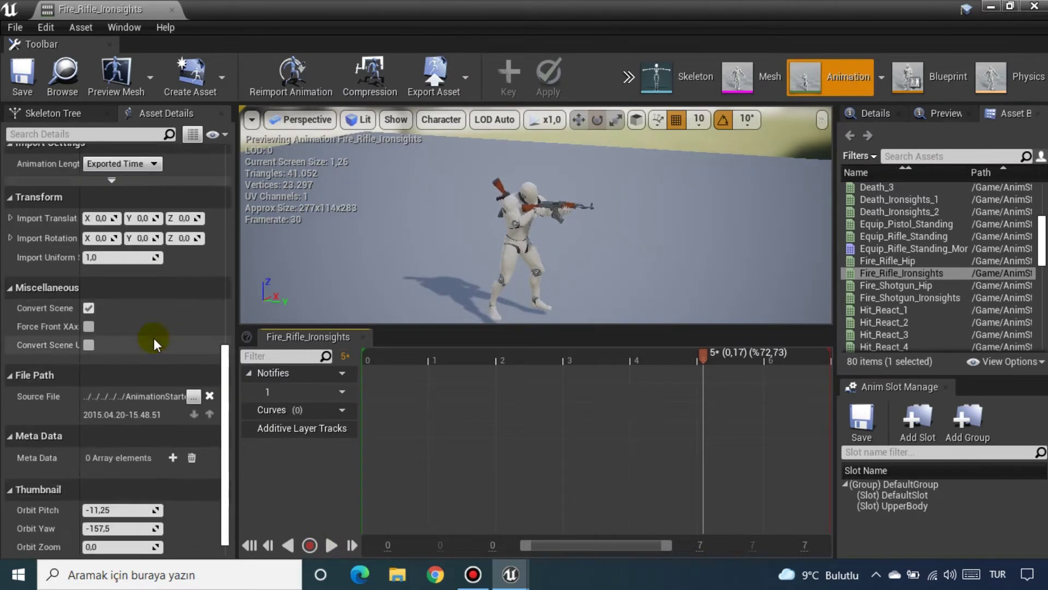
scroll(153, 338, down, 1)
scroll(155, 343, up, 4)
scroll(154, 344, up, 3)
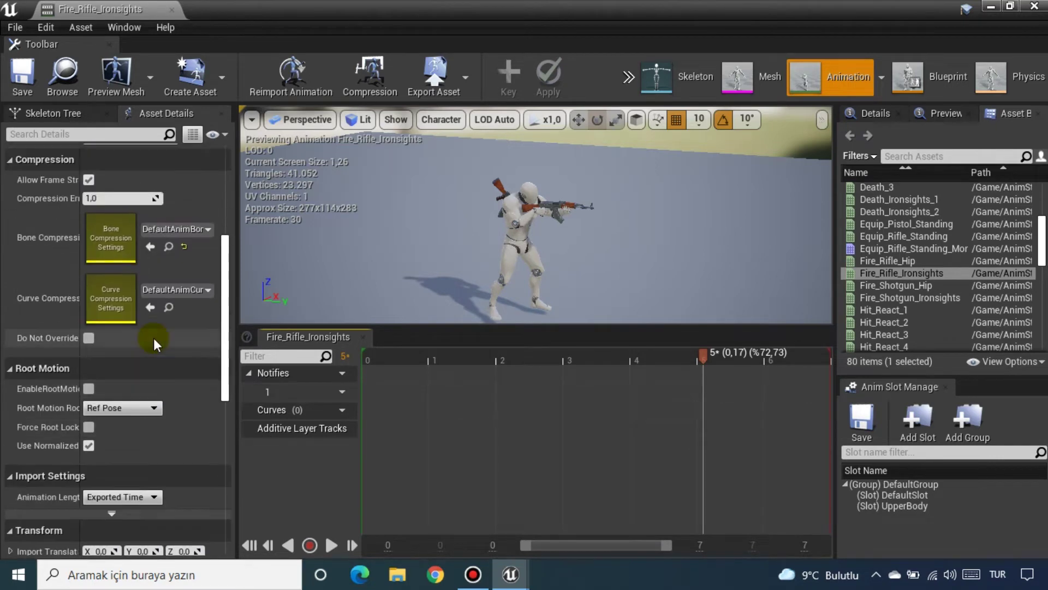
scroll(154, 344, up, 2)
scroll(152, 338, up, 1)
scroll(153, 338, up, 1)
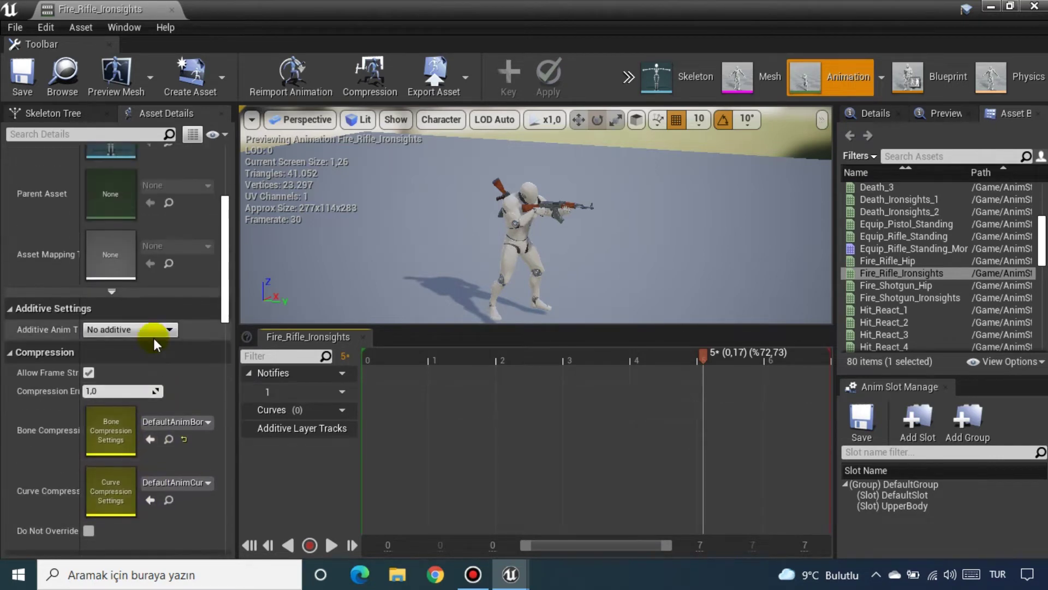
scroll(153, 339, up, 3)
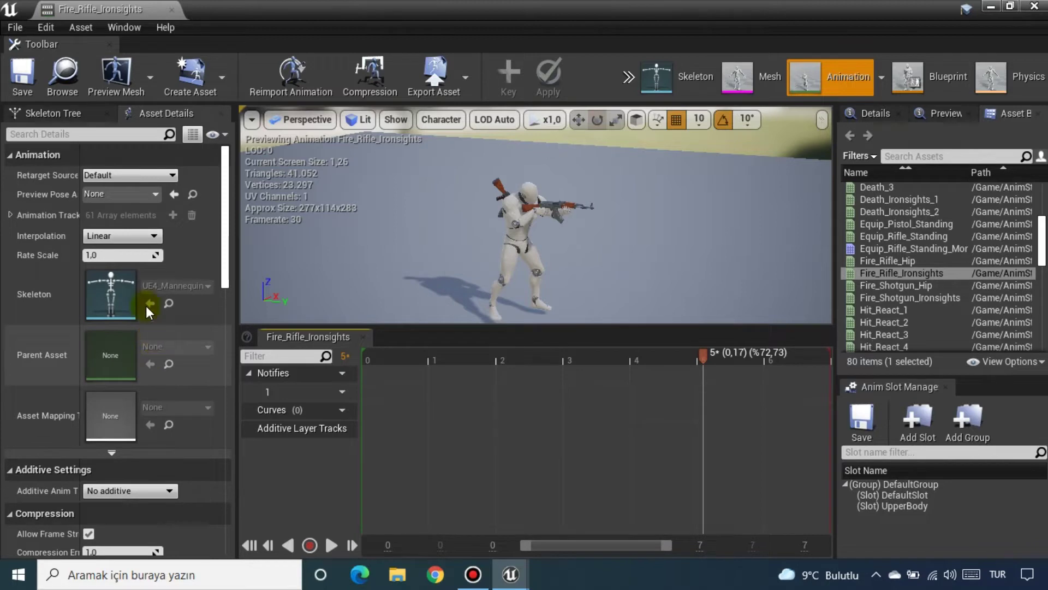
click(16, 215)
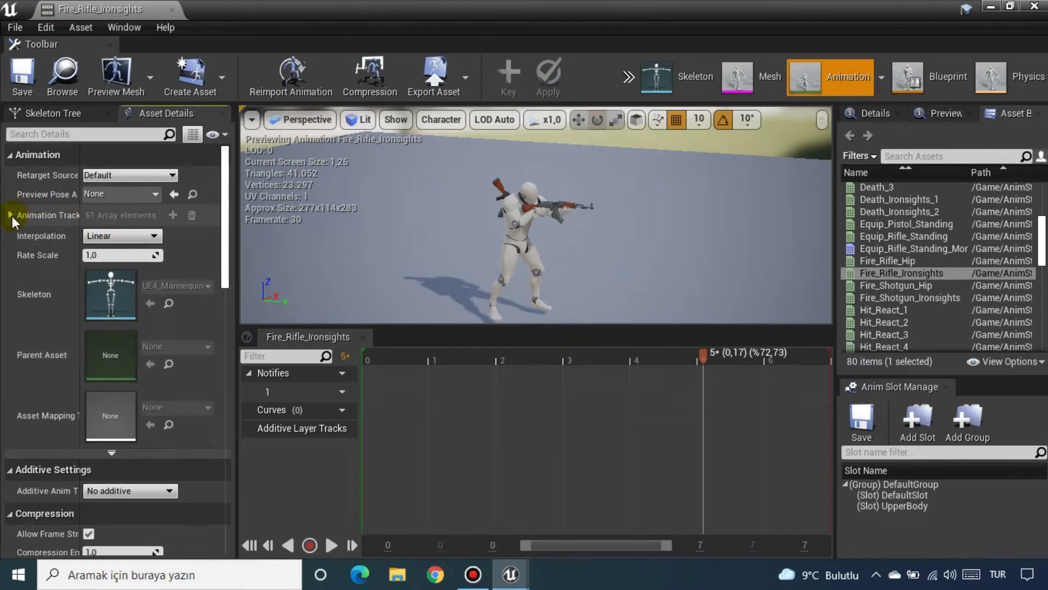
click(11, 215)
click(12, 216)
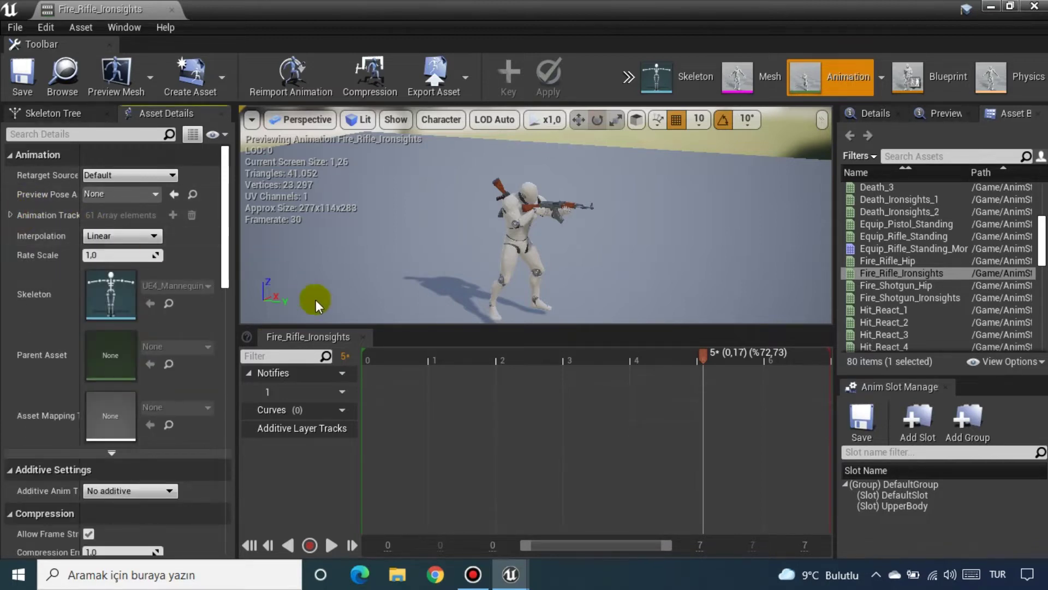
Step: Create Fire_Rifle_Ironsights_Montage from the animation with the default name and open it
click(170, 10)
right_click(77, 157)
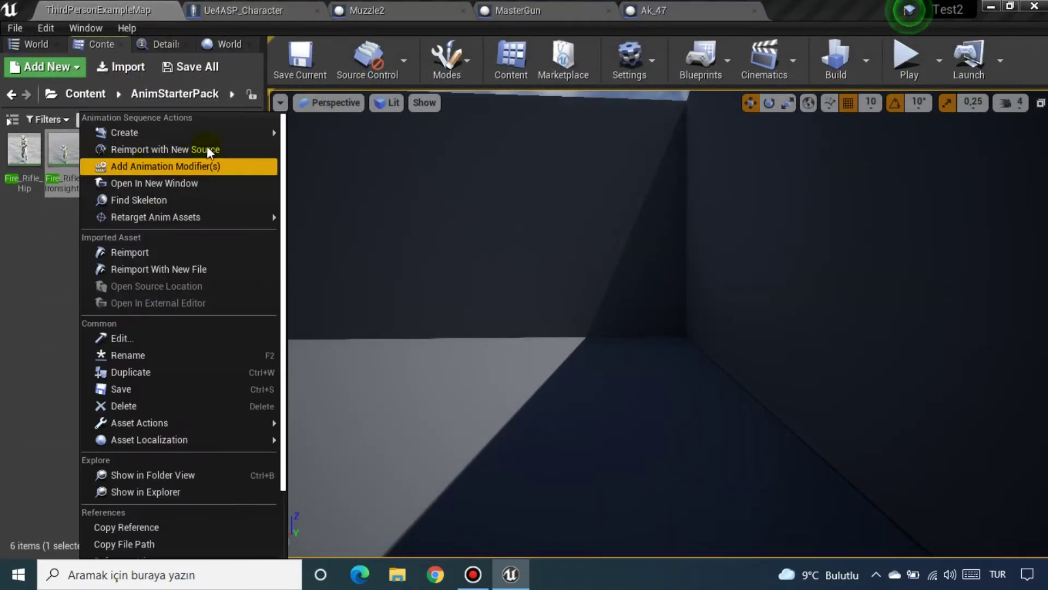
mouse_move(218, 132)
click(330, 149)
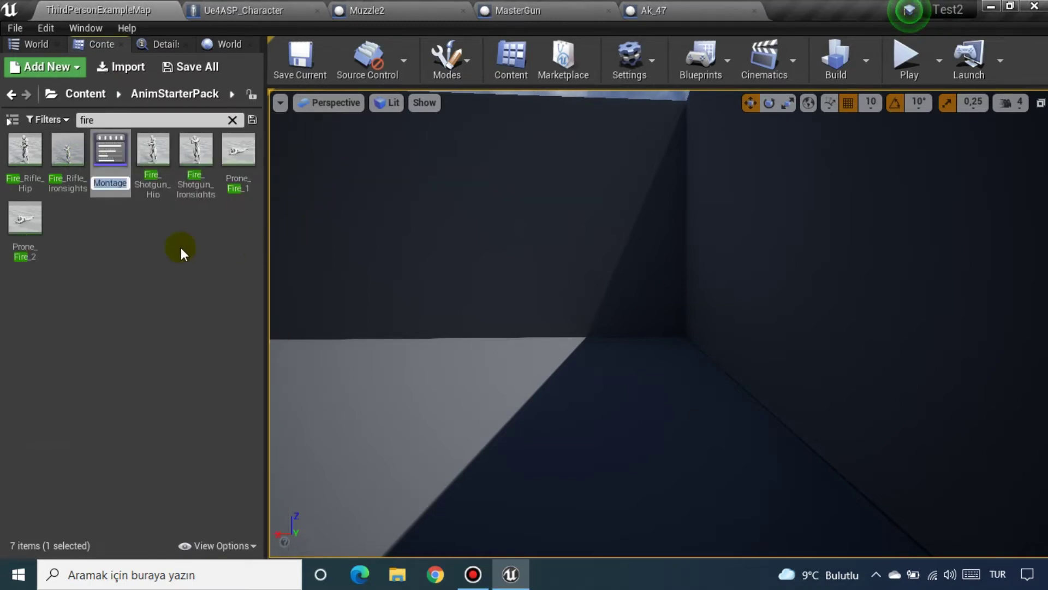
key(Return)
double_click(111, 163)
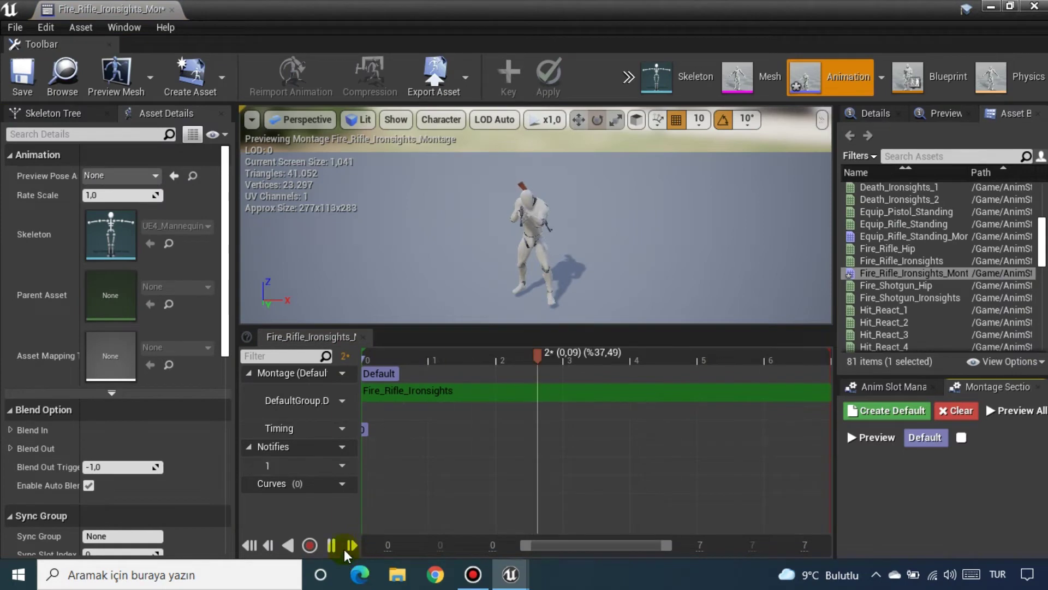
Step: Assign the montage to the DefaultGroup.UpperBody slot and preview it on the mannequin
click(334, 546)
click(901, 385)
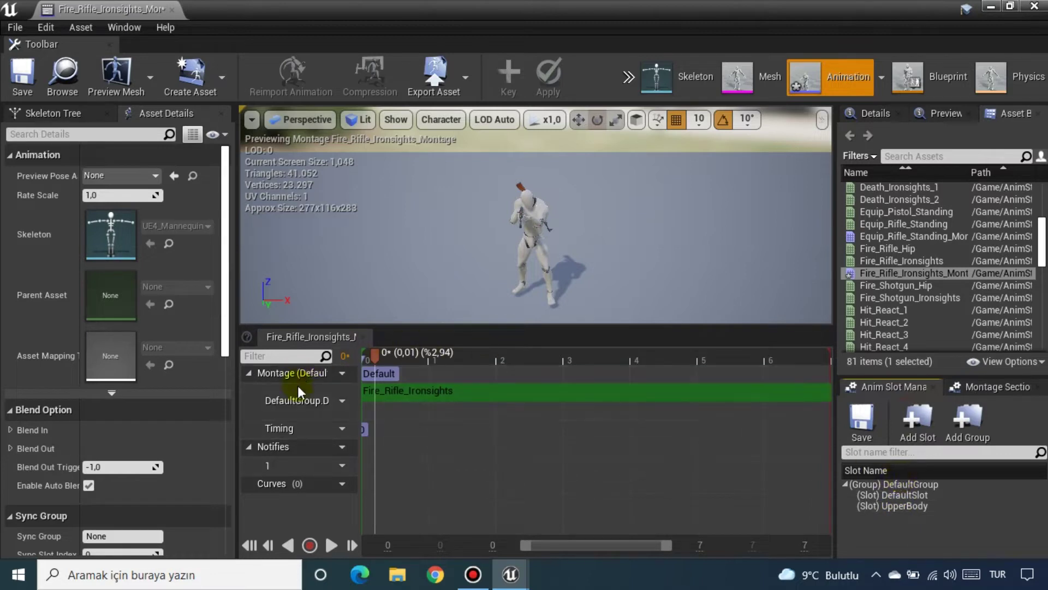
click(335, 402)
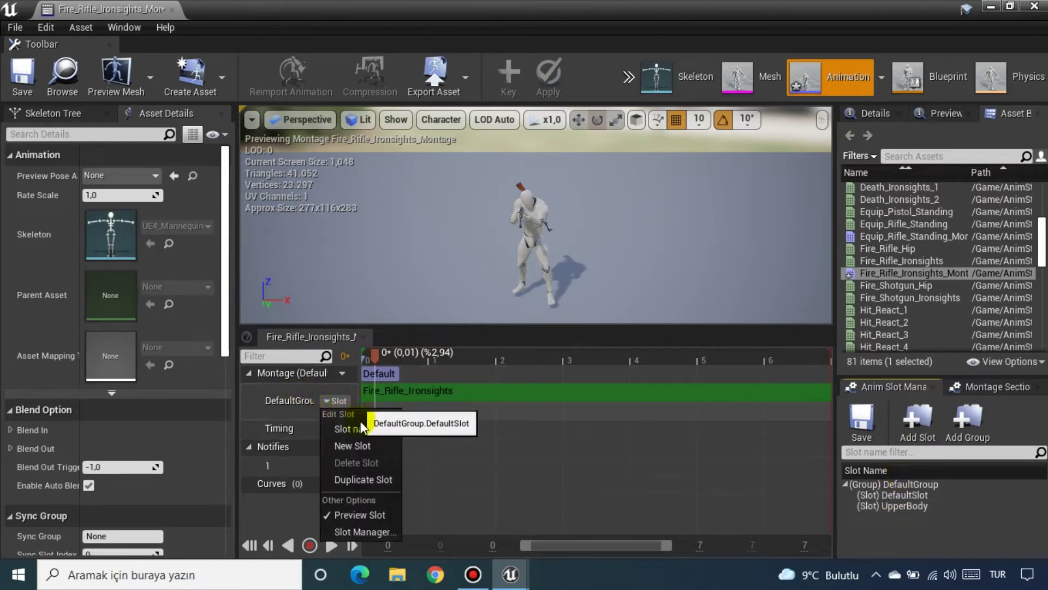
mouse_move(360, 425)
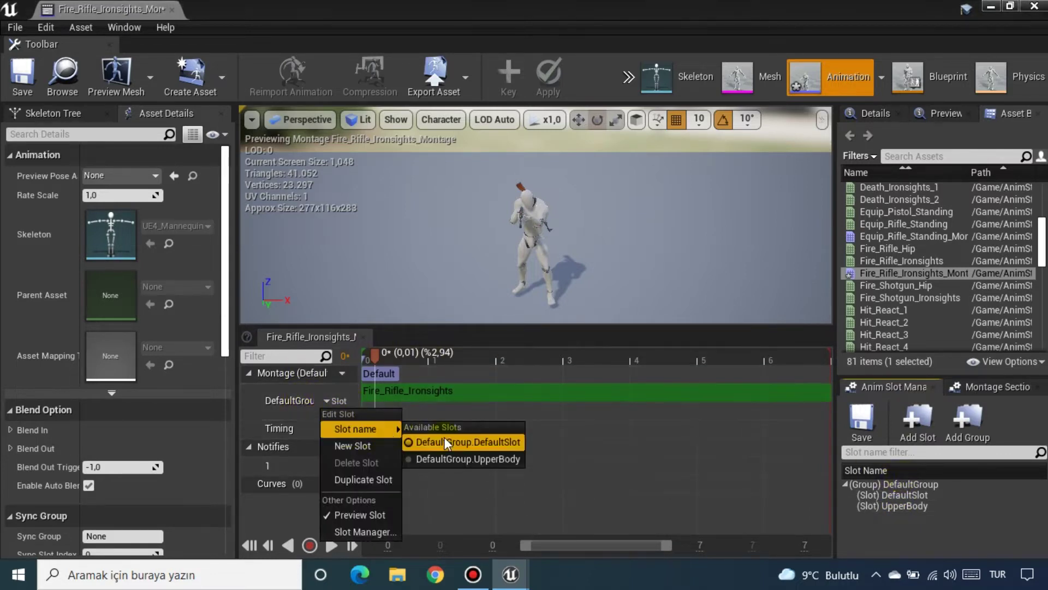
click(458, 460)
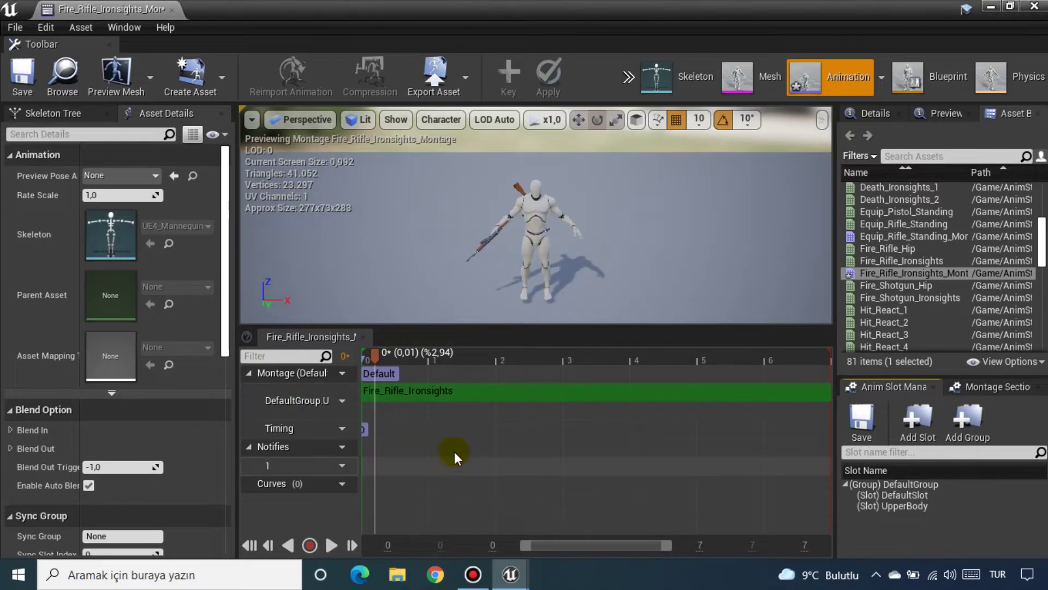
click(331, 545)
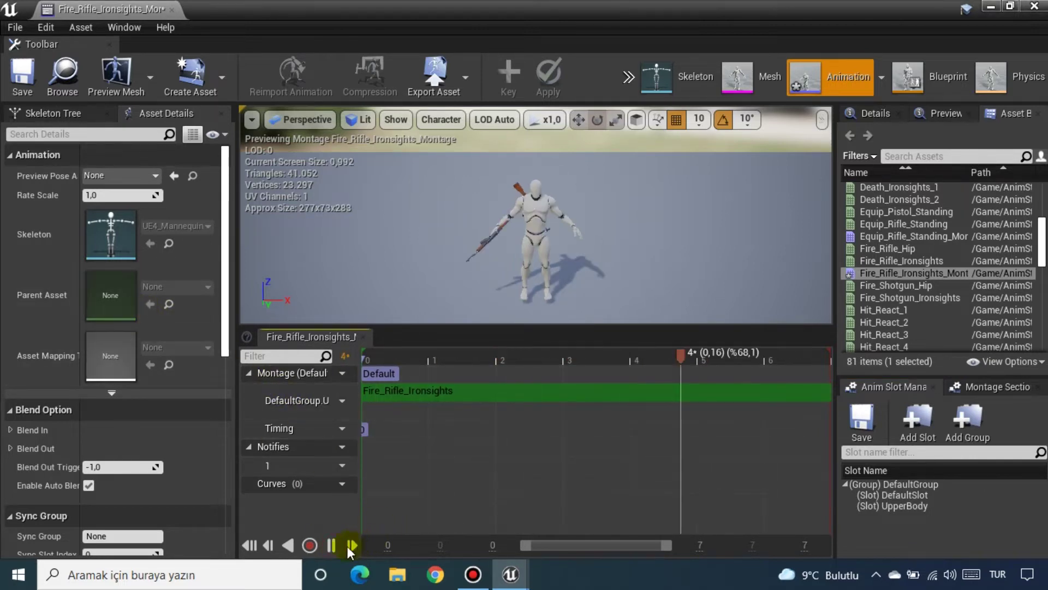
Step: Expand the montage's time stretch curve and blend in/out settings
scroll(170, 420, down, 2)
scroll(171, 420, down, 2)
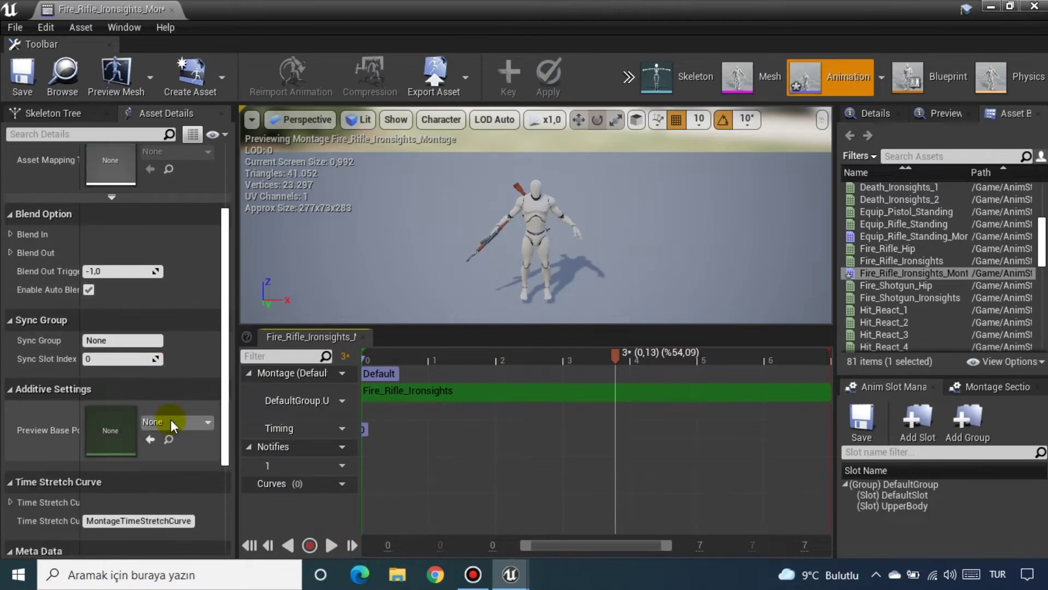
scroll(170, 419, down, 2)
scroll(171, 419, down, 2)
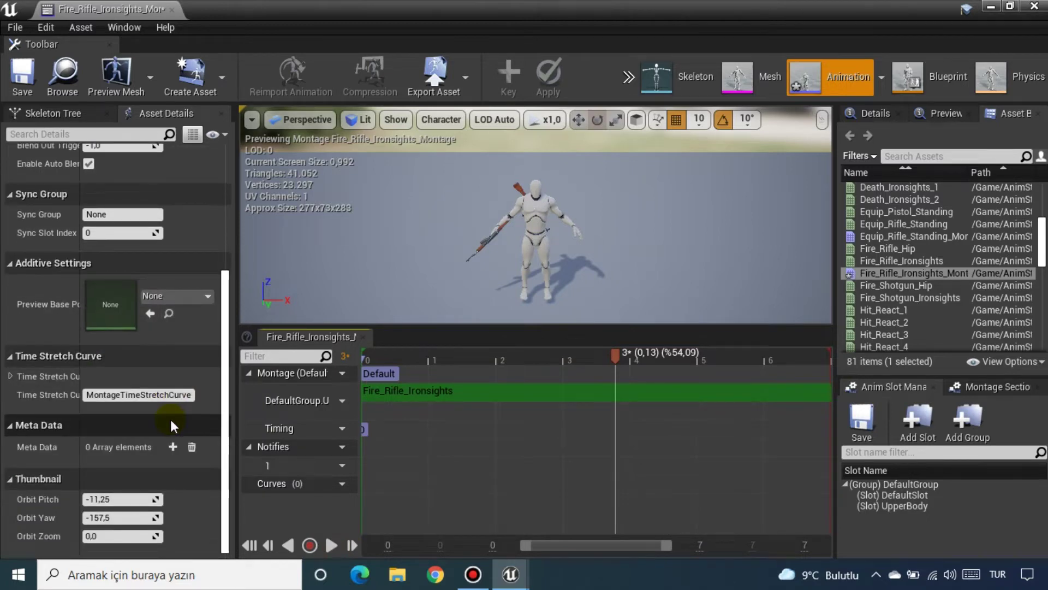
click(11, 377)
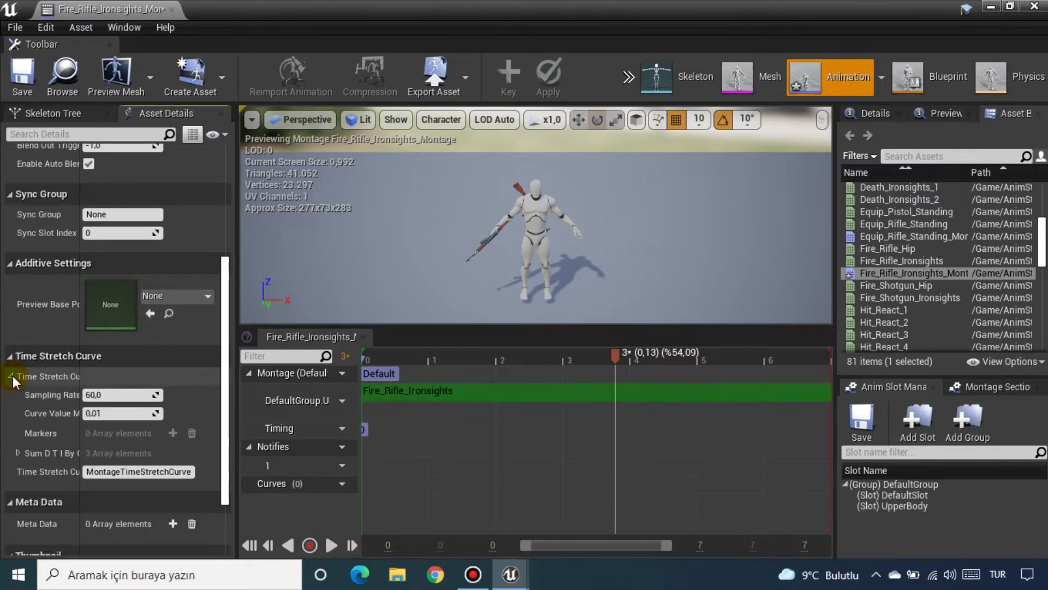
scroll(209, 409, down, 2)
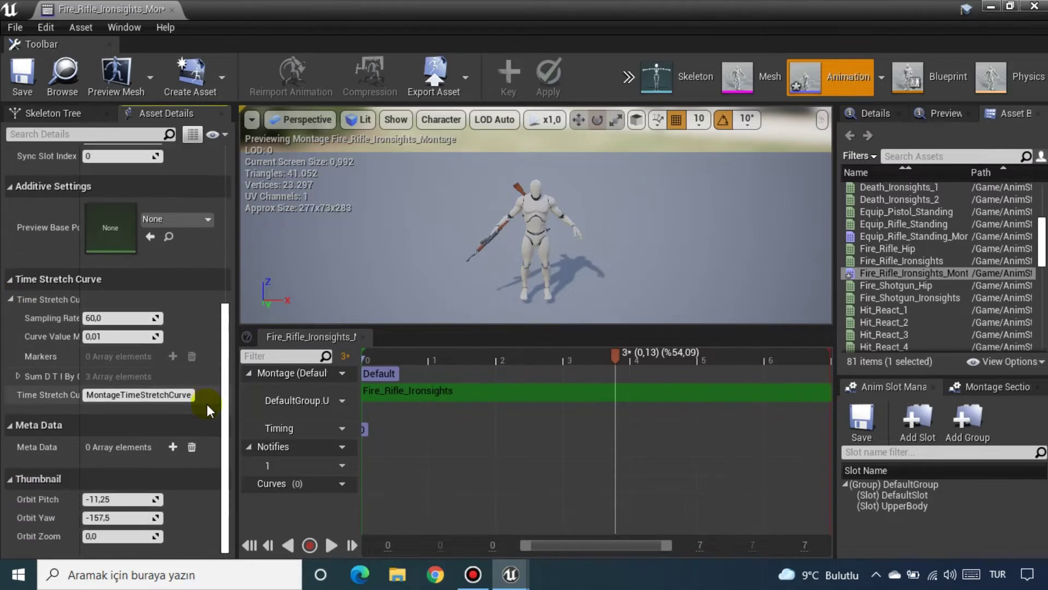
scroll(207, 404, up, 4)
click(10, 277)
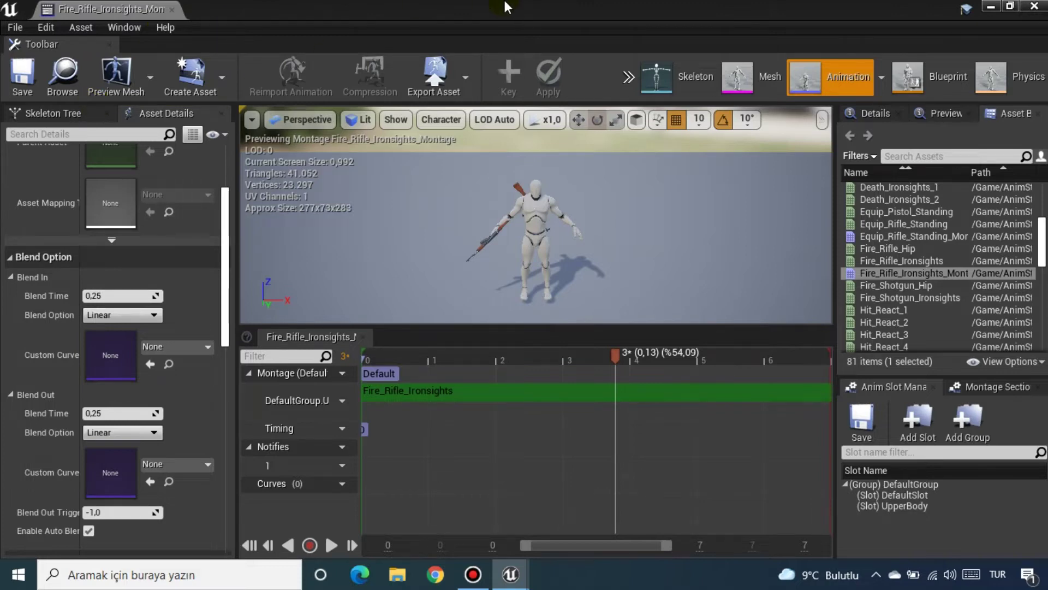
Step: Set Blend In and Blend Out times to 0.05 and minimize the montage editor
mouse_move(501, 9)
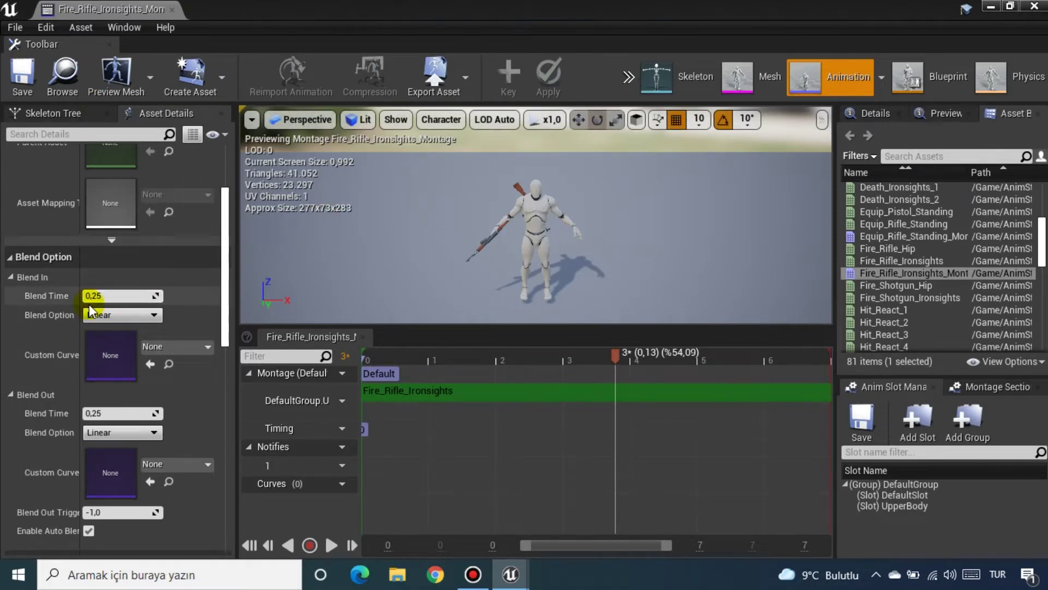
scroll(90, 303, down, 3)
click(104, 222)
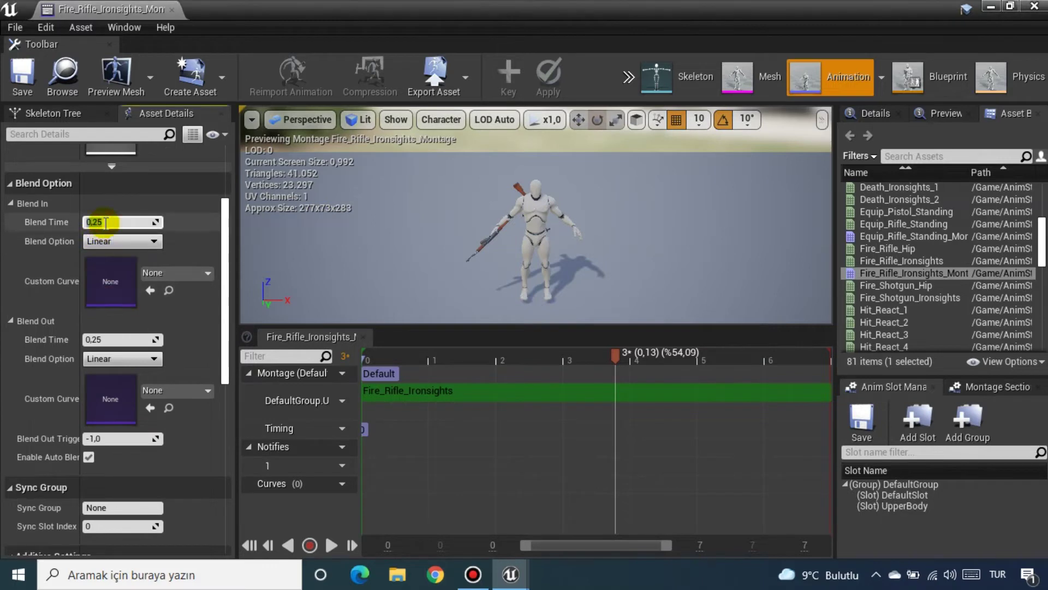
text(0.05)
key(Return)
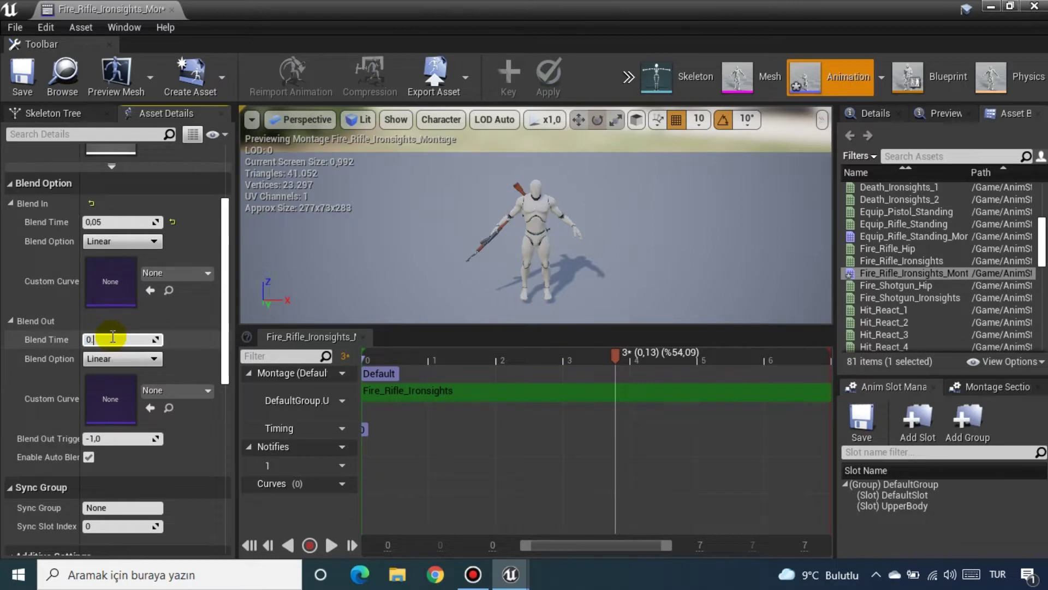
text(.05)
click(194, 315)
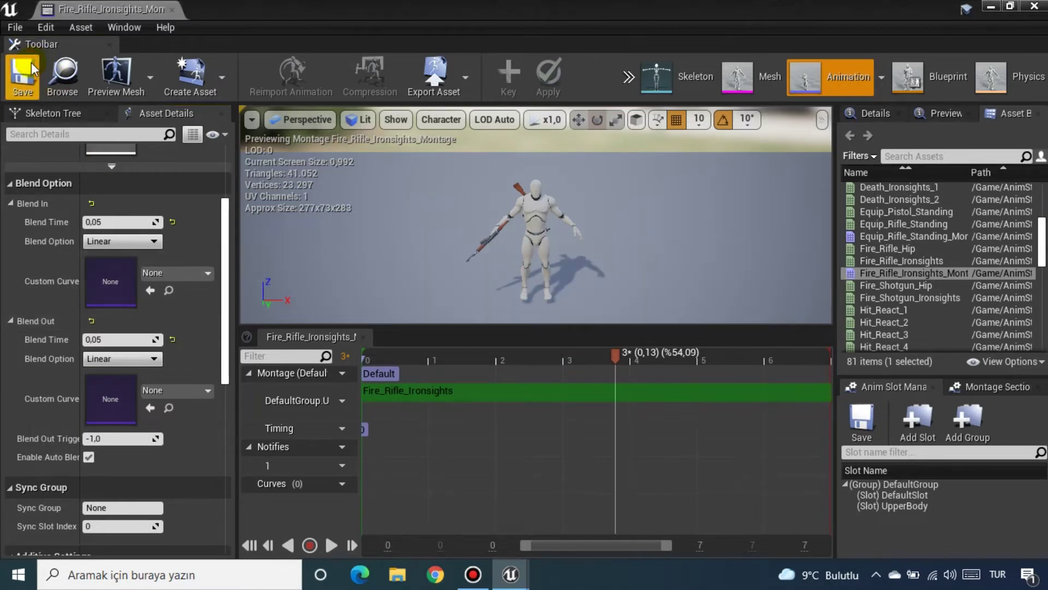
click(989, 8)
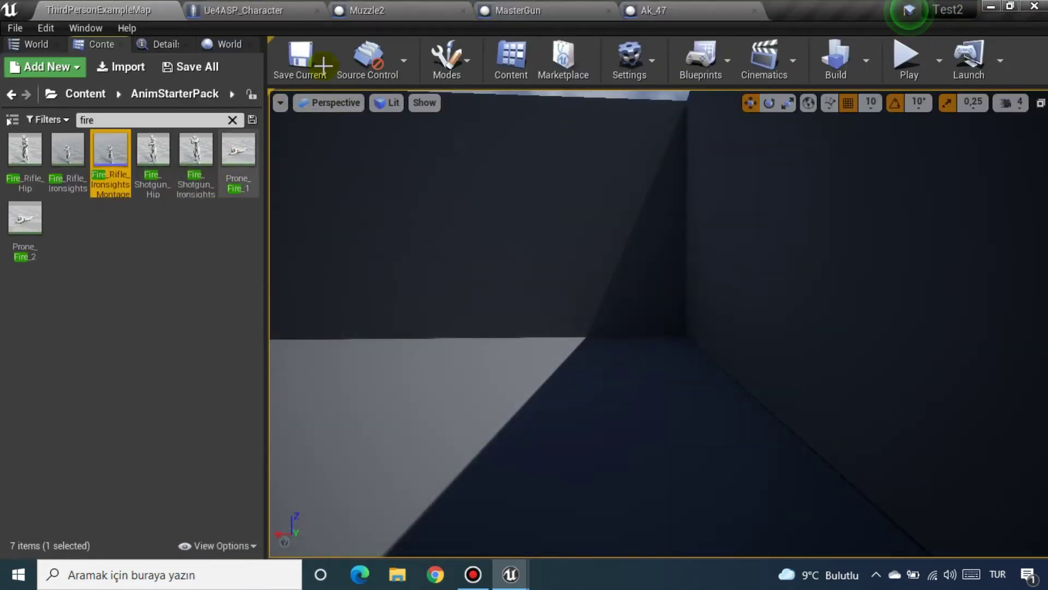
Step: Make Ue4ASP_Character's Play Anim Montage node use Fire_Rifle_Ironsights_Montage and compile it
click(246, 10)
click(721, 317)
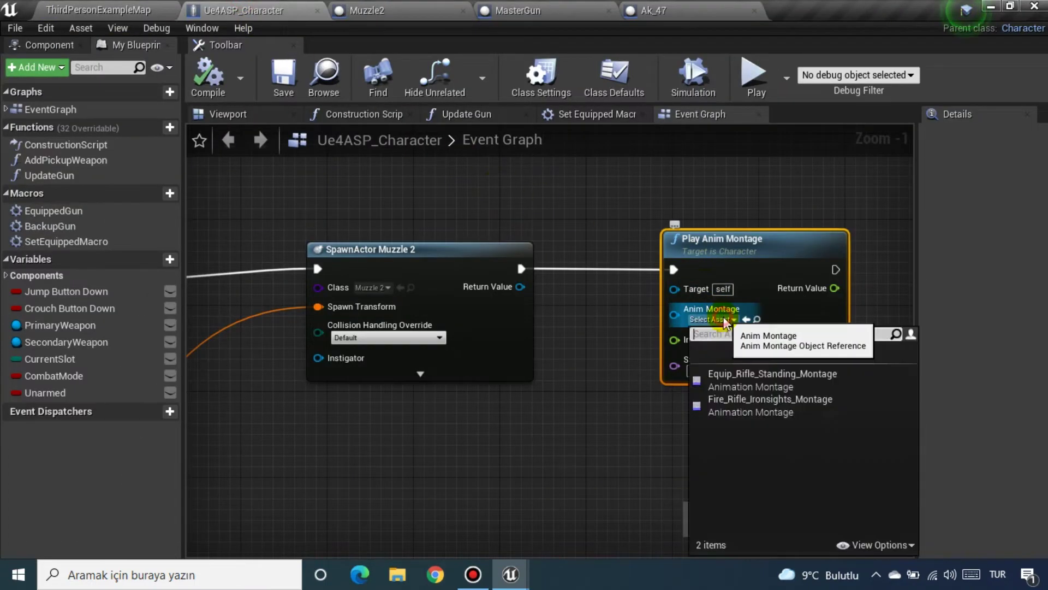
click(749, 404)
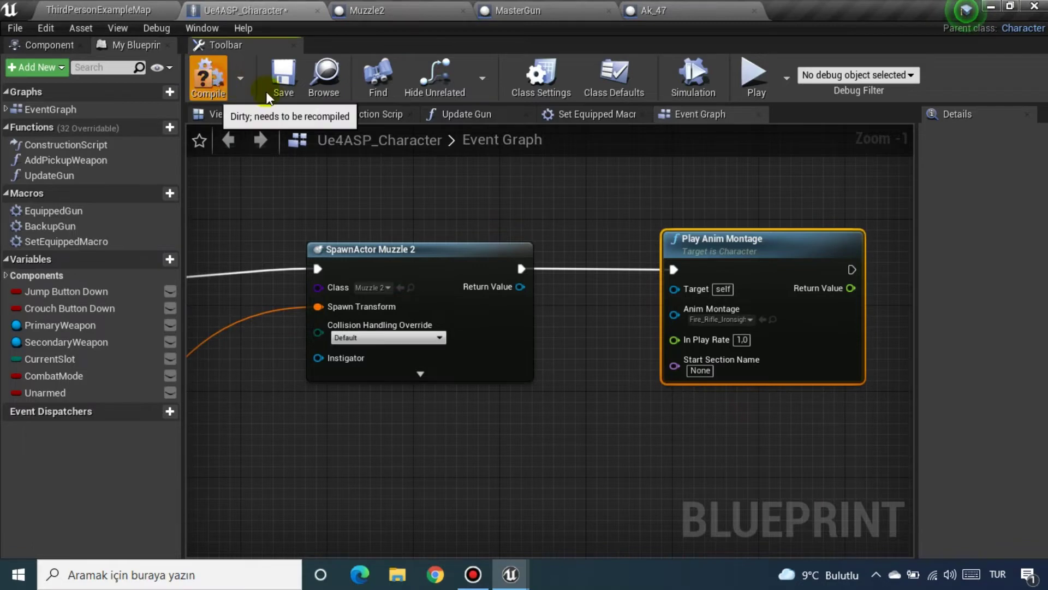
click(286, 78)
click(56, 8)
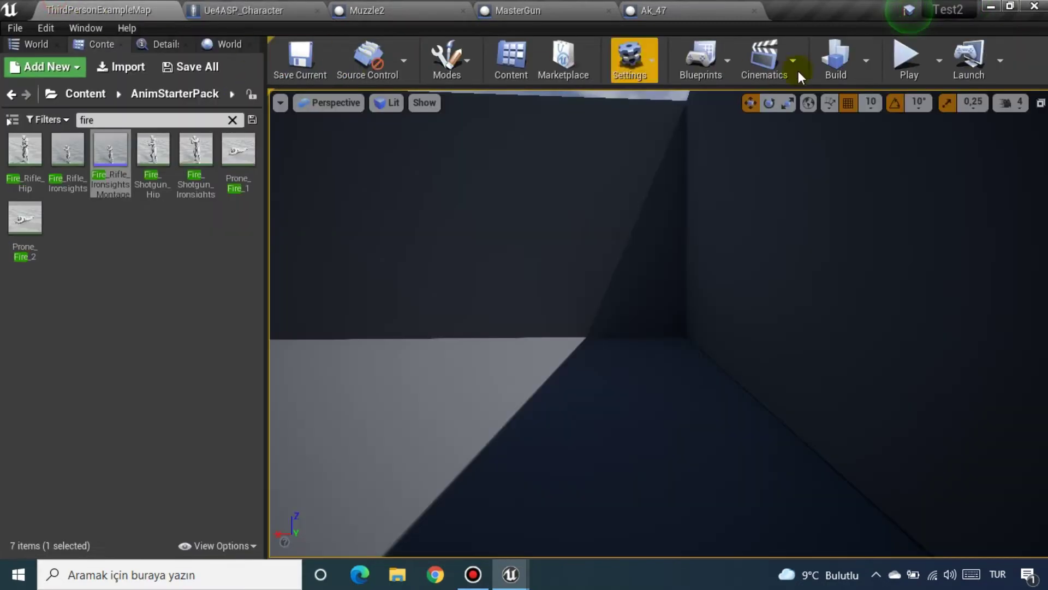
Step: Play the level, aim and fire the rifle at the wall to check the montage
click(899, 63)
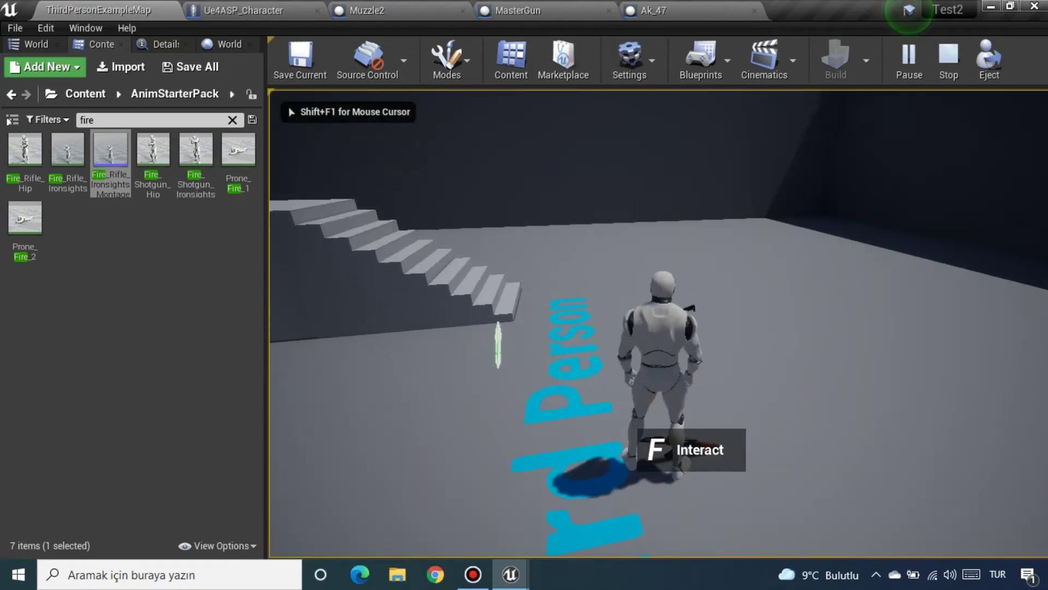
key(w)
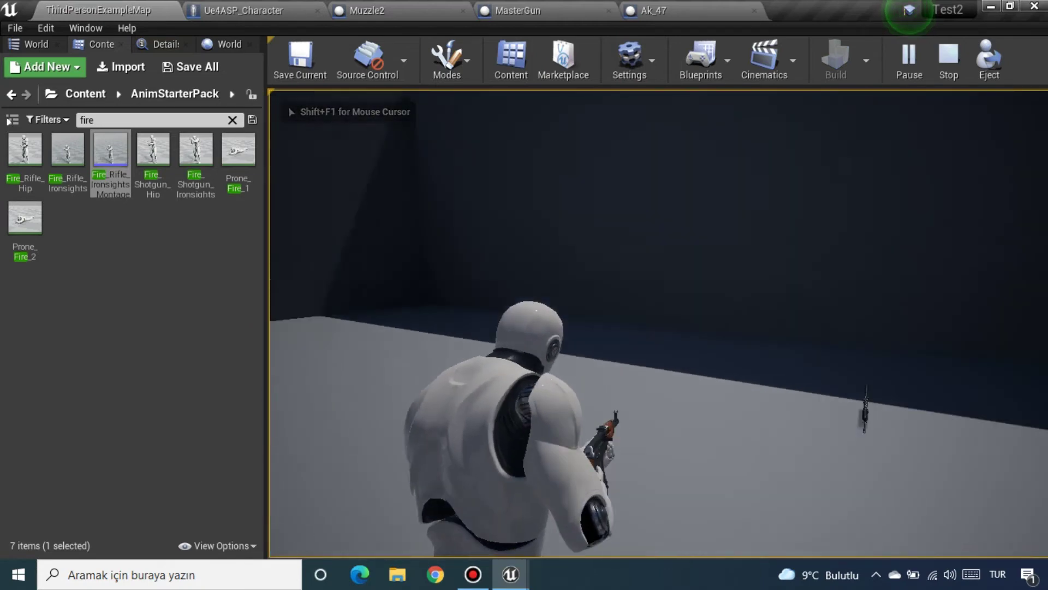
key(w)
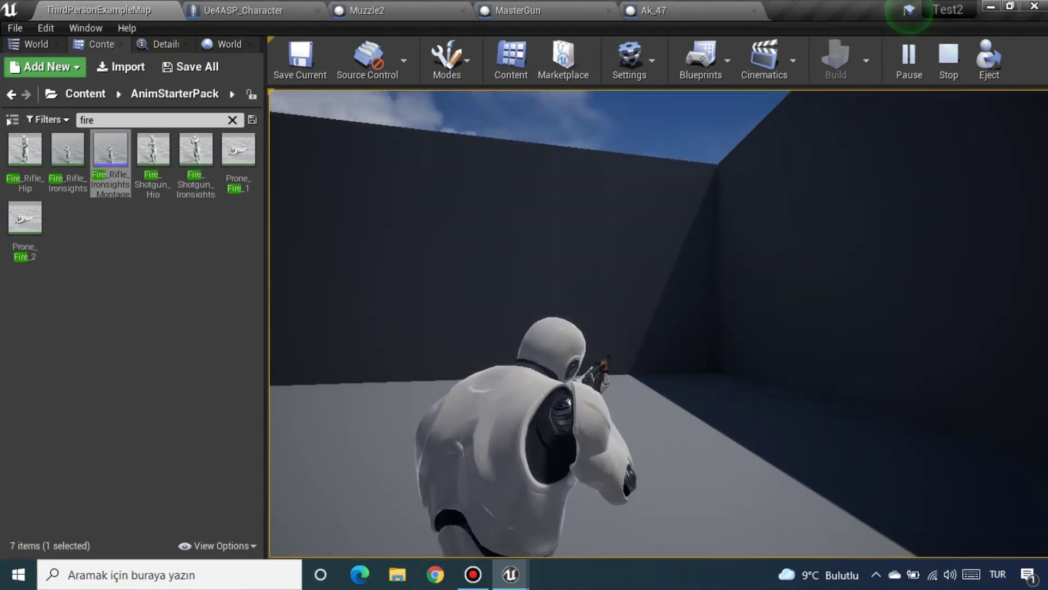
key(w)
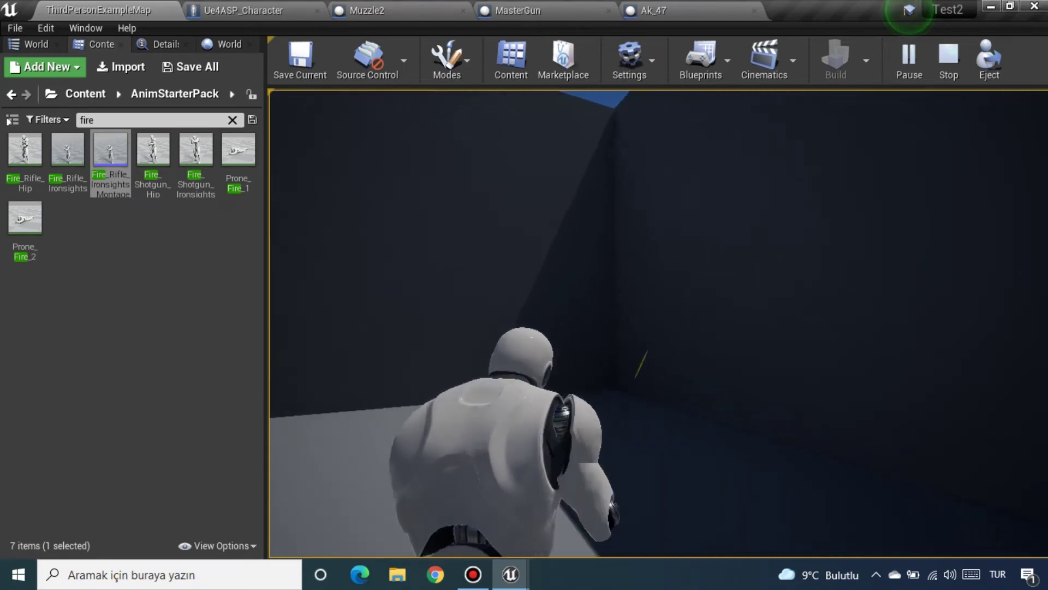
key(w)
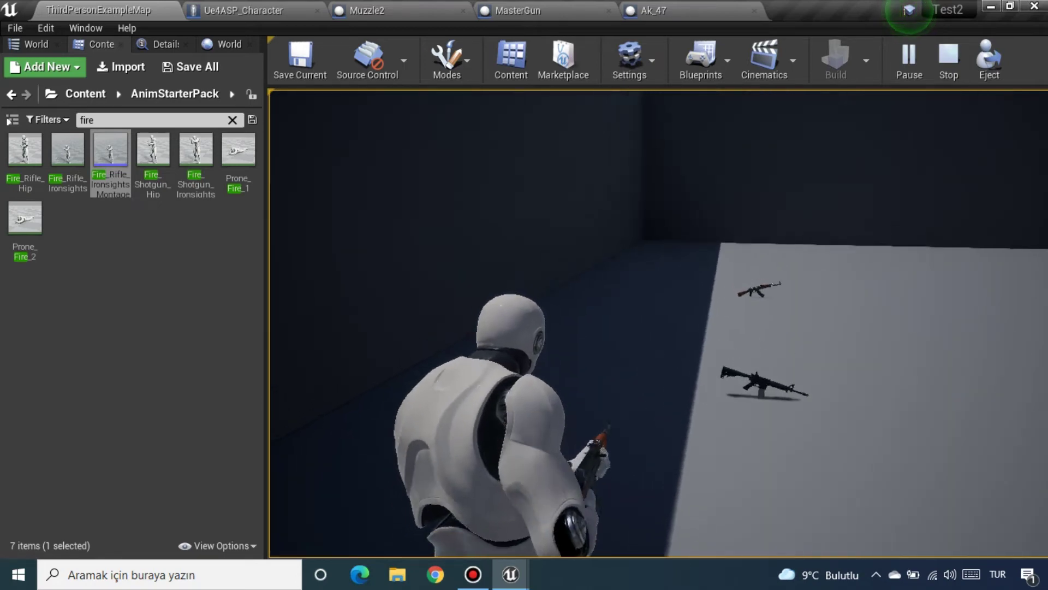
key(w)
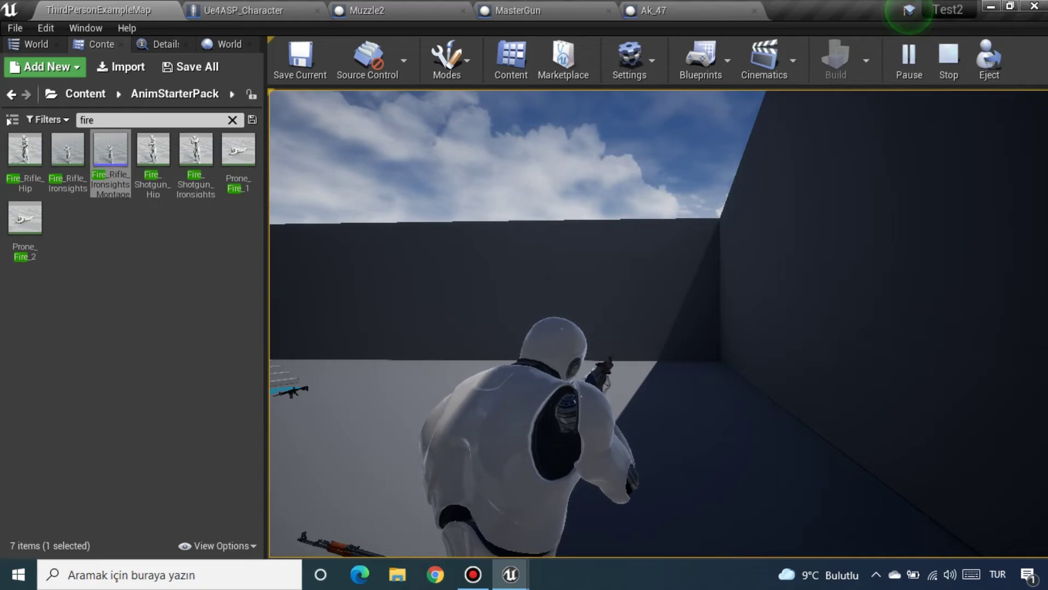
key(Escape)
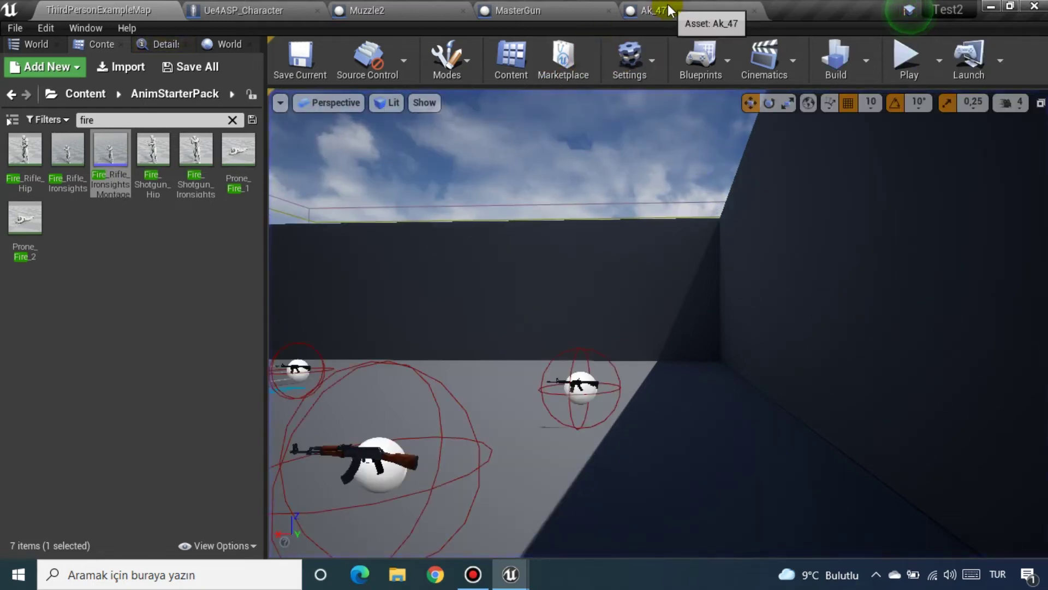
Step: Open Fire_Rifle_Ironsights_Montage, adjust its blend-out time and save it
drag(524, 10, 515, 67)
drag(617, 61, 648, 7)
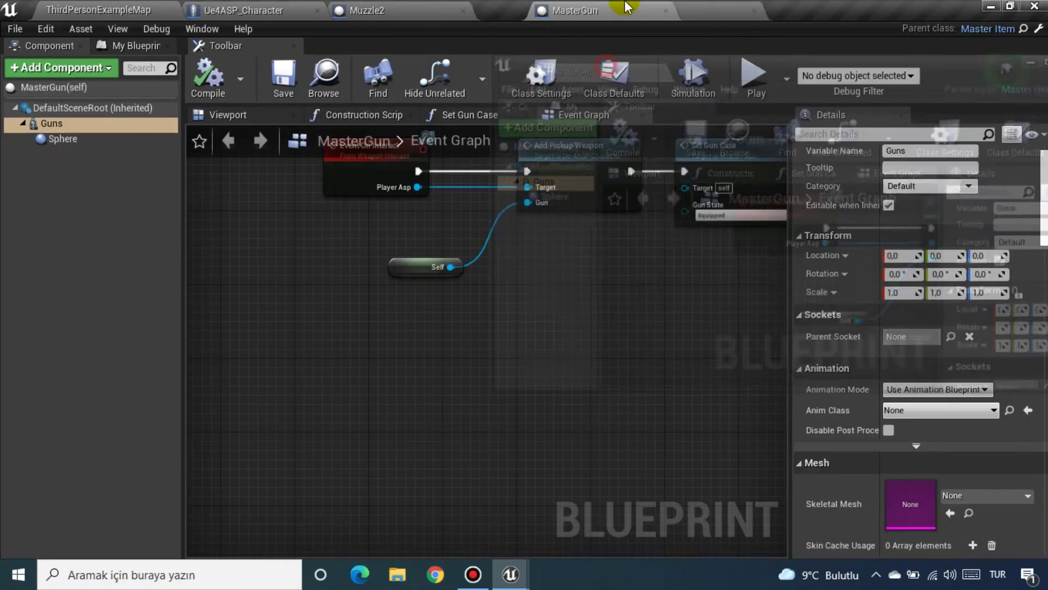
click(125, 10)
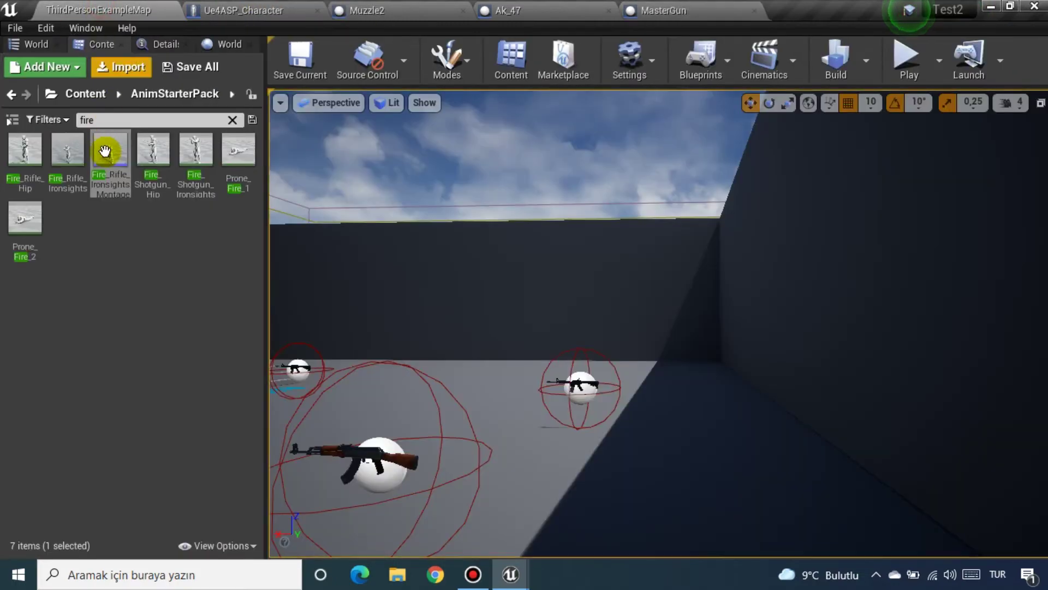
double_click(112, 151)
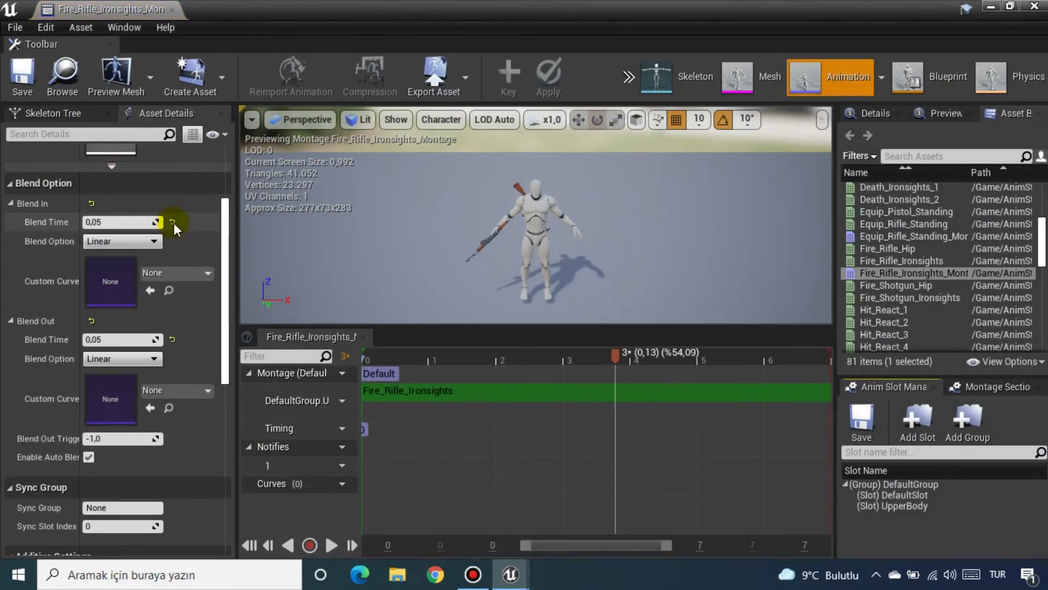
click(175, 222)
click(174, 339)
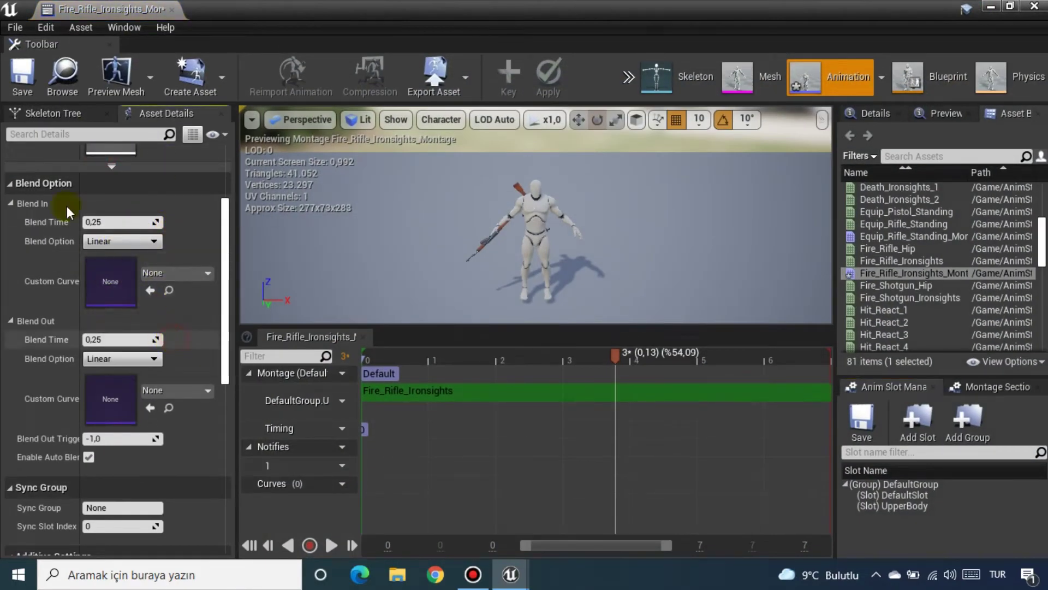
click(22, 93)
Step: Dock the montage editor, close the Ak_47 blueprint and briefly run the game
drag(109, 9, 712, 7)
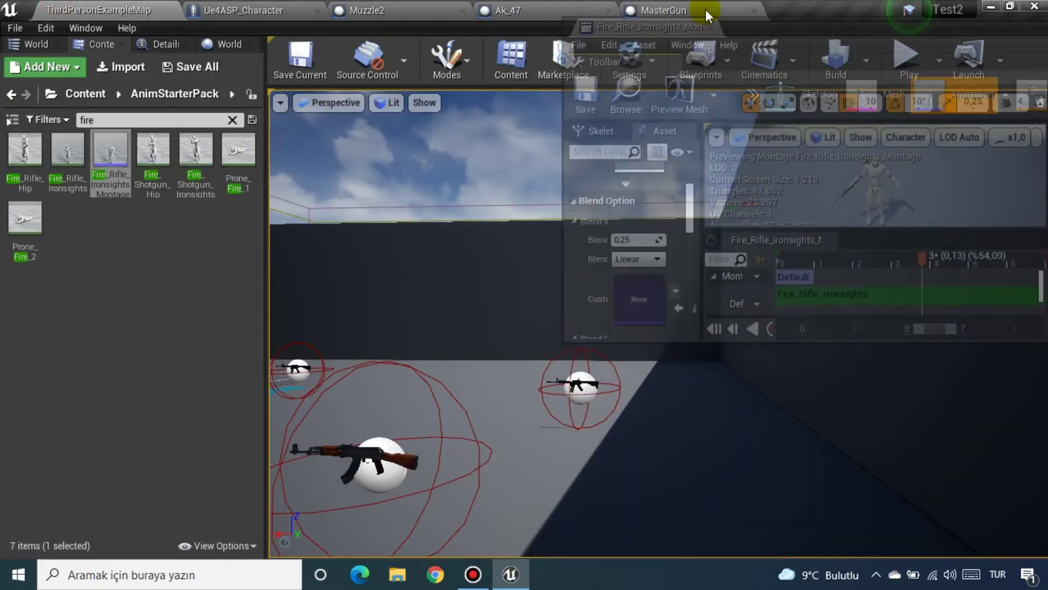
click(546, 11)
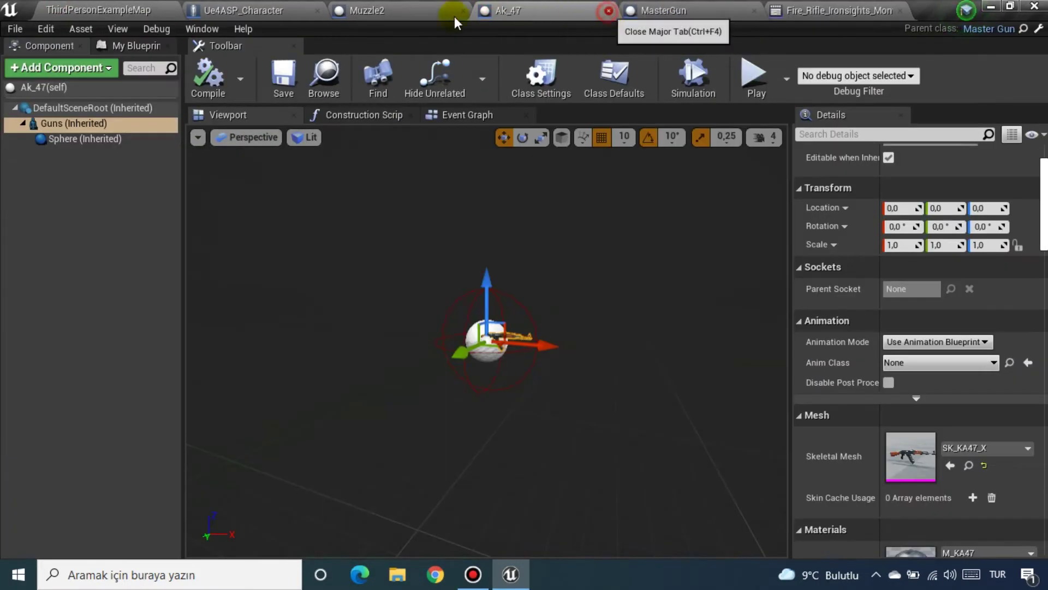
click(608, 10)
click(87, 11)
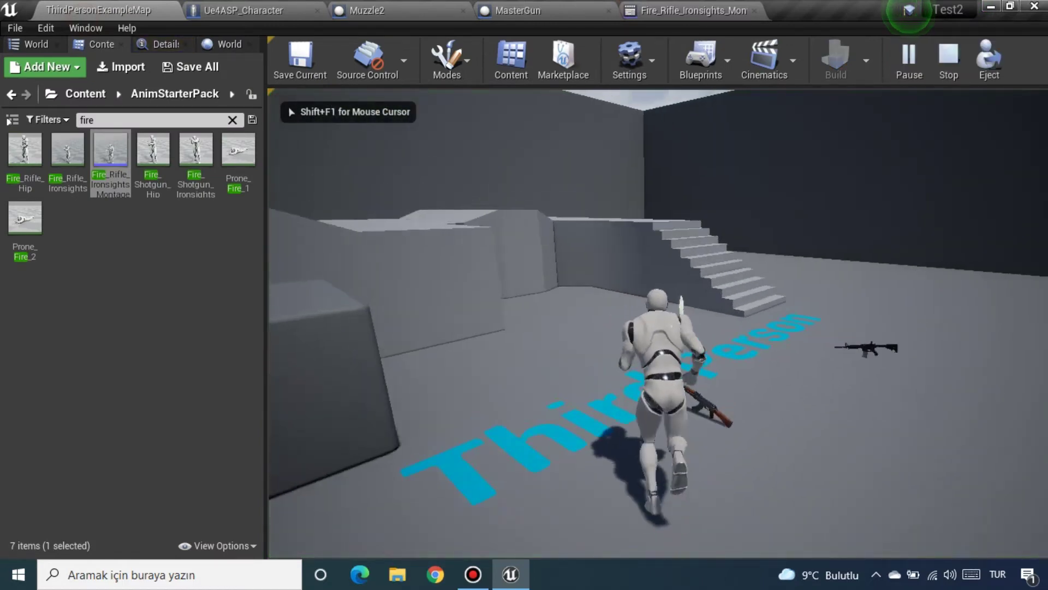
key(w)
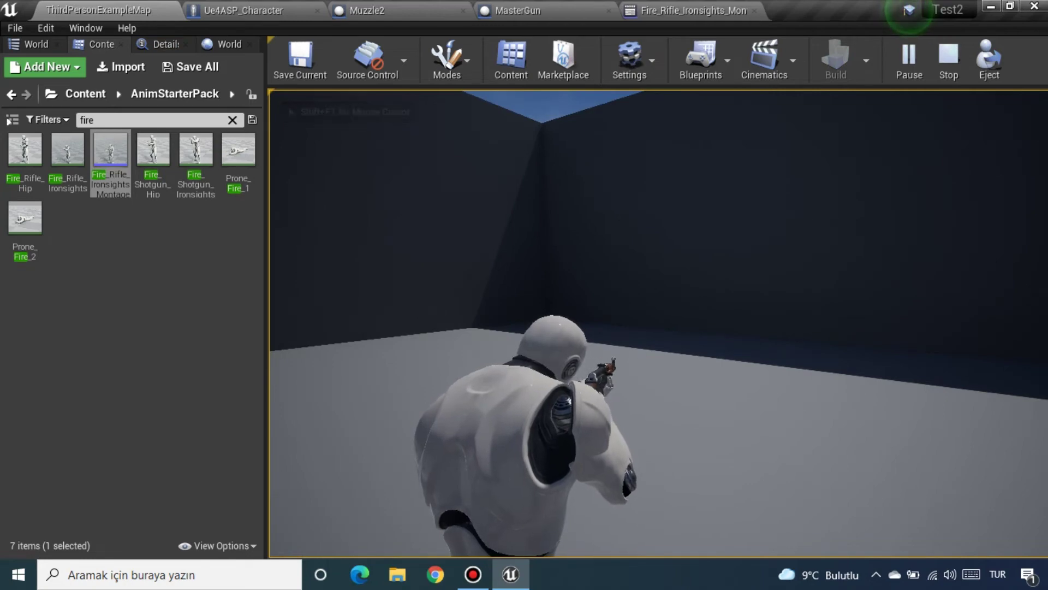
key(Escape)
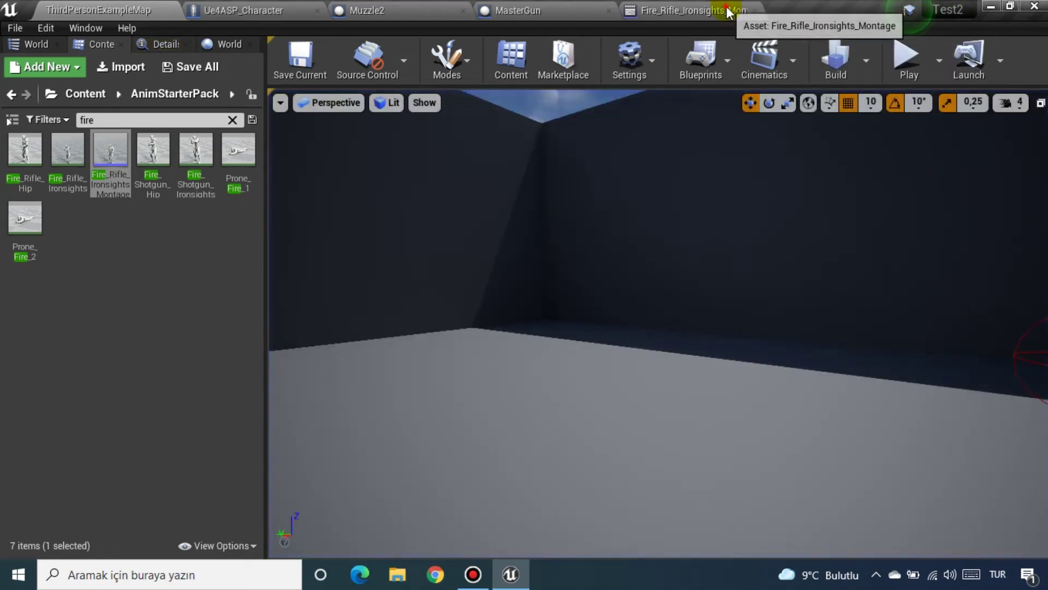
Step: Set the montage's blend-out time to 0,05, close it and return to the level
click(716, 10)
text(0.05)
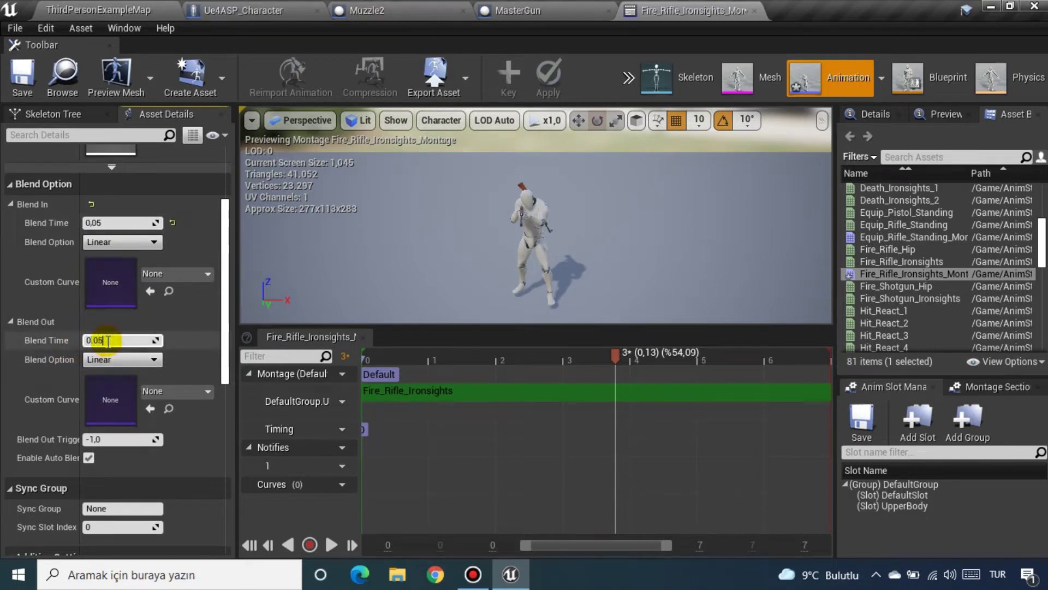
key(Return)
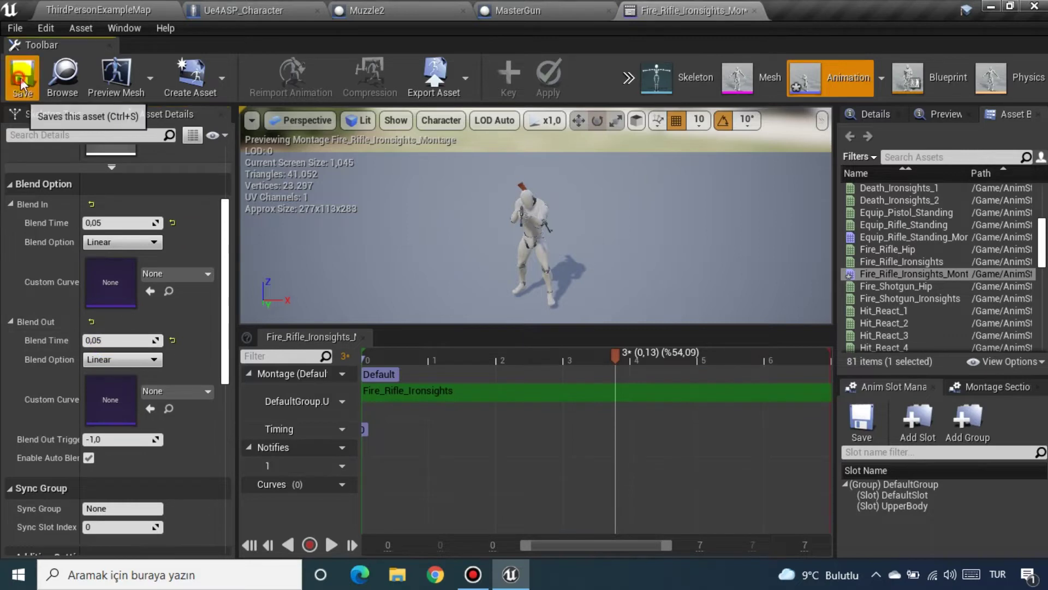
click(752, 11)
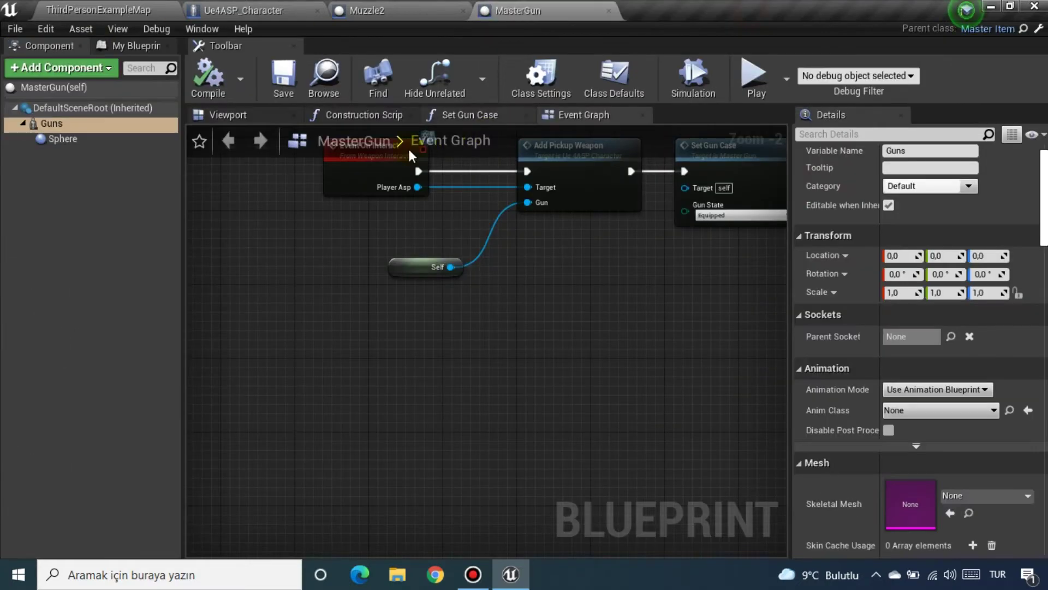
click(82, 10)
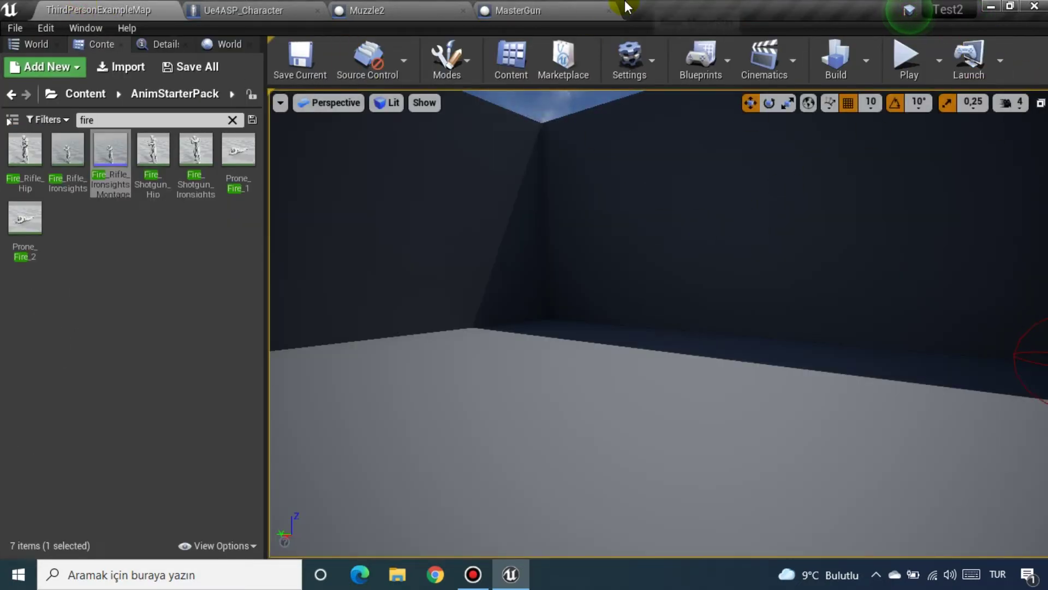
mouse_move(627, 6)
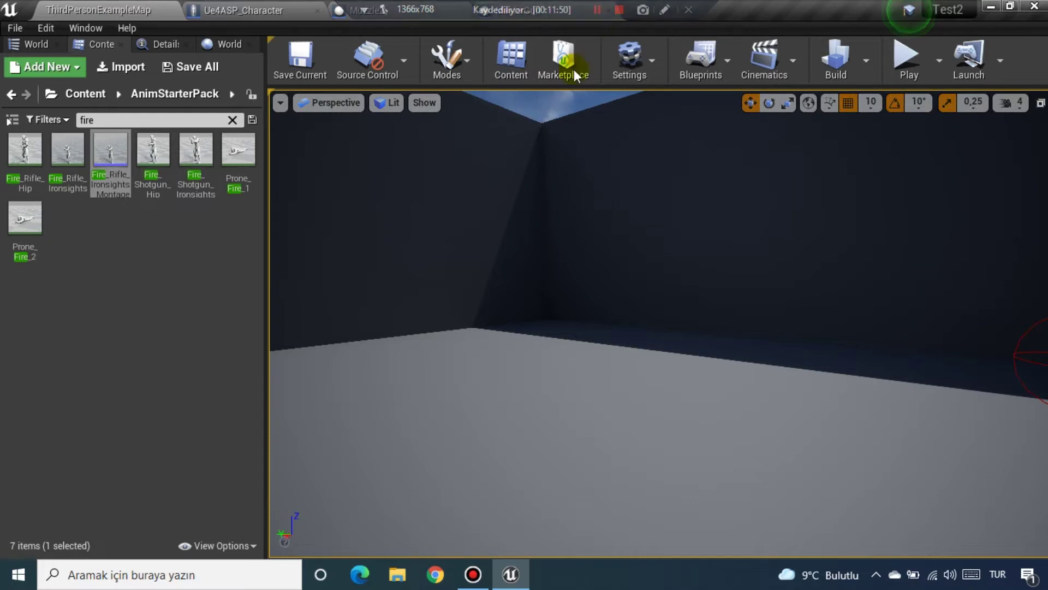
Step: Add a Play Sound at Location node after Play Anim Montage in Ue4ASP_Character
click(265, 10)
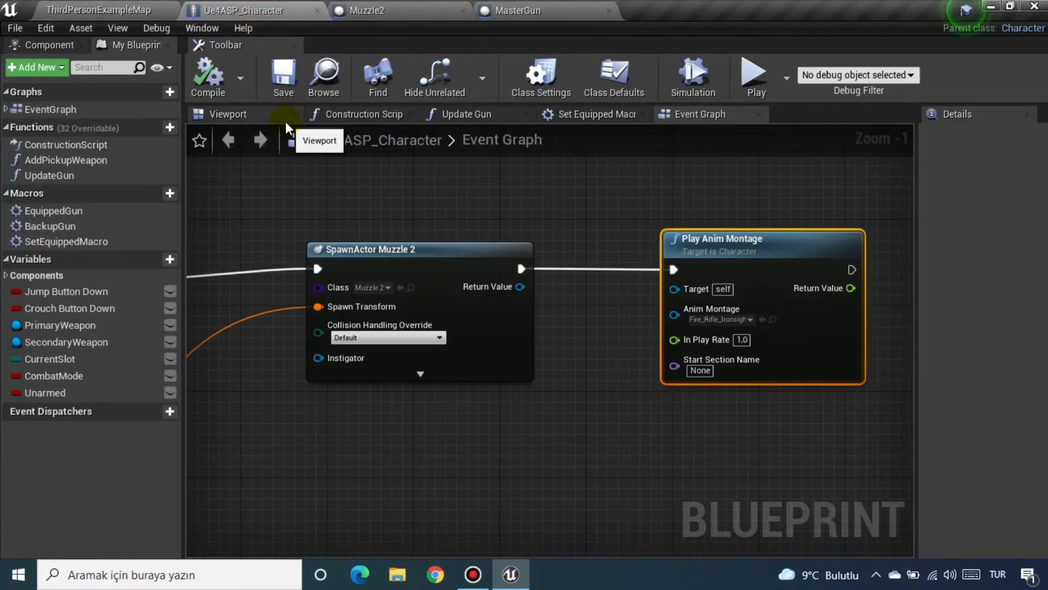
right_drag(344, 169, 613, 227)
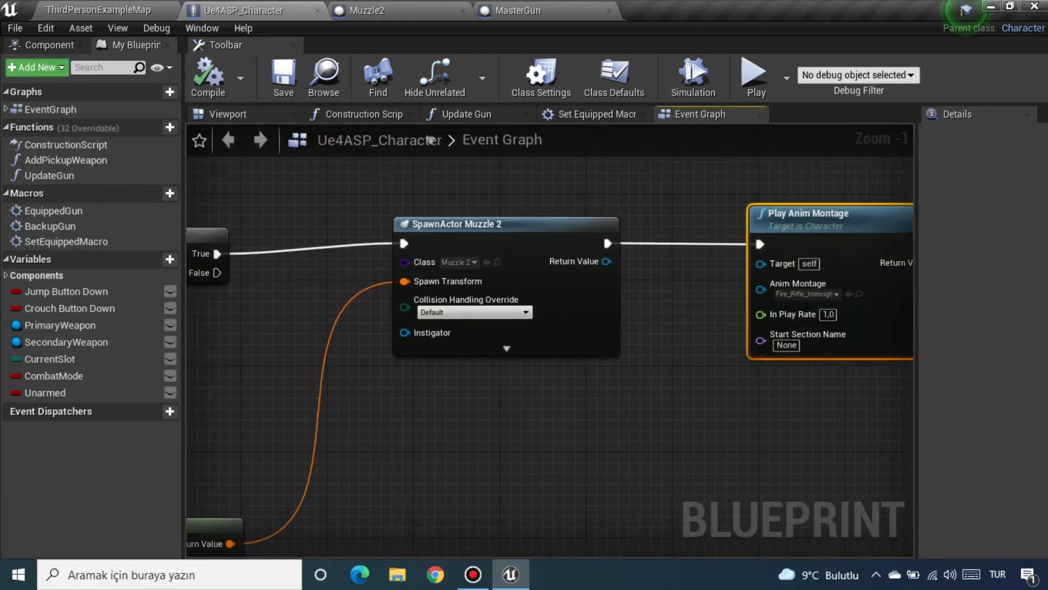
drag(621, 228, 546, 228)
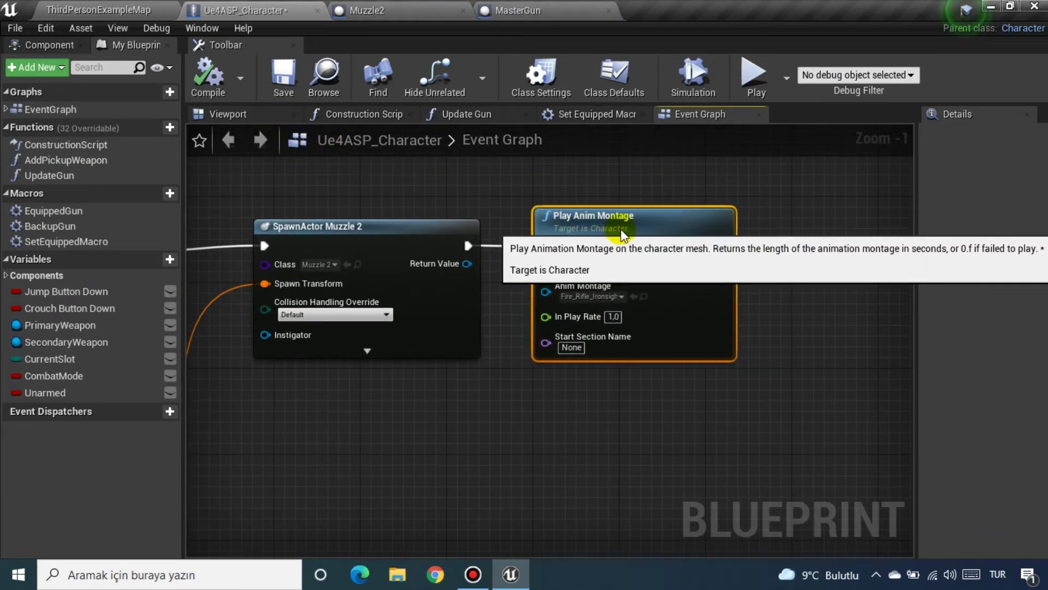
right_drag(682, 258, 497, 284)
drag(538, 272, 603, 266)
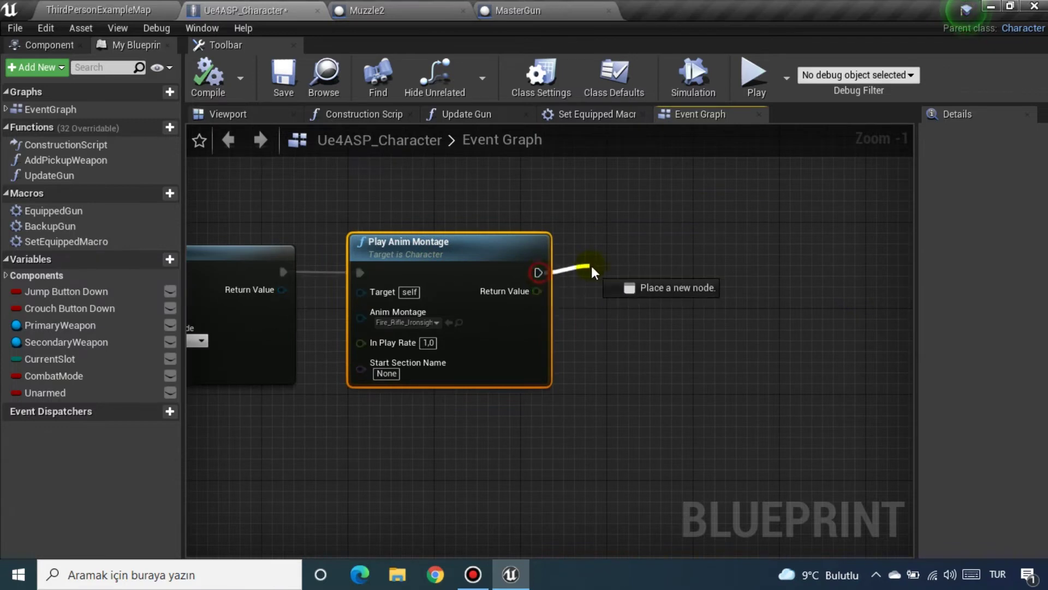
text(play so)
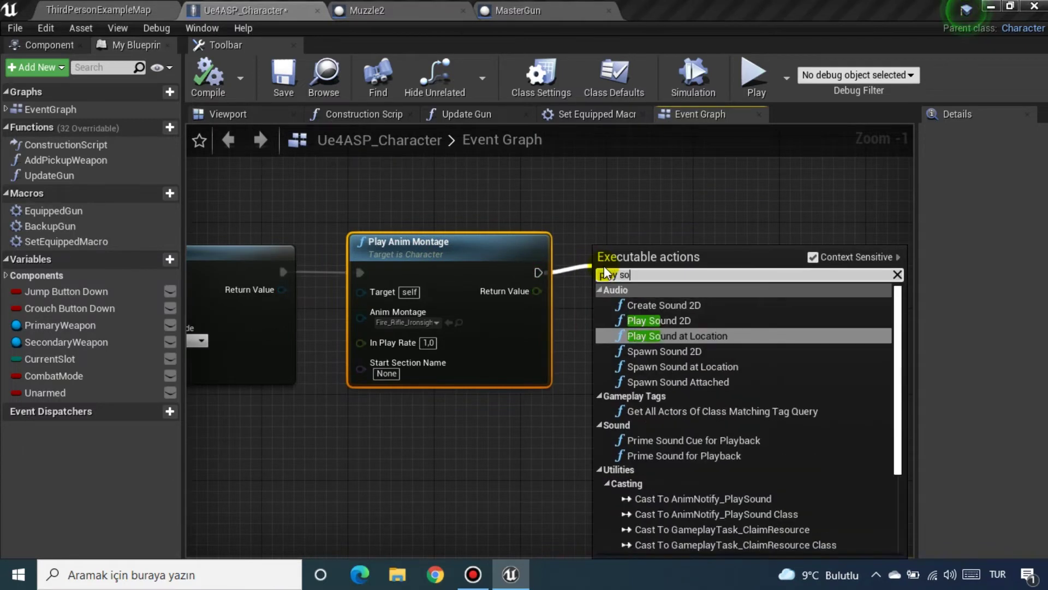
text(un)
key(Return)
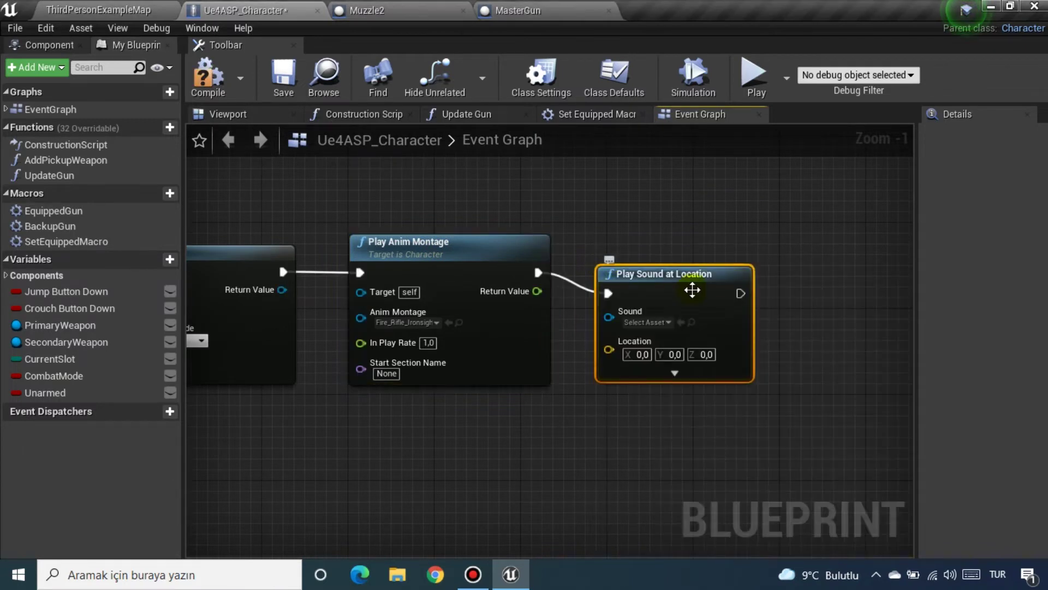
Step: Wire the gun's Socket Location into the sound node's Location input
right_drag(632, 381, 1043, 325)
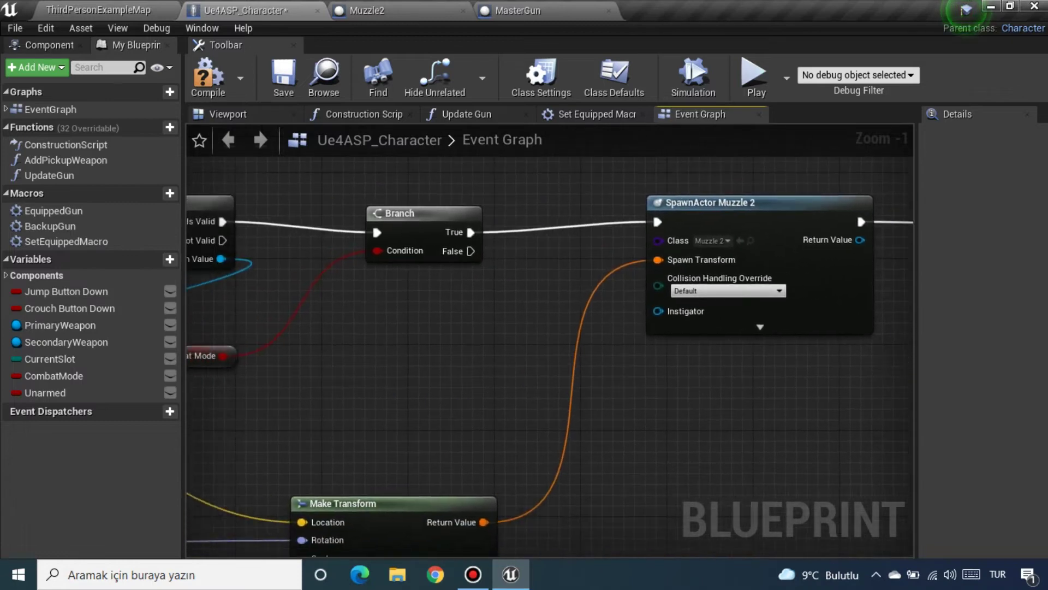
right_drag(318, 398, 473, 368)
drag(325, 424, 846, 240)
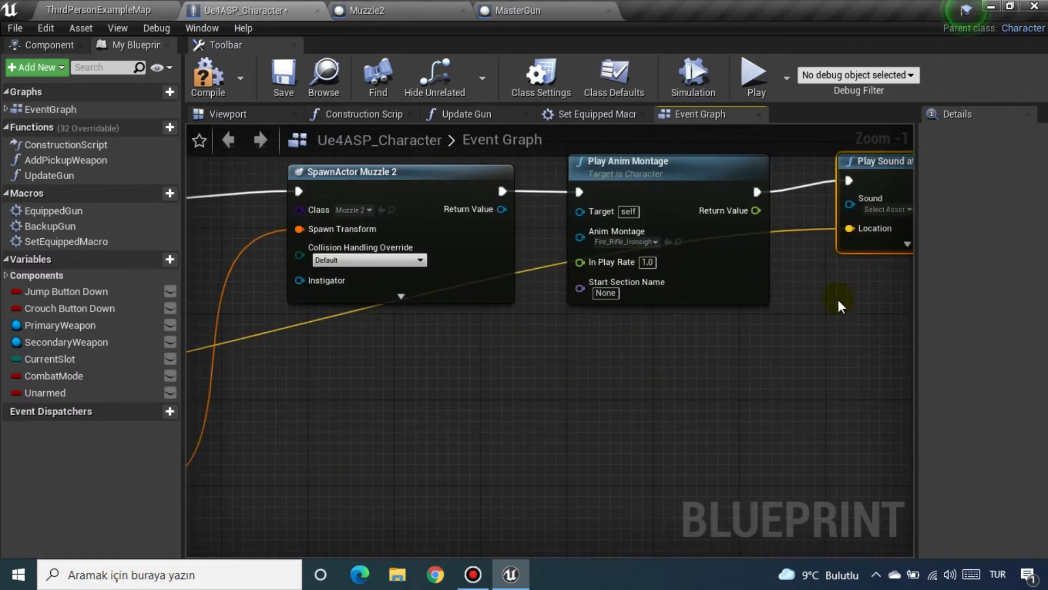
right_drag(837, 300, 698, 321)
Step: Set the sound to Fire01, compile and save the blueprint
click(720, 280)
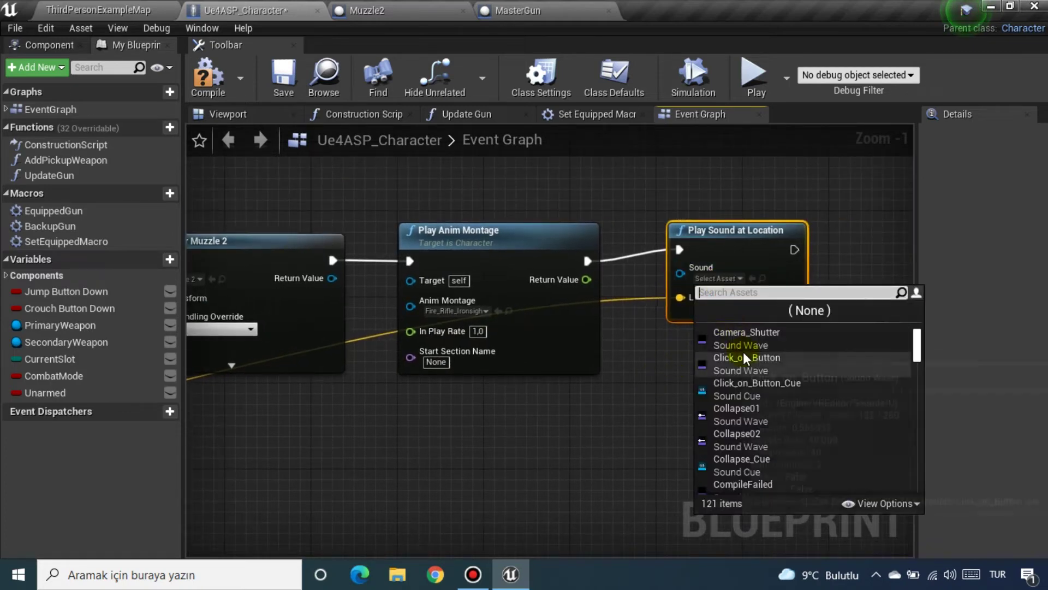
scroll(748, 386, down, 2)
scroll(748, 387, down, 3)
scroll(748, 385, down, 2)
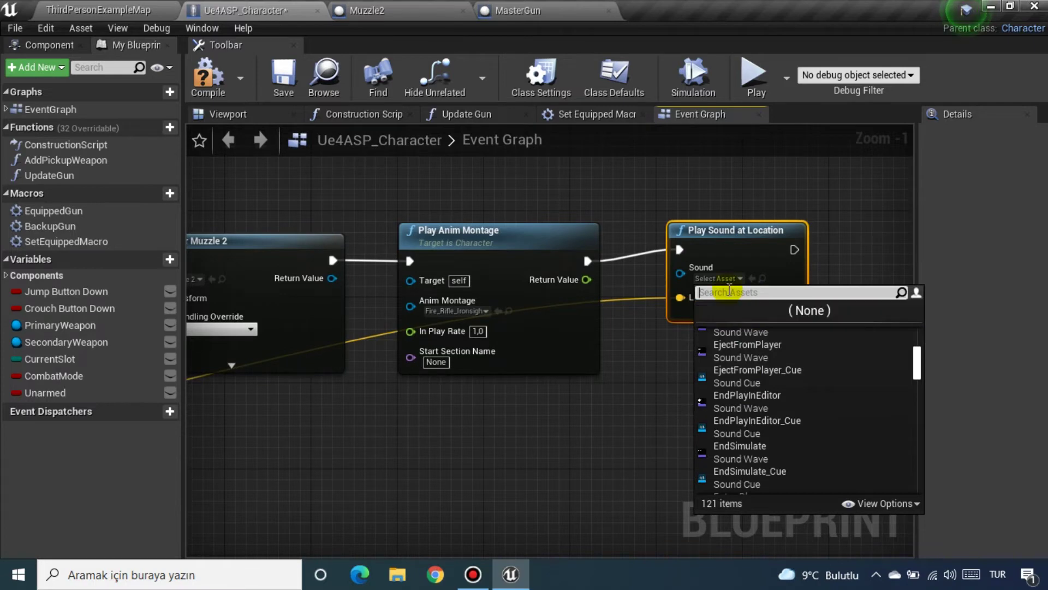
text(fir)
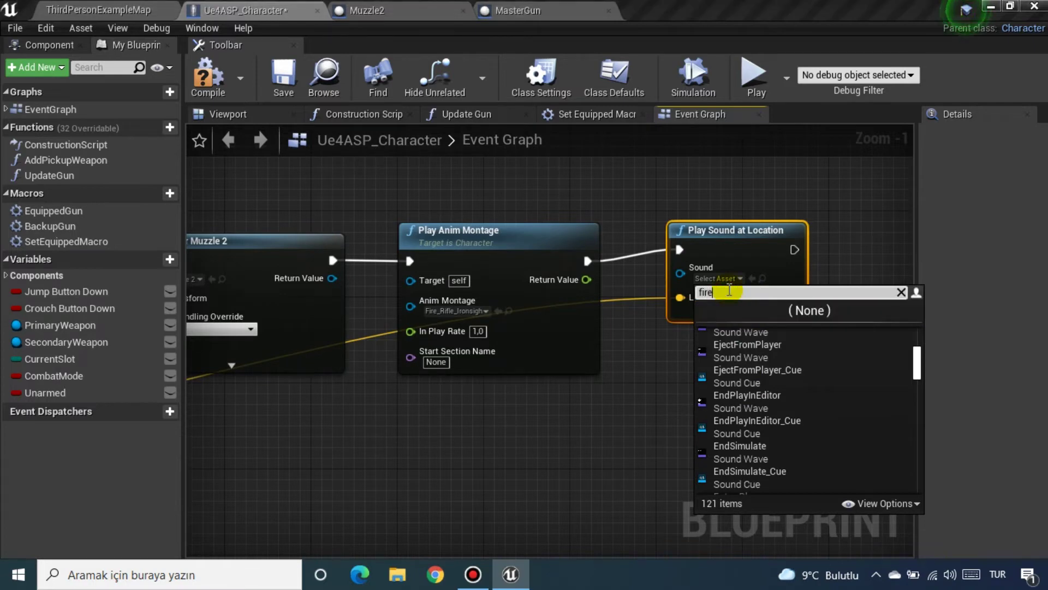
text(e)
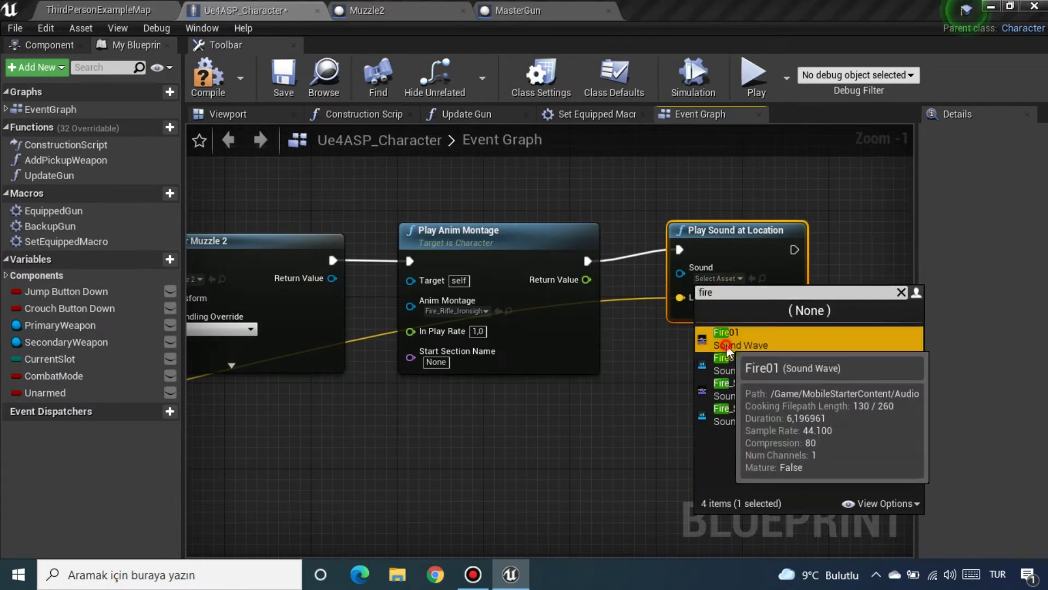
click(727, 343)
click(196, 87)
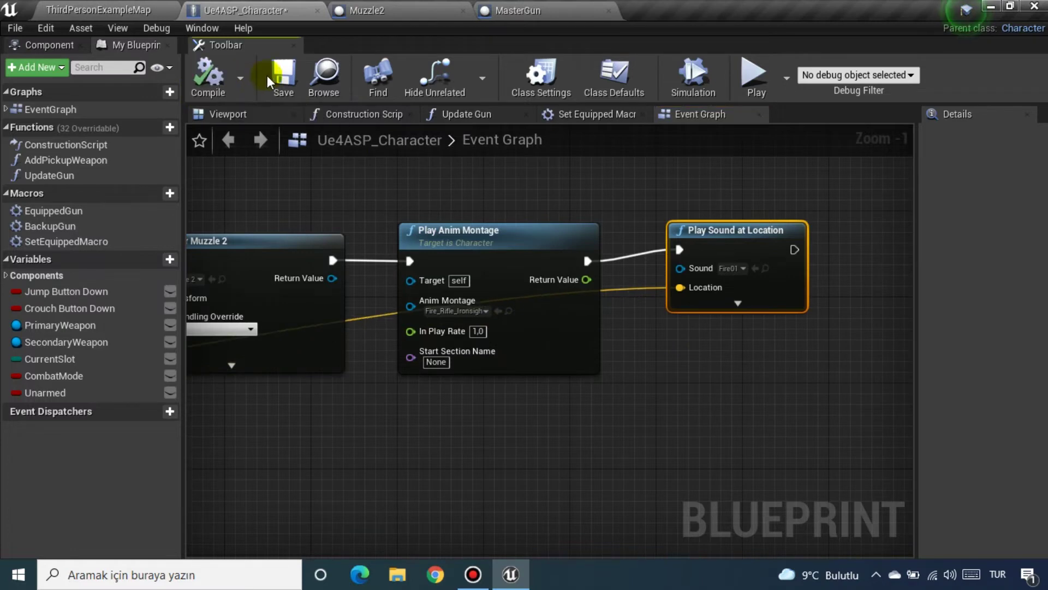
click(277, 74)
Step: Play the level and fire the rifle to test the Fire01 sound
click(903, 57)
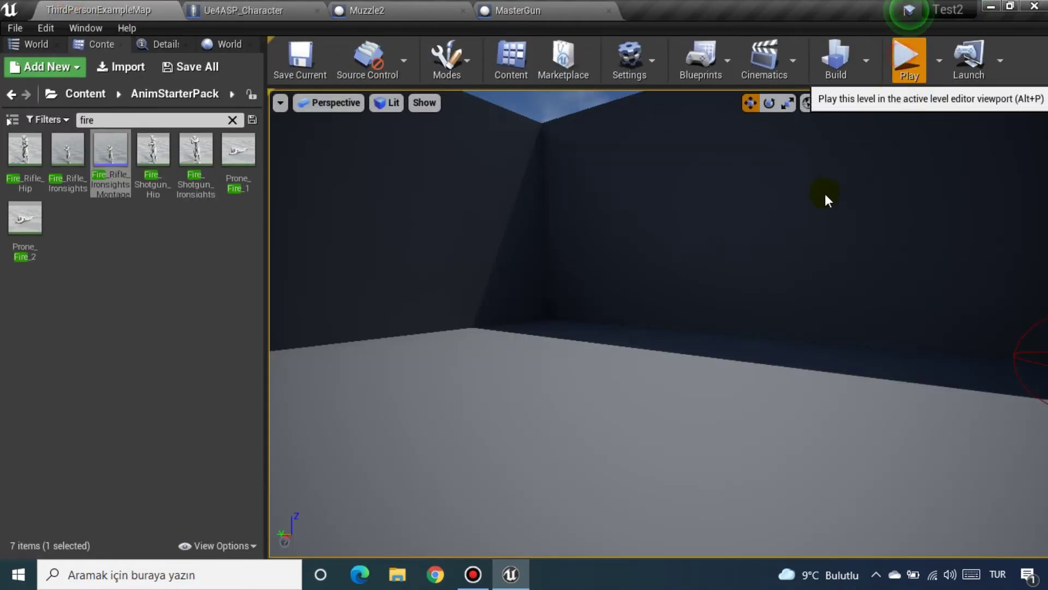
key(w)
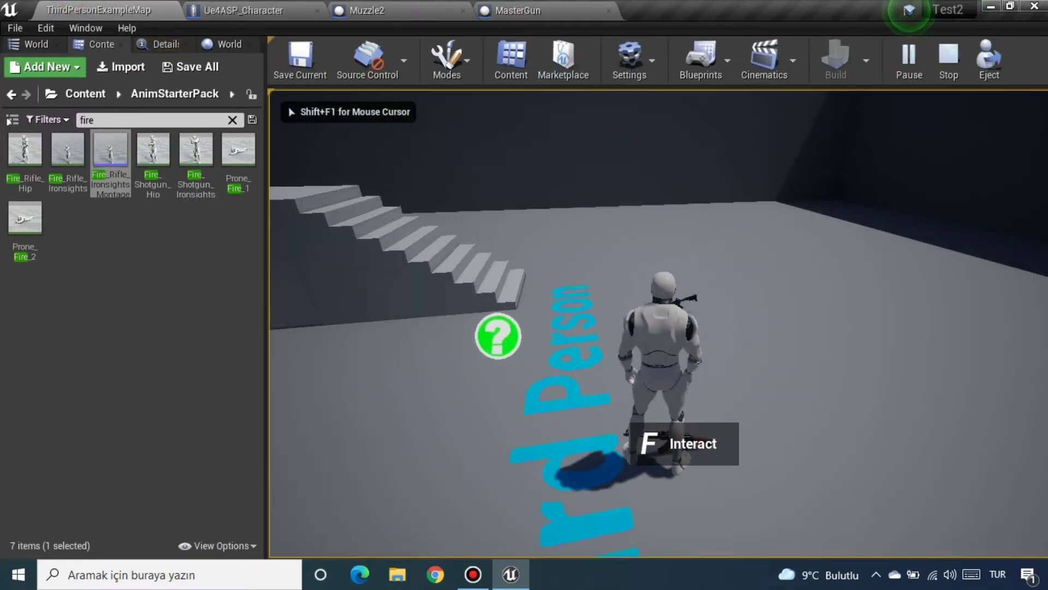
click(659, 323)
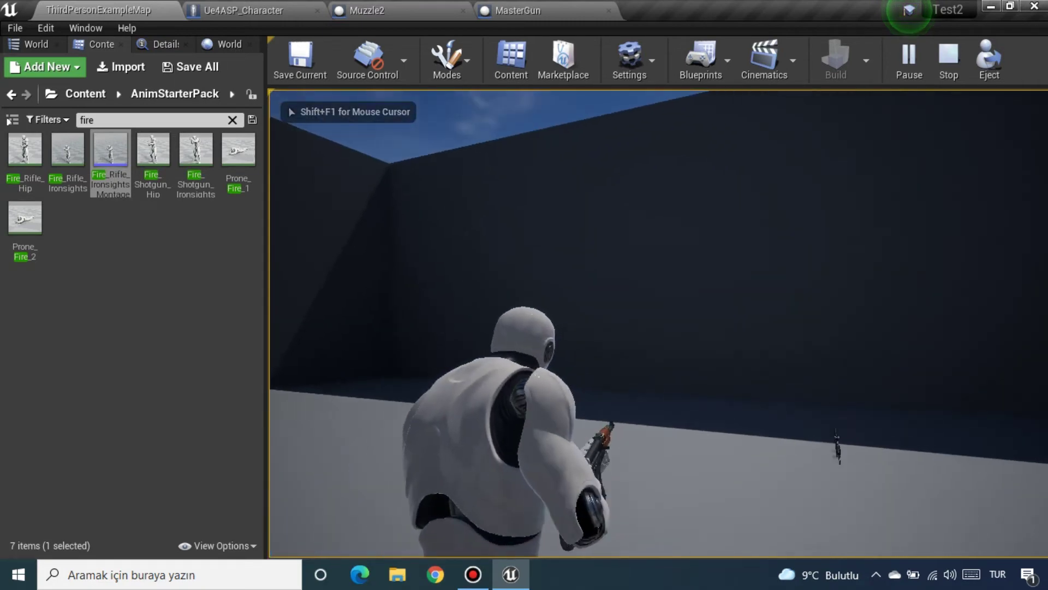
key(Escape)
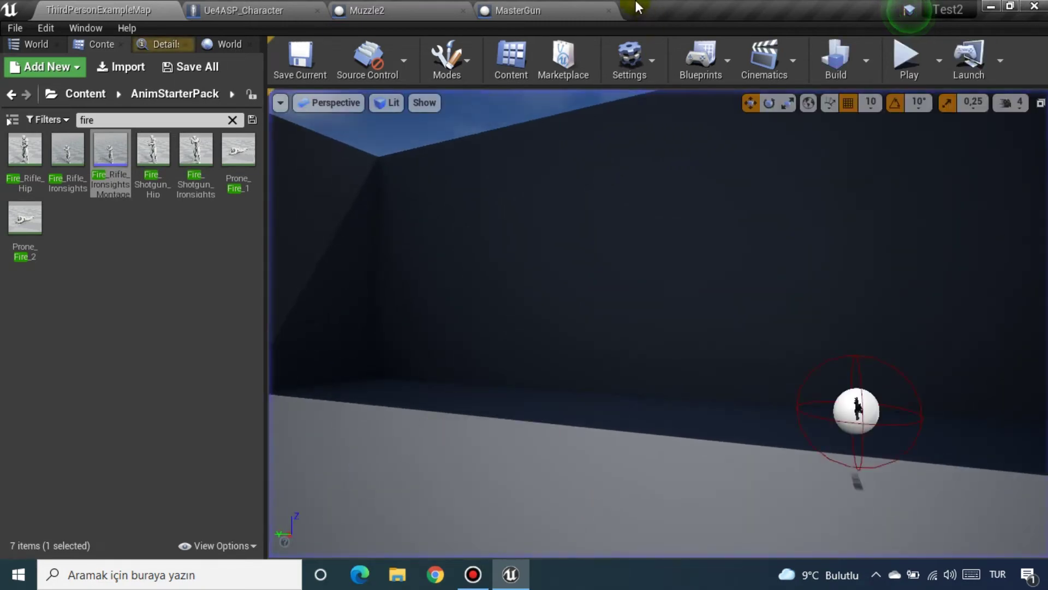
Step: Switch the Play Sound at Location sound to Explosion01, then compile and save
click(532, 10)
click(243, 11)
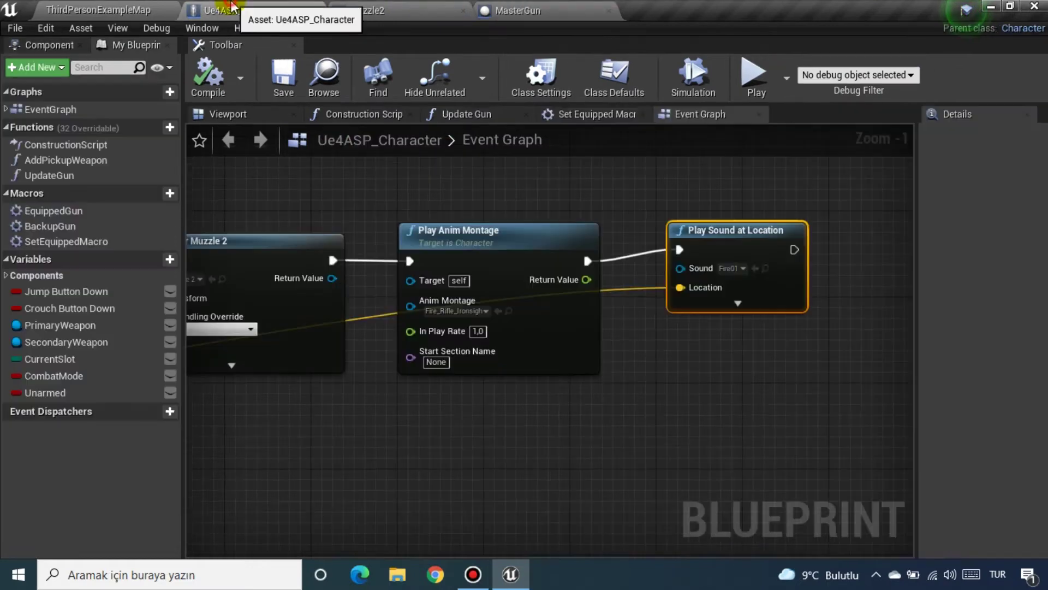
click(735, 268)
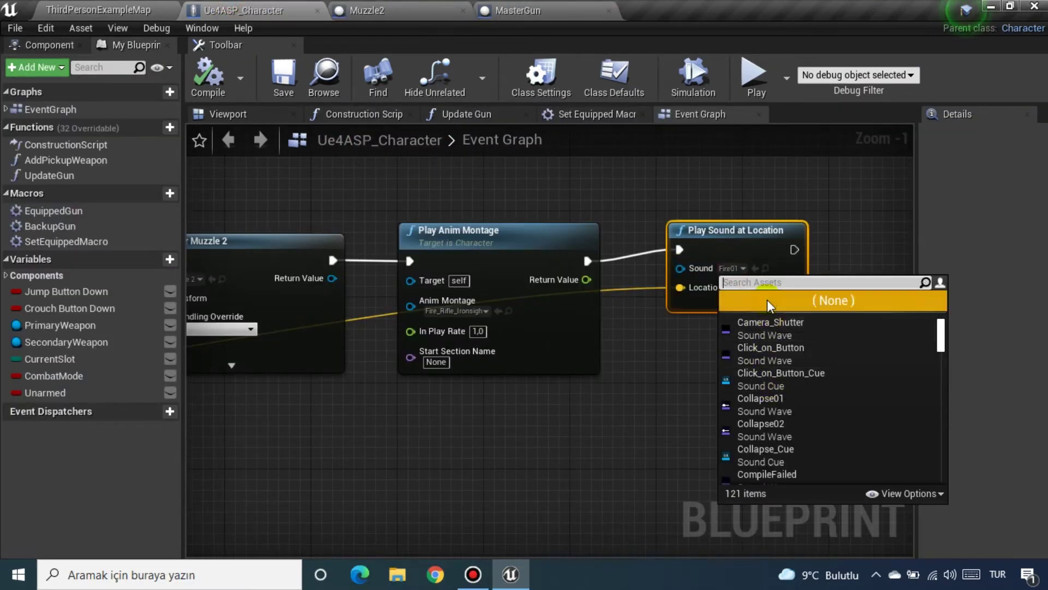
text(fire)
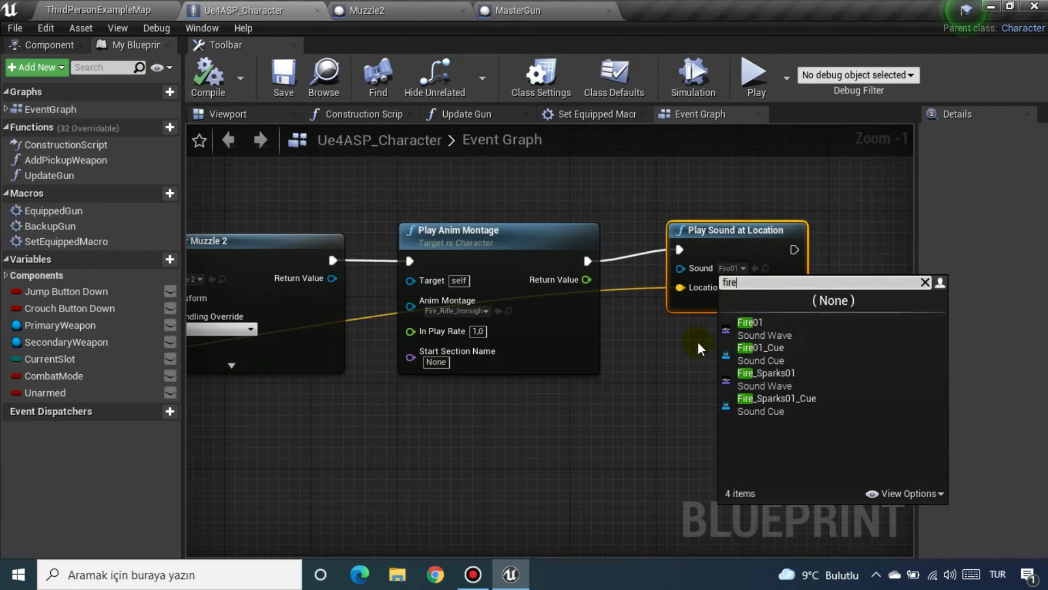
key(BackSpace)
key(BackSpace)
key(BackSpace)
key(BackSpace)
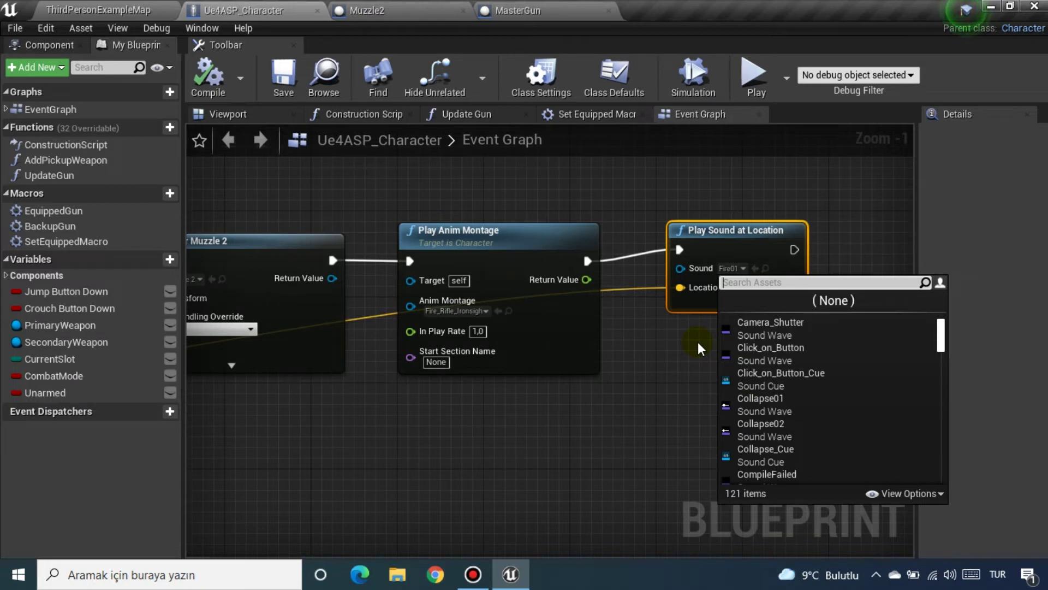
text(exp)
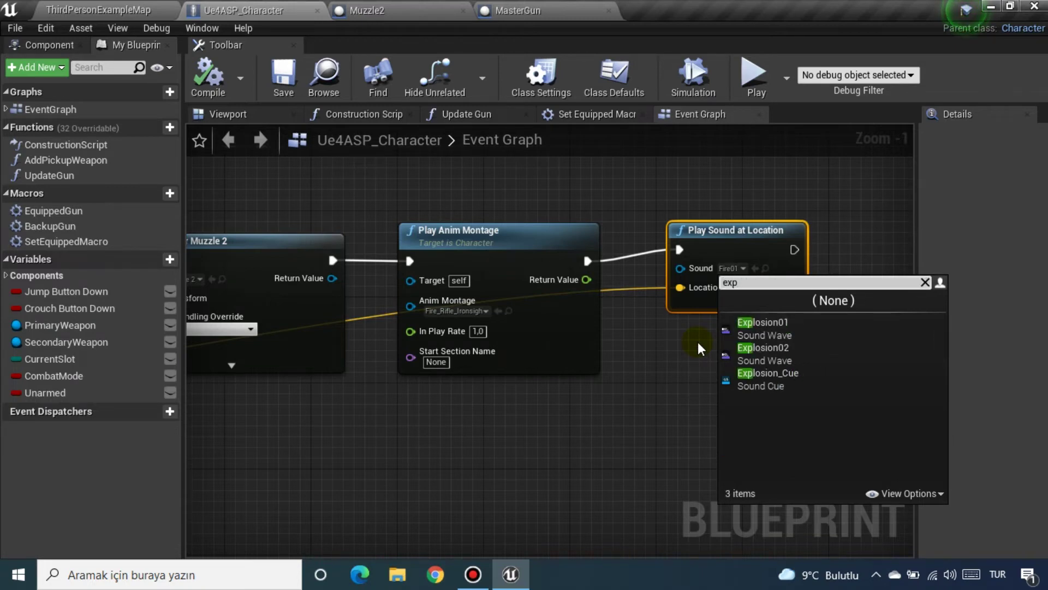
click(763, 323)
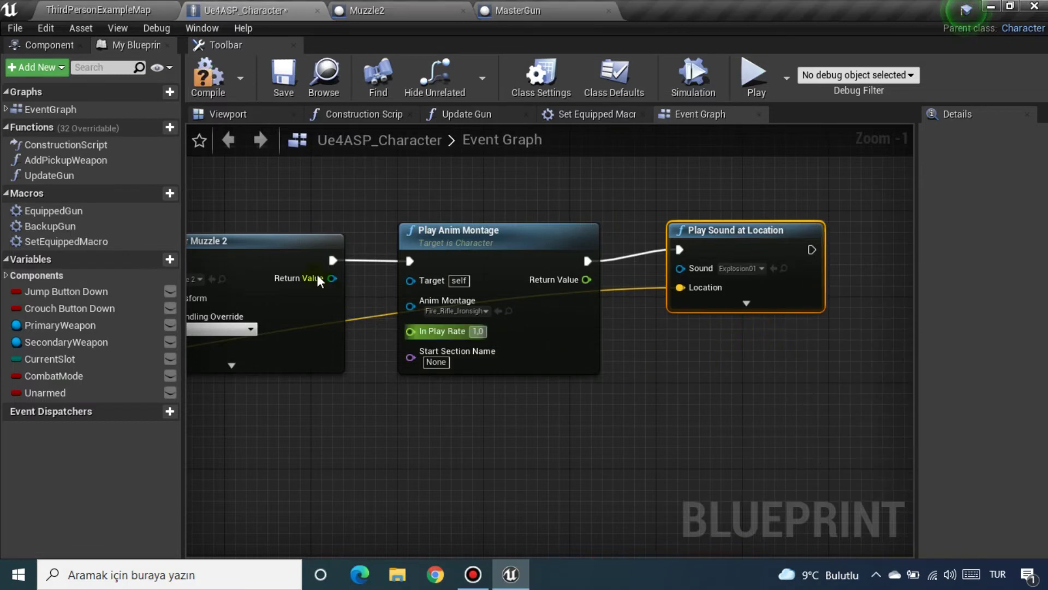
click(208, 73)
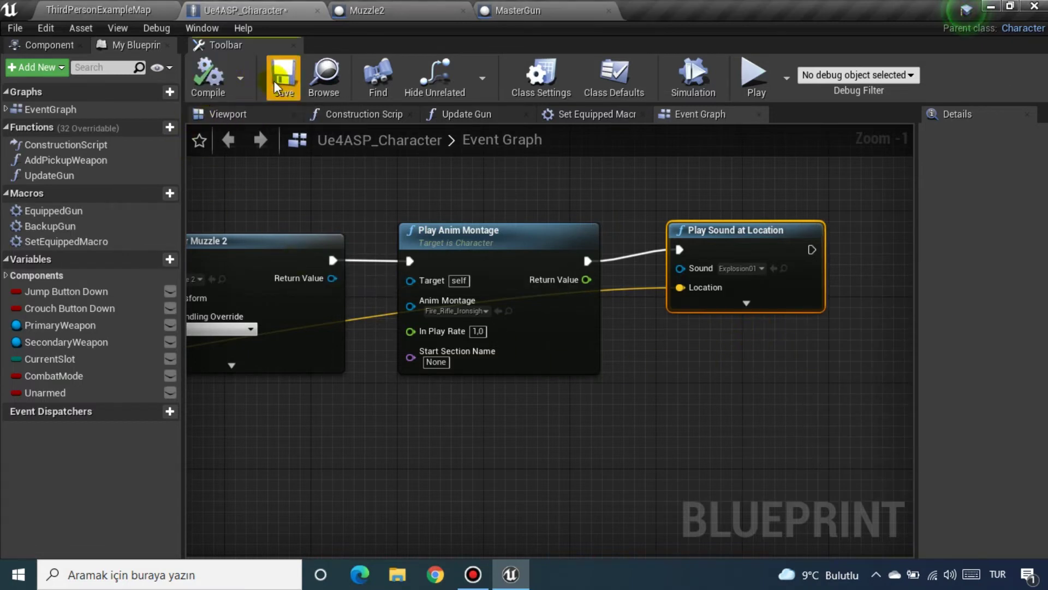
click(284, 74)
click(143, 4)
Step: Play the level, run to the rifle and aim over the shoulder
click(908, 61)
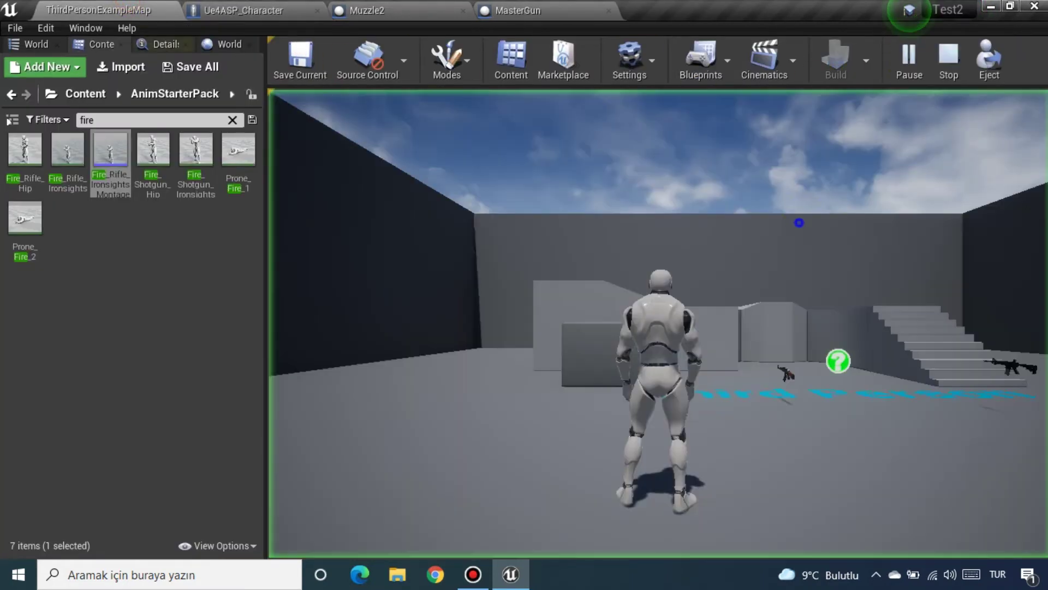
key(w)
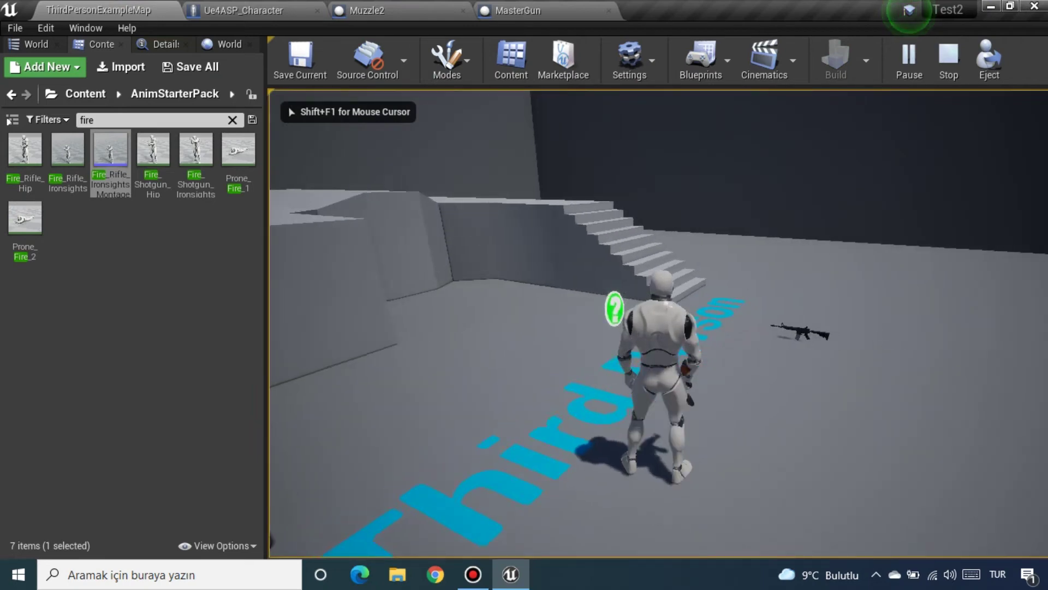
key(w)
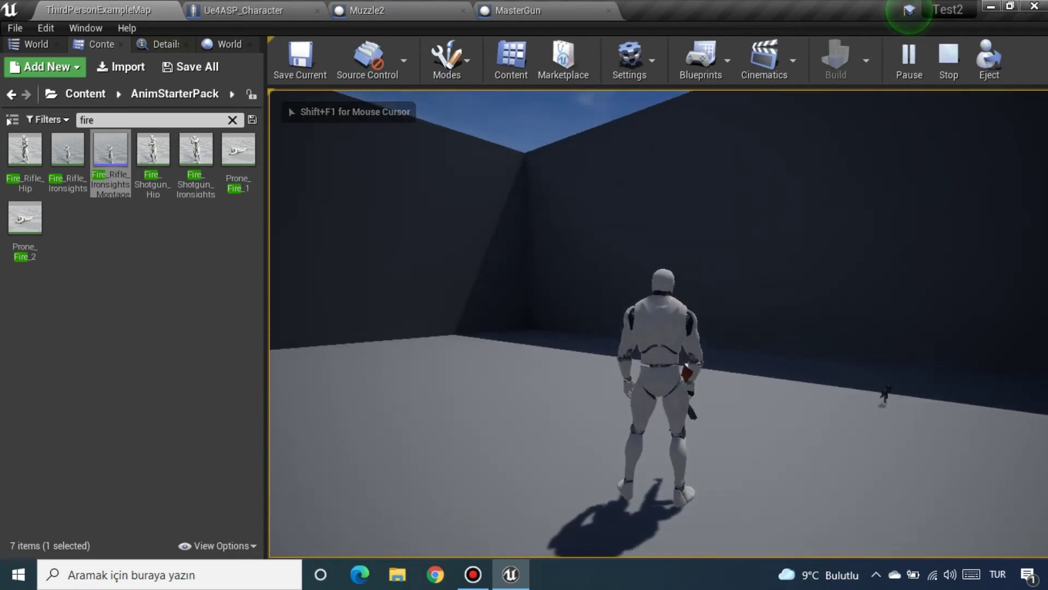
right_click(993, 257)
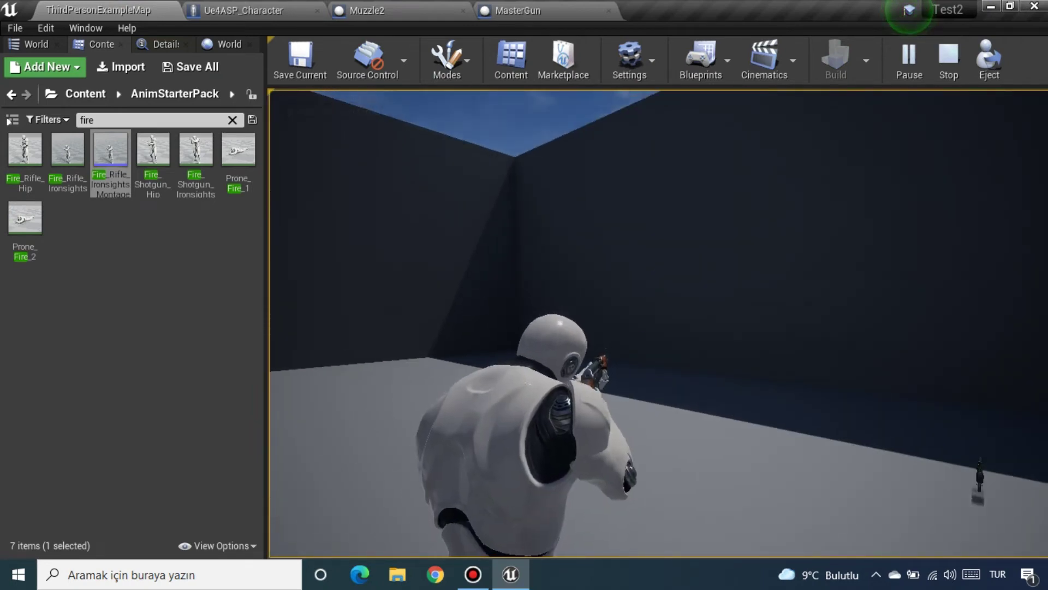
key(Escape)
Step: Set the sound node's Volume Multiplier to 0.4 and save the character blueprint
click(507, 10)
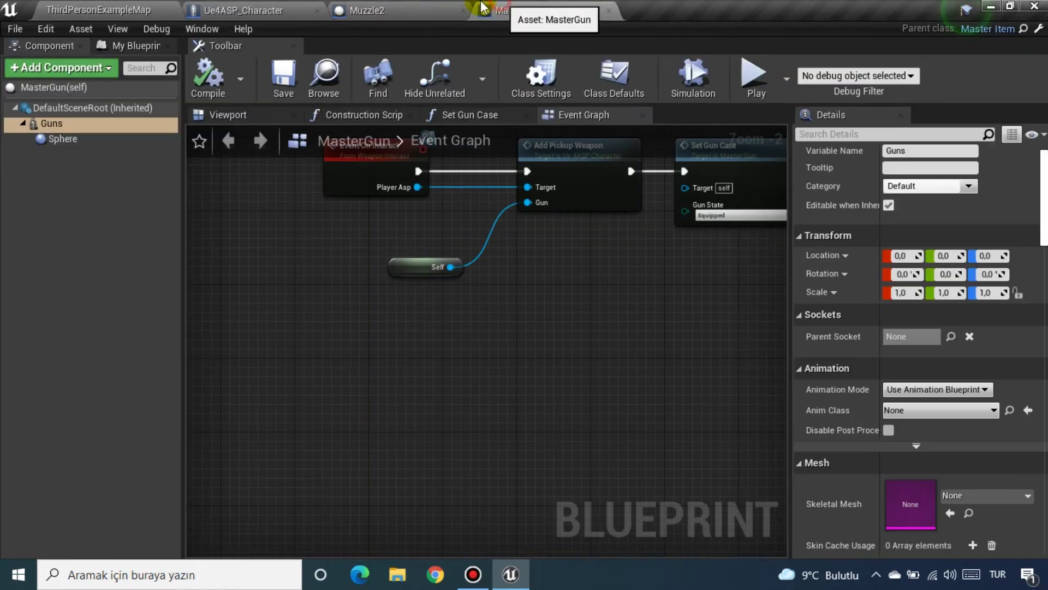
click(257, 11)
click(748, 305)
text(0,4)
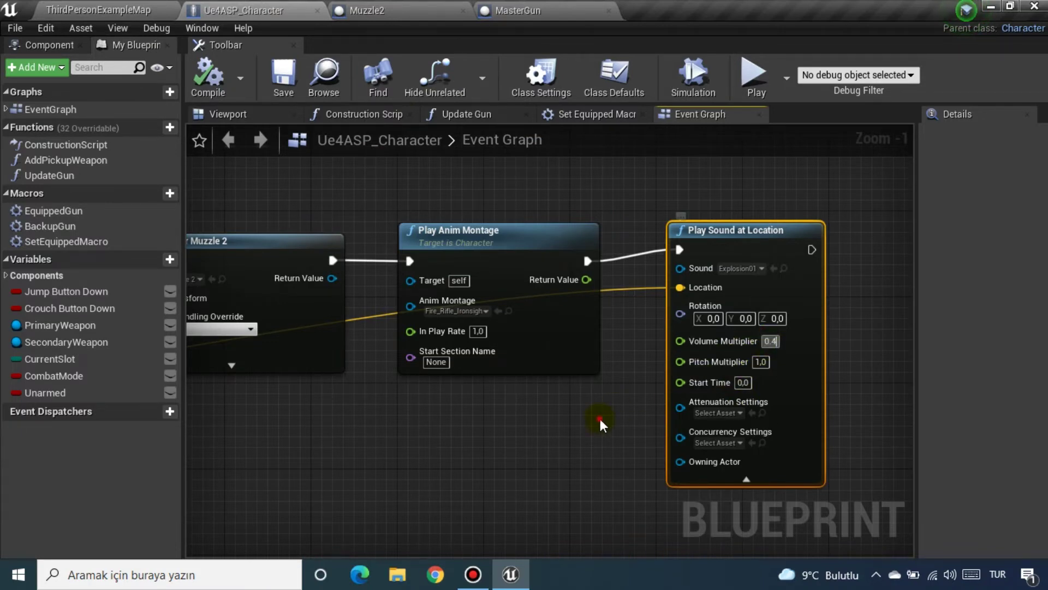
click(601, 419)
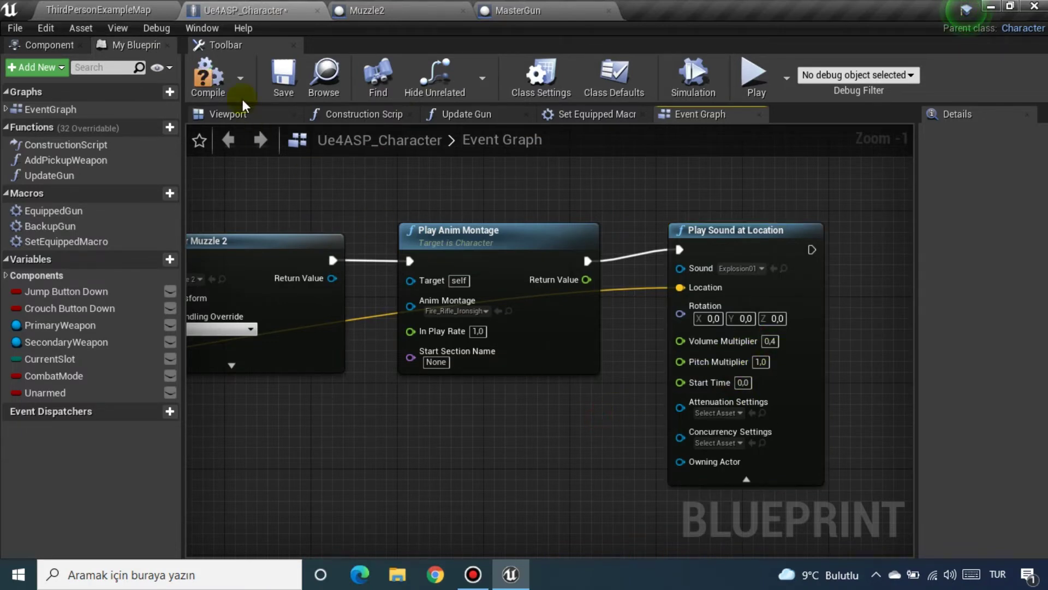
click(281, 82)
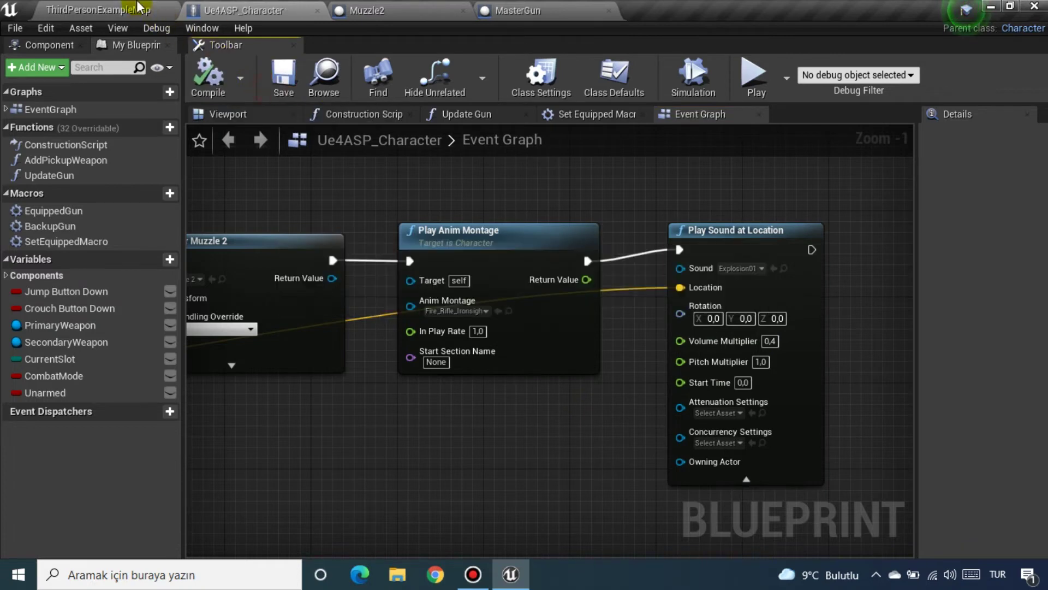
click(99, 10)
Step: Test the quieter rifle in play, then stop and minimize the editor
click(895, 57)
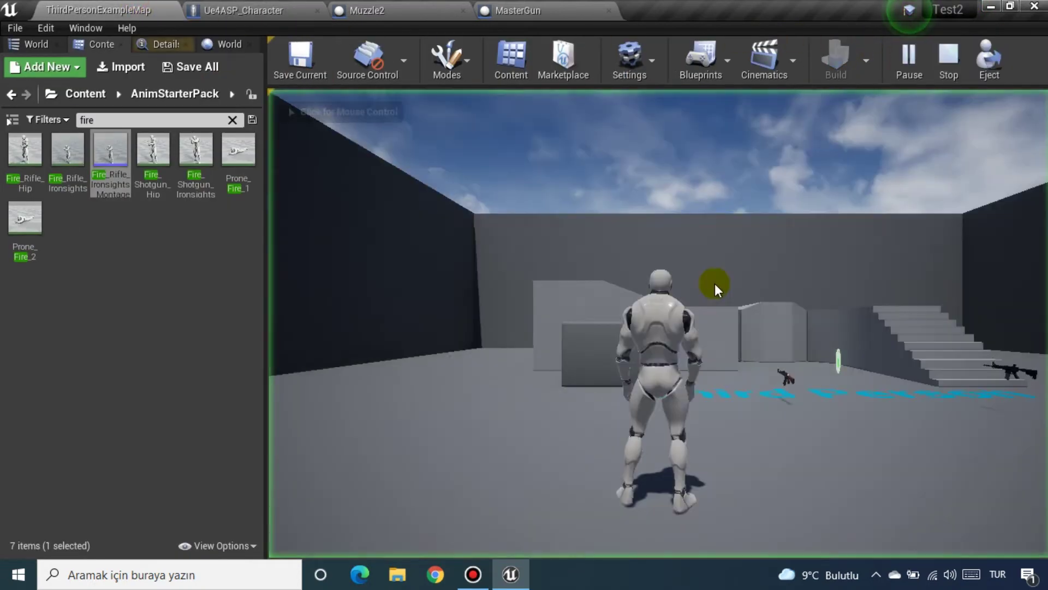
key(f)
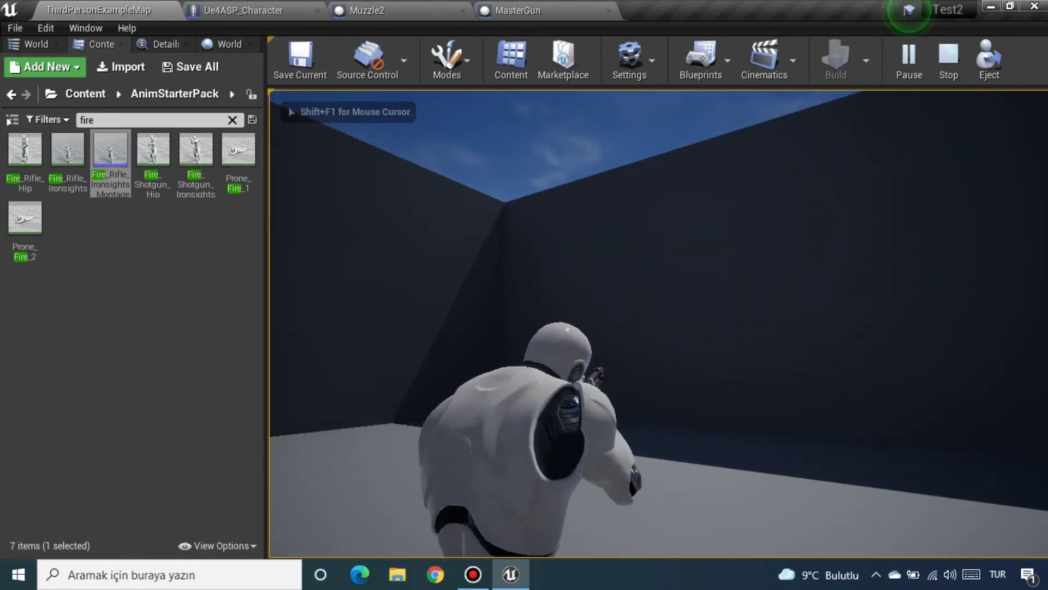
key(Escape)
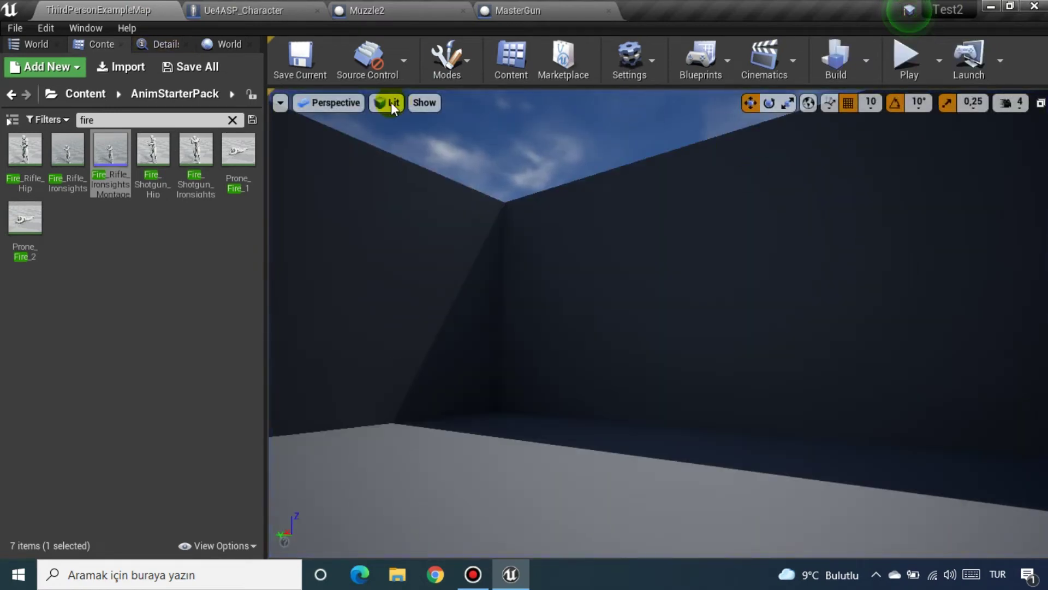
click(991, 7)
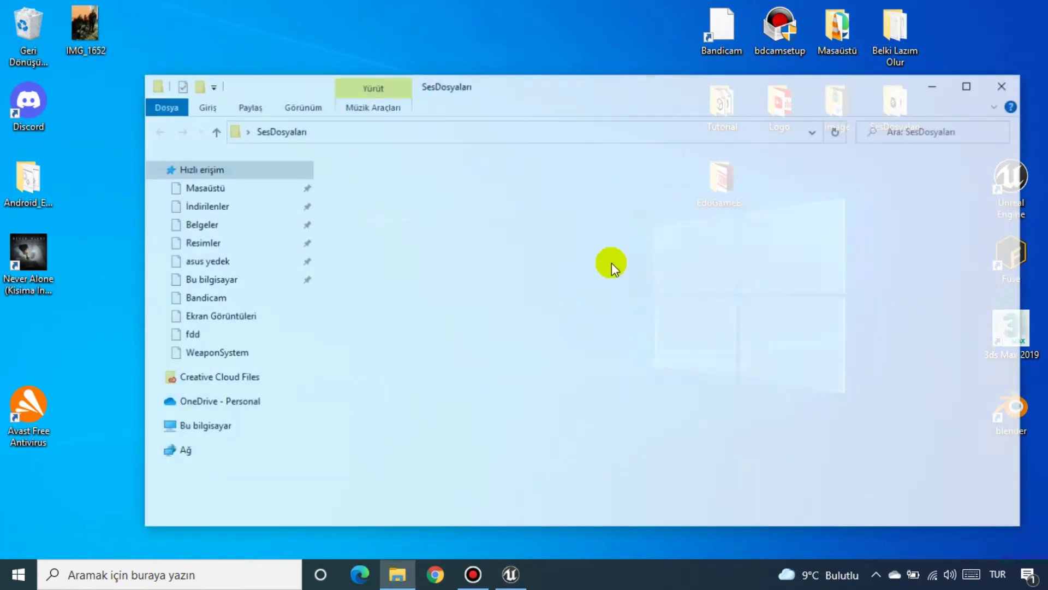
Step: Browse the SesDosyaları sound files and look inside the Original subfolder
scroll(479, 298, down, 4)
scroll(479, 300, down, 3)
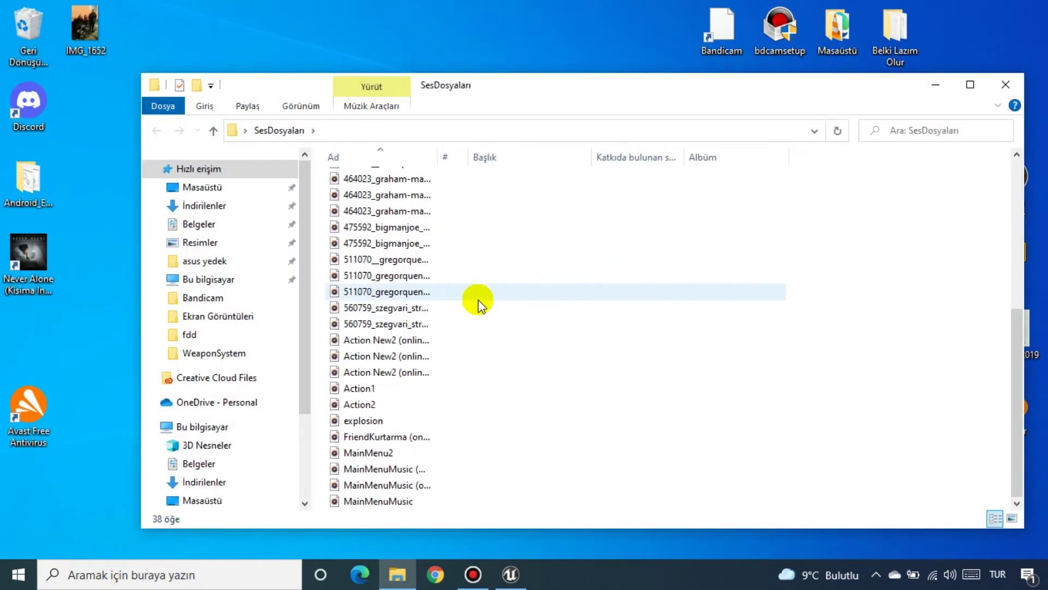
scroll(479, 300, up, 6)
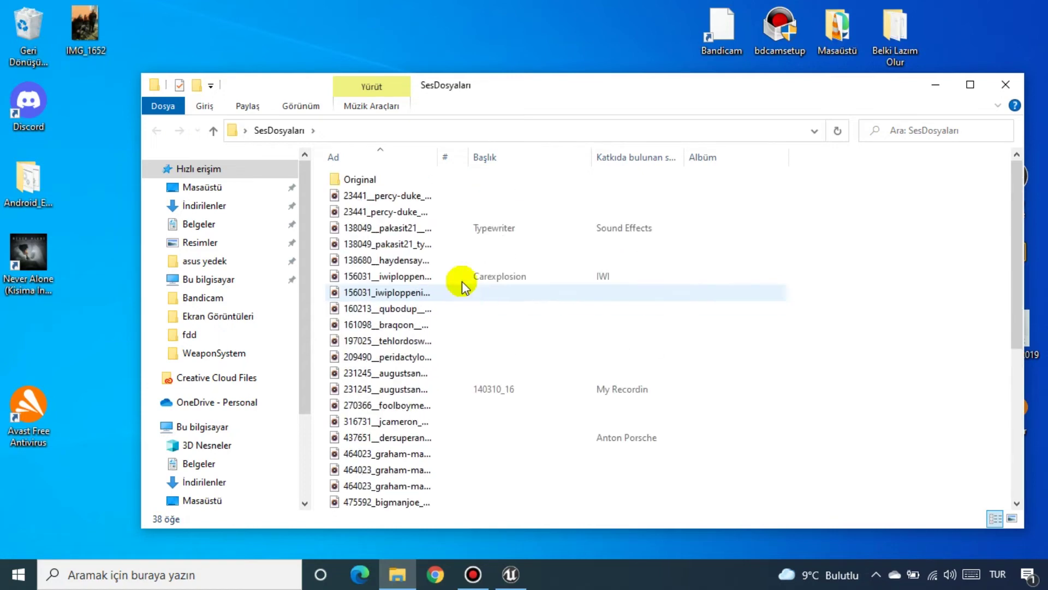
double_click(373, 179)
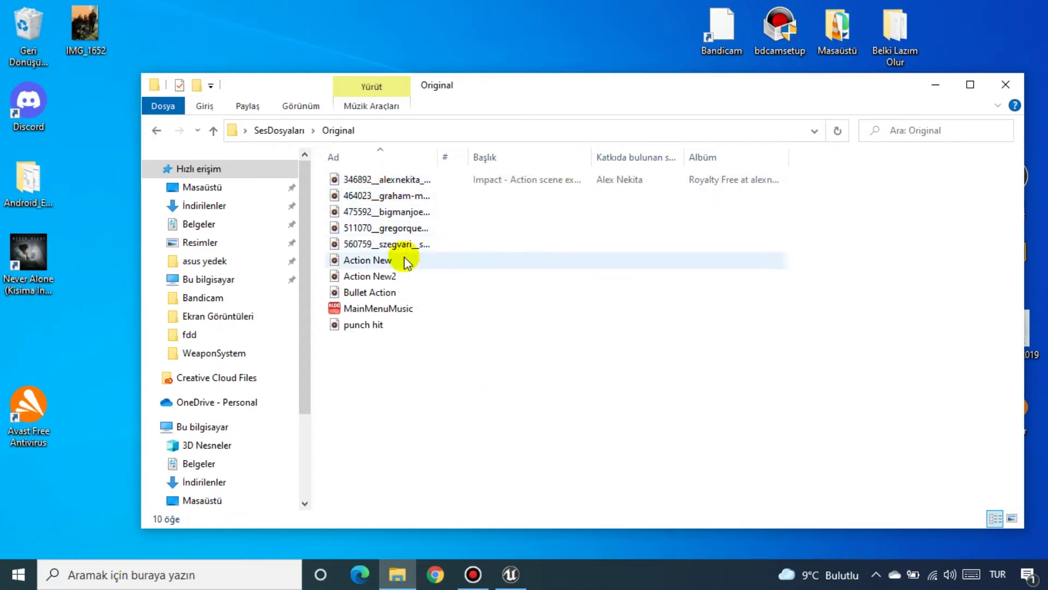
click(294, 130)
Step: Select one of the sound files, then close Explorer and bring the Unreal editor back
scroll(376, 308, down, 5)
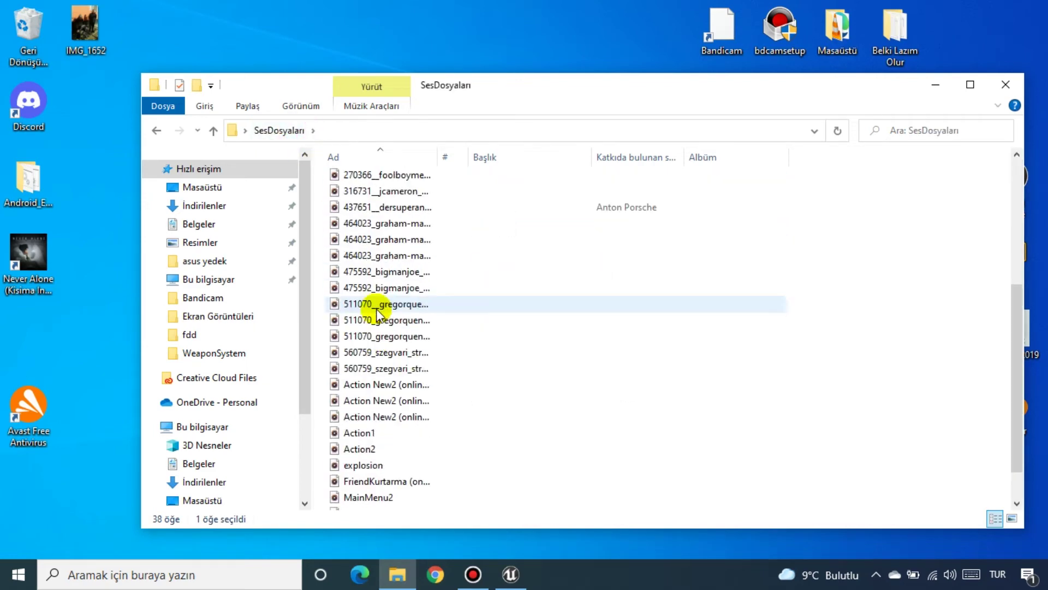
scroll(375, 308, down, 1)
click(377, 309)
scroll(375, 310, up, 3)
scroll(376, 310, up, 3)
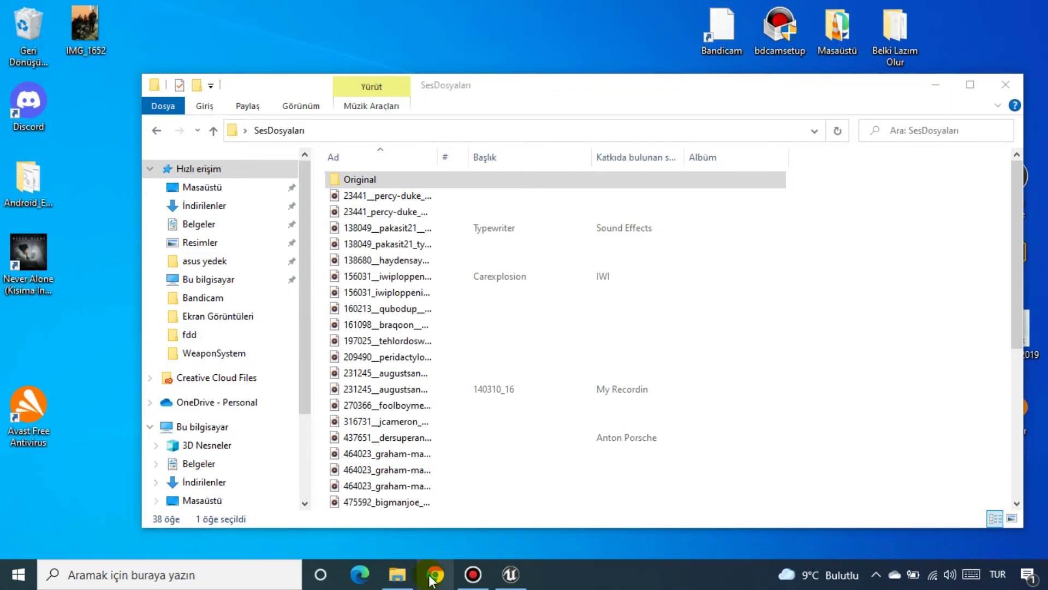
click(1006, 85)
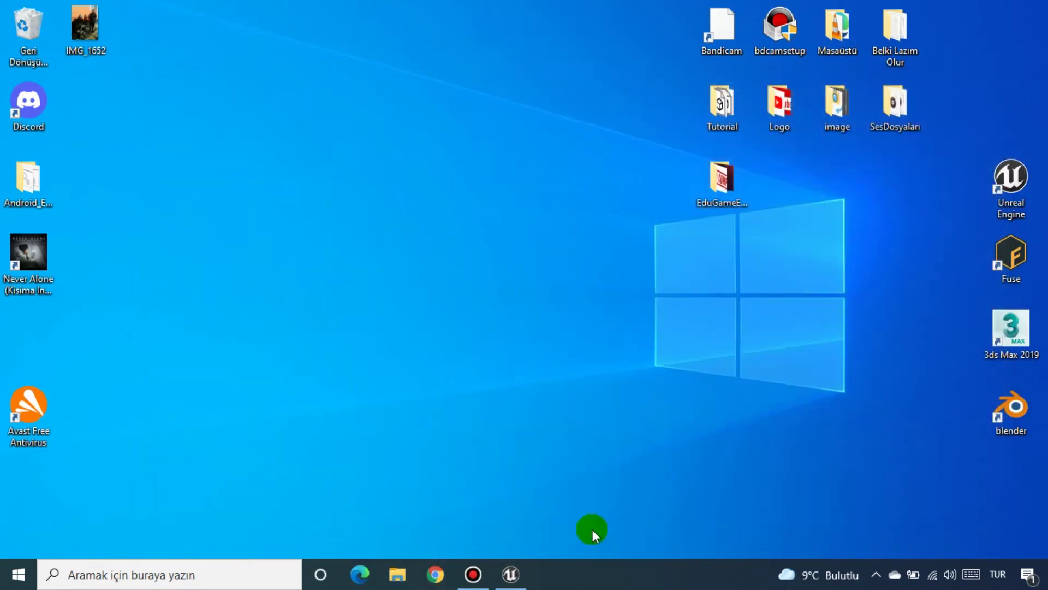
click(528, 580)
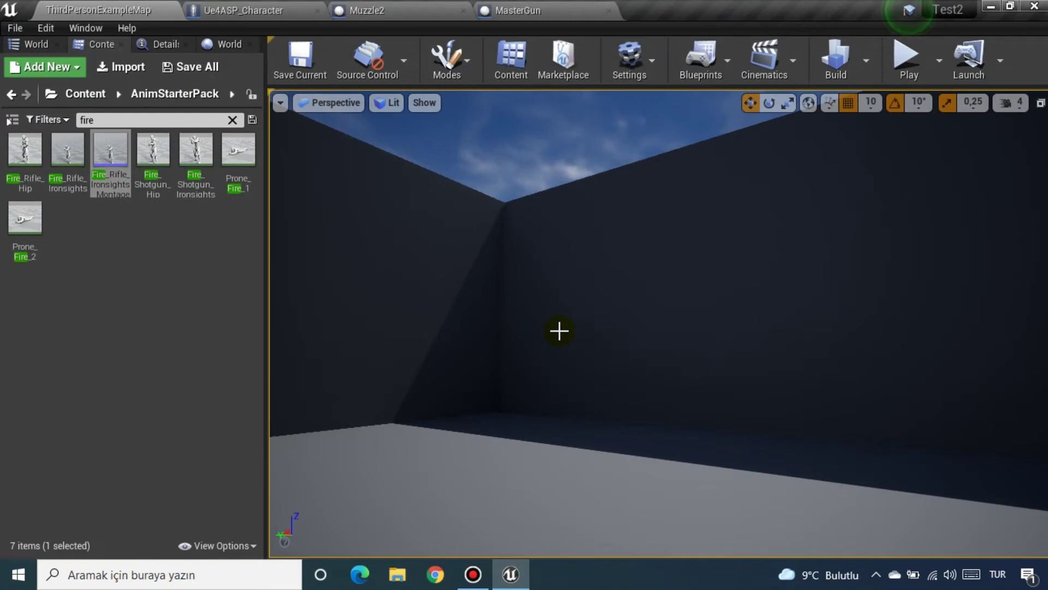
Step: Switch to the Freesound browser window and search for 'ak47' sounds
key(alt+Tab)
right_click(374, 8)
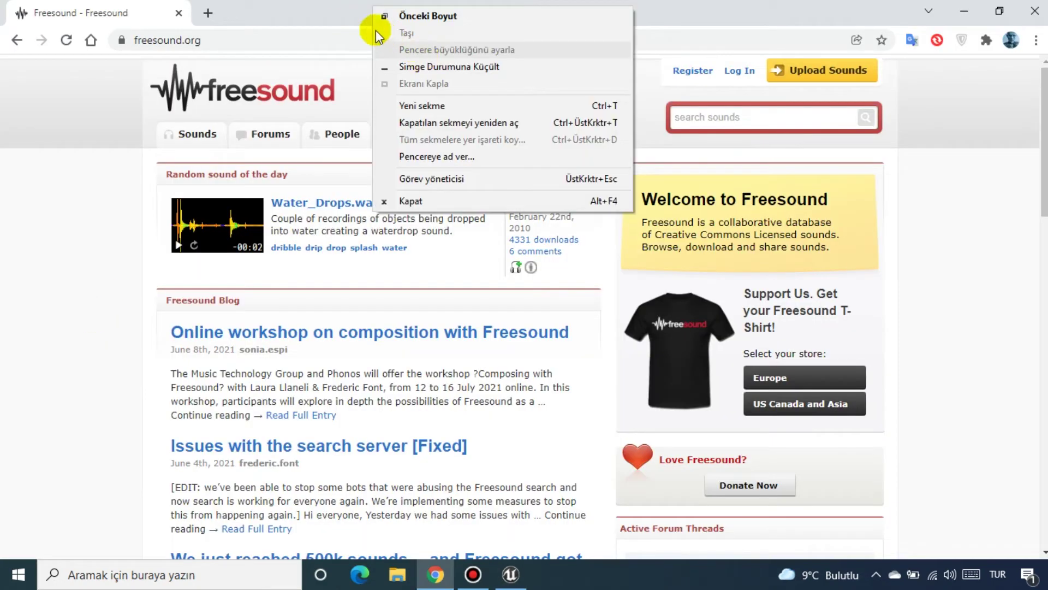
click(36, 158)
mouse_move(505, 6)
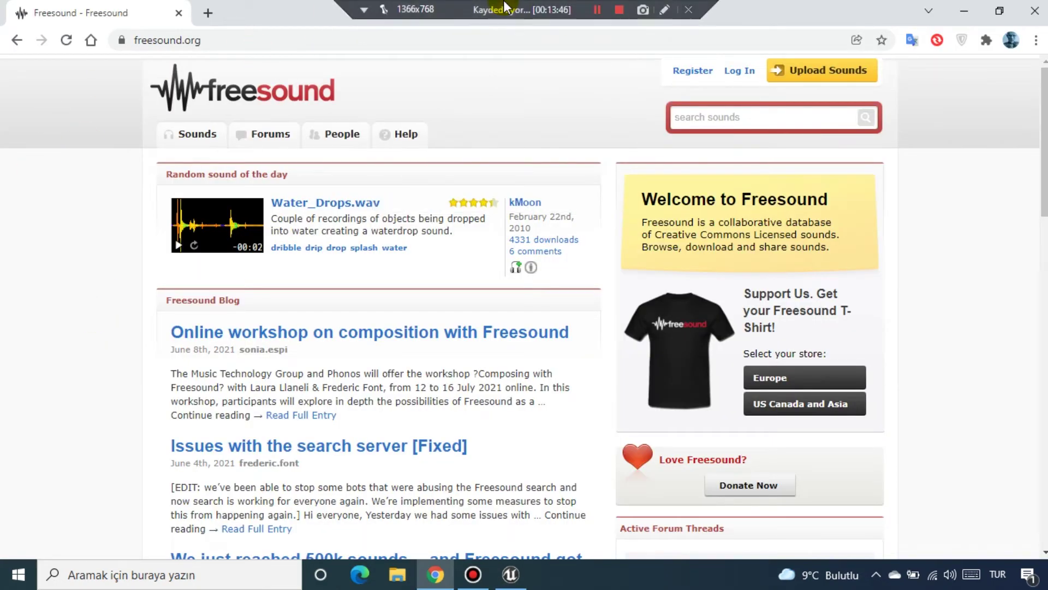
click(717, 121)
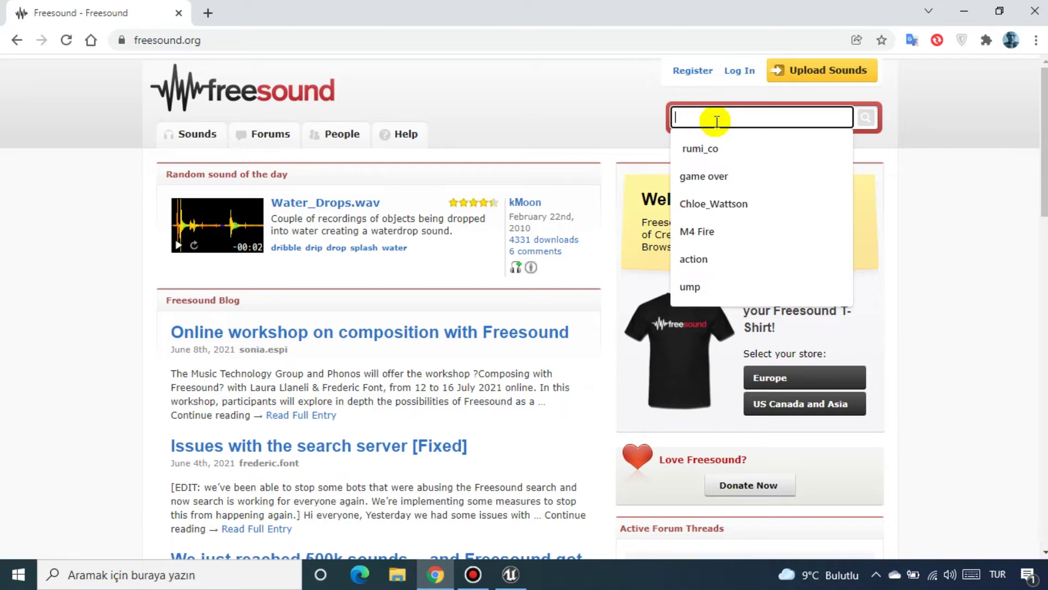
text(ak47)
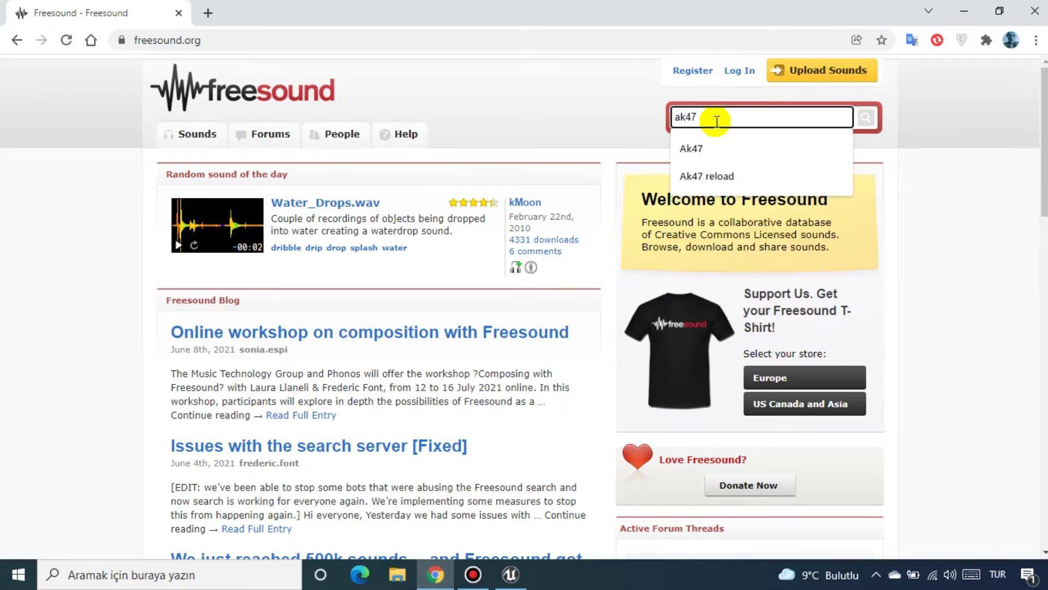
key(Return)
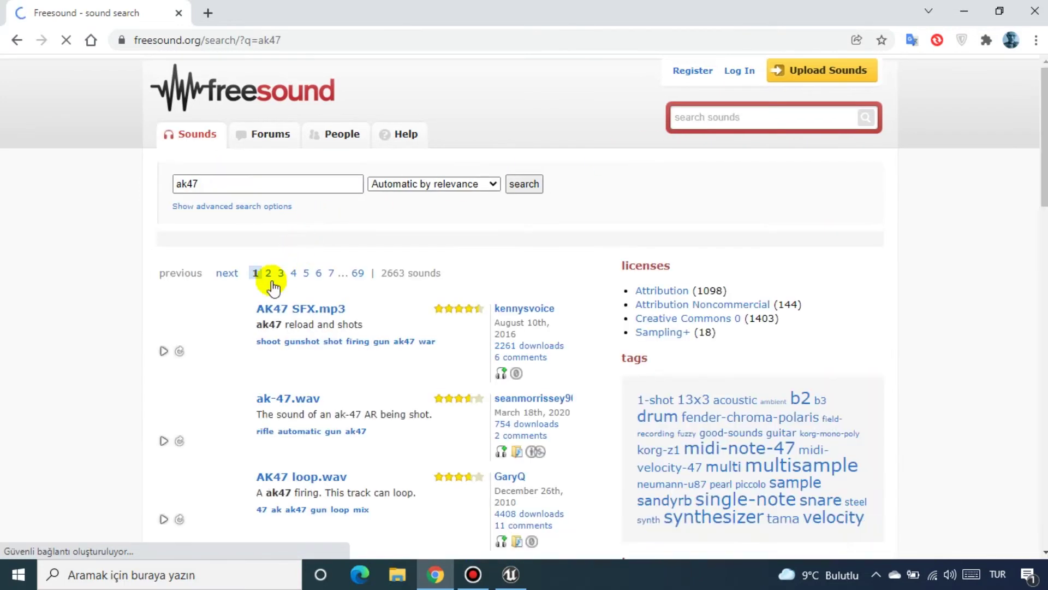
Step: Preview the ak-47.wav gunshot and download the file
scroll(166, 372, down, 1)
scroll(168, 429, up, 1)
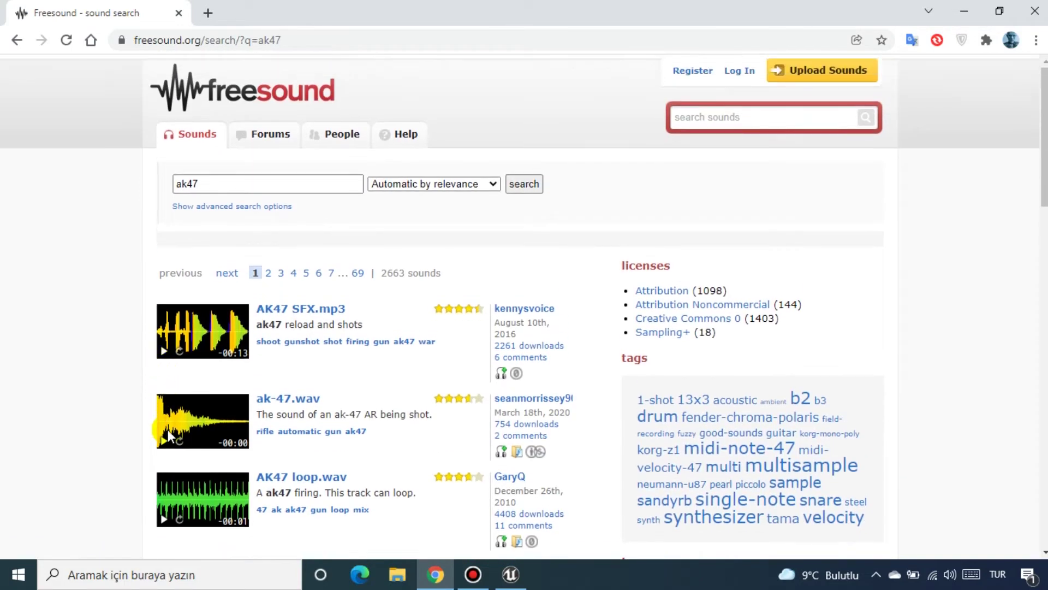
click(164, 441)
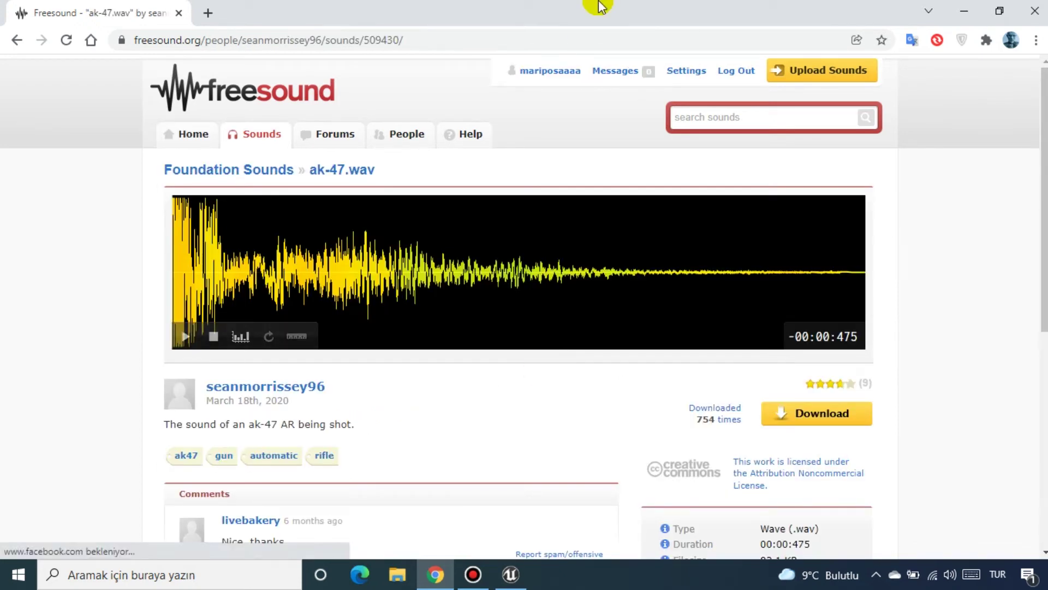
mouse_move(598, 5)
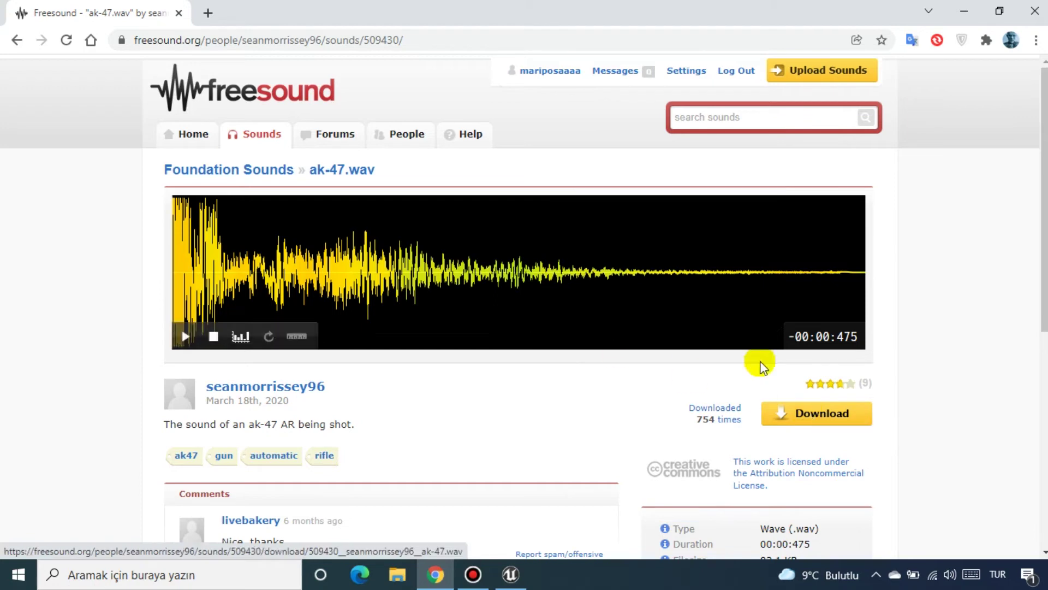
click(833, 419)
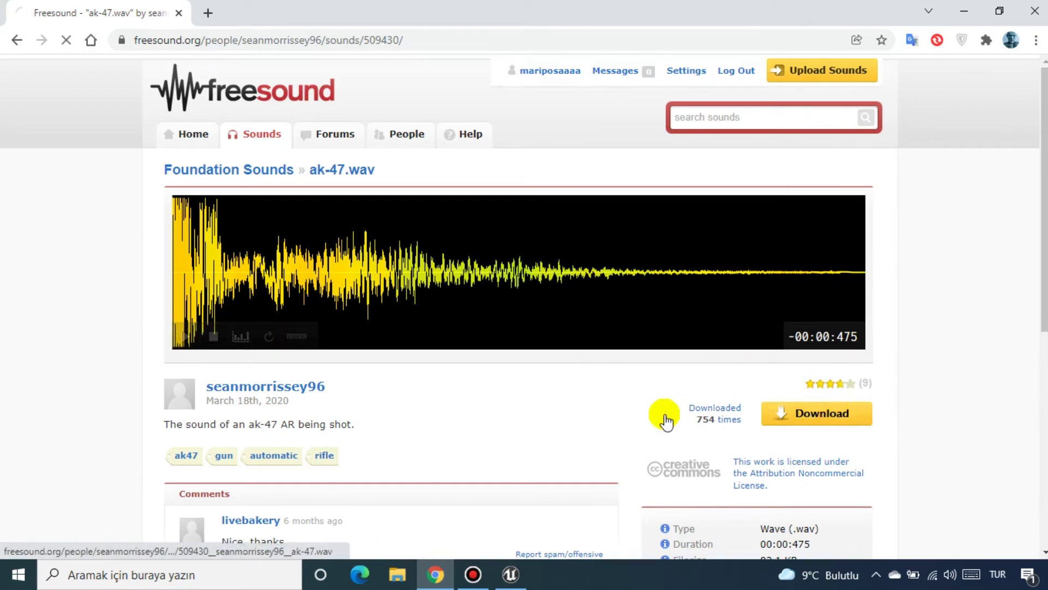
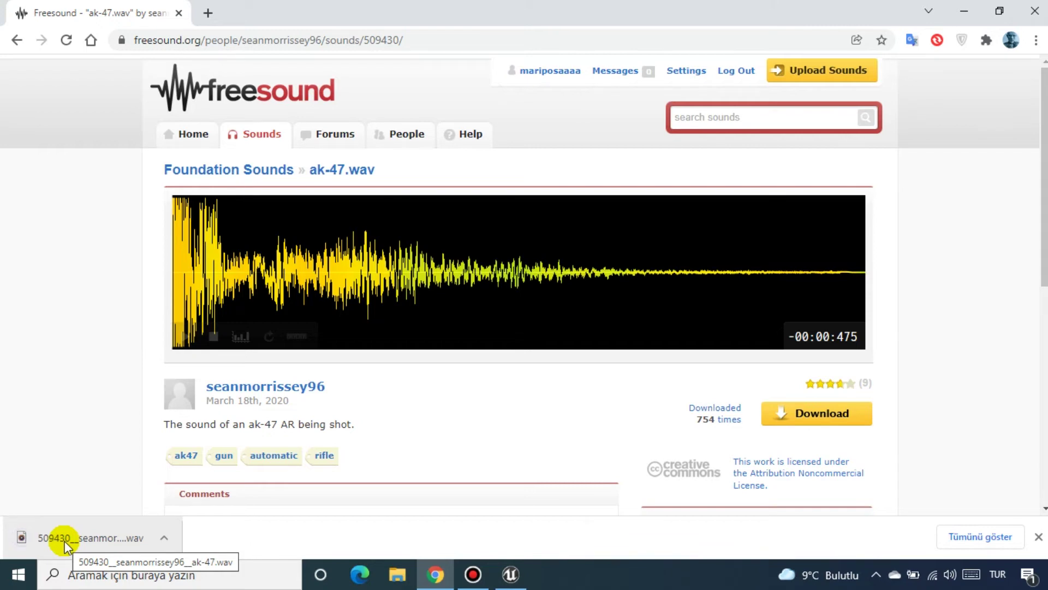
Step: Carry the downloaded ak-47.wav gunshot file from the browser over to the Unreal Engine editor
drag(64, 543, 167, 334)
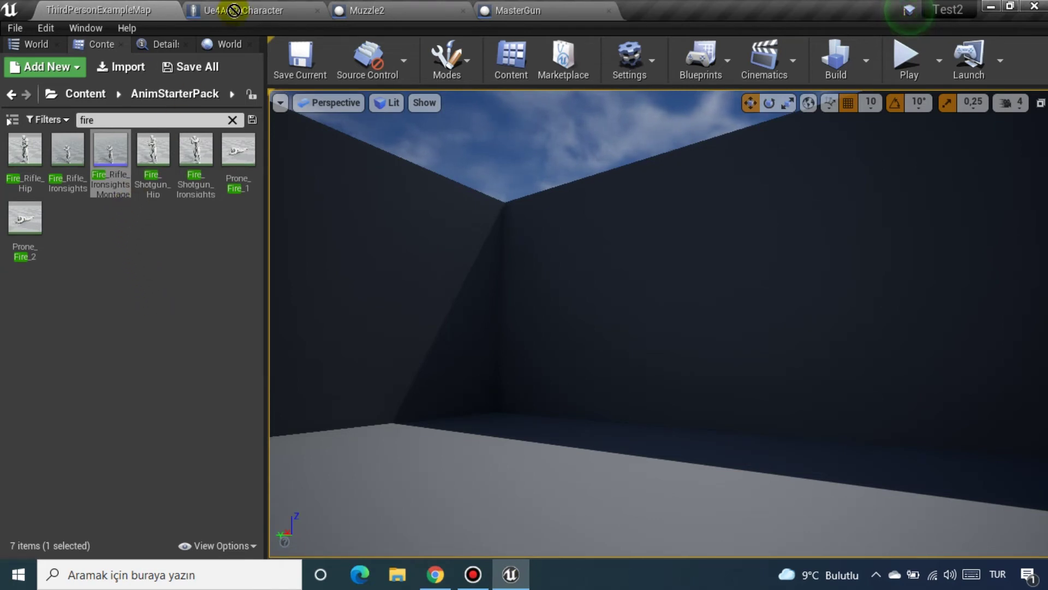
Step: Clear the 'fire' content search and open the Content > Game_1 > WeaponItem folder
mouse_move(168, 334)
mouse_down()
mouse_move(173, 174)
mouse_move(377, 367)
mouse_up()
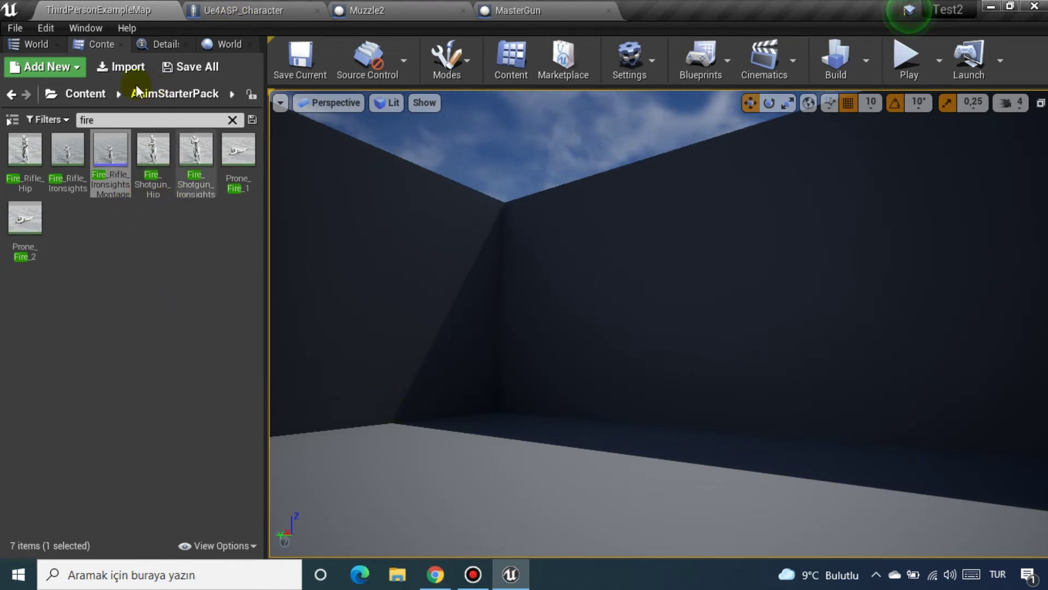
click(84, 94)
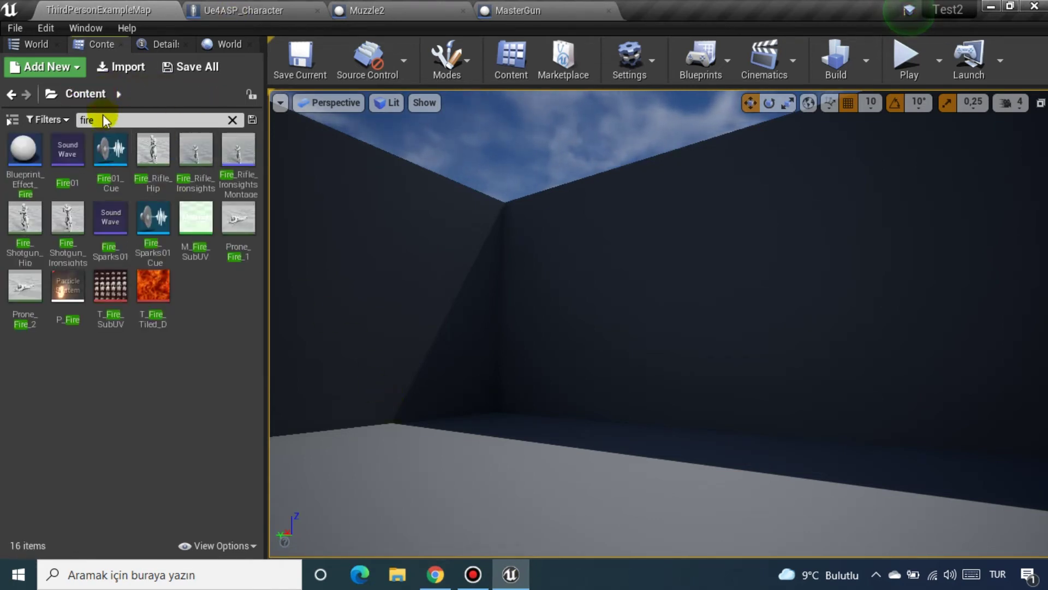
click(234, 121)
double_click(110, 180)
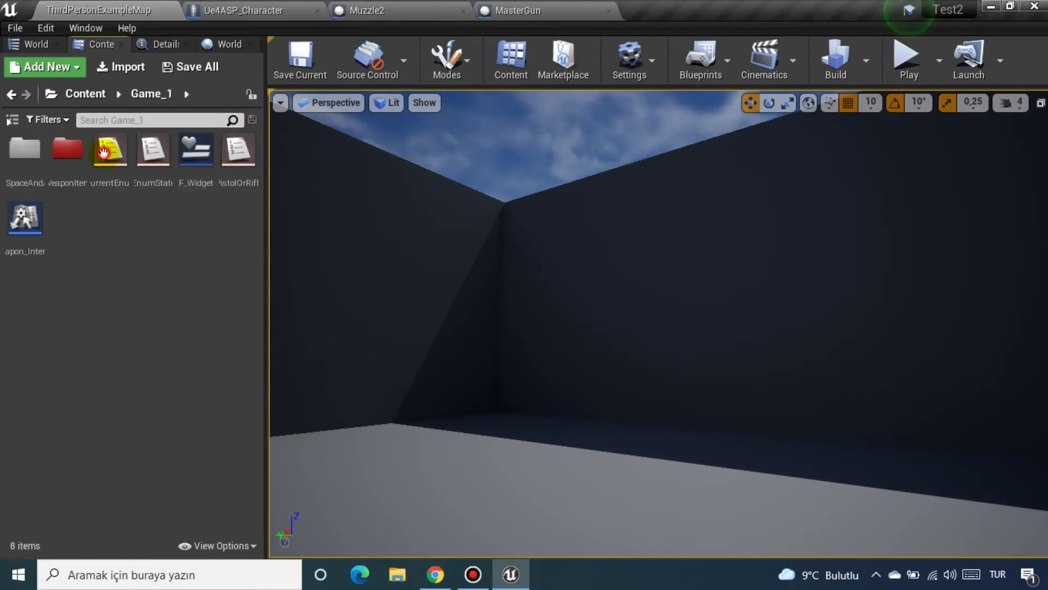
double_click(67, 151)
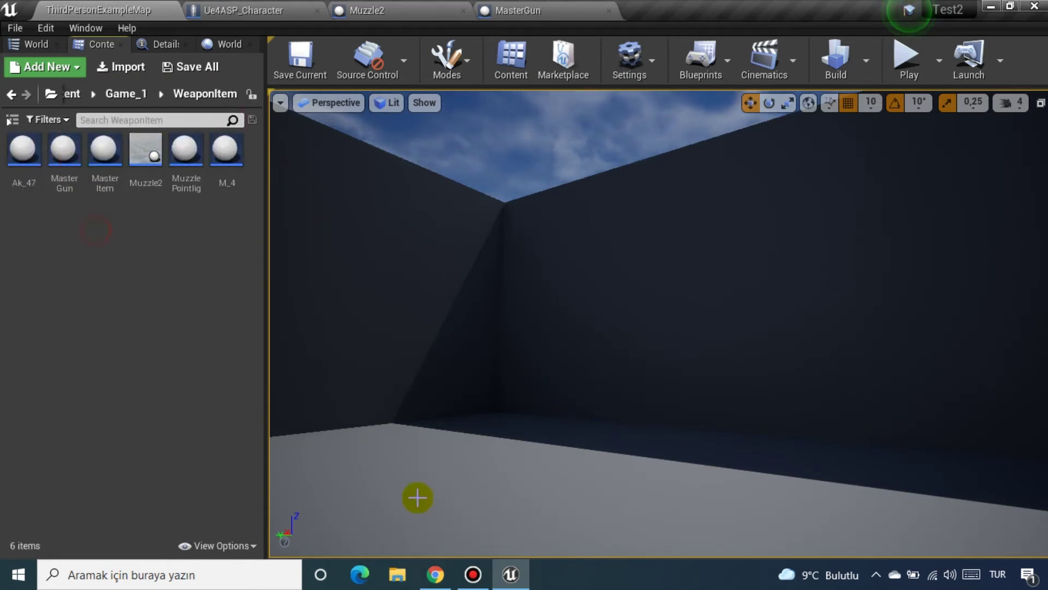
Step: Import ak-47.wav into WeaponItem, preview it, and name the asset Ak47SoundFire
click(442, 575)
mouse_move(103, 541)
mouse_down()
mouse_move(508, 575)
mouse_move(182, 327)
mouse_up()
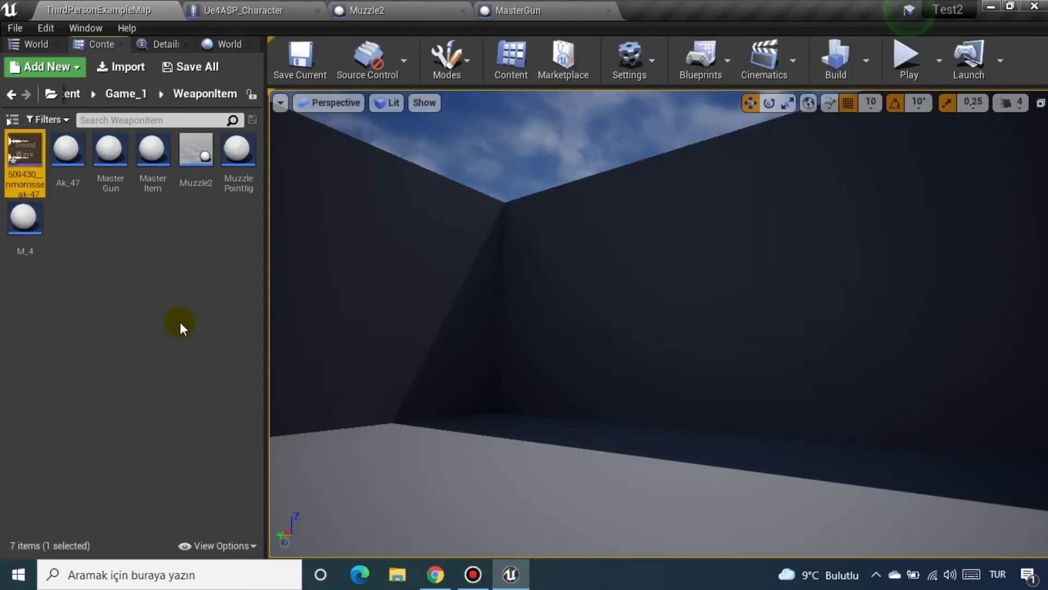
click(27, 175)
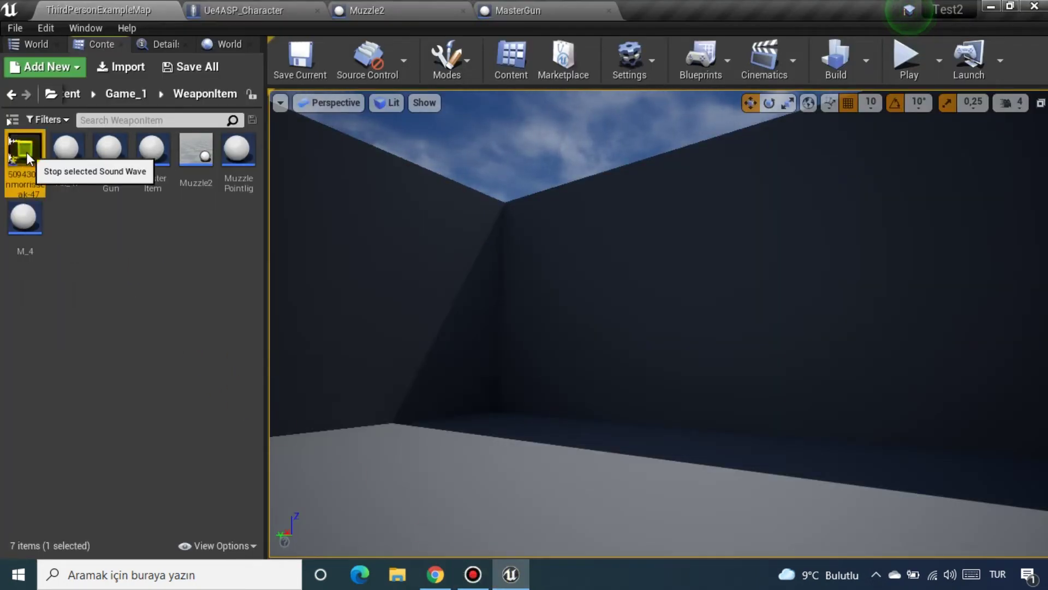
click(30, 179)
text(Ak47)
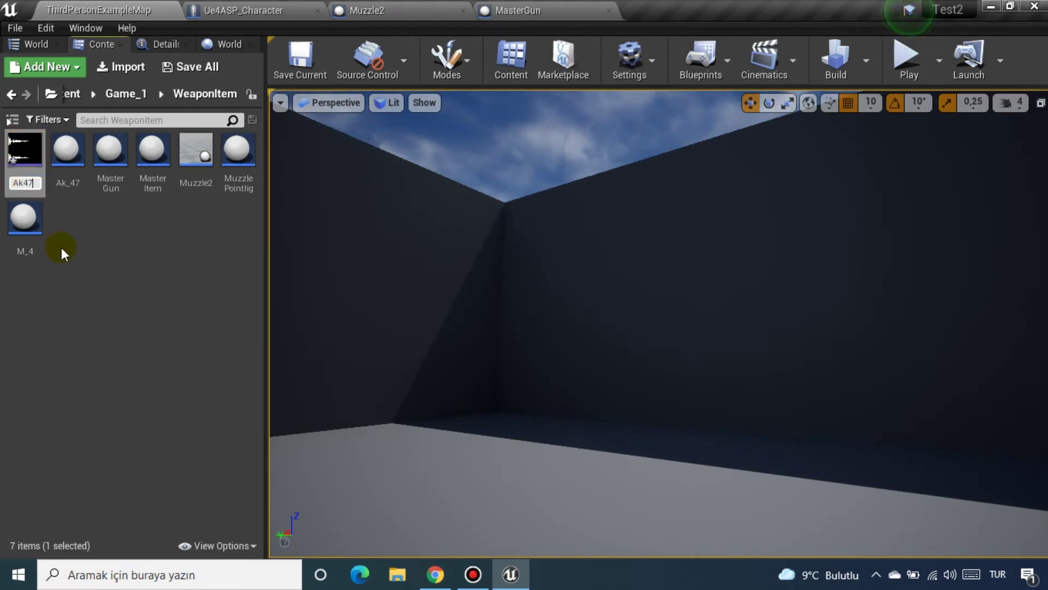
text(So)
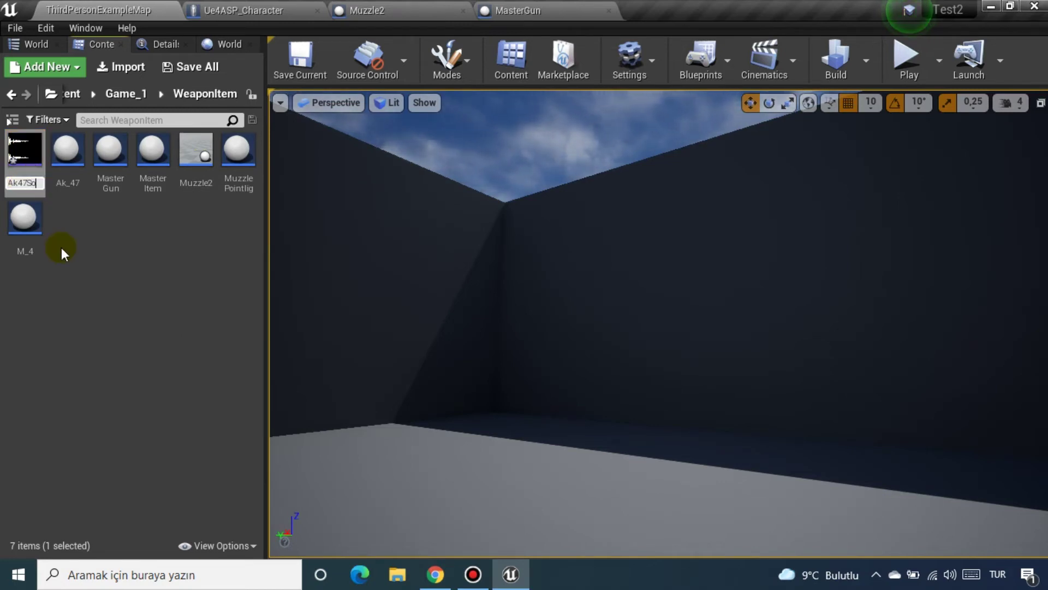
text(undFire)
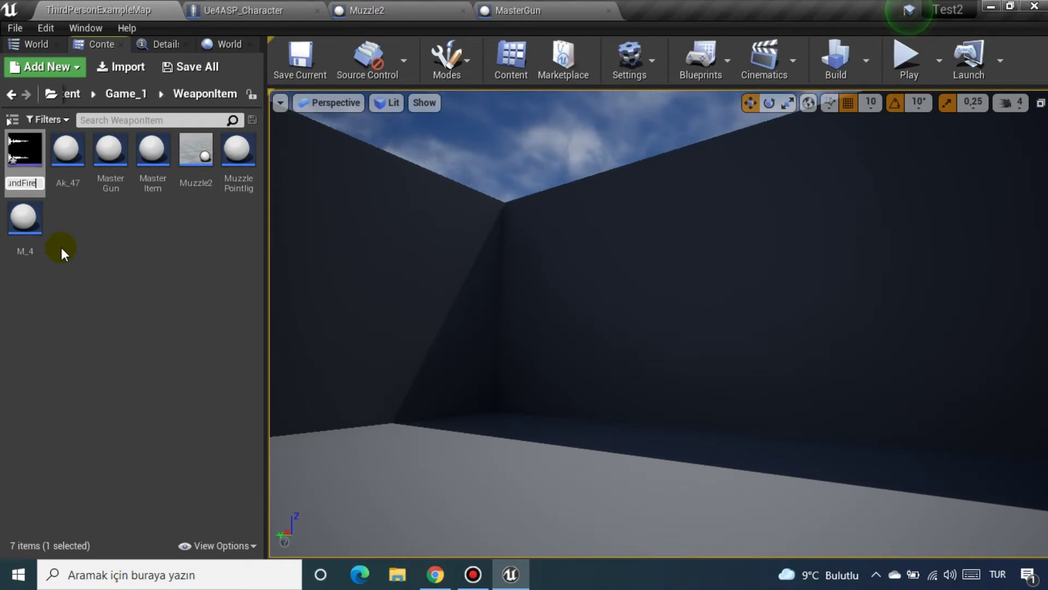
key(Return)
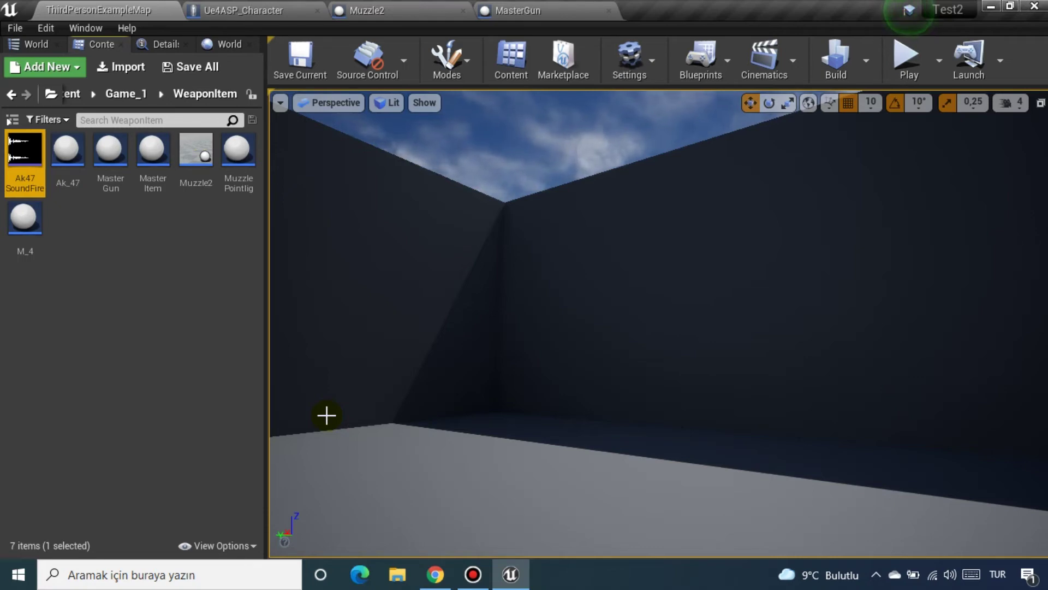
Step: Set the Play Sound at Location node's Sound to Ak47SoundFire and compile the blueprint
click(262, 10)
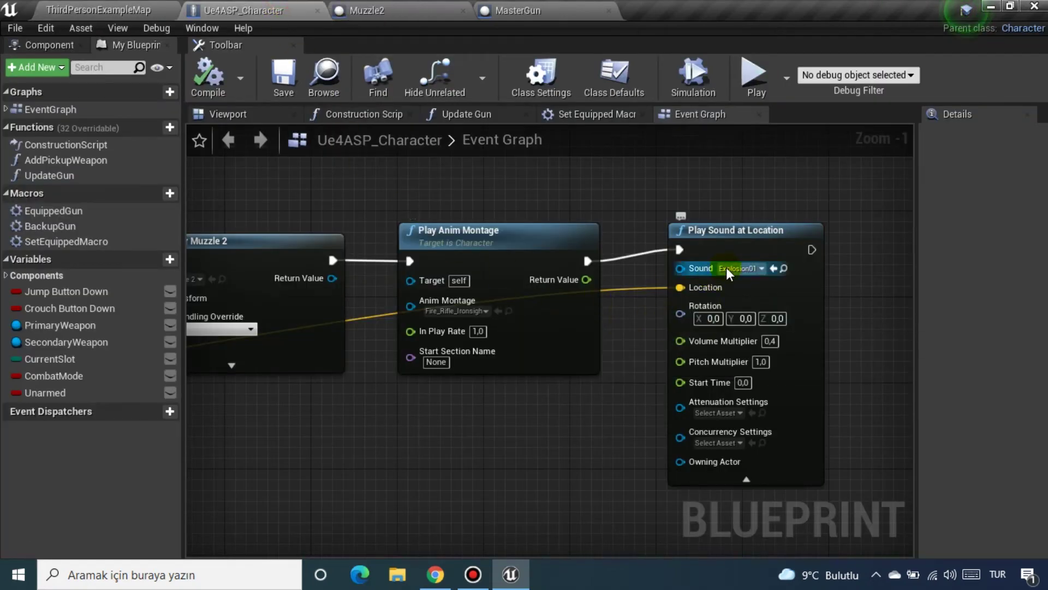
click(734, 268)
text(ak47)
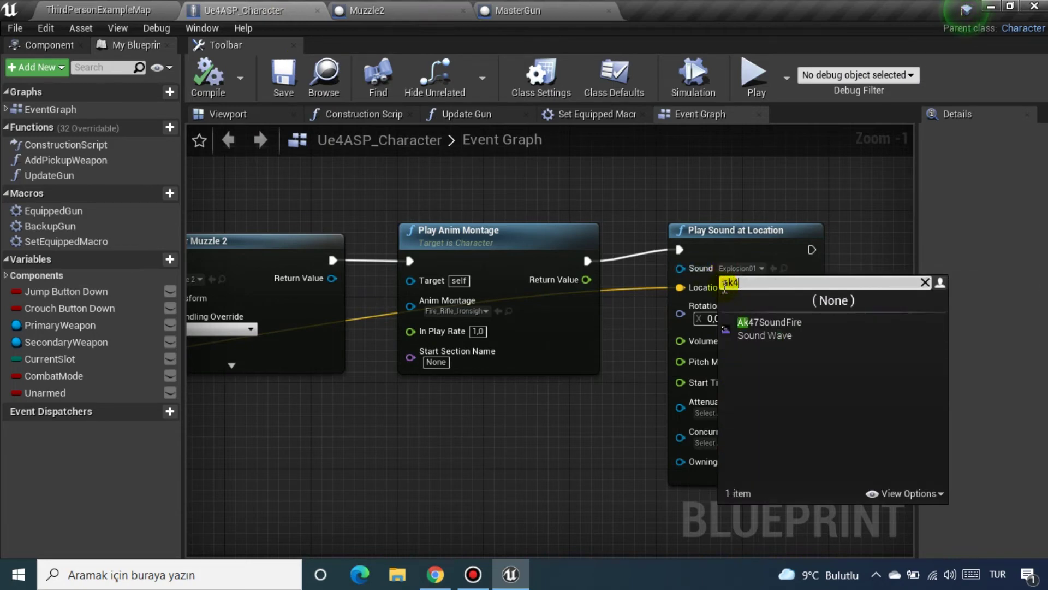
click(769, 328)
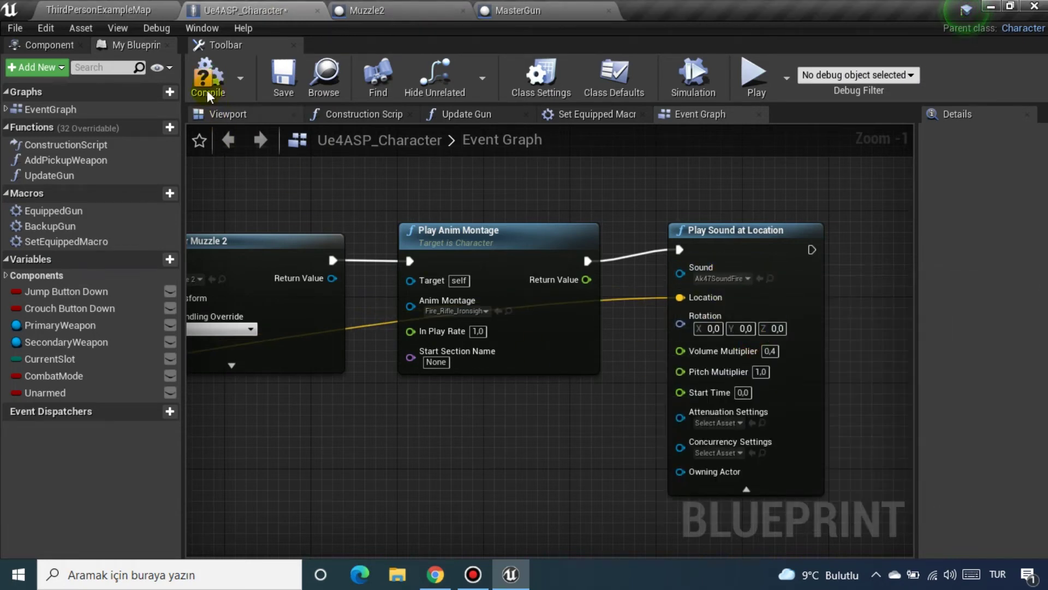
click(284, 74)
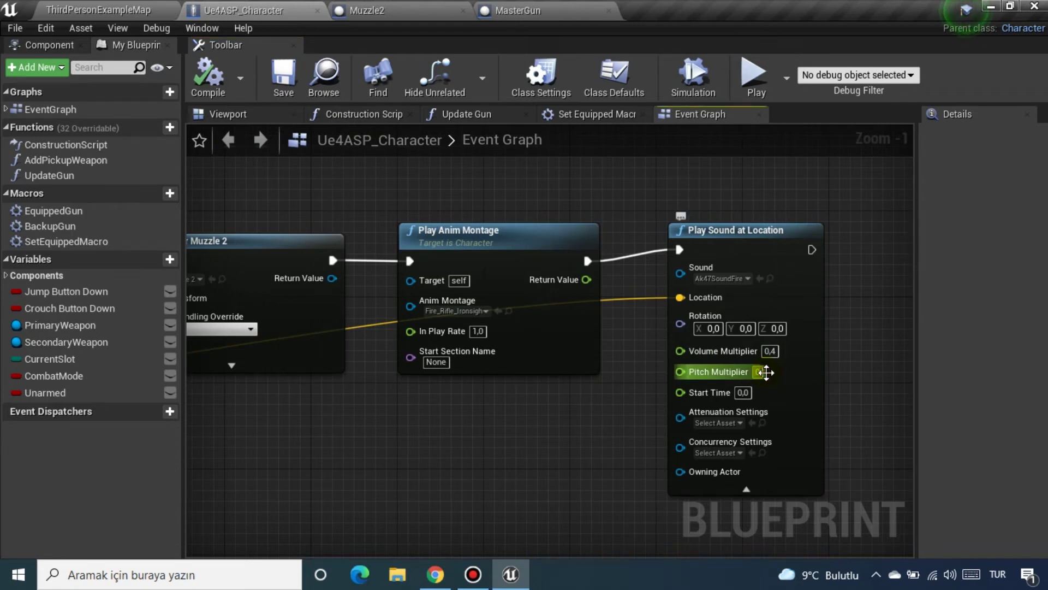
Step: Try a different pitch multiplier, restore it to 1,0, and save the character blueprint
drag(766, 372, 590, 412)
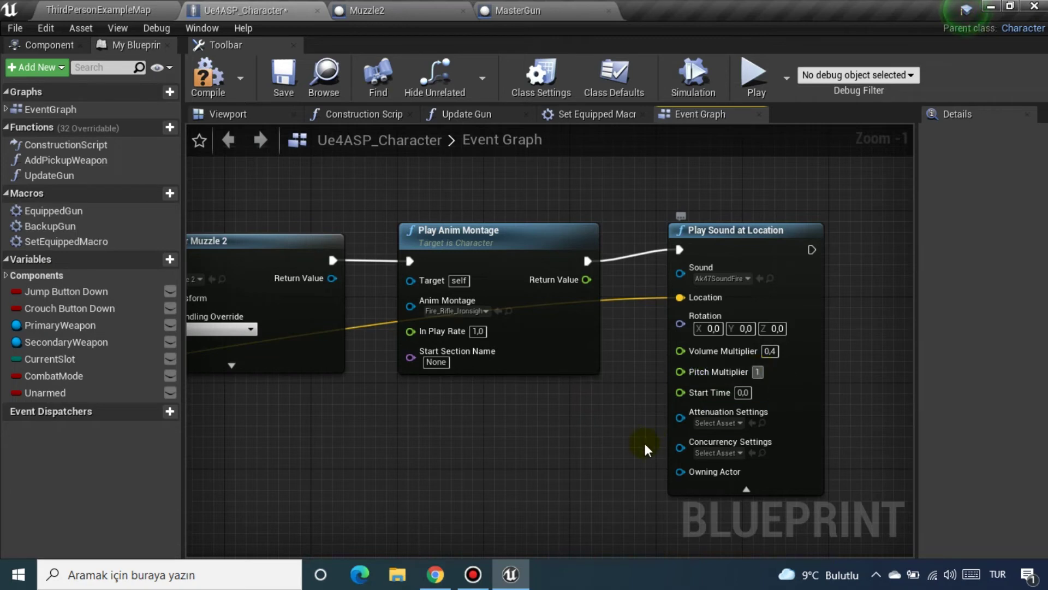
click(207, 76)
click(283, 76)
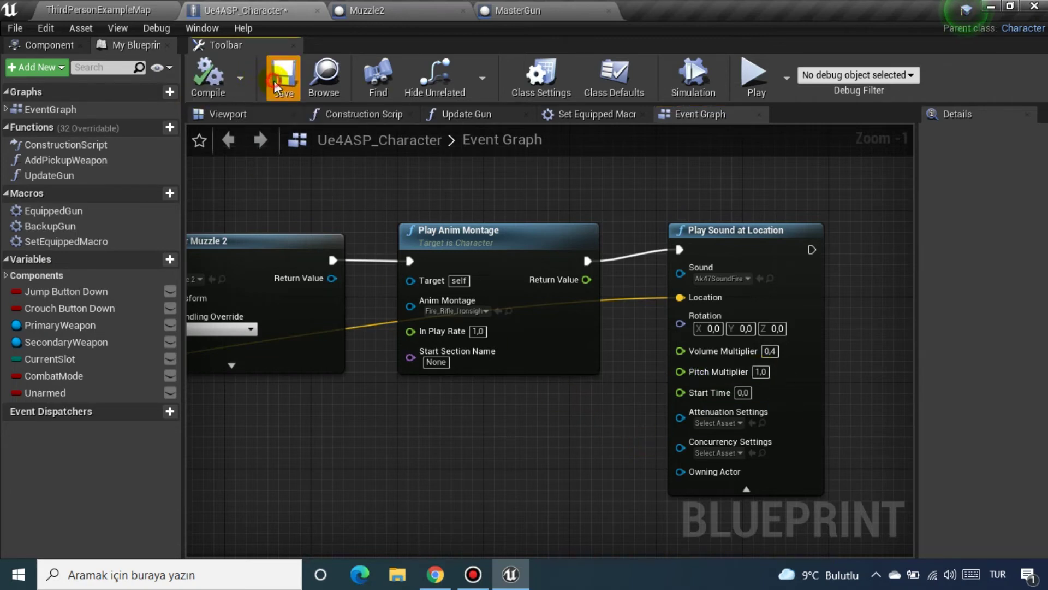
click(99, 10)
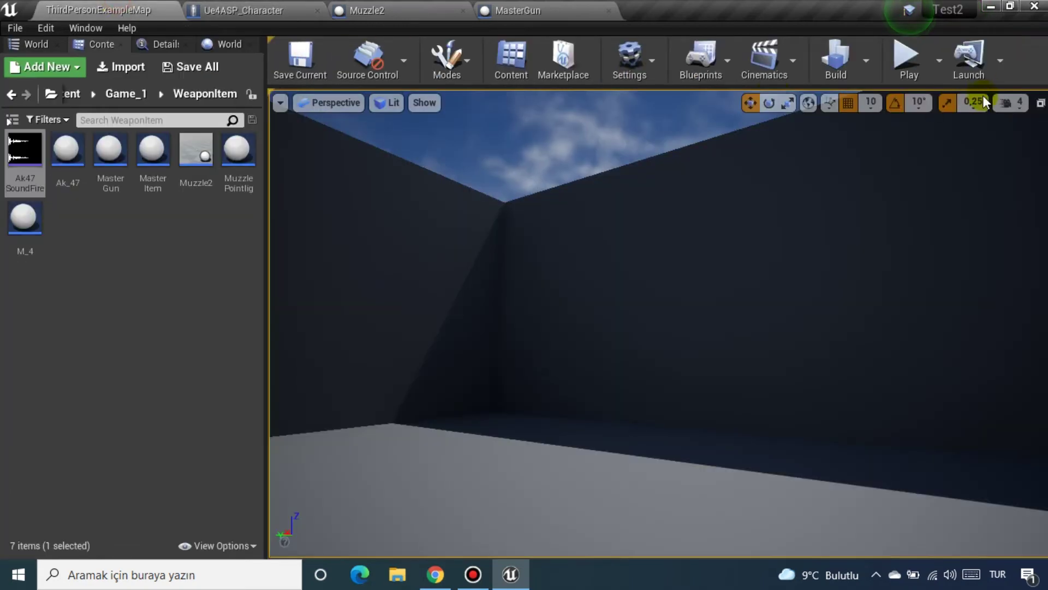
Step: Playtest the level, walking to and picking up the rifle to hear the firing sound
click(906, 59)
key(w)
key(w)
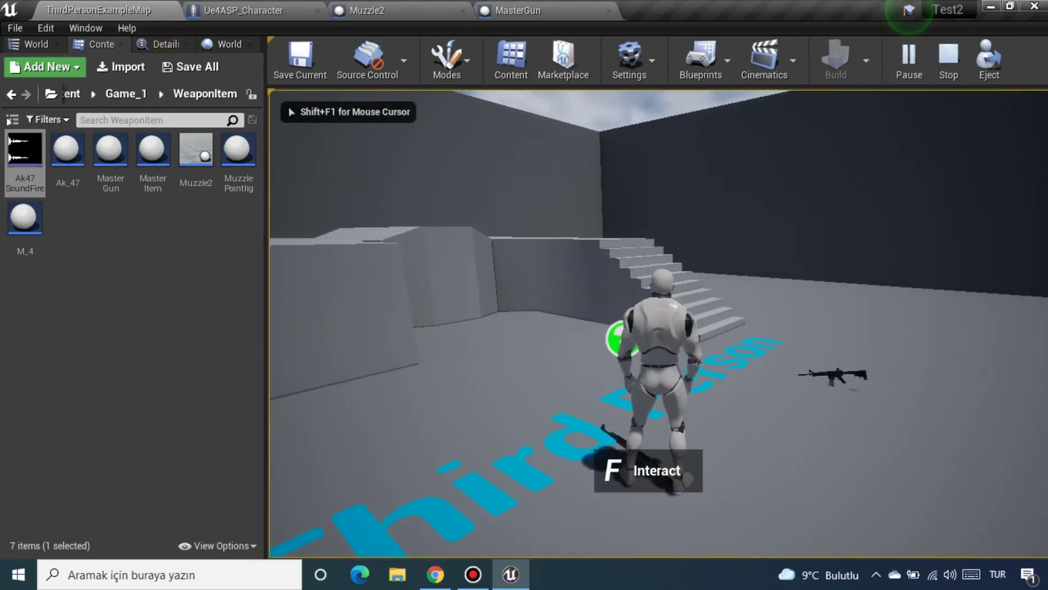
key(f)
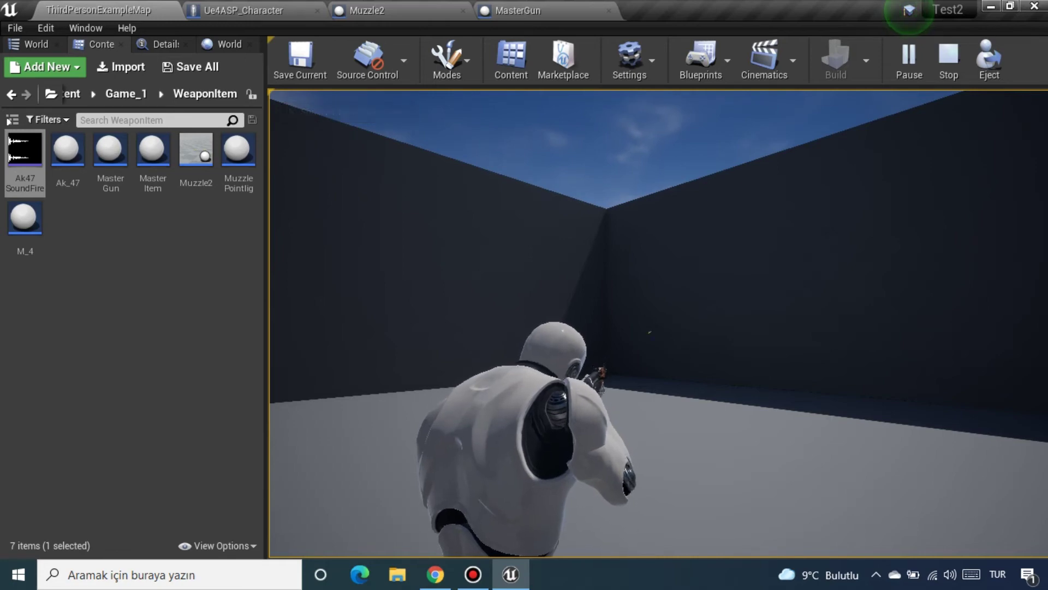
key(Escape)
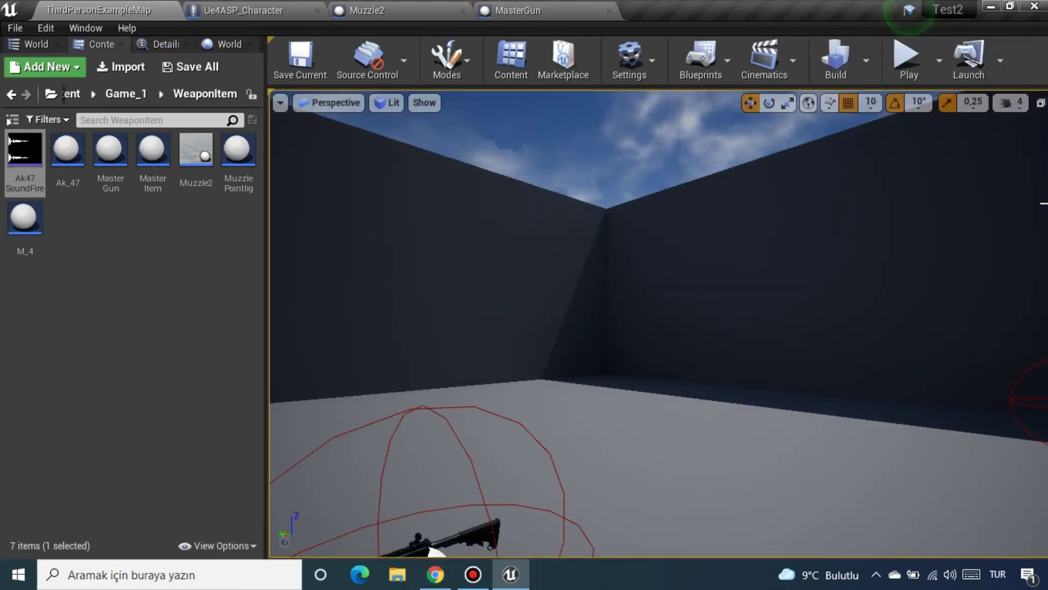
Step: Set the sound's Pitch Multiplier to 0,5 and recompile the character blueprint
click(257, 10)
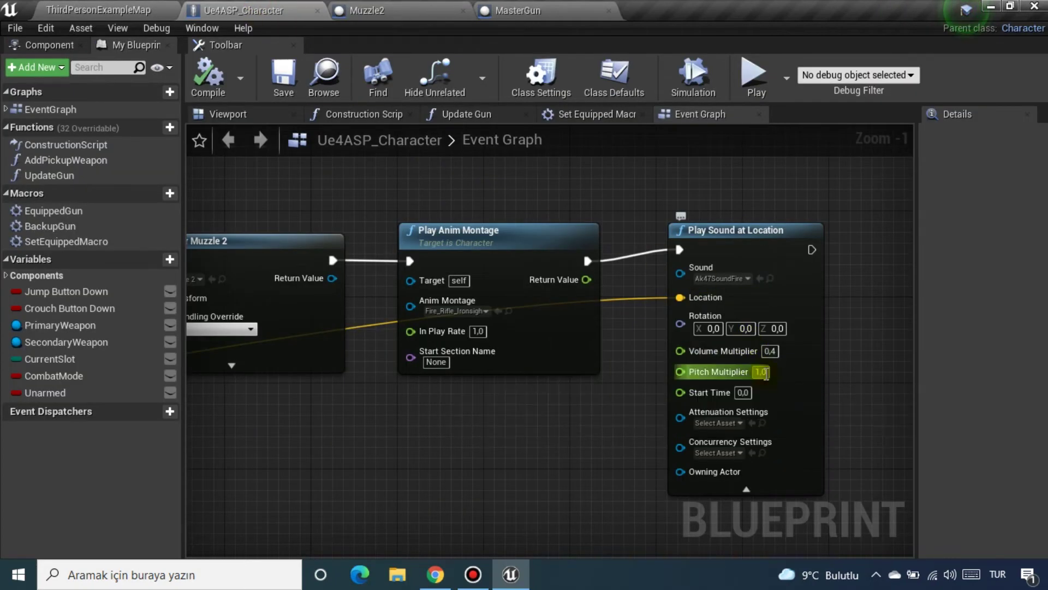
click(764, 372)
text(0,5)
key(Return)
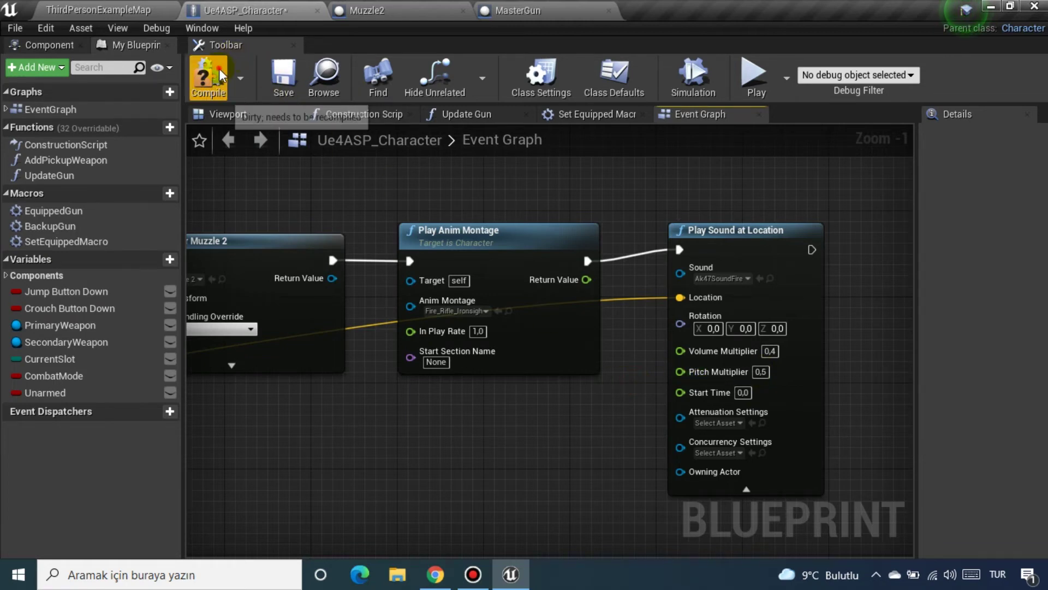
click(220, 75)
Step: Playtest the rifle at 0,5 pitch, then return and recompile the character blueprint
click(143, 10)
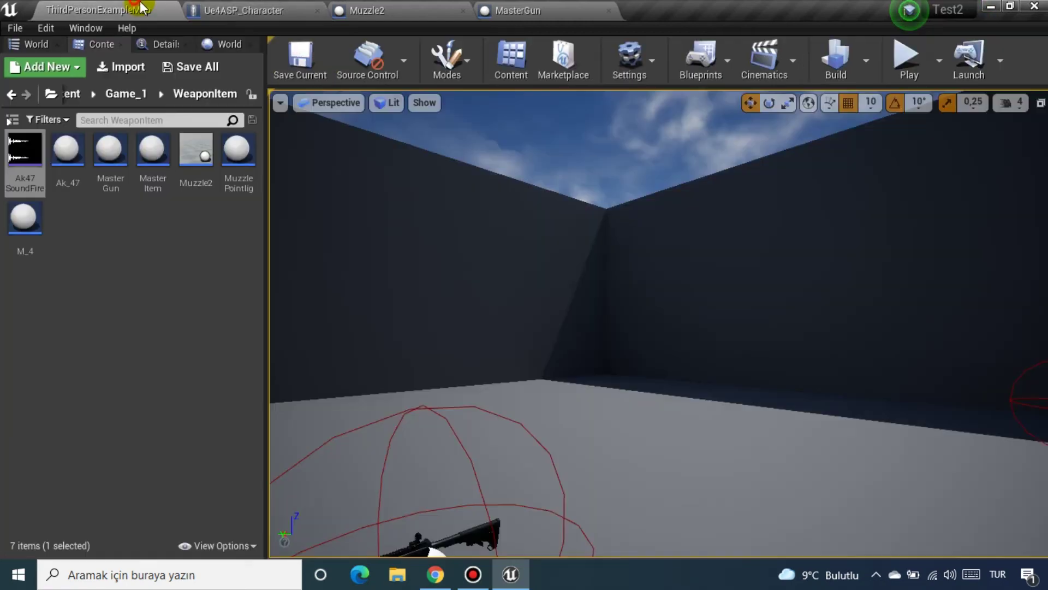
click(892, 58)
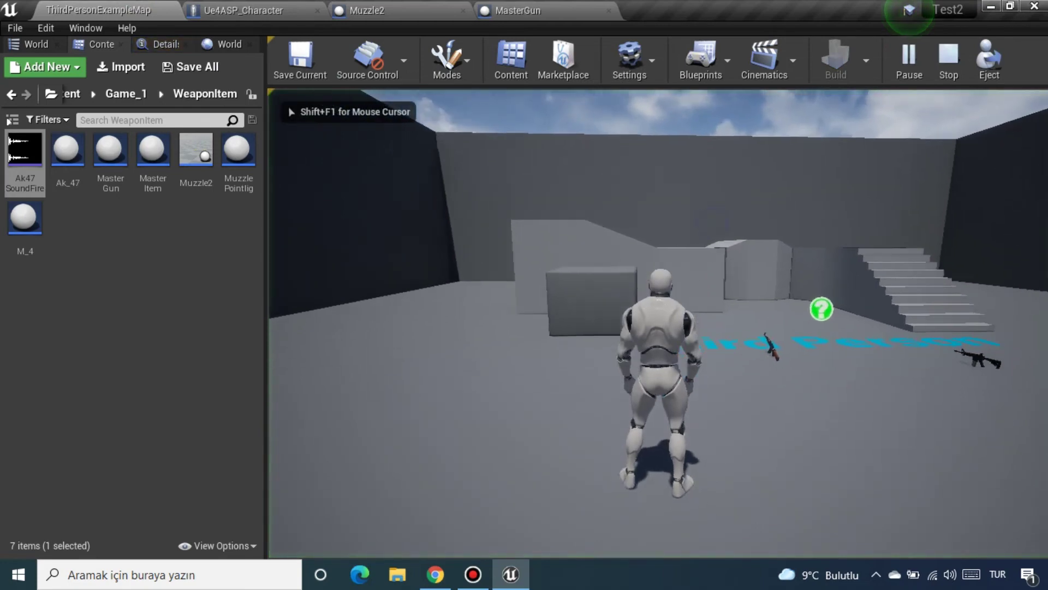
key(w)
key(f)
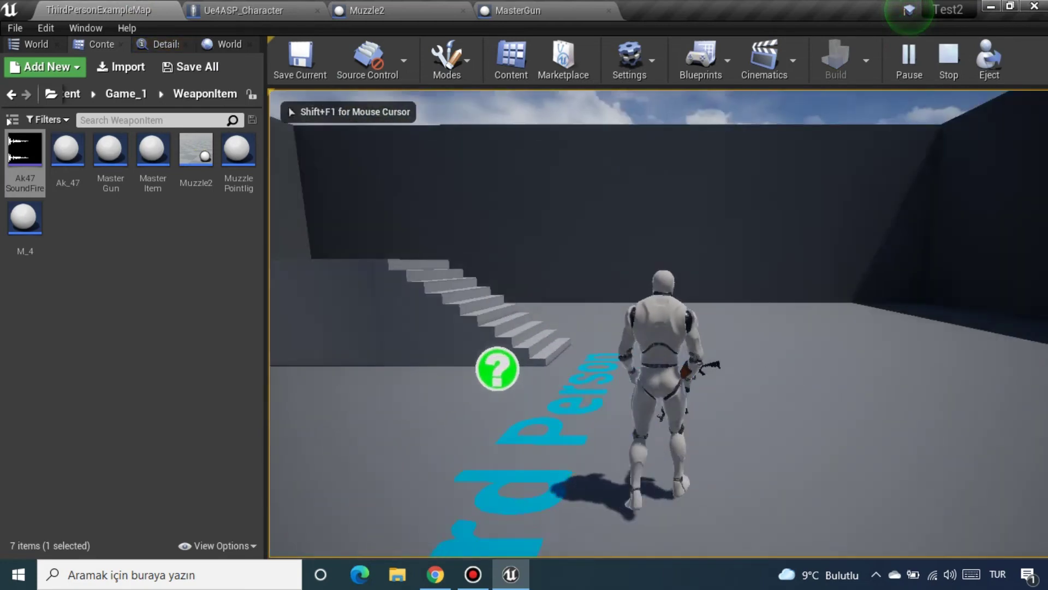
right_click(658, 324)
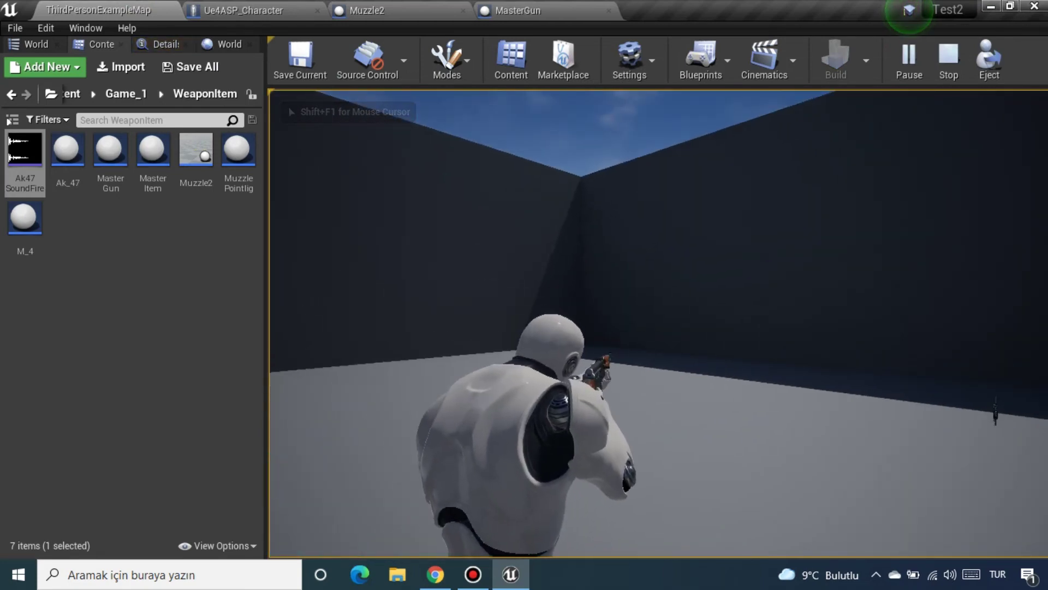
key(Escape)
click(244, 10)
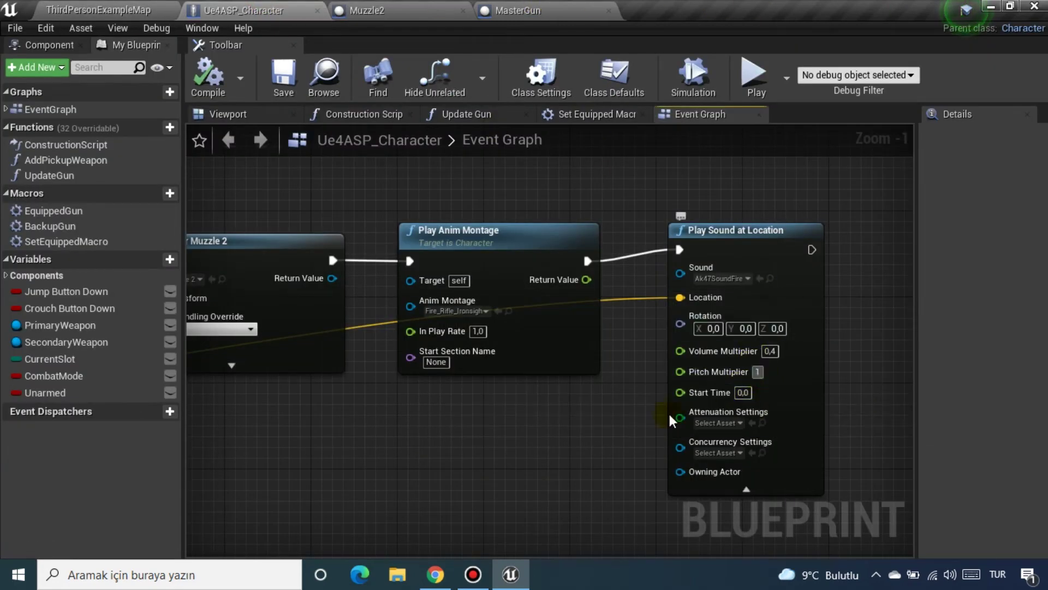
click(208, 76)
Step: Save the blueprint and chain a Spawn Actor from Class node off Play Sound at Location's exec output
click(284, 82)
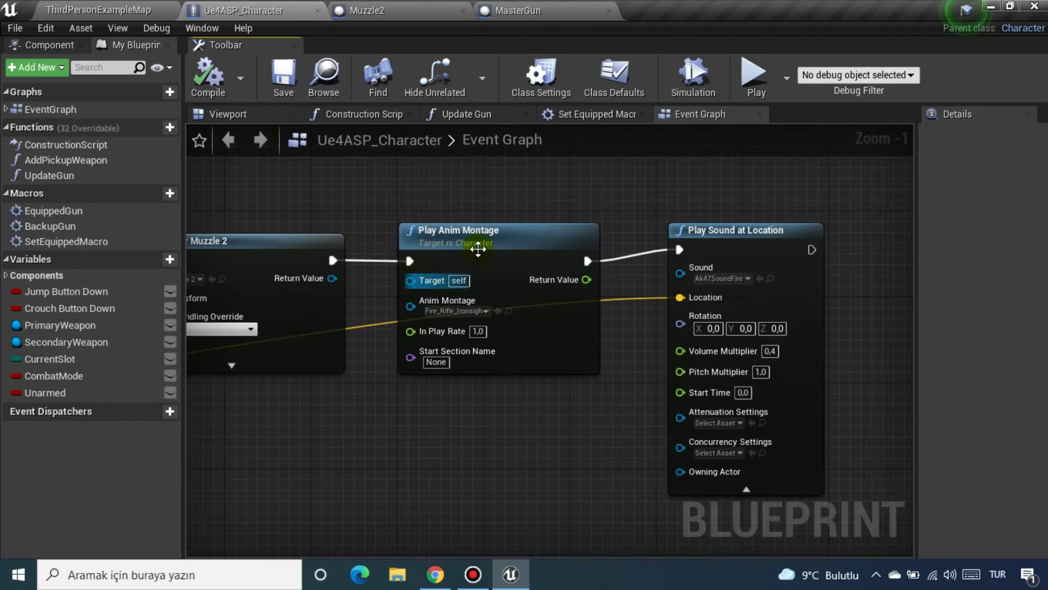
drag(726, 250, 705, 239)
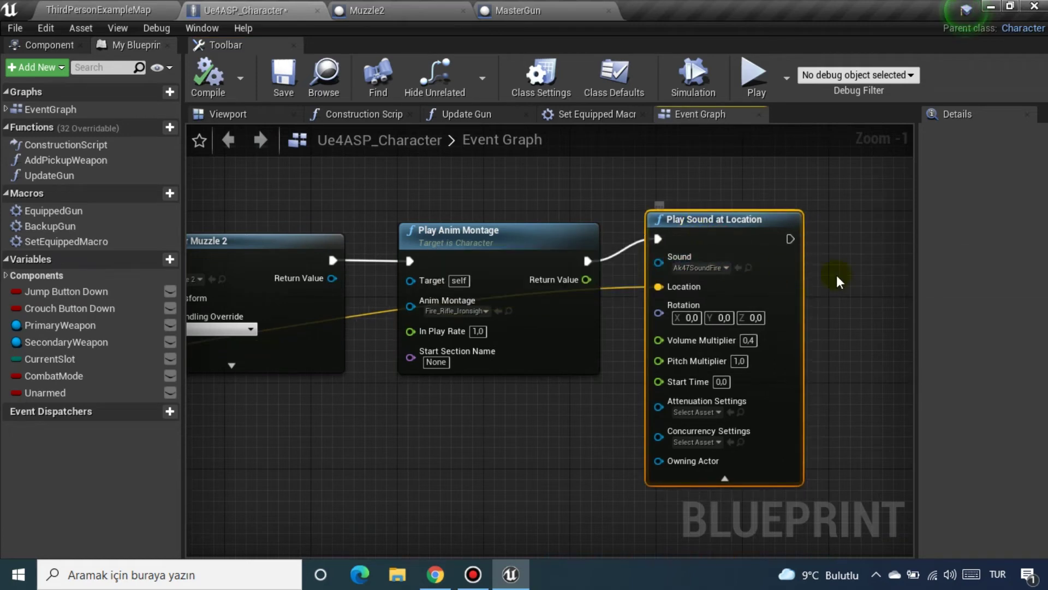
right_drag(837, 277, 516, 282)
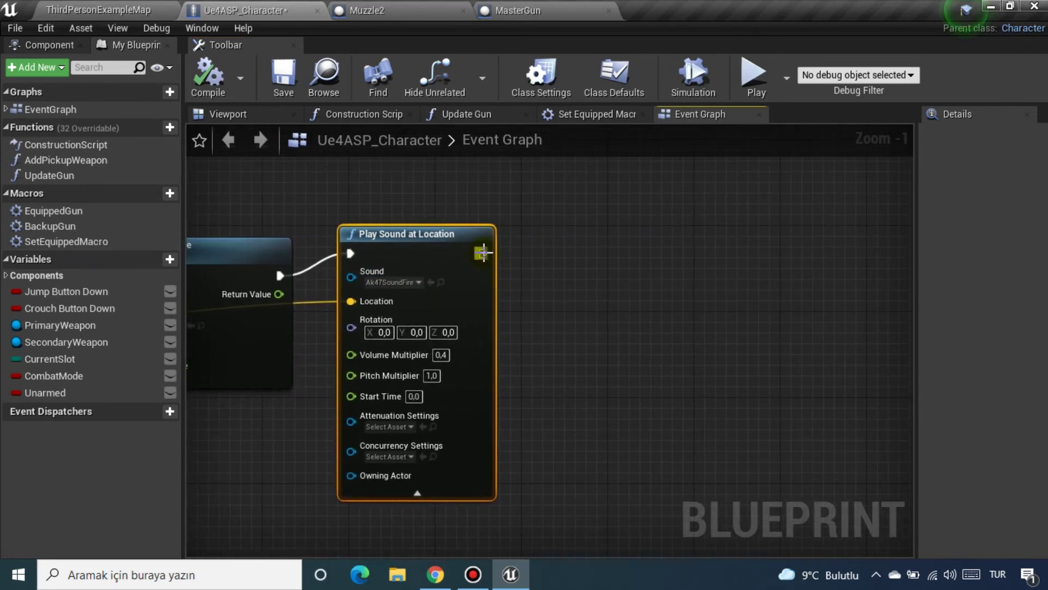
drag(484, 253, 575, 256)
text(a)
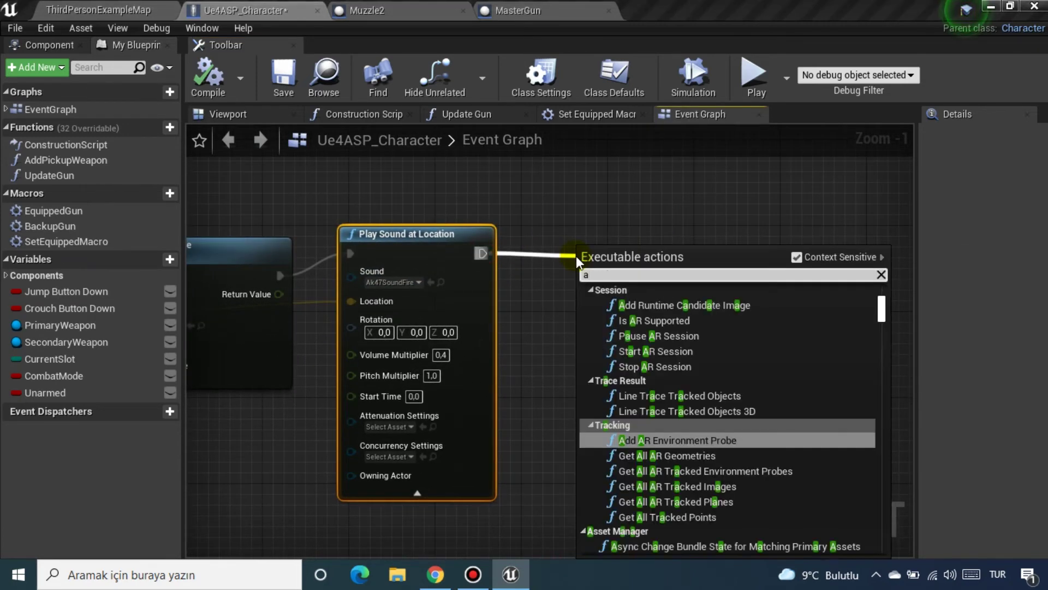
key(BackSpace)
text(spaw)
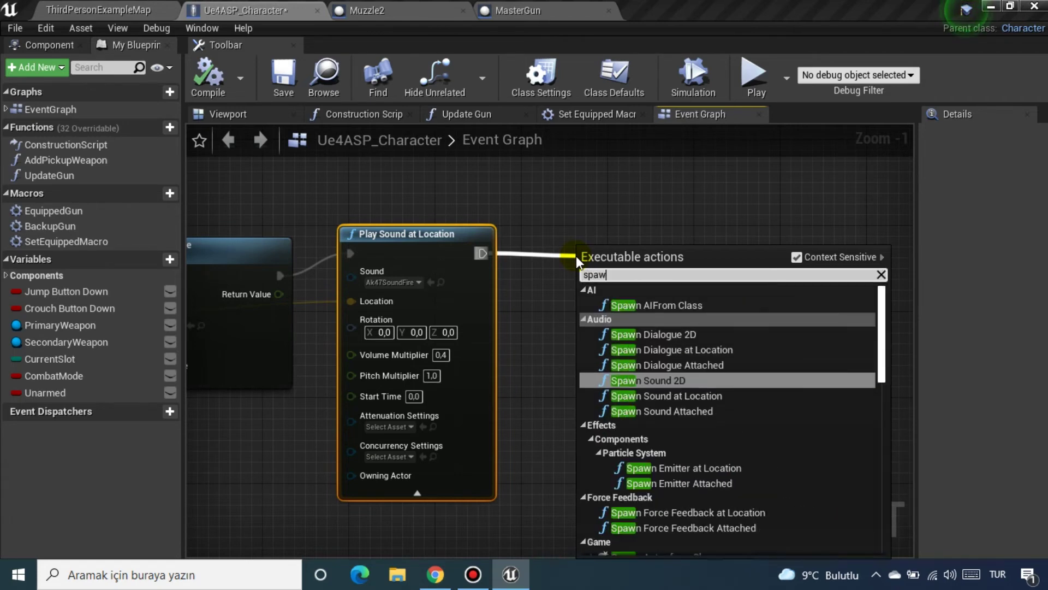
text(n ac)
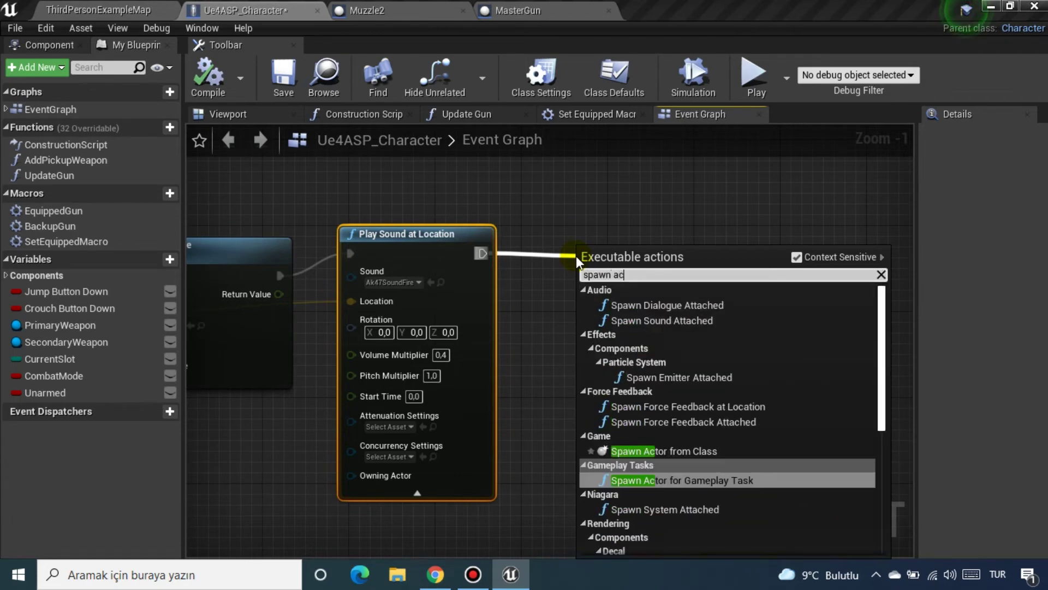
text(tor)
key(Return)
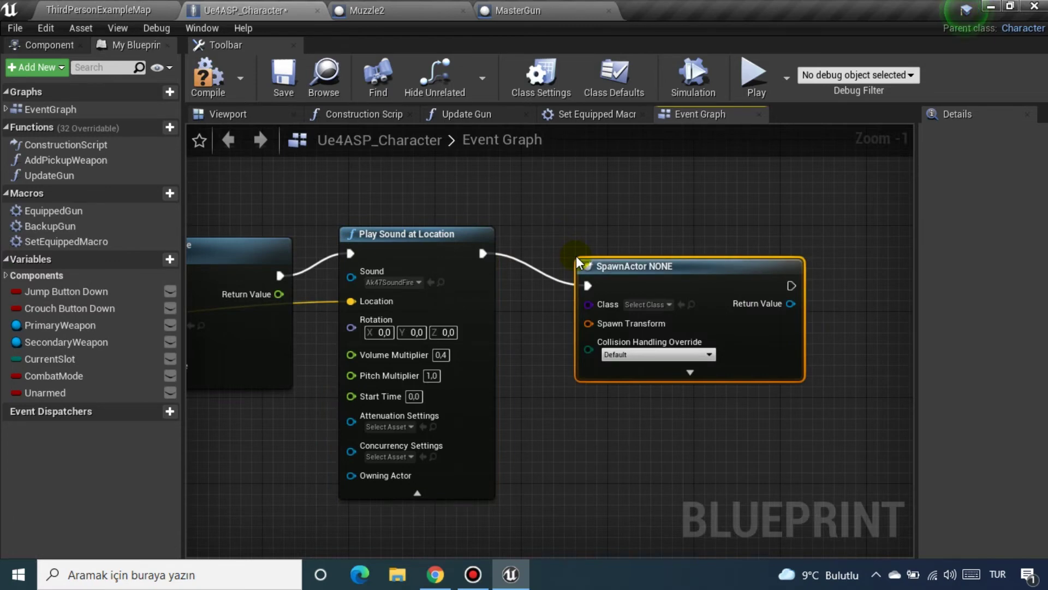
click(643, 267)
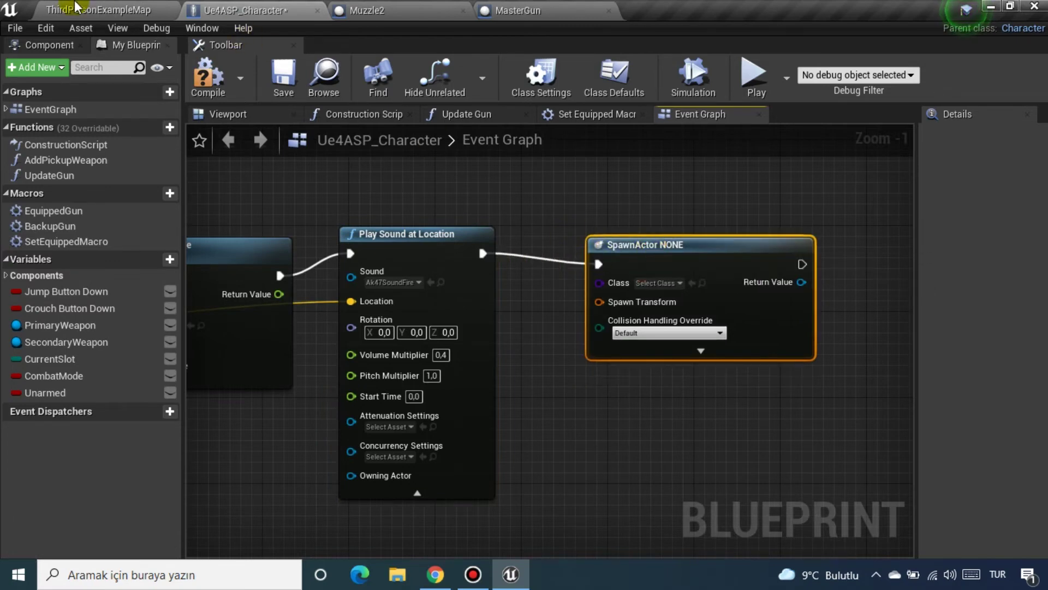
click(77, 10)
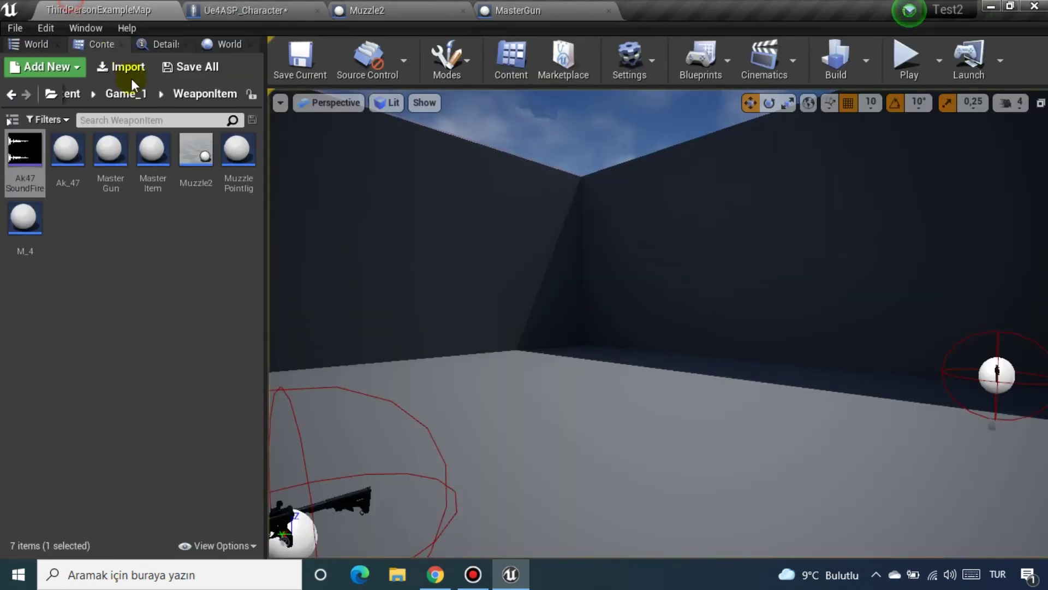
double_click(241, 169)
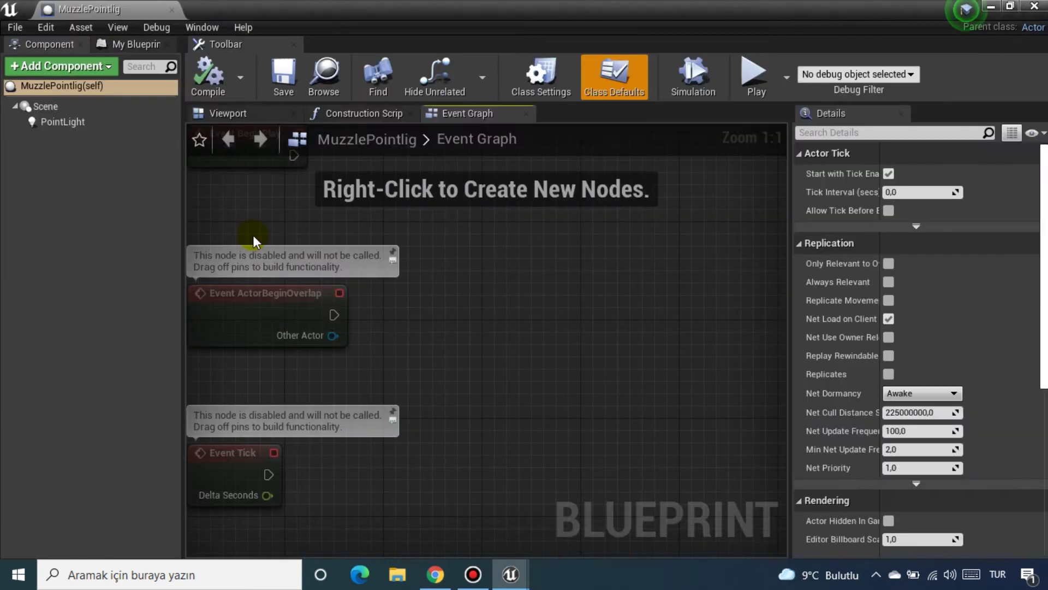
click(215, 113)
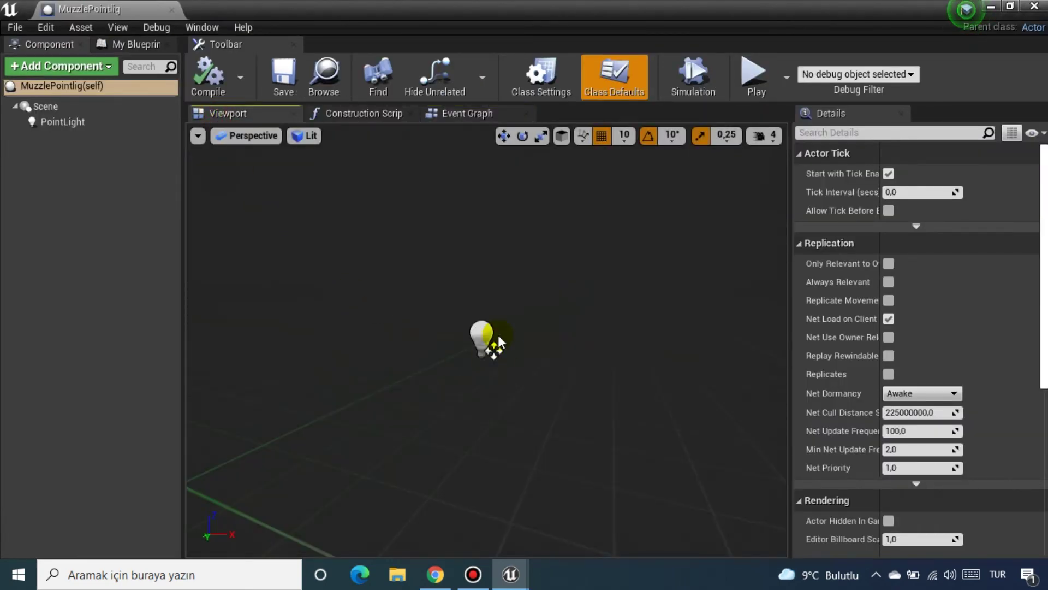
click(63, 122)
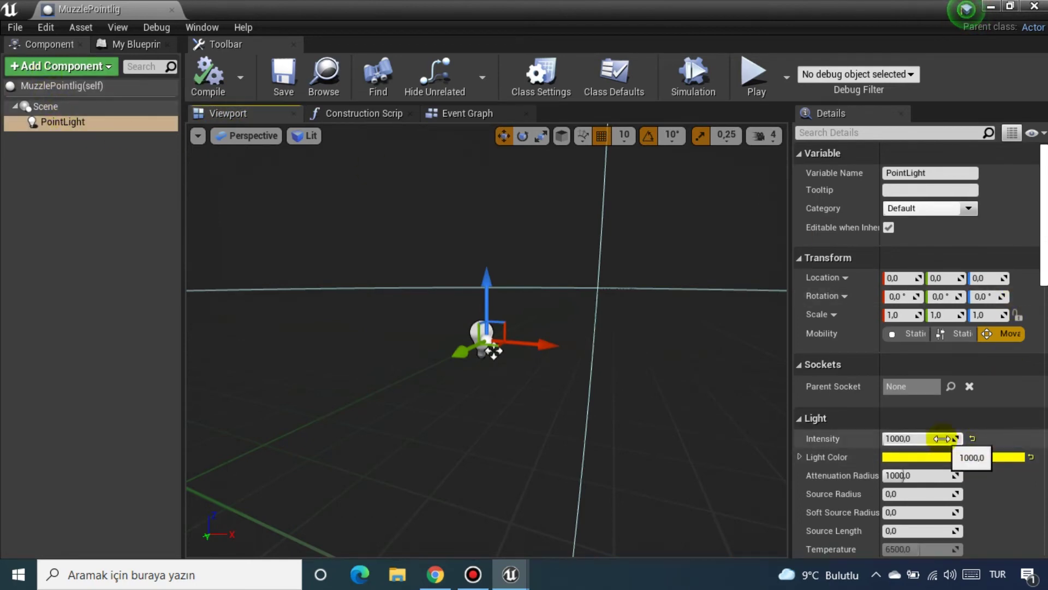
click(267, 71)
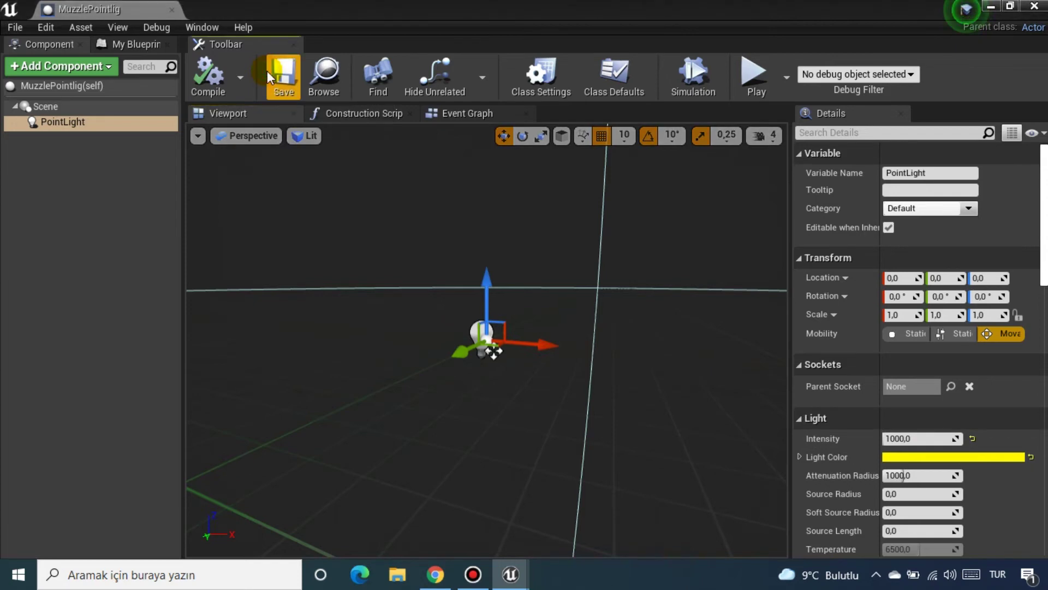
click(171, 9)
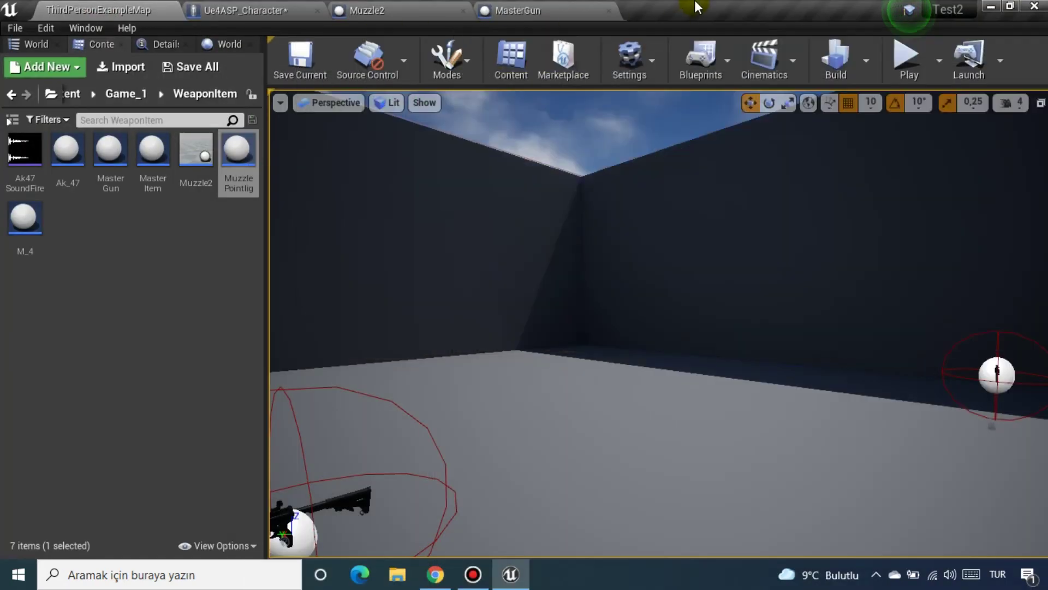
drag(697, 7, 689, 10)
Step: Set the SpawnActor node's Class to MuzzlePointlig and compile the character blueprint
click(246, 9)
click(670, 282)
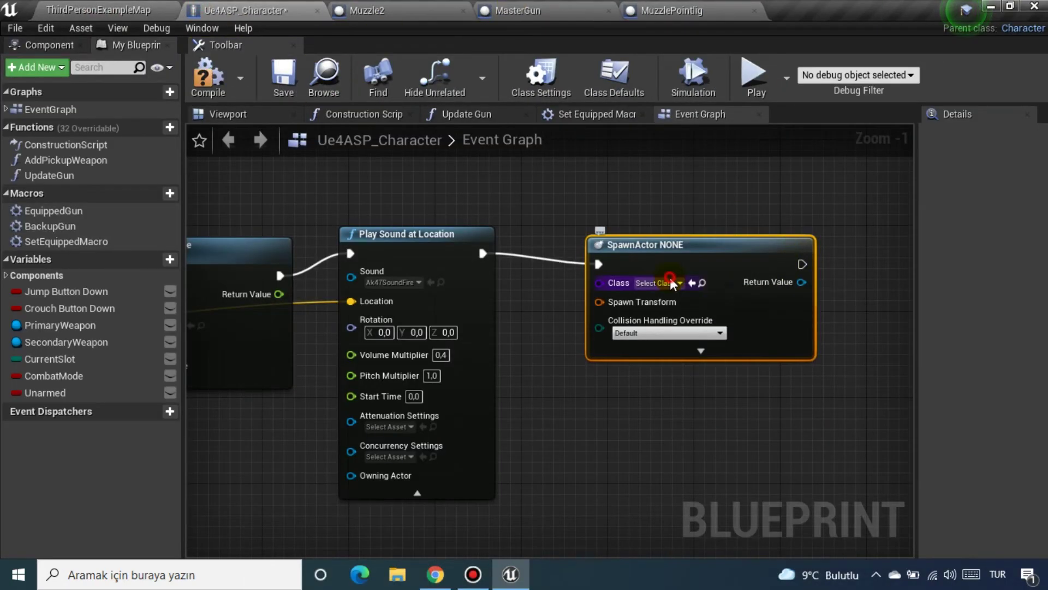
click(670, 282)
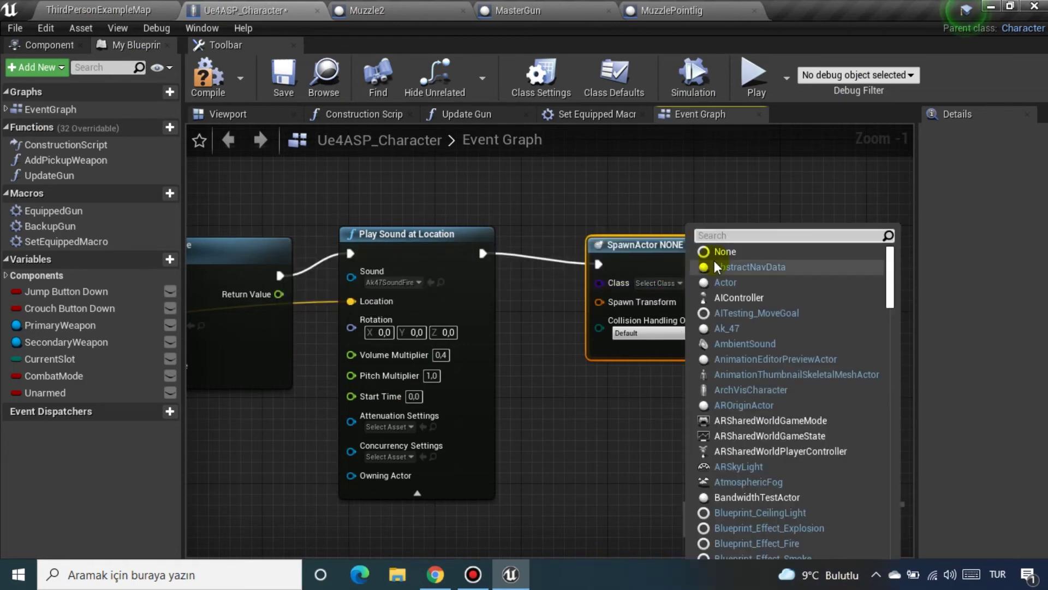
text(muzz)
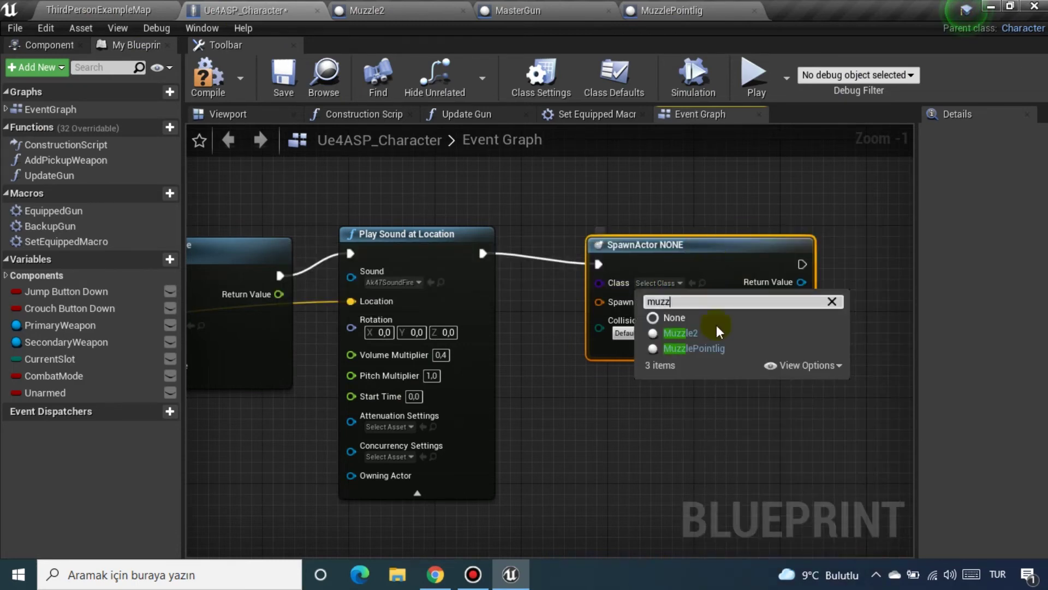
click(718, 349)
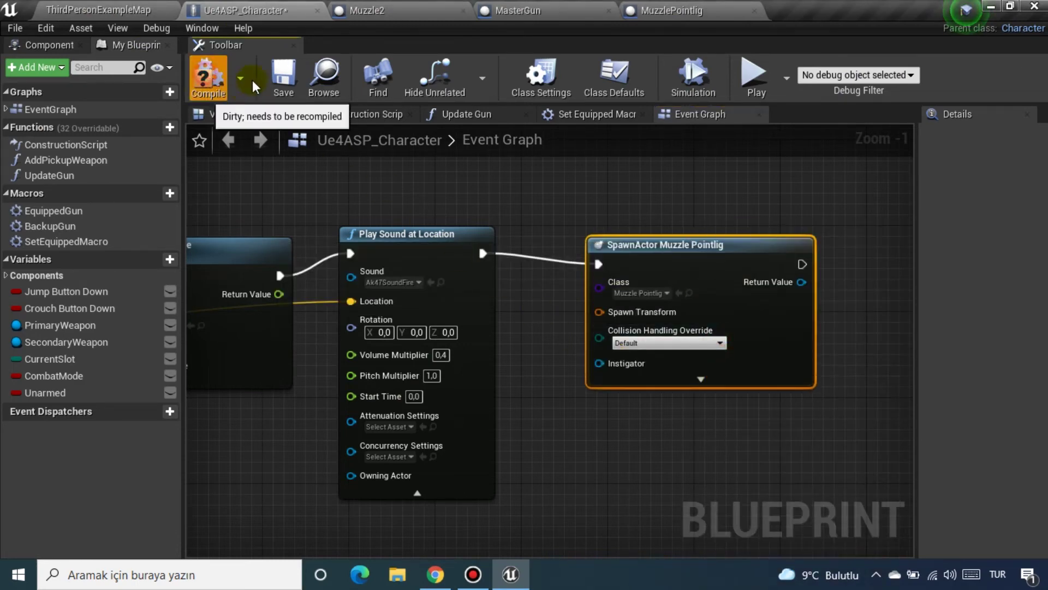
click(278, 76)
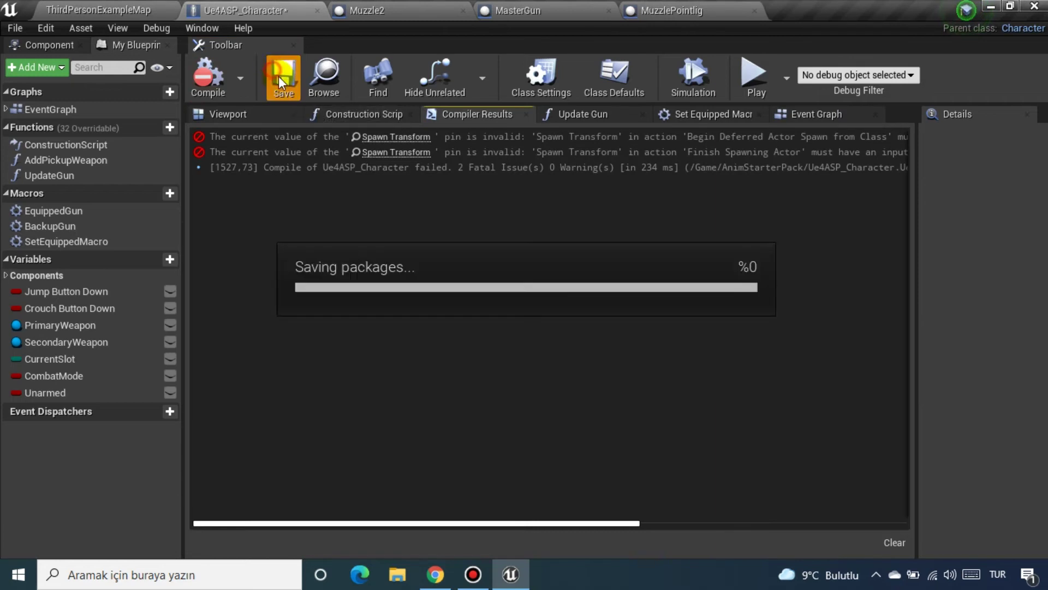
click(533, 115)
click(705, 114)
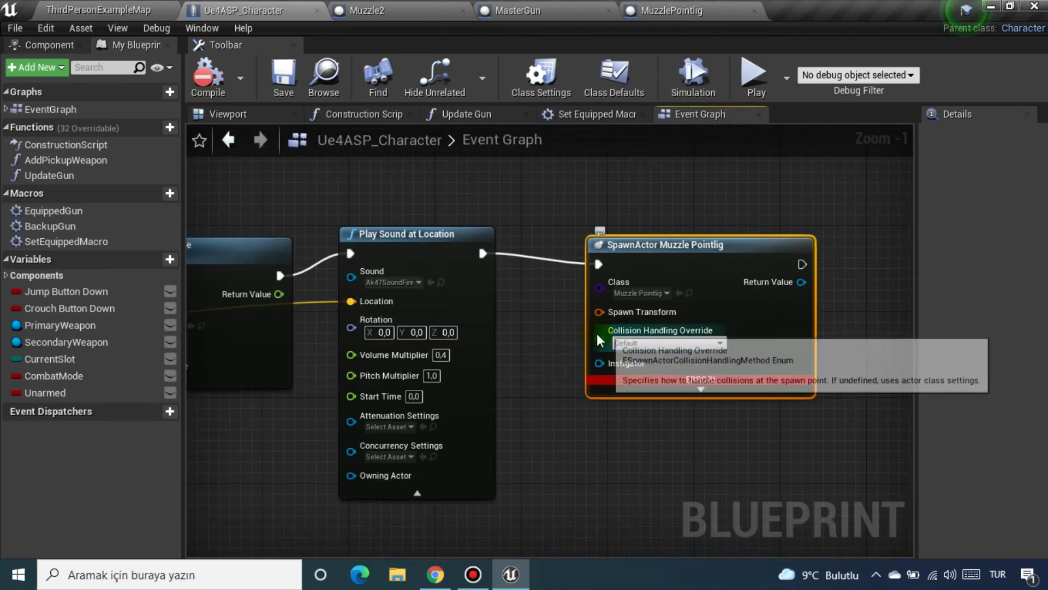
Step: Split Spawn Transform, wire the muzzle Get Socket Location into its Location, then compile and save
right_drag(593, 316, 733, 264)
right_click(733, 265)
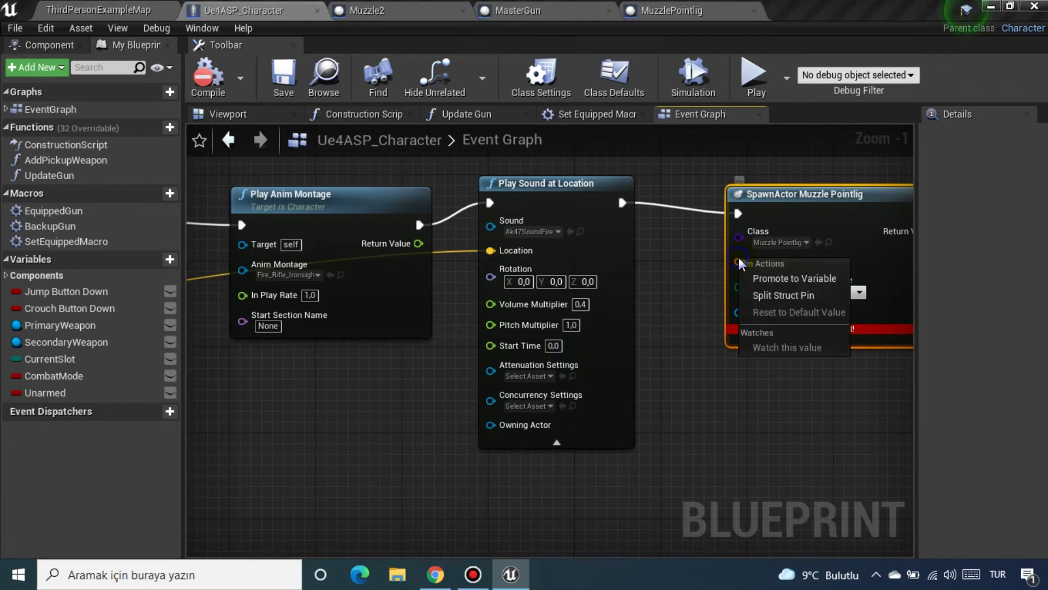
click(765, 293)
right_drag(713, 357, 901, 350)
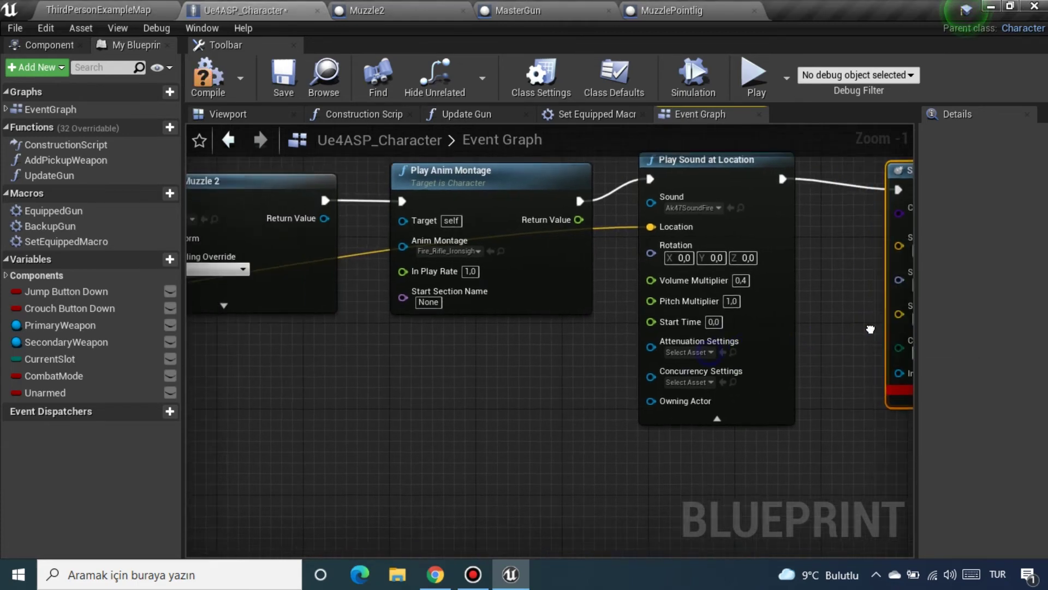
right_drag(562, 344, 813, 333)
right_drag(443, 375, 452, 375)
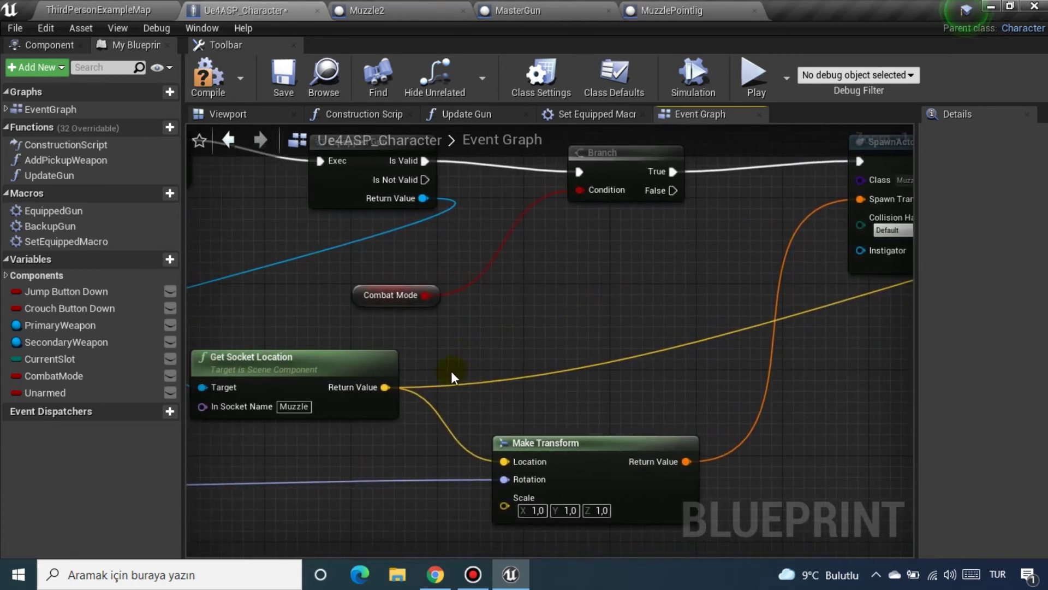
drag(385, 387, 670, 201)
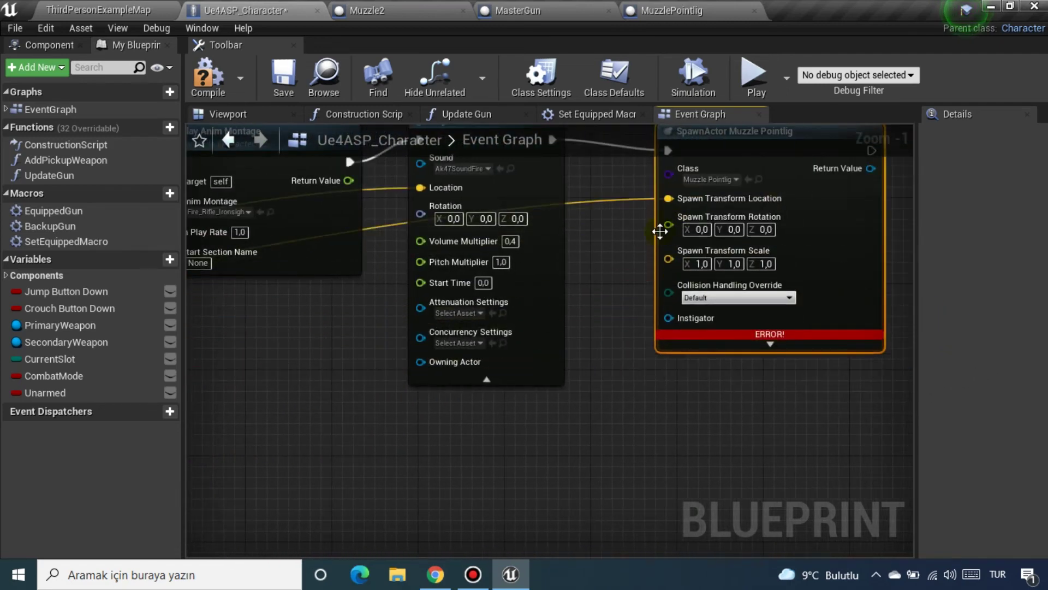
click(207, 77)
click(284, 77)
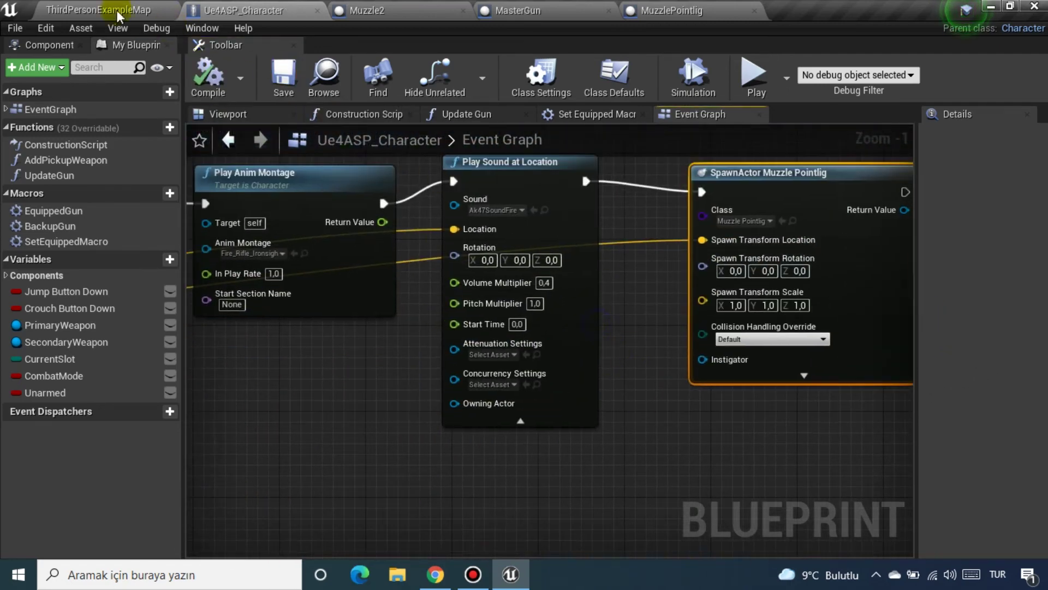
click(113, 10)
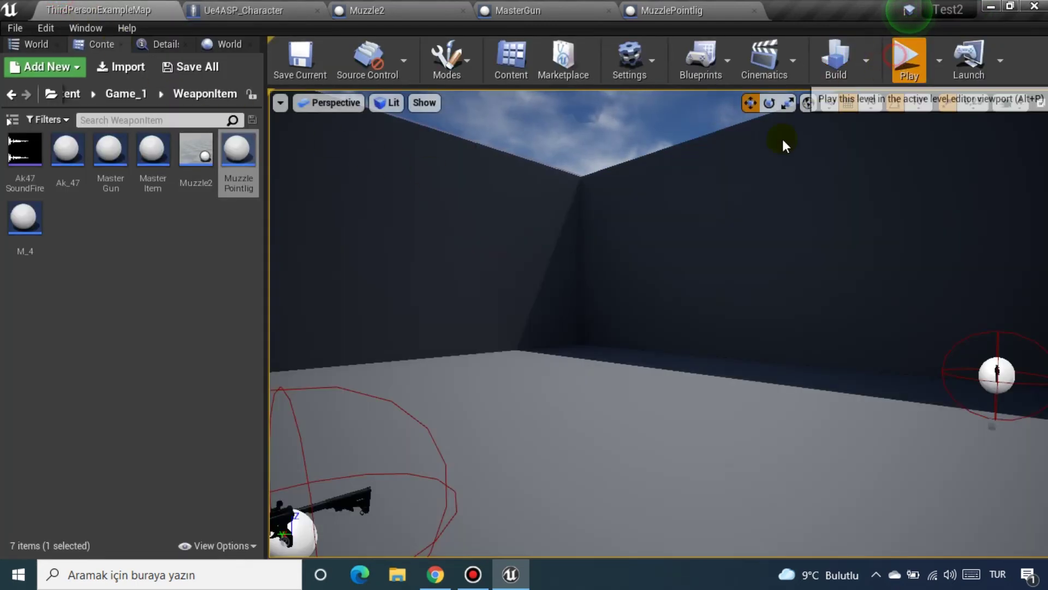
Step: Play the level and fire the rifle repeatedly to see the yellow muzzle light, then stop
click(906, 57)
key(w)
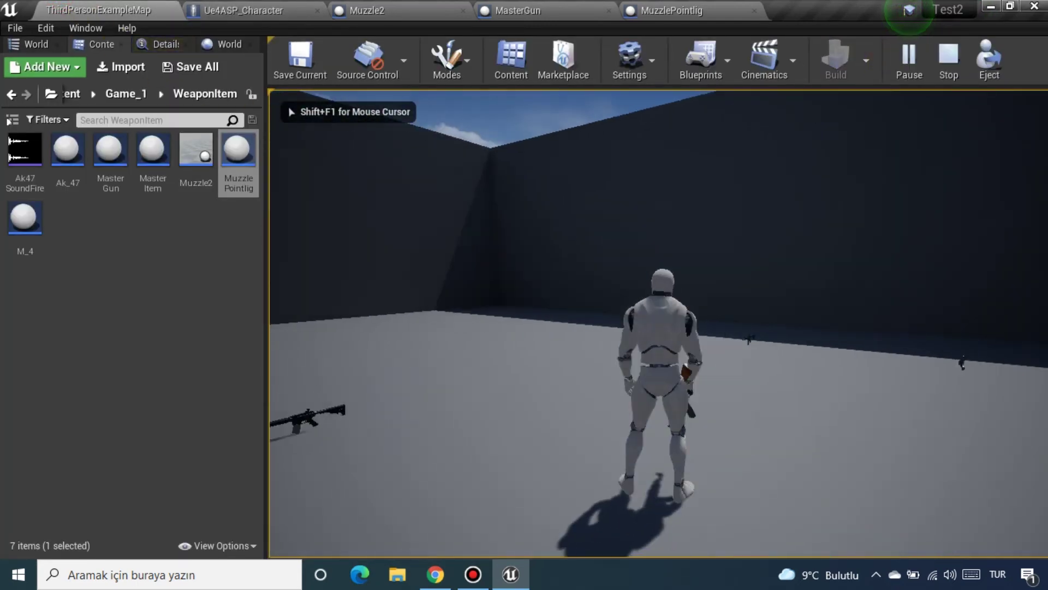
right_drag(659, 323, 659, 323)
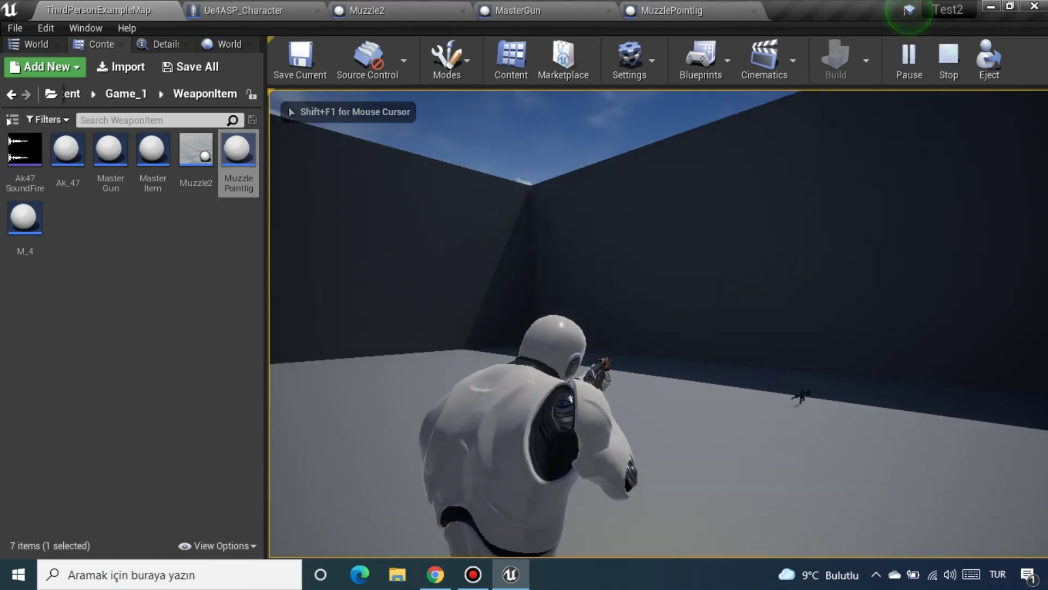
click(658, 323)
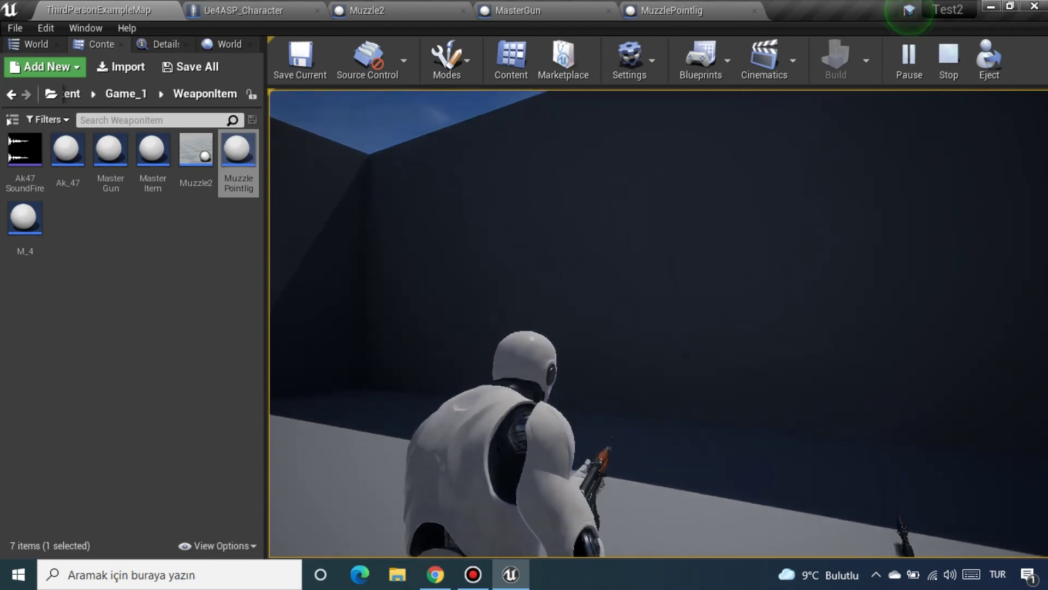
key(w)
click(658, 324)
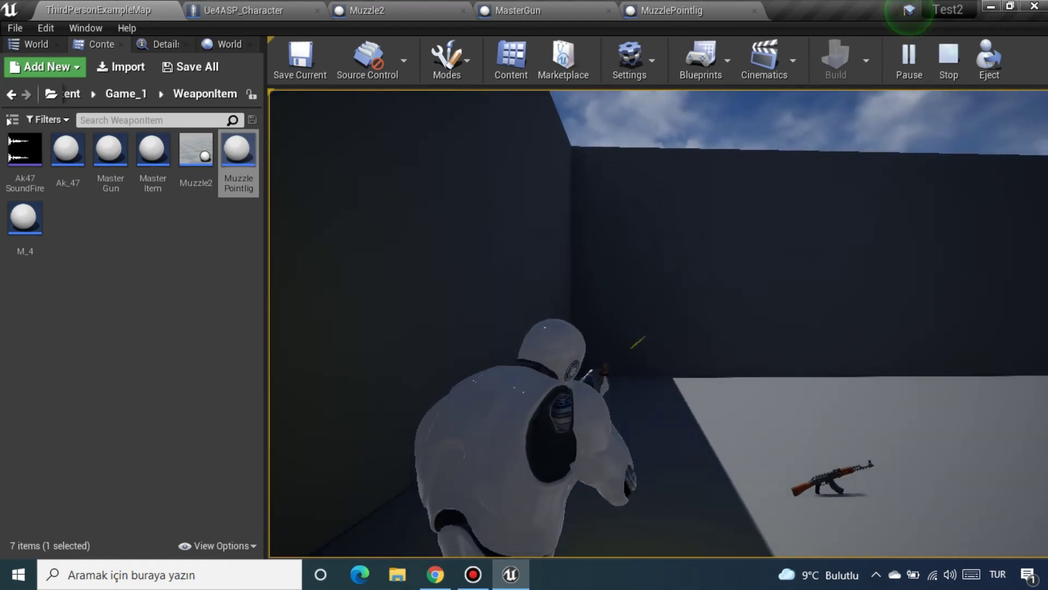
click(658, 323)
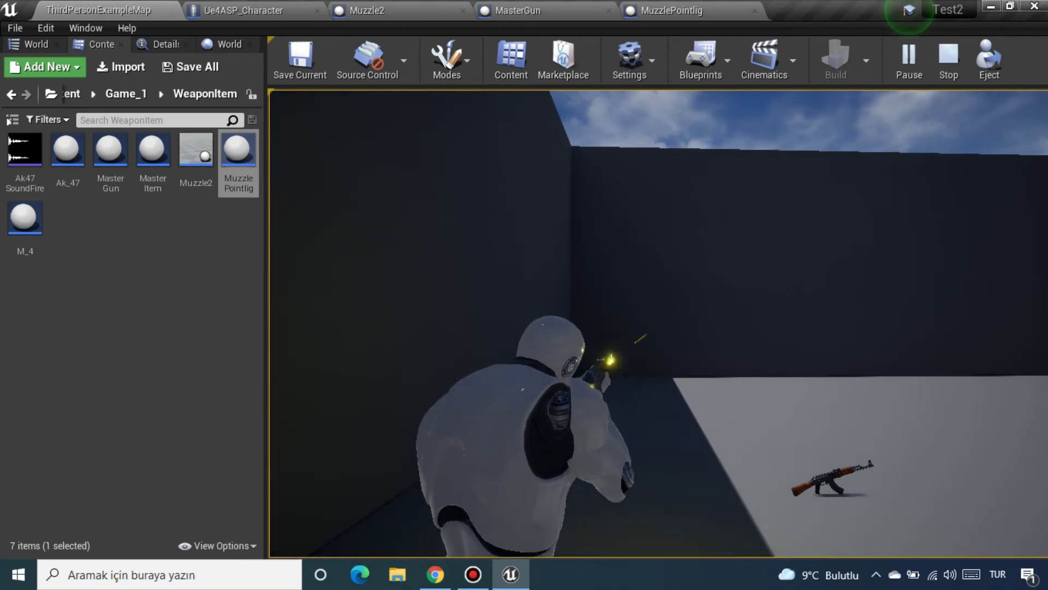
click(658, 324)
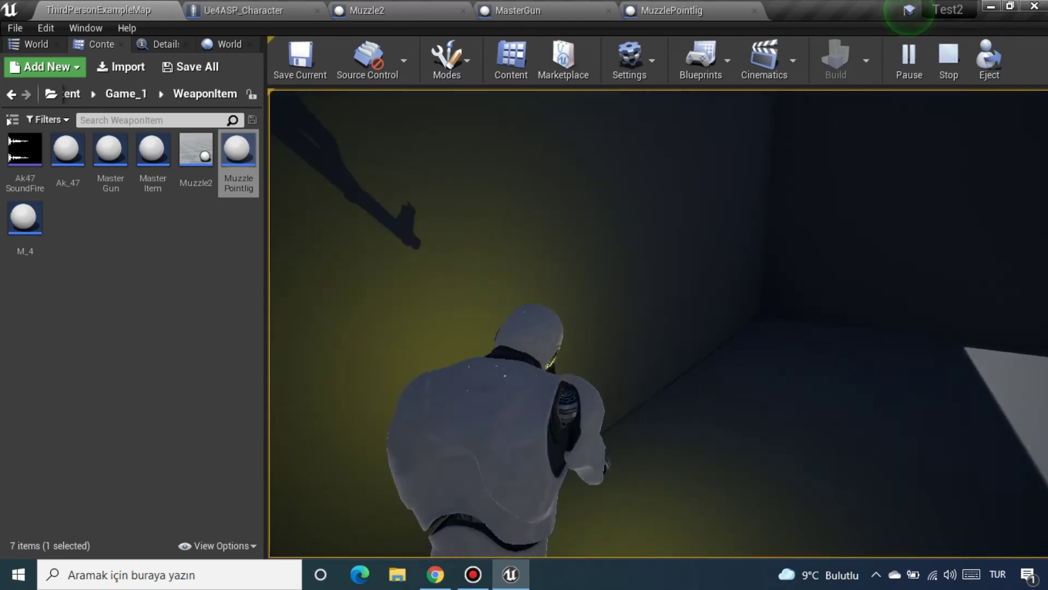
click(659, 323)
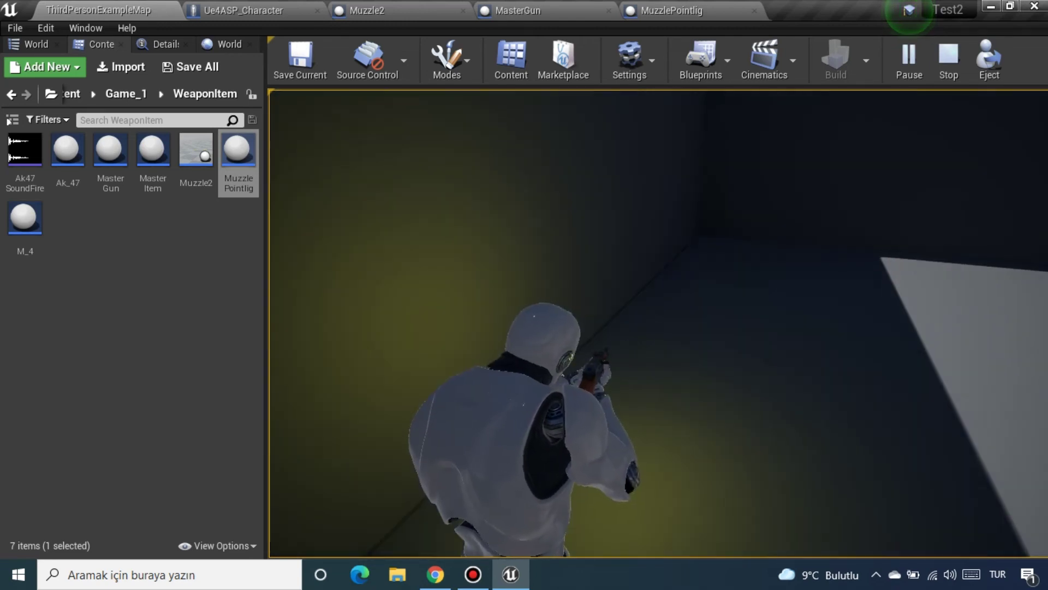
click(759, 323)
click(759, 324)
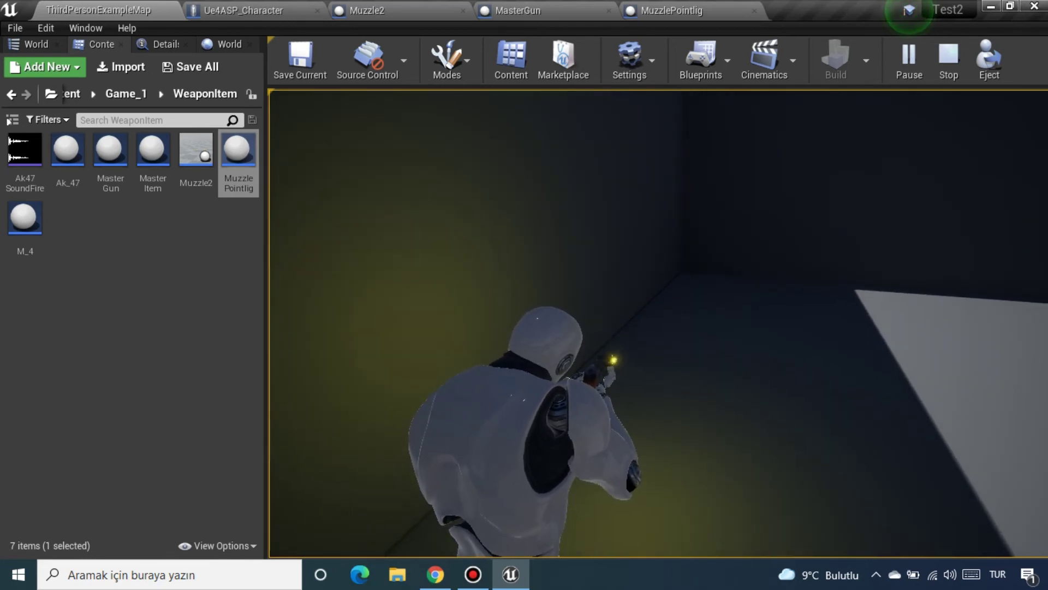
key(Escape)
click(677, 10)
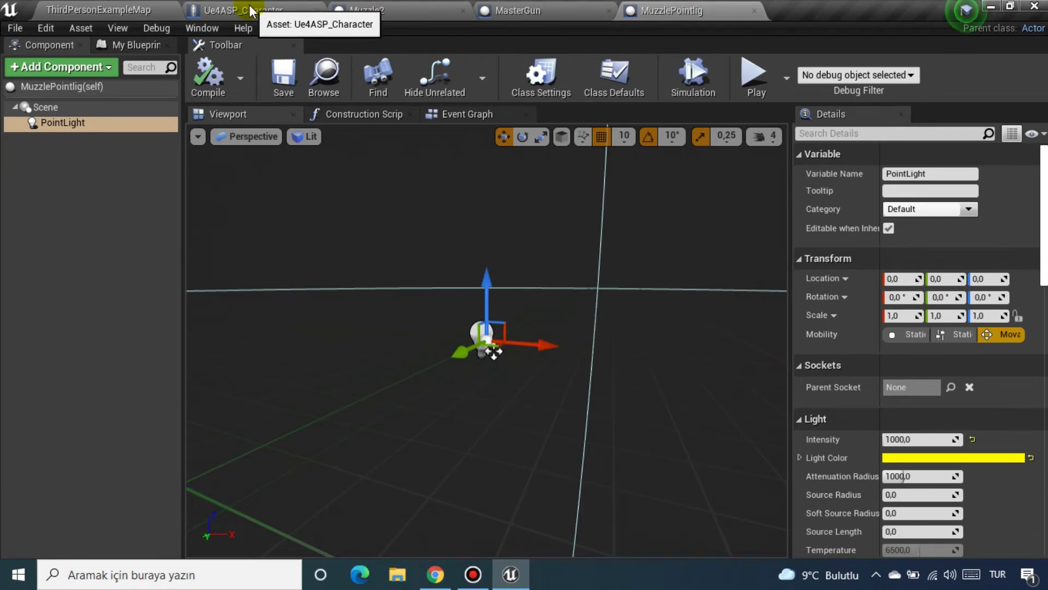
Step: Explore the Spawn Transform Location pin options and a 'make' node search, adding nothing
click(232, 7)
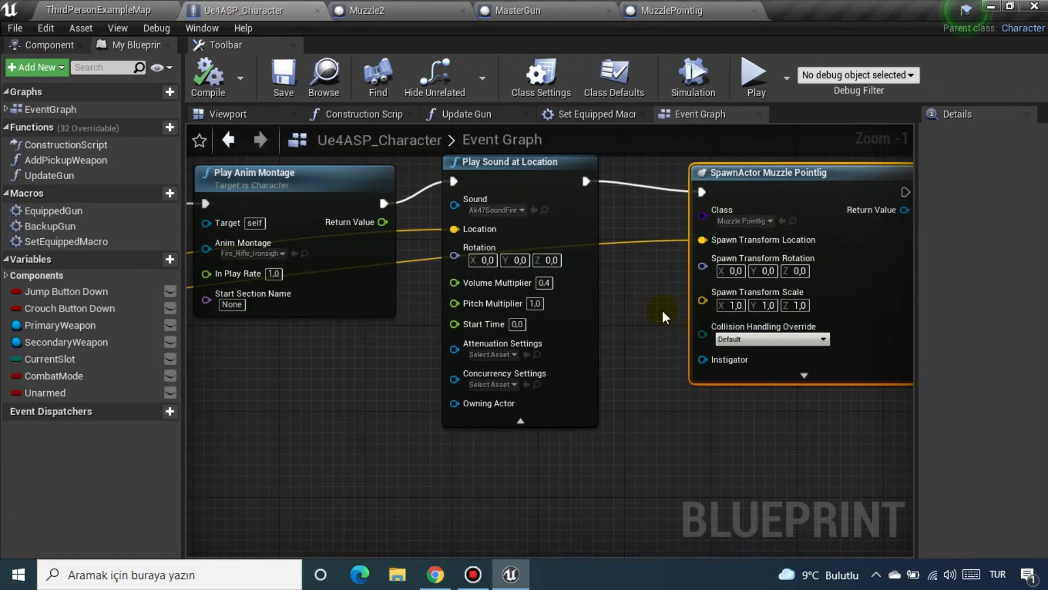
right_click(700, 240)
click(705, 239)
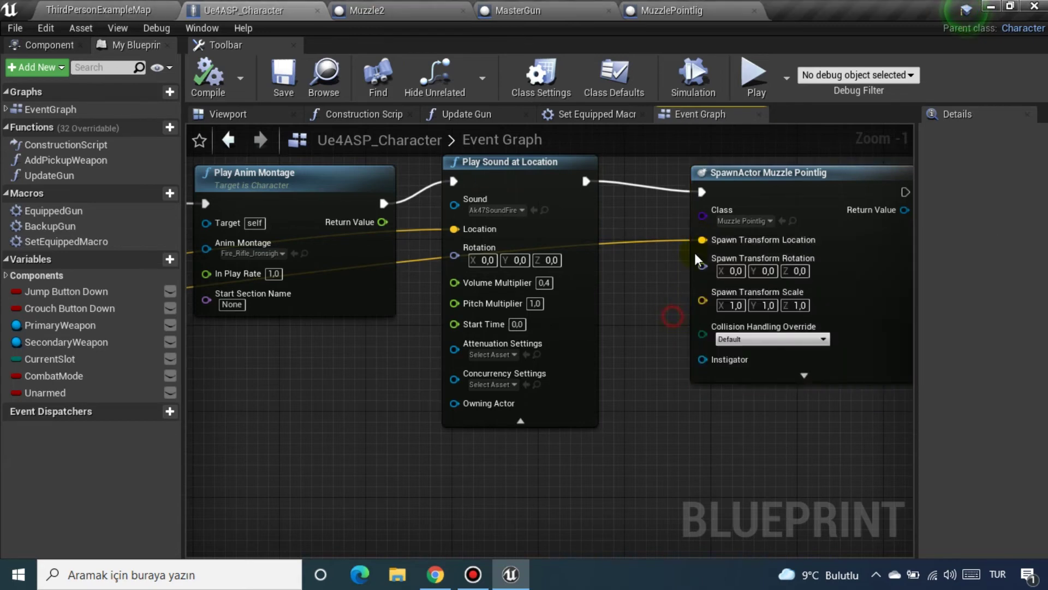
drag(704, 239, 634, 494)
text(m)
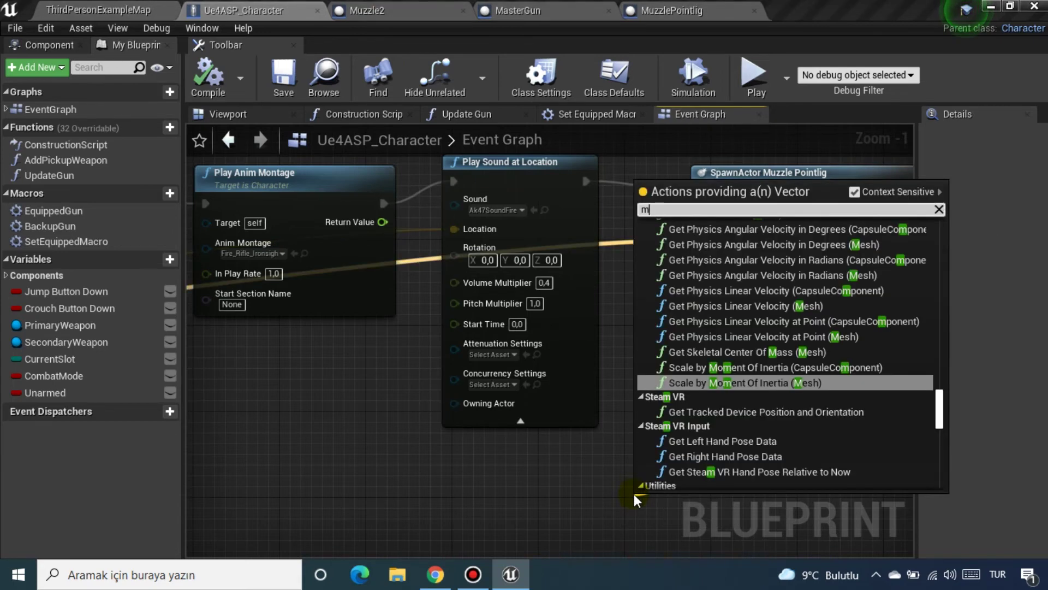
text(ake)
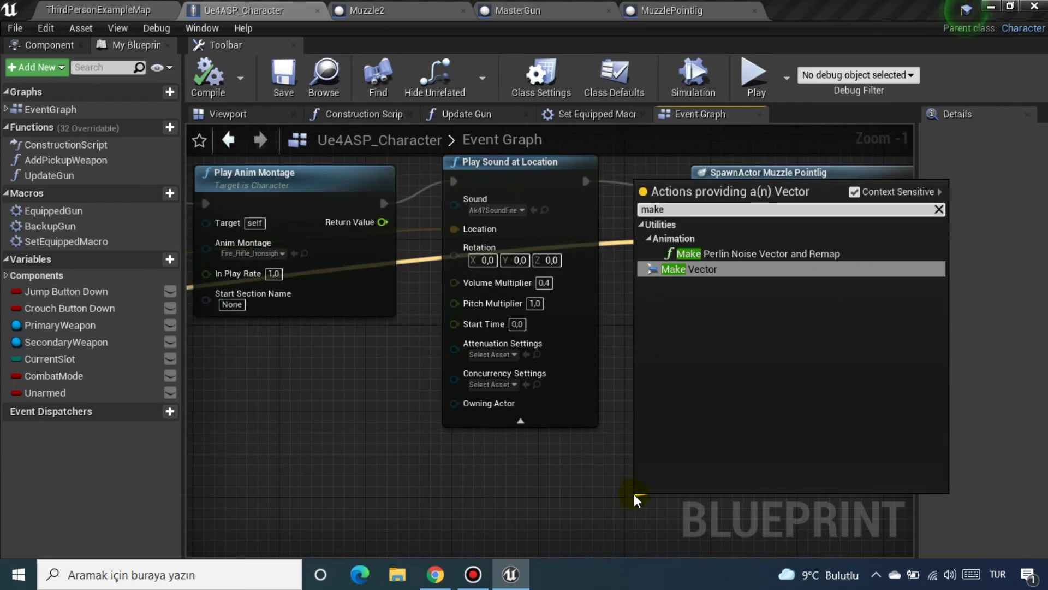
click(561, 454)
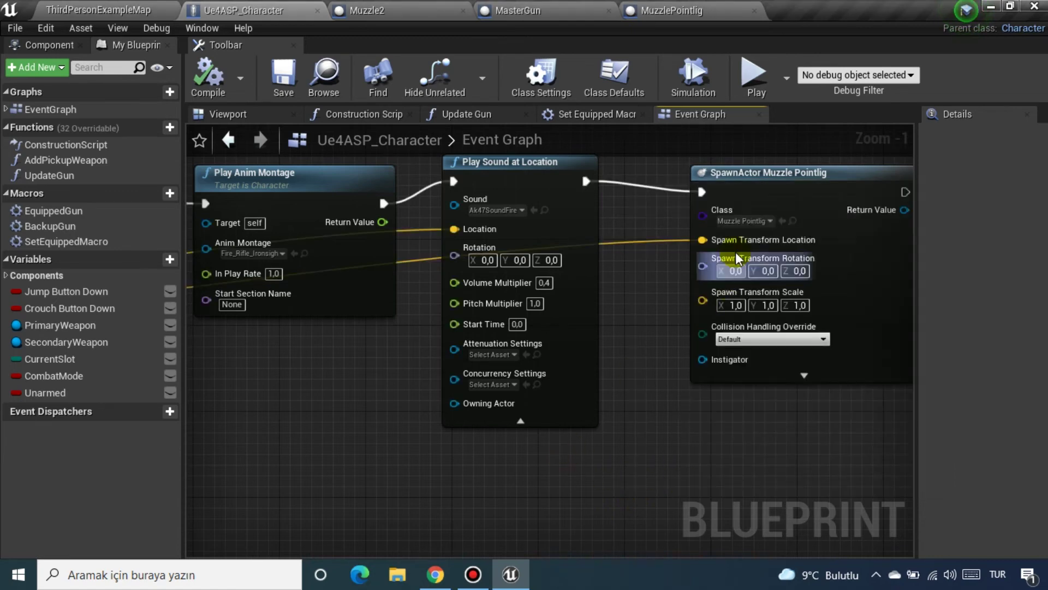
right_click(709, 239)
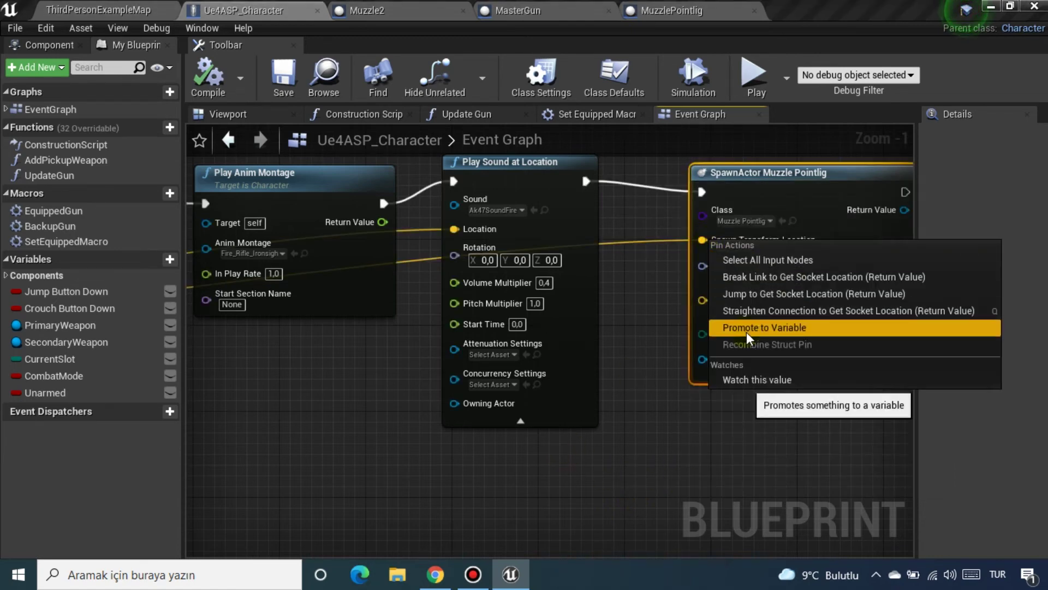
click(659, 328)
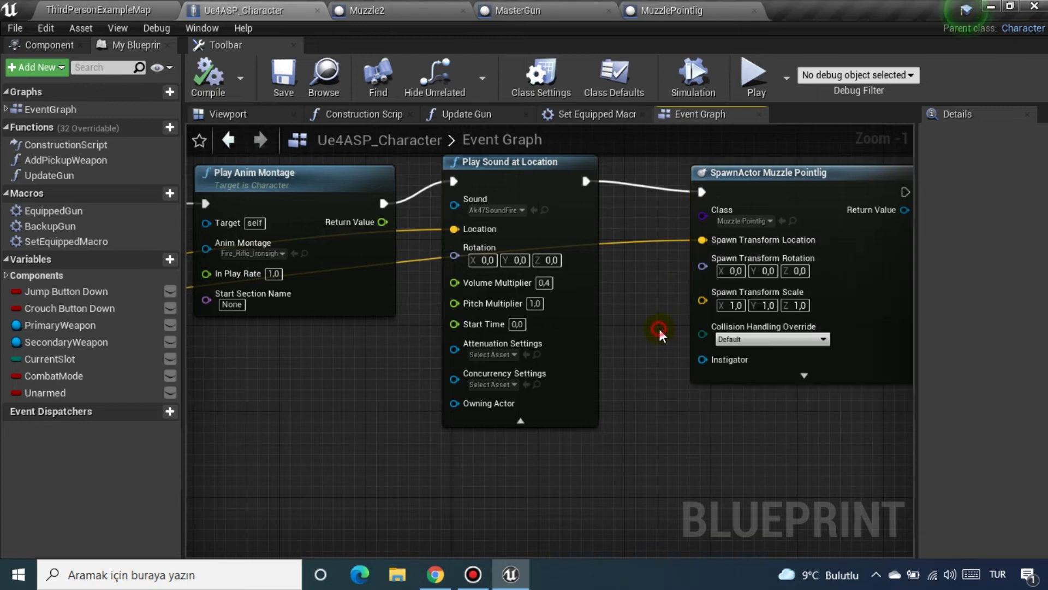
Step: Split Spawn Transform Scale, reset X to default, recombine the pin, then compile and save
right_click(702, 304)
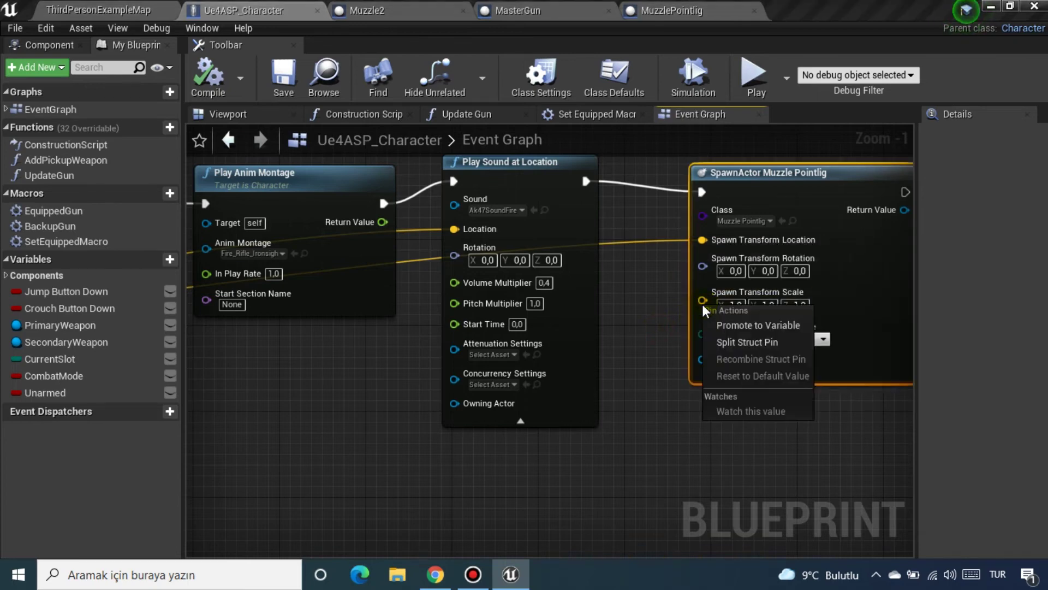
click(729, 342)
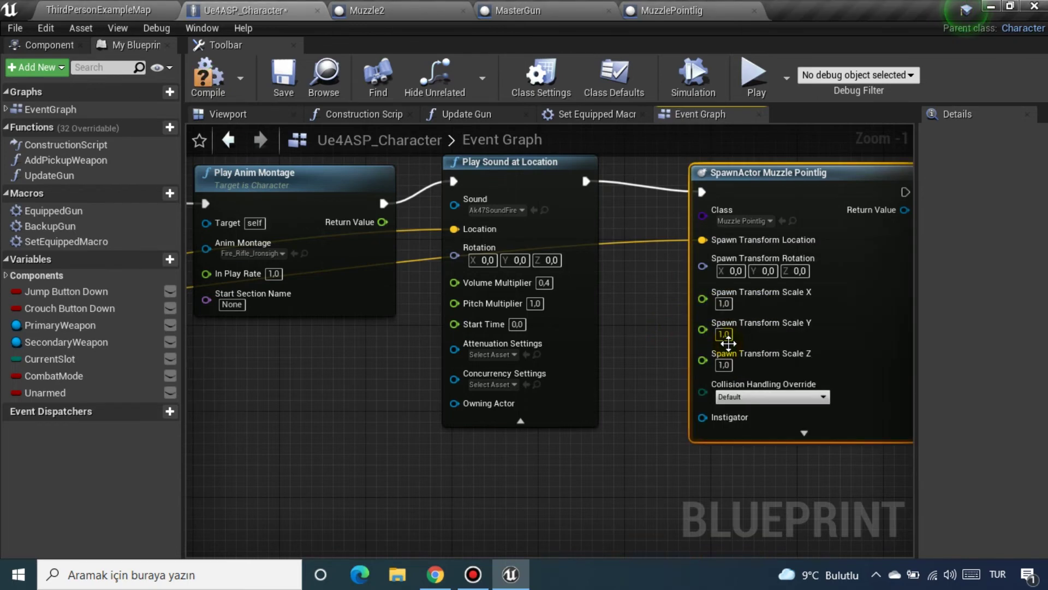
right_click(704, 299)
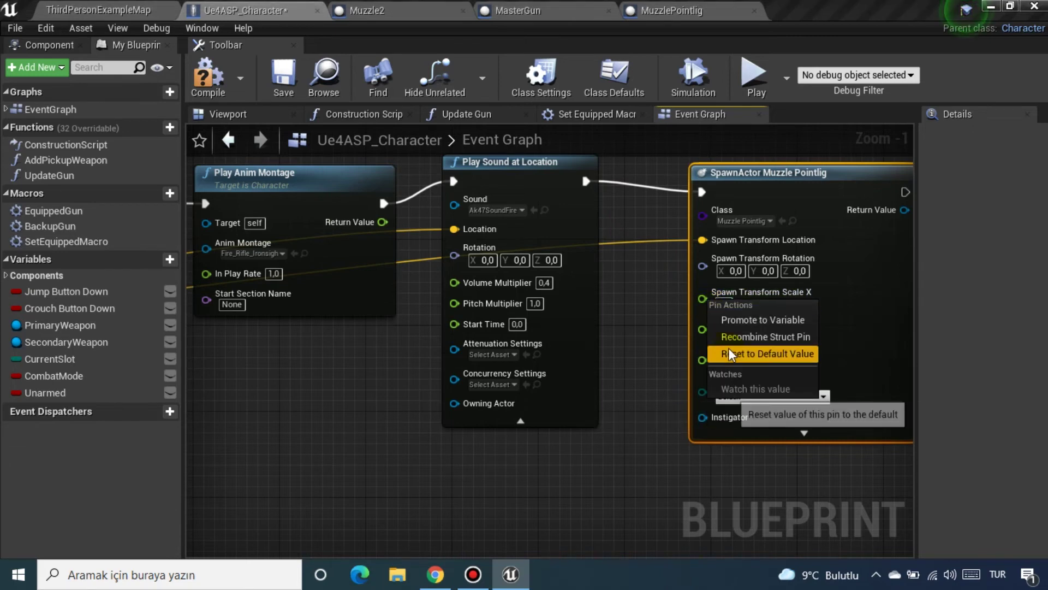
click(731, 354)
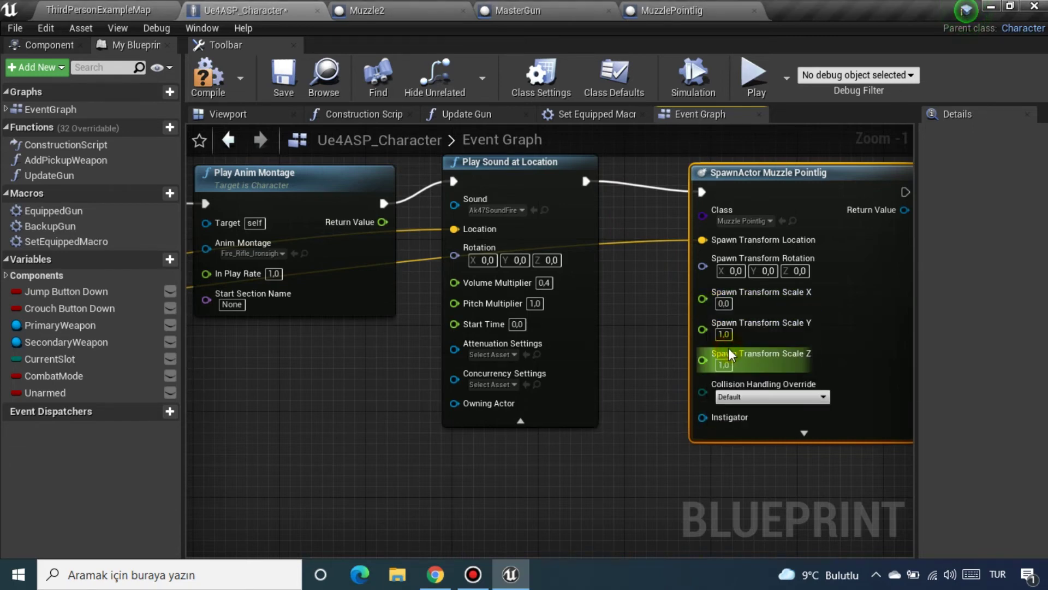
right_click(701, 298)
click(721, 331)
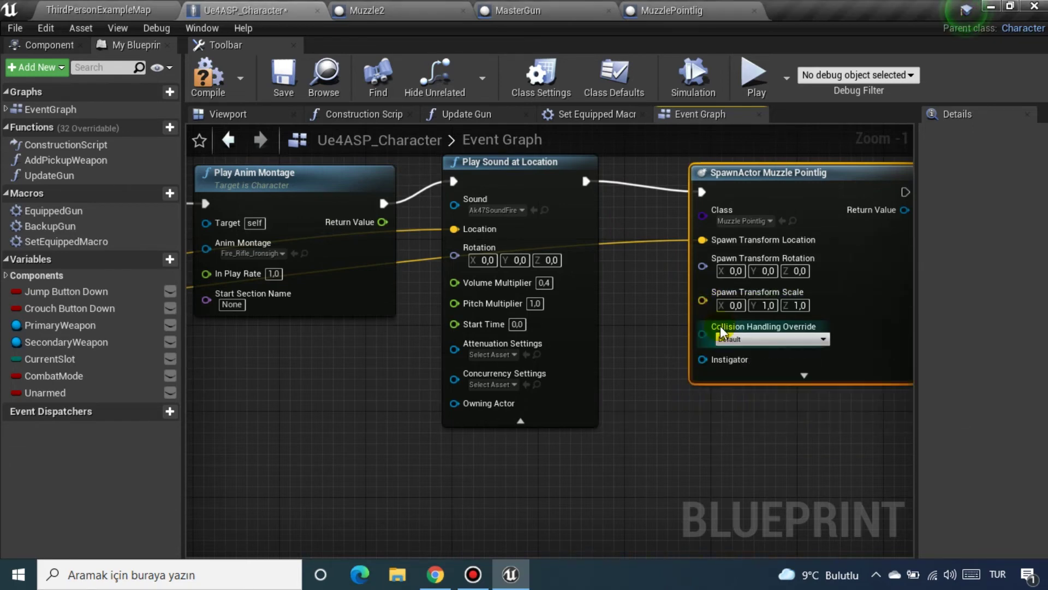
right_click(703, 266)
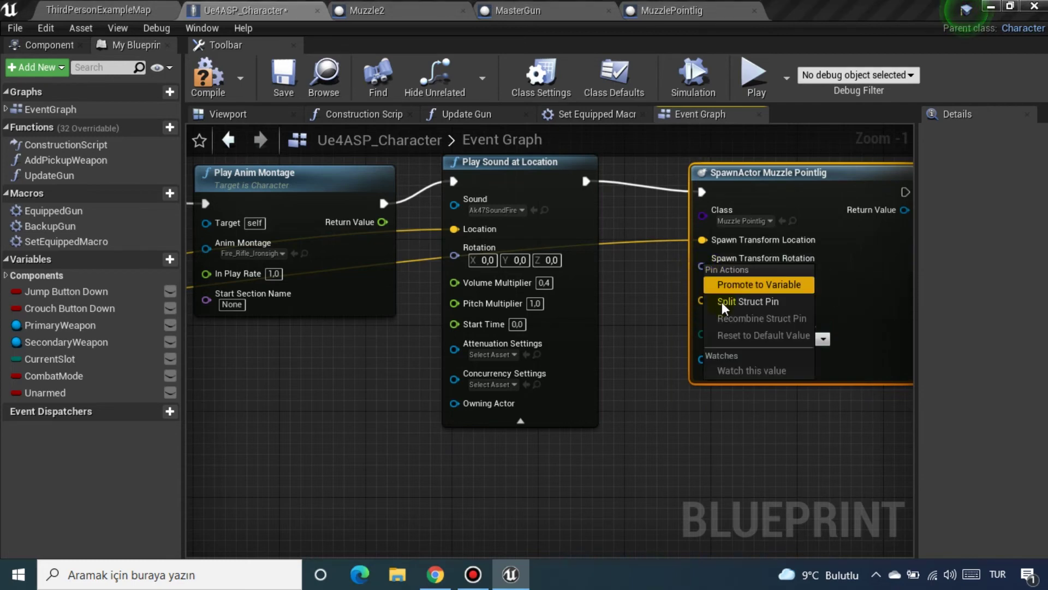
click(673, 277)
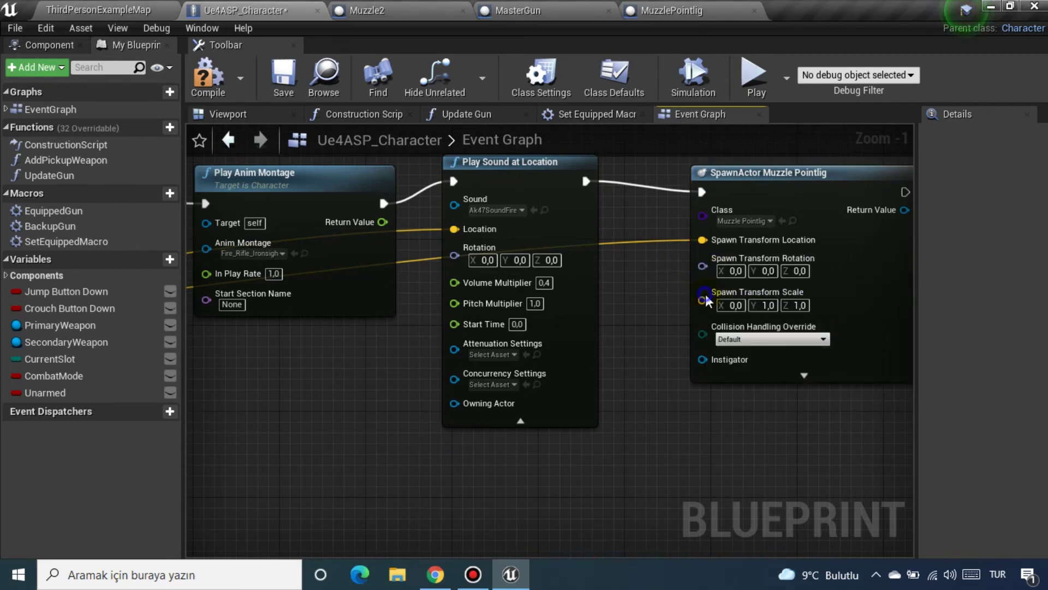
right_click(702, 299)
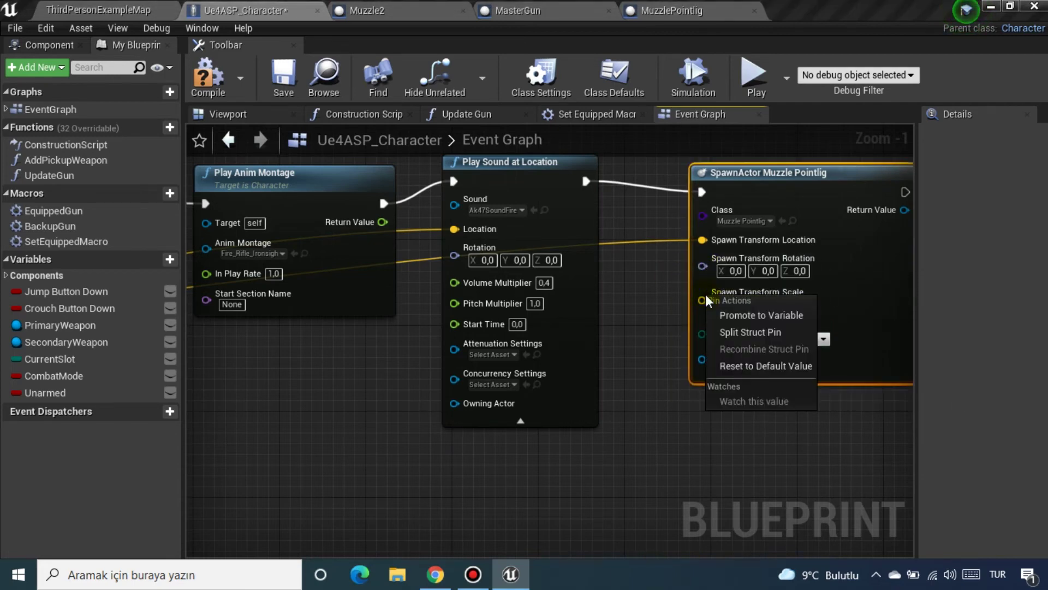
click(641, 313)
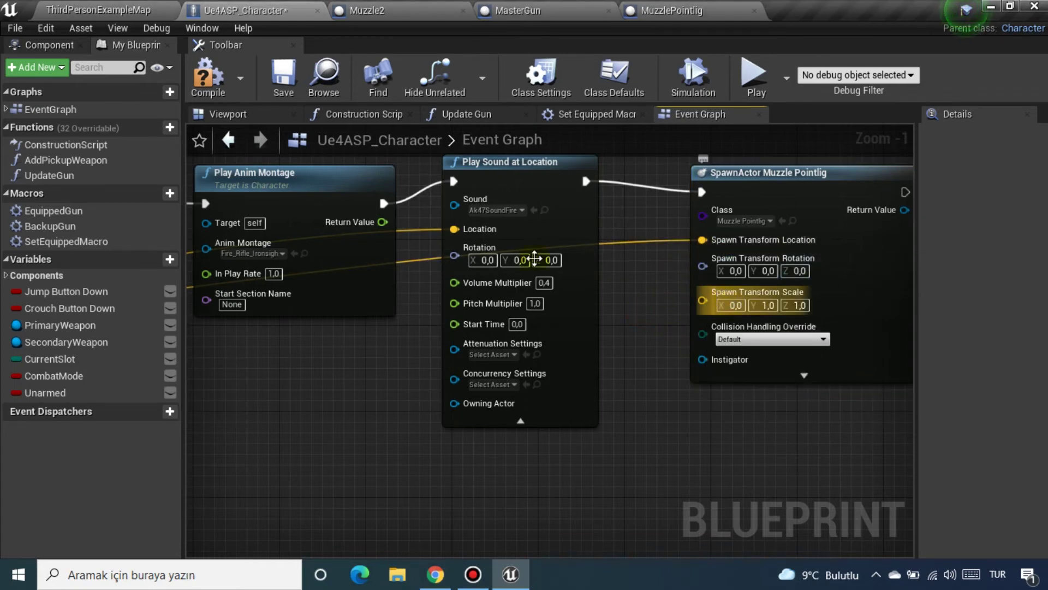
click(216, 68)
click(284, 74)
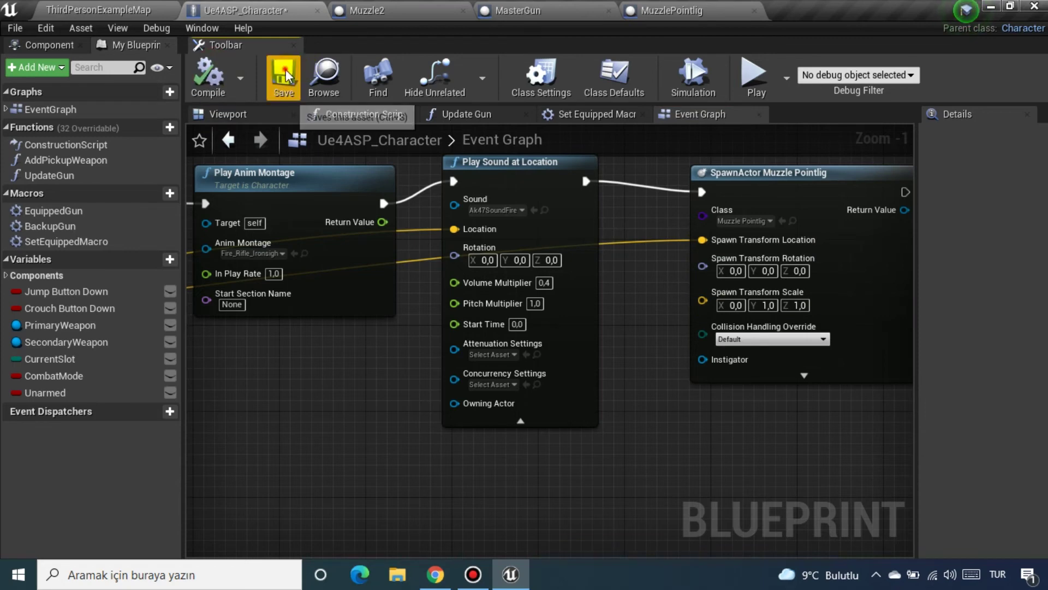
click(98, 10)
click(911, 58)
key(w)
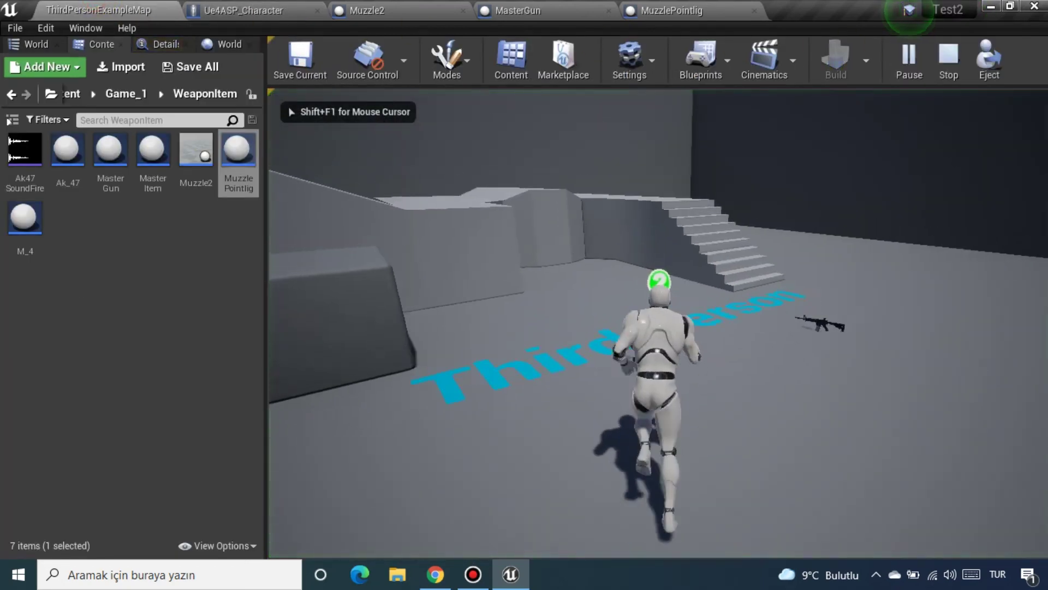
key(d)
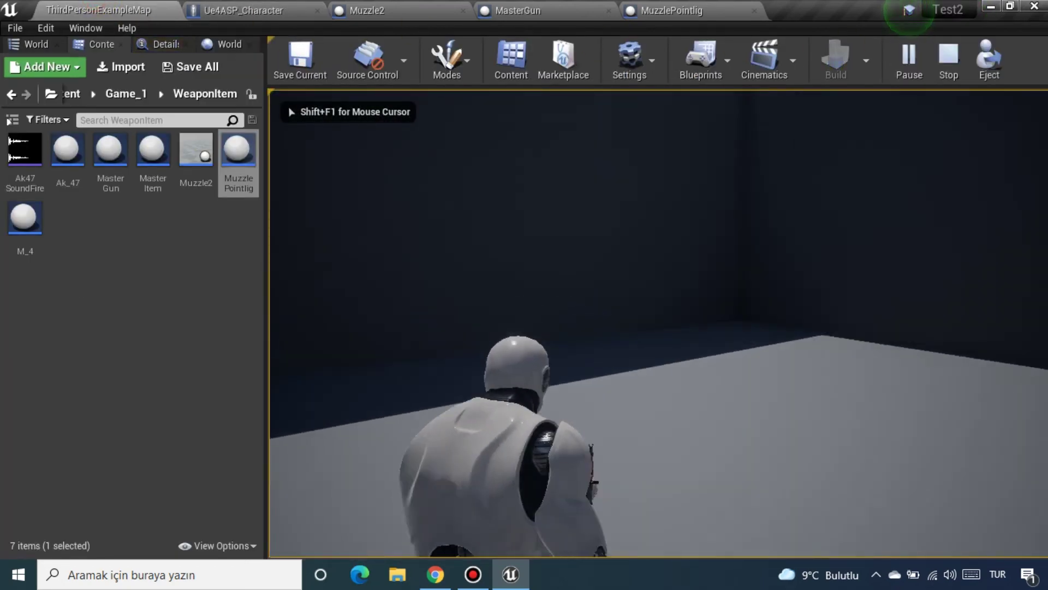
key(a)
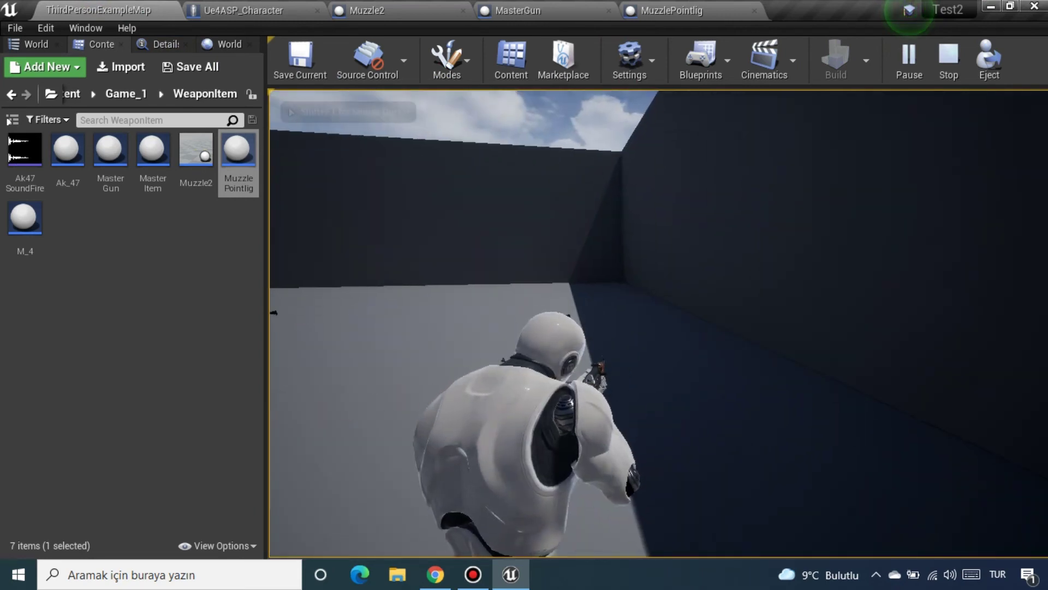
key(d)
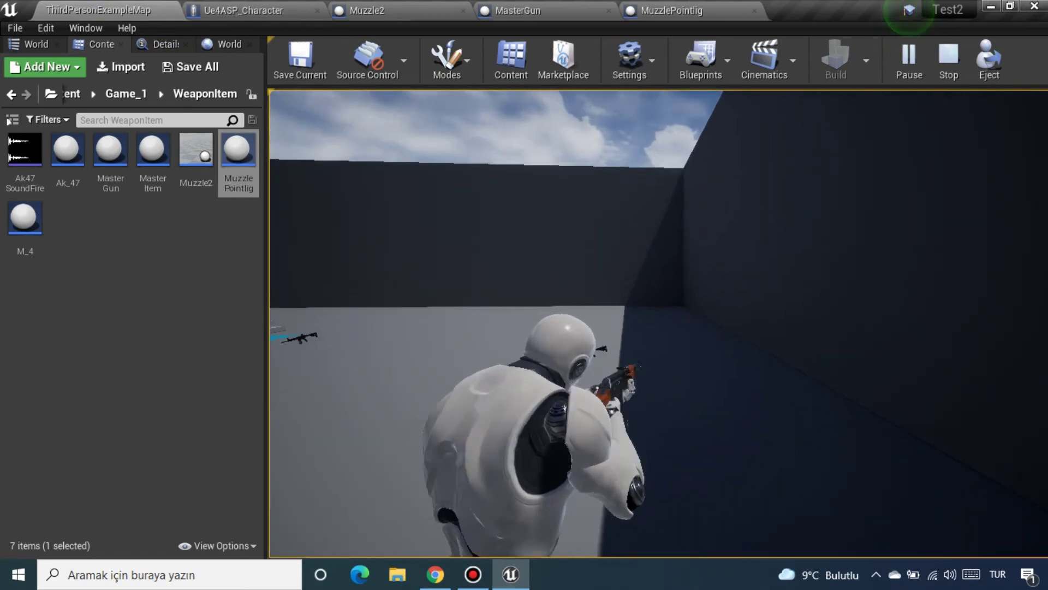
click(658, 323)
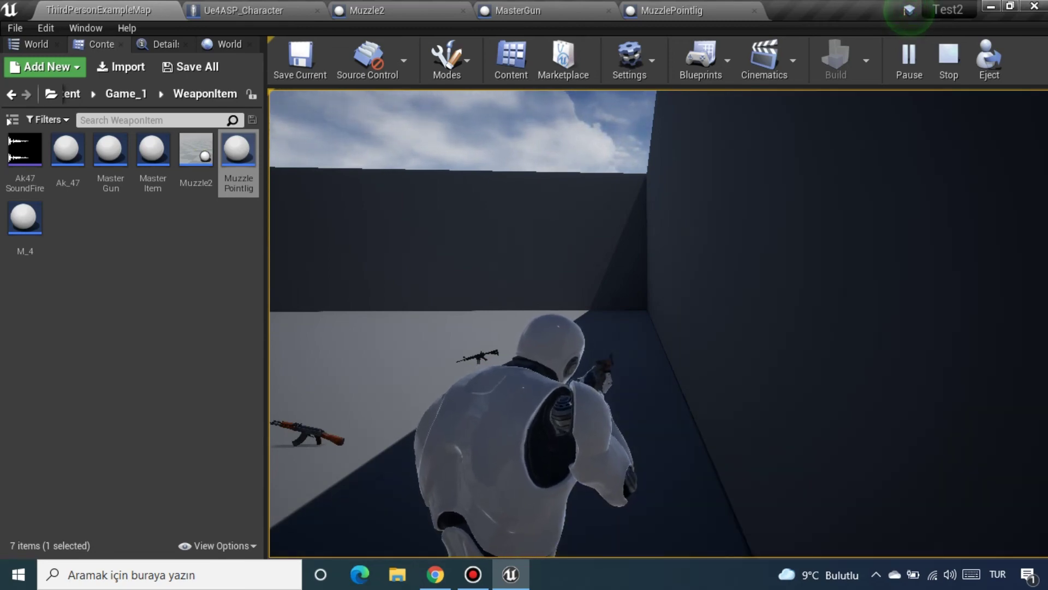
key(Escape)
click(241, 10)
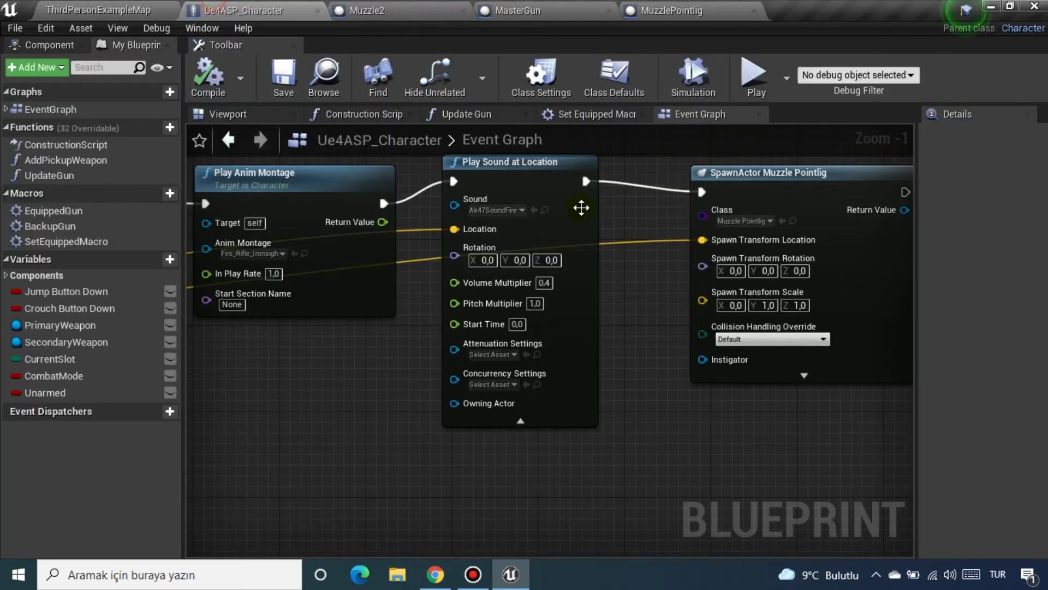
click(733, 304)
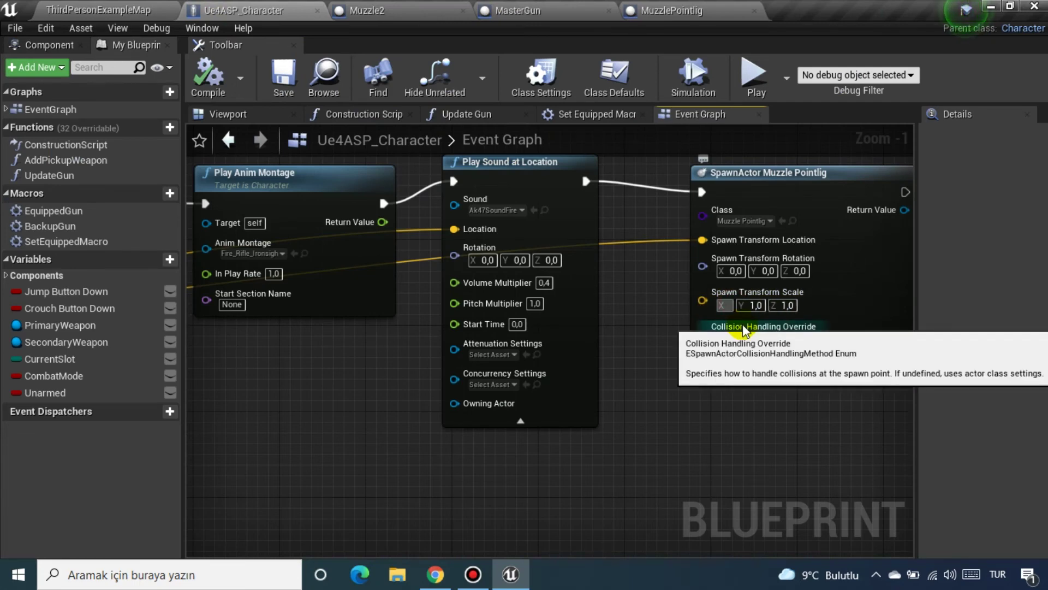
text(5)
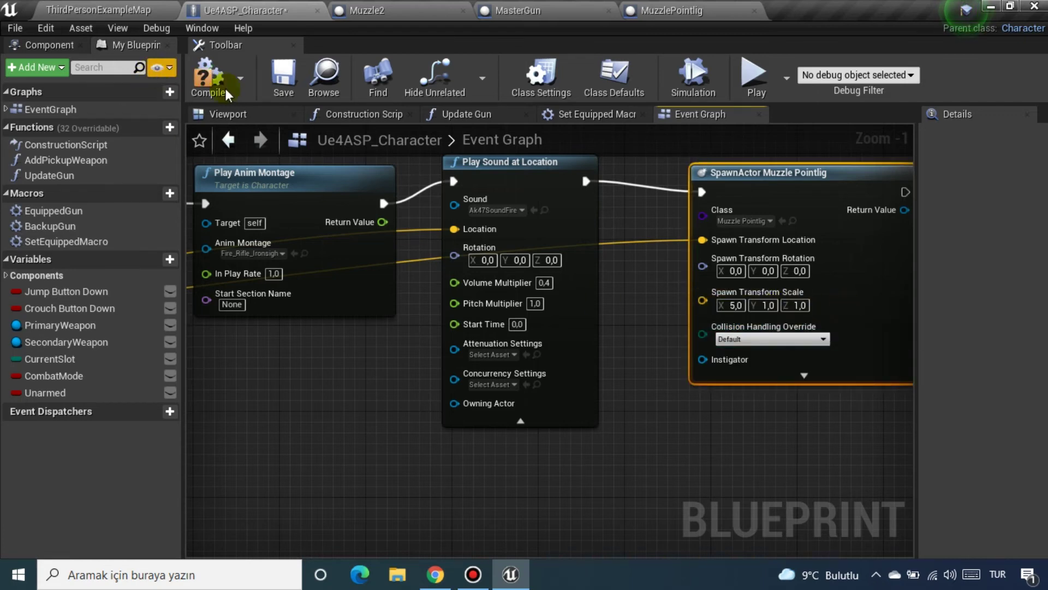
click(283, 76)
click(122, 7)
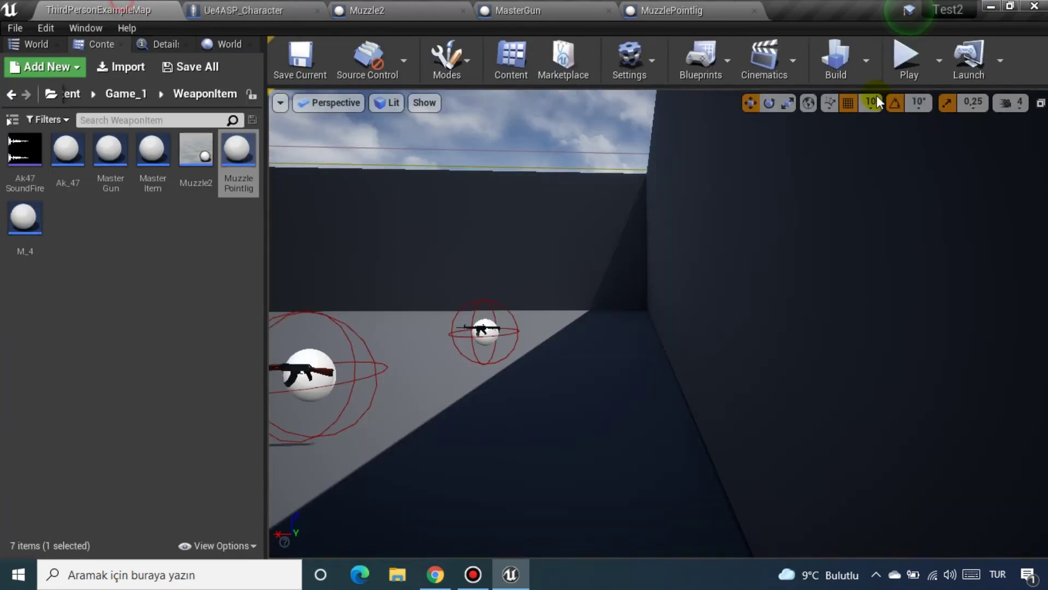
click(915, 60)
click(662, 257)
key(w)
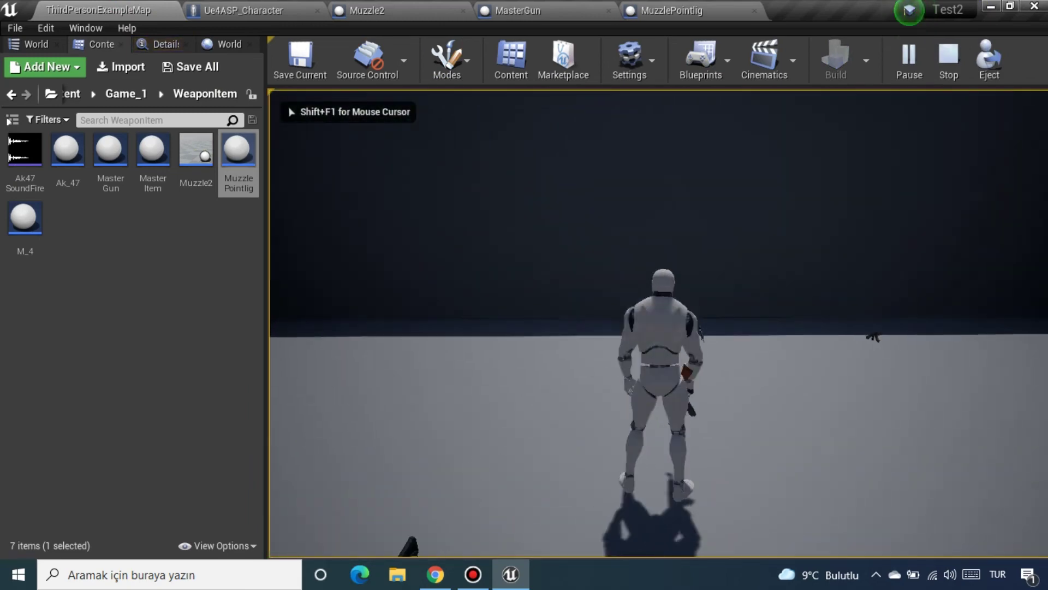
click(658, 324)
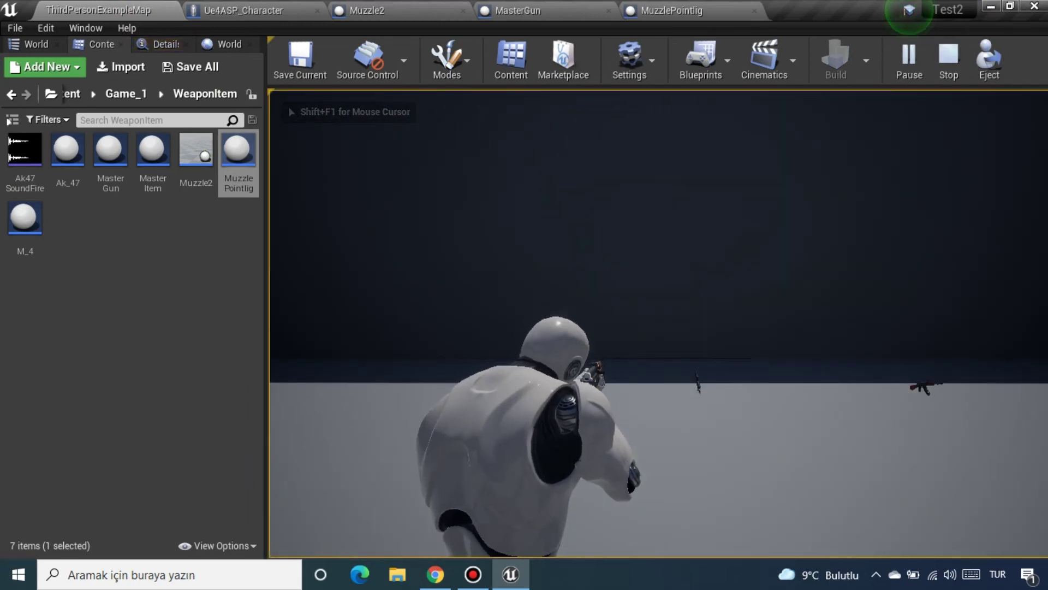
key(w)
click(658, 323)
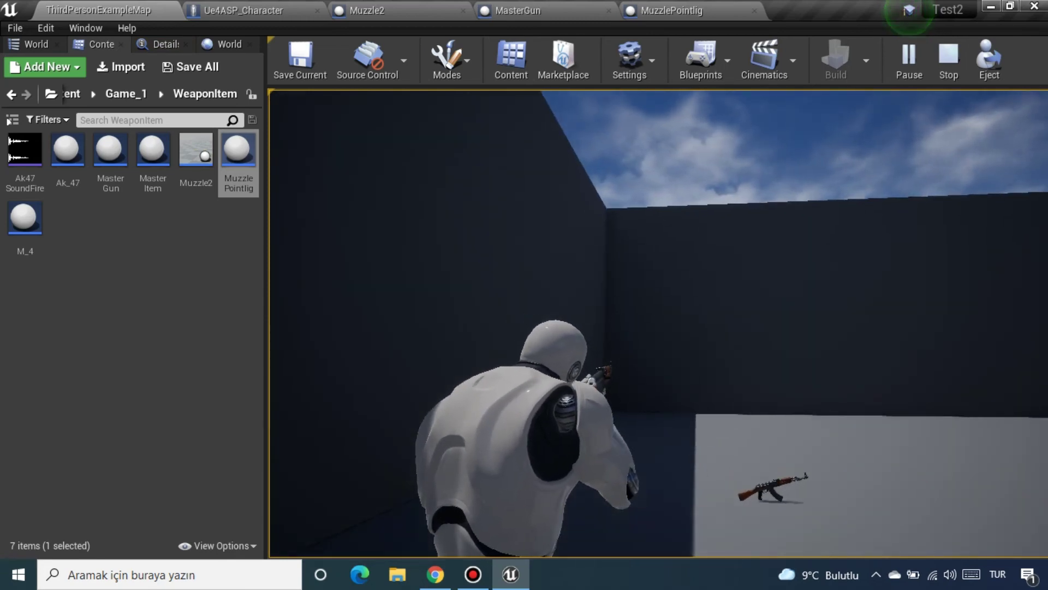
key(Escape)
Step: Set the SpawnActor node's Spawn Transform Scale X to 20
click(243, 10)
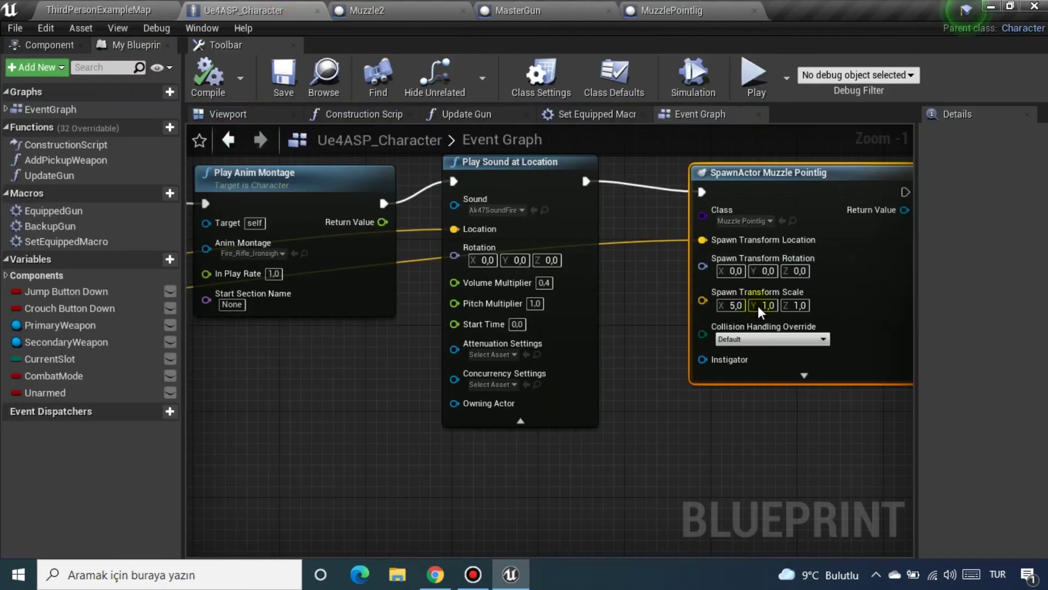
click(737, 306)
text(20)
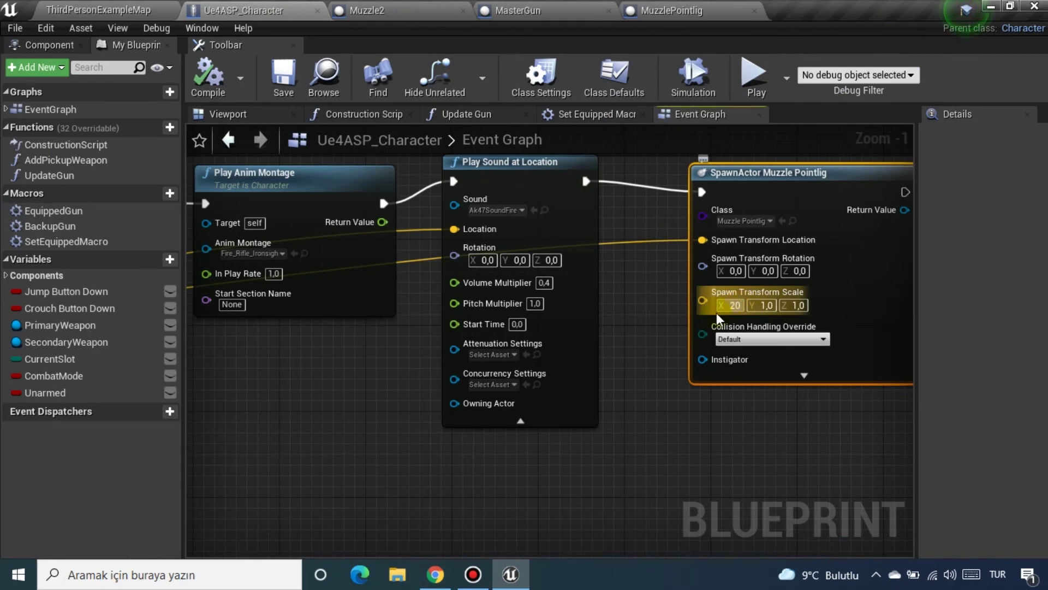
key(Return)
click(663, 308)
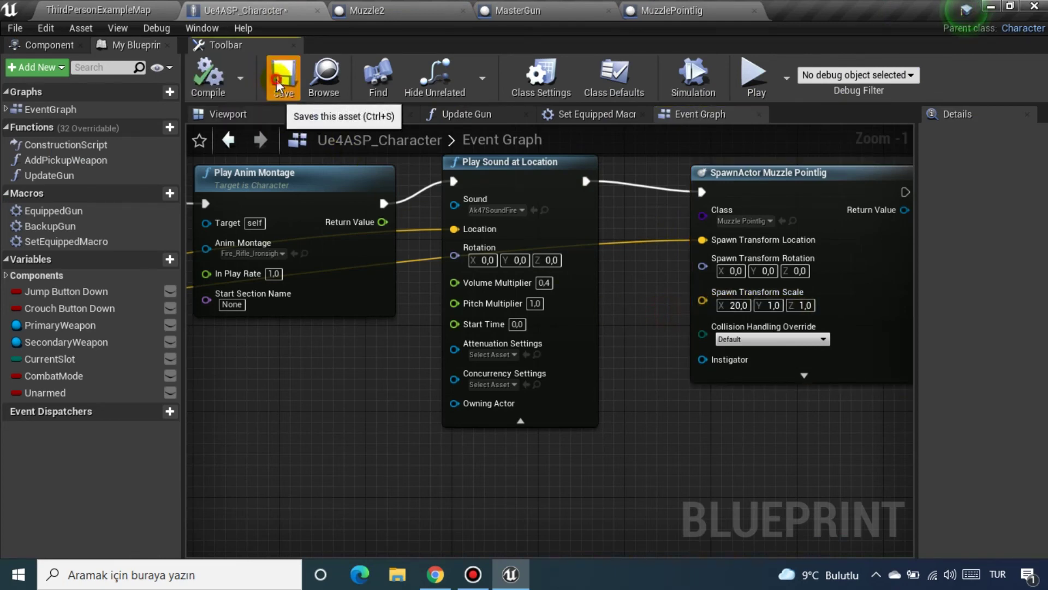
Step: Playtest the level, firing the rifle in a dark corner to check the muzzle light
click(66, 10)
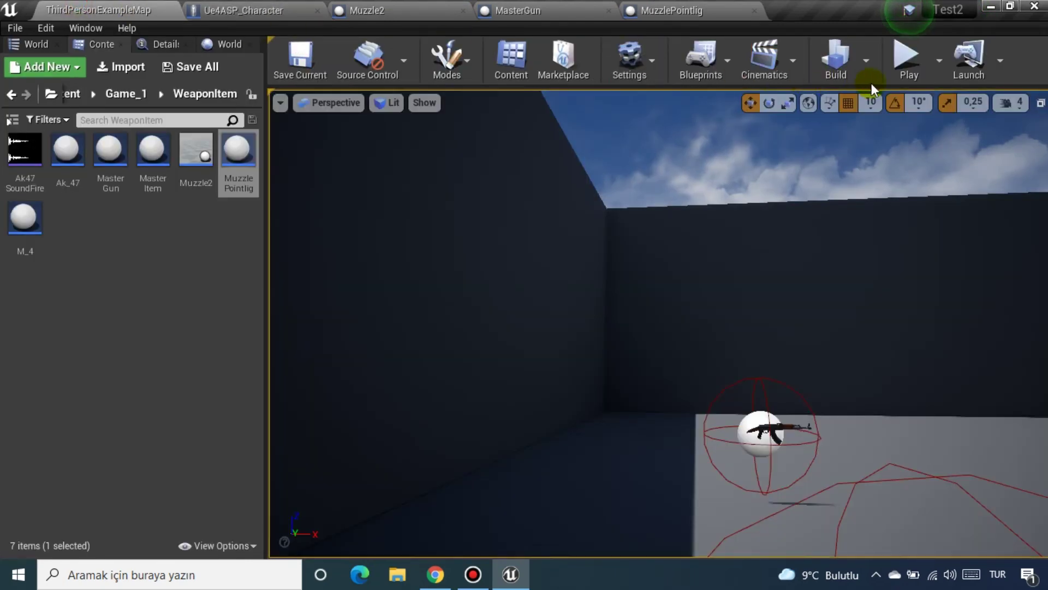
click(909, 57)
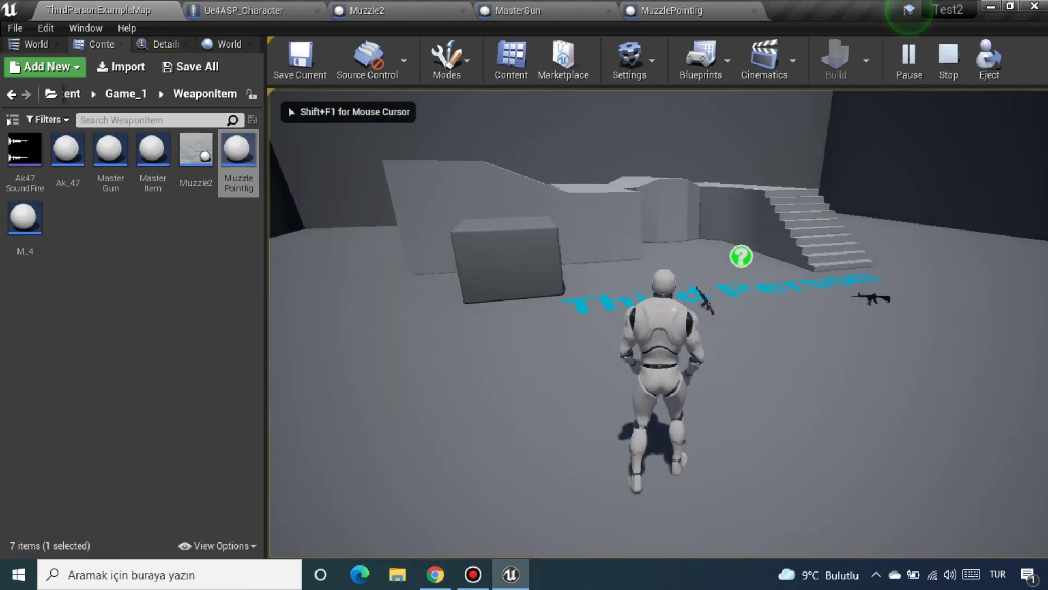
key(w)
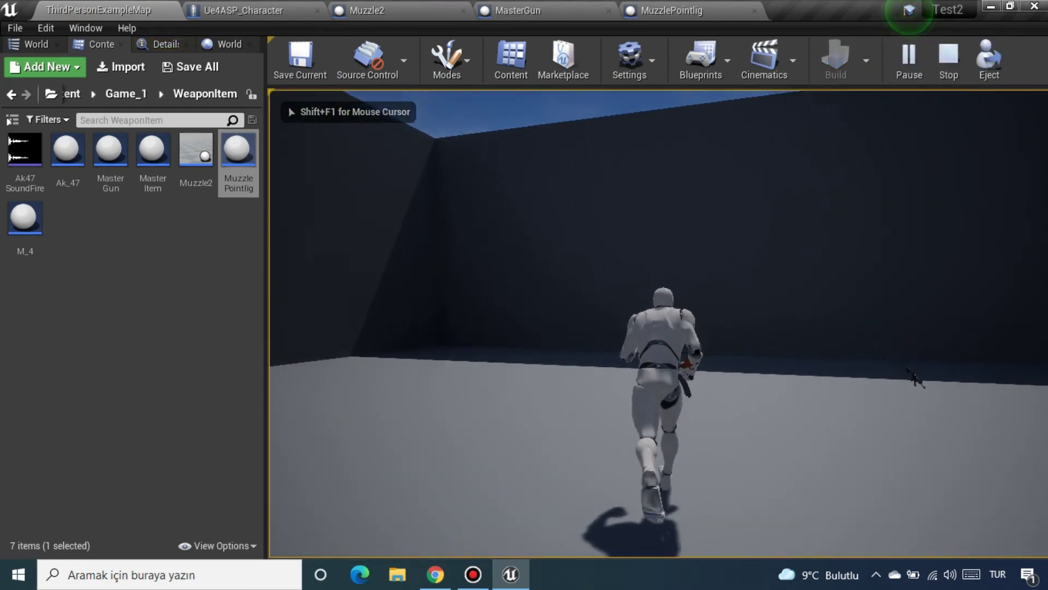
key(w)
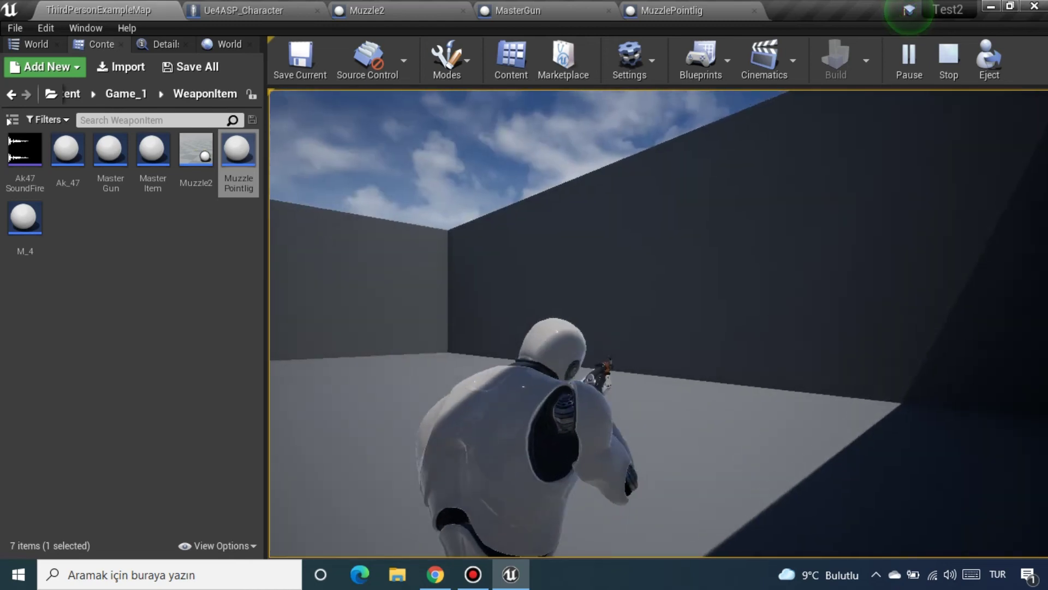
click(658, 323)
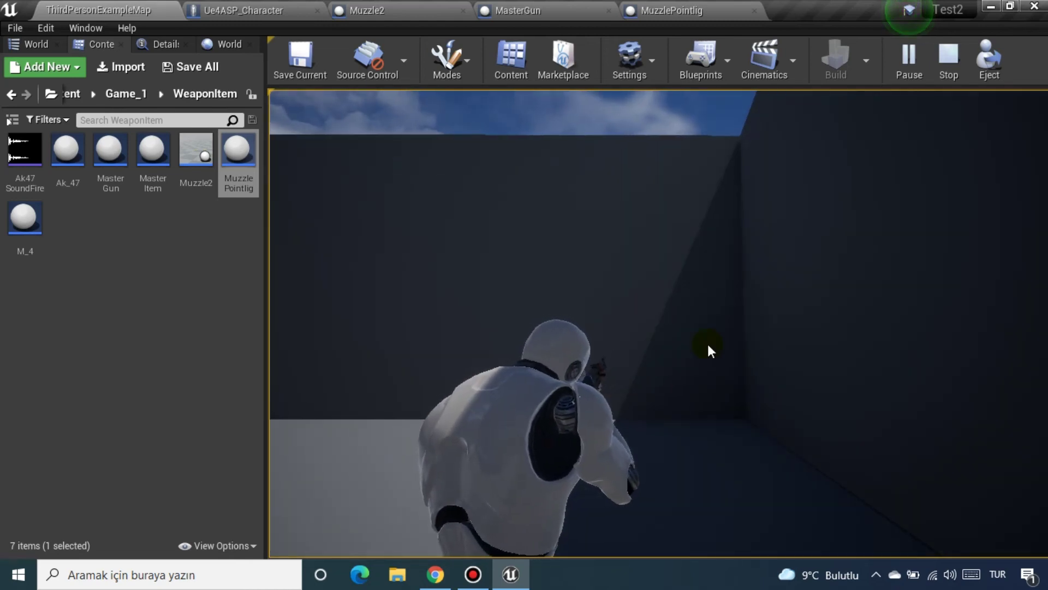
key(Escape)
mouse_move(514, 7)
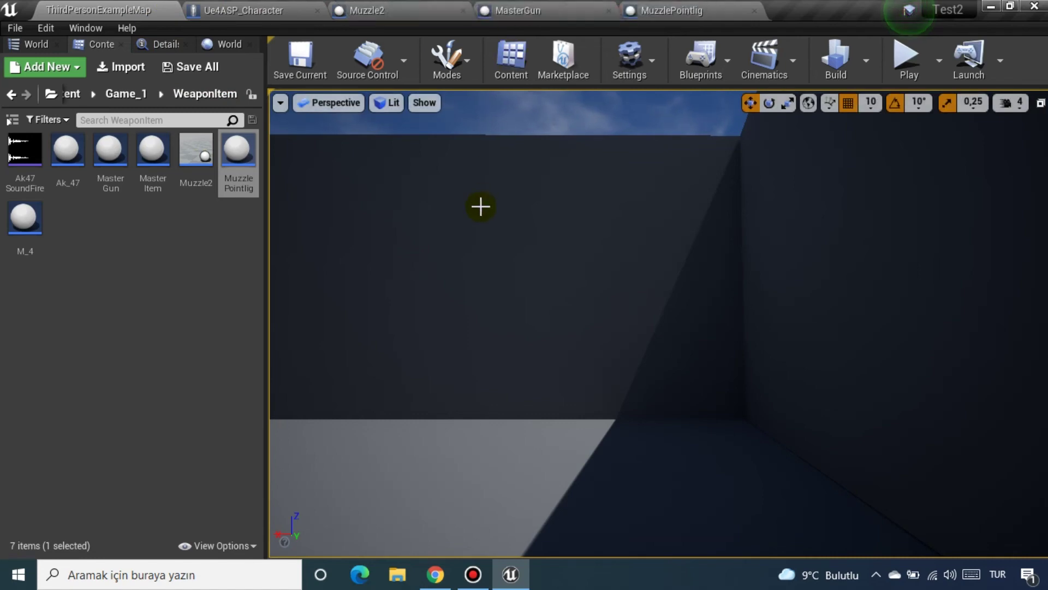
click(258, 9)
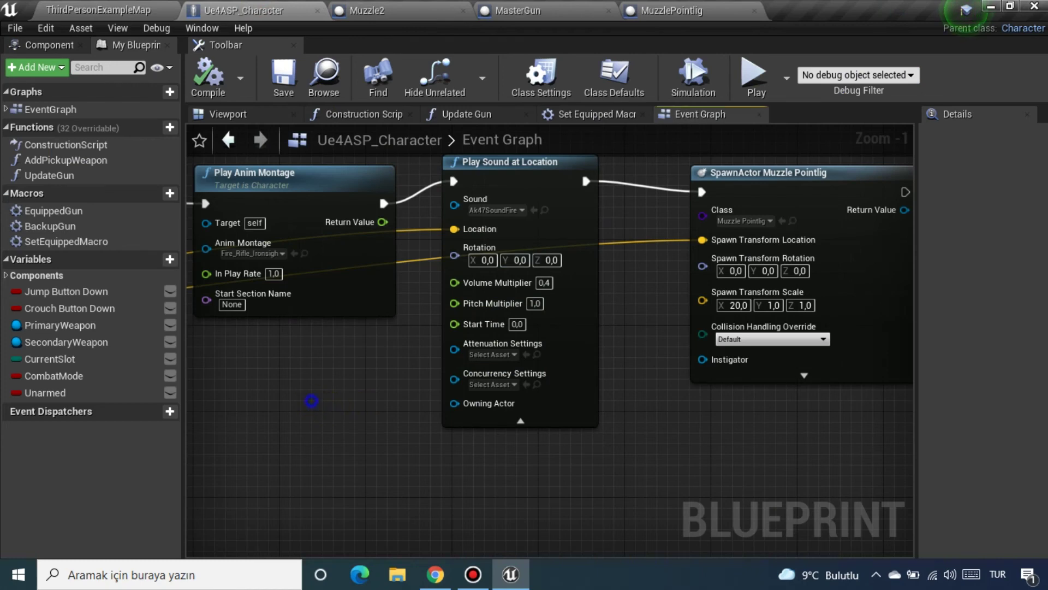
Step: Move SpawnActor Muzzle Pointlig beside SpawnActor Muzzle 2, shifting Play Sound at Location and Play Anim Montage right
scroll(460, 399, down, 2)
mouse_move(328, 406)
right_down()
mouse_move(460, 398)
mouse_move(522, 424)
right_up()
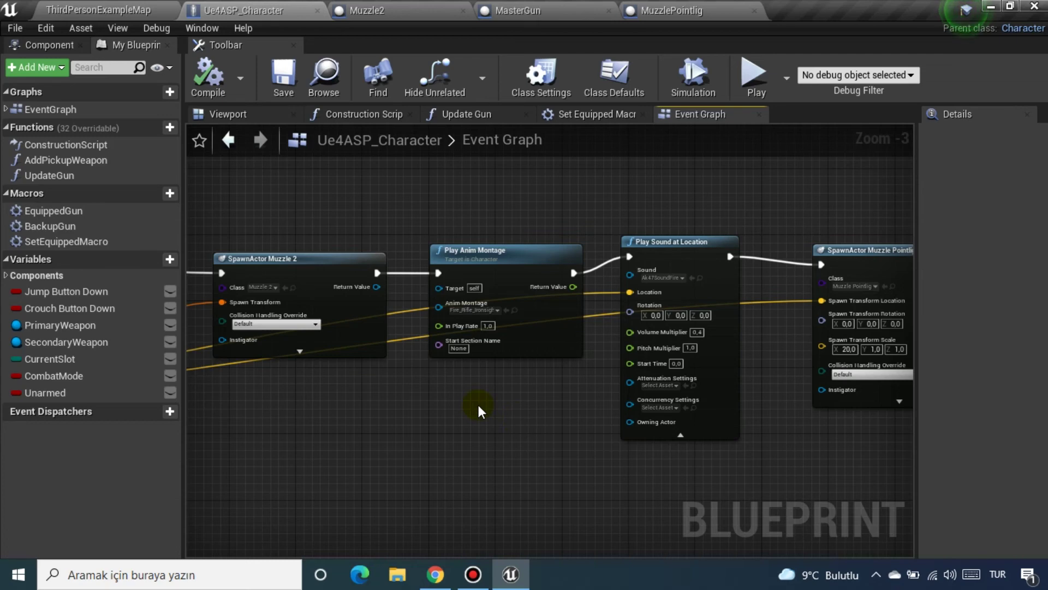
right_drag(393, 389, 454, 425)
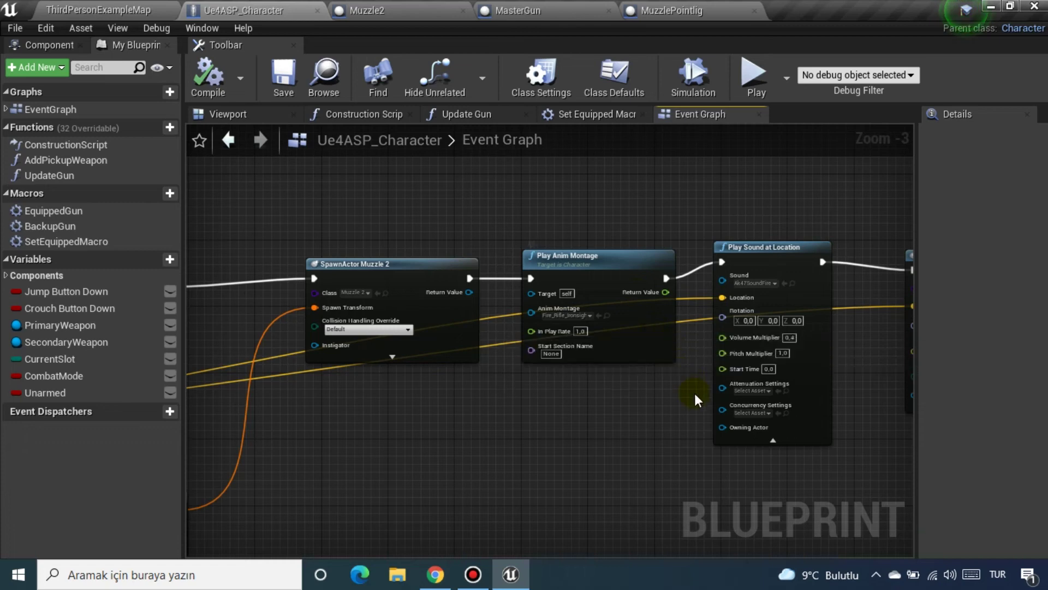
right_drag(695, 398, 571, 393)
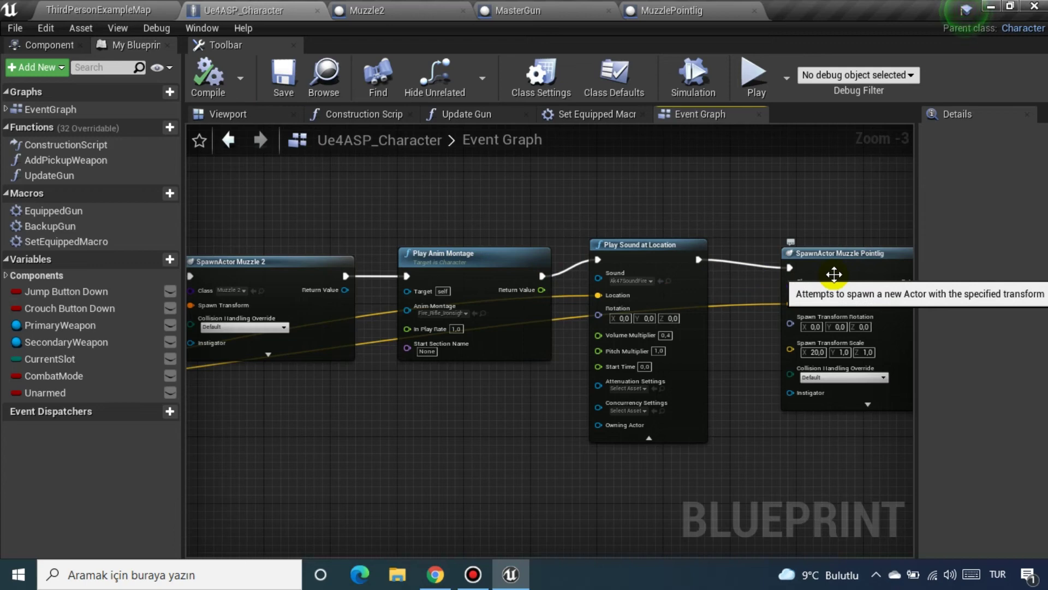
drag(892, 282, 418, 241)
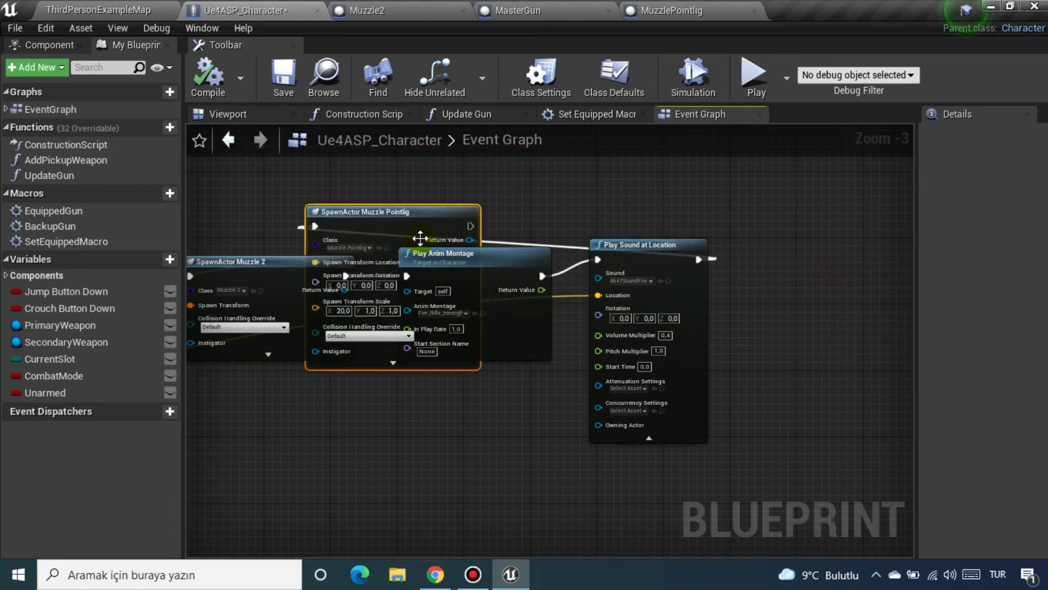
drag(653, 267, 803, 276)
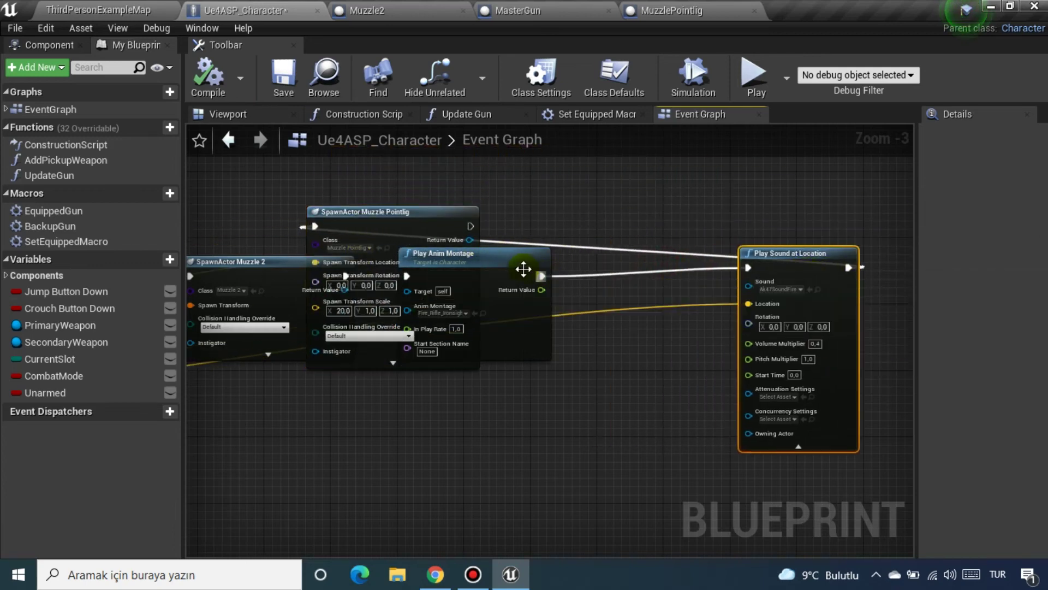
drag(540, 271, 696, 272)
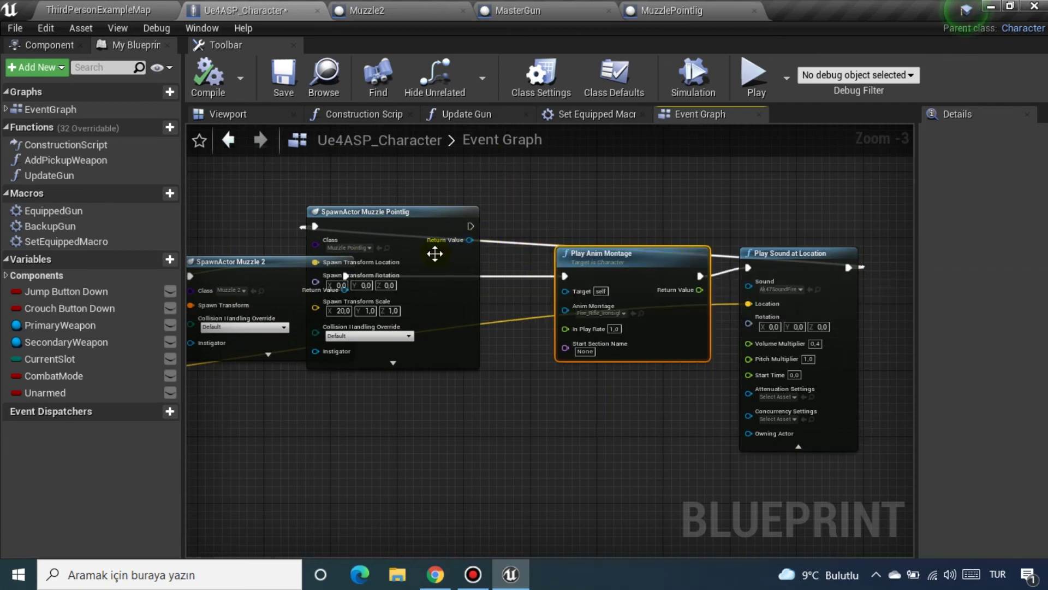
drag(441, 263, 493, 304)
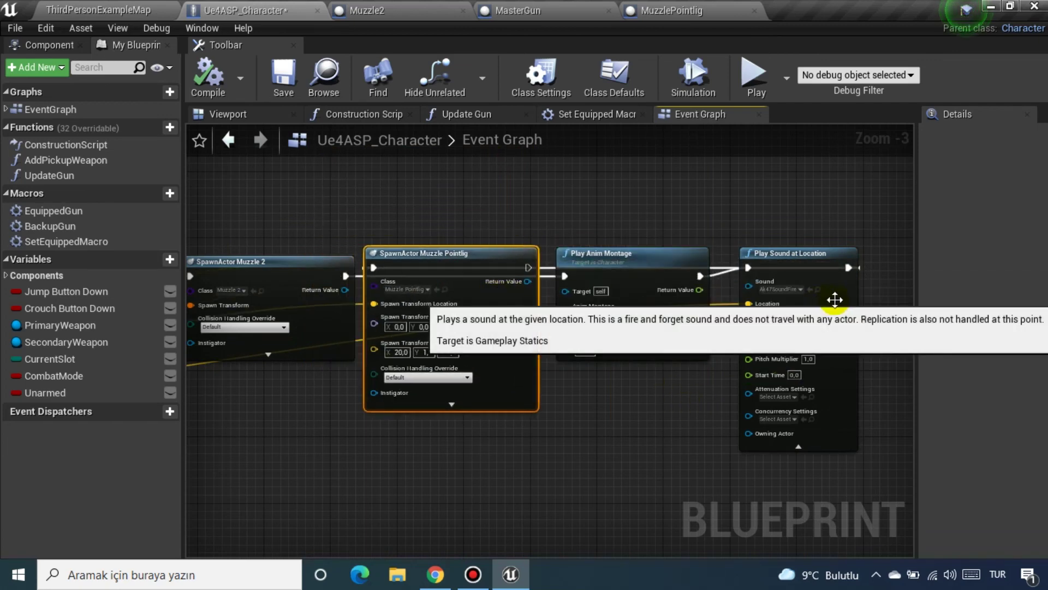
drag(851, 310, 911, 311)
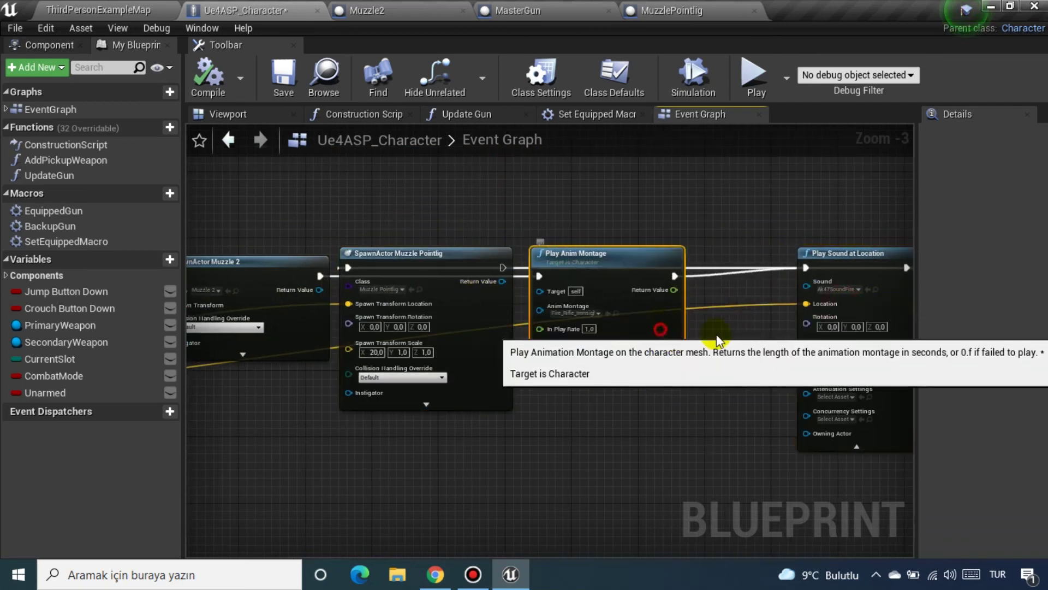
drag(662, 314, 719, 322)
right_drag(762, 397, 587, 394)
Step: Unlink Play Sound from SpawnActor Muzzle Pointlig, wire Pointlig after SpawnActor Muzzle 2, and save
right_click(732, 264)
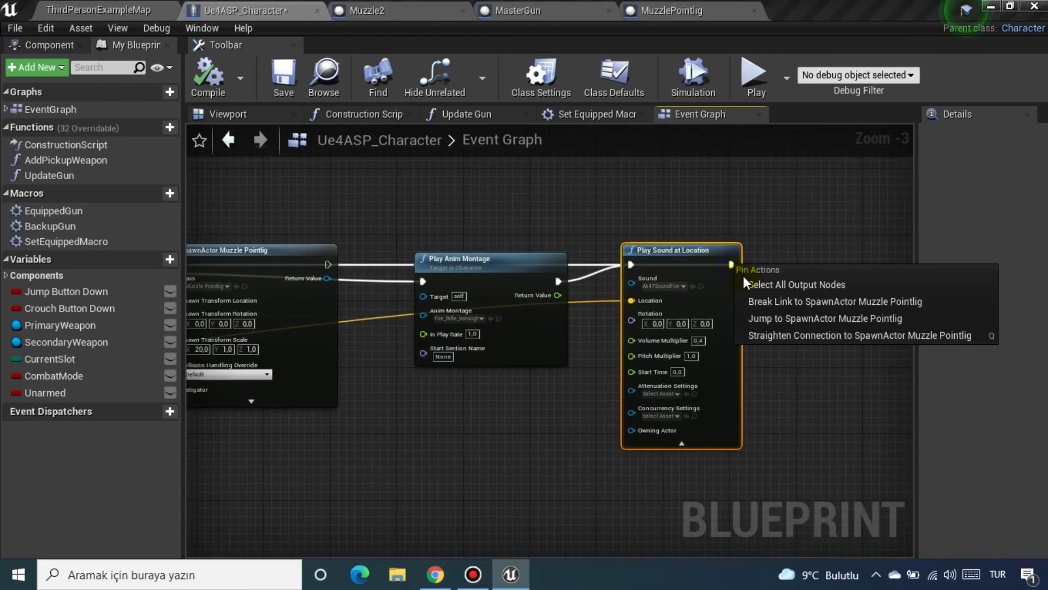
click(758, 298)
right_drag(386, 332, 521, 352)
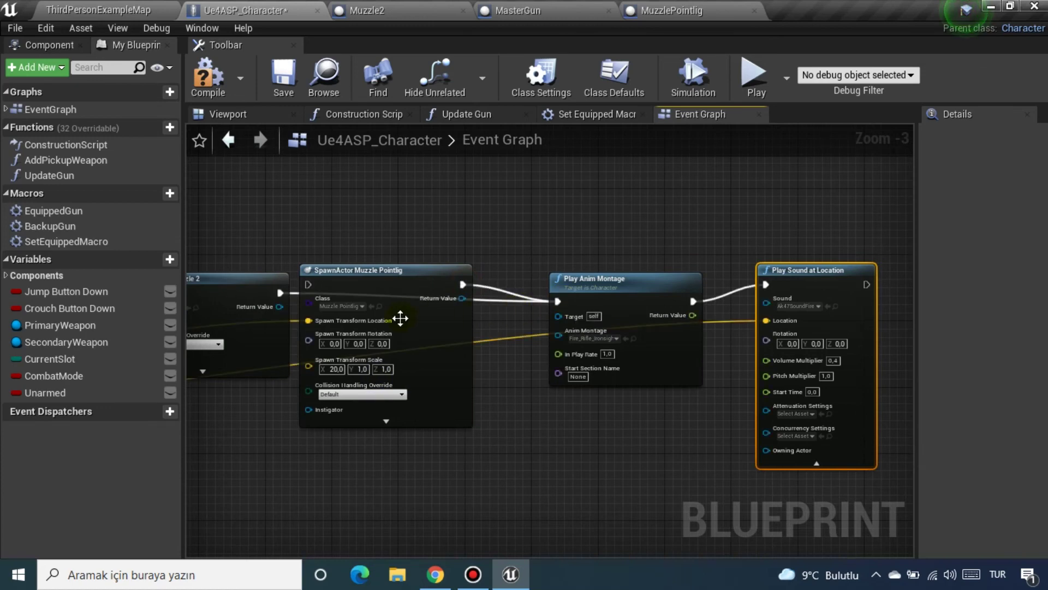
drag(404, 321, 437, 321)
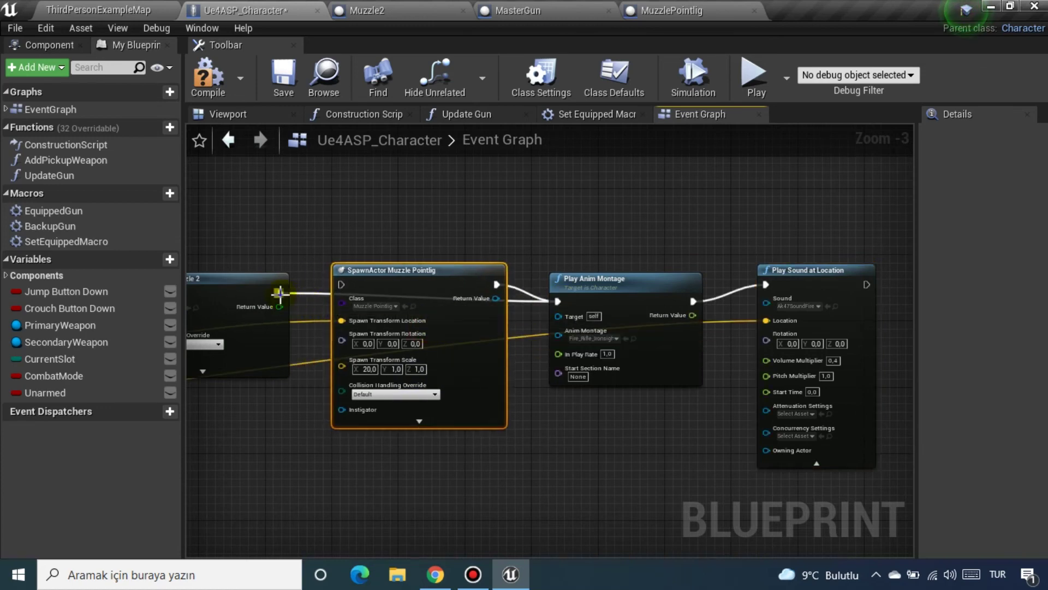
drag(344, 285, 341, 284)
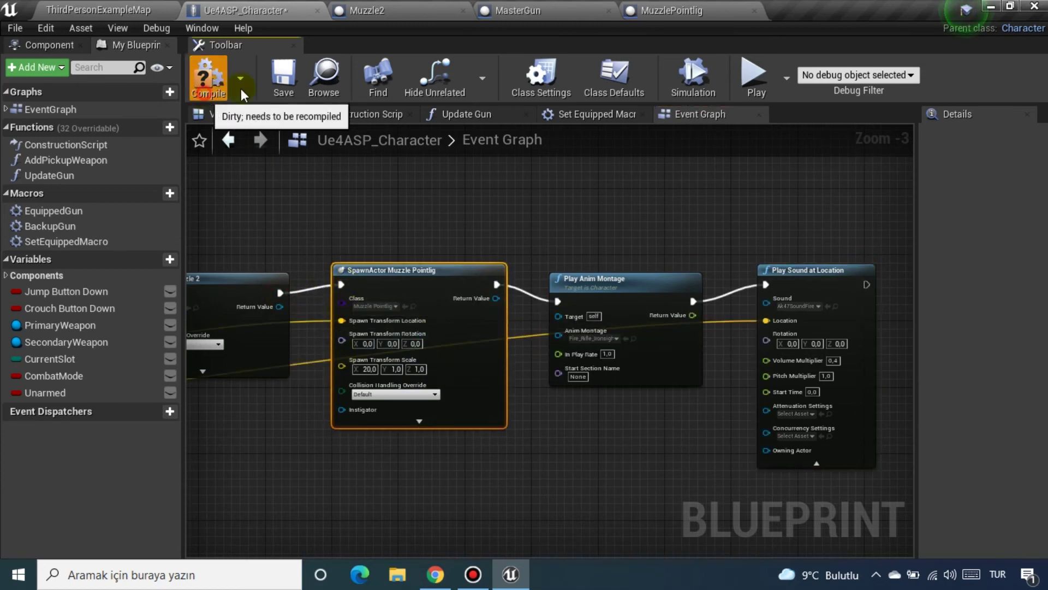
click(280, 77)
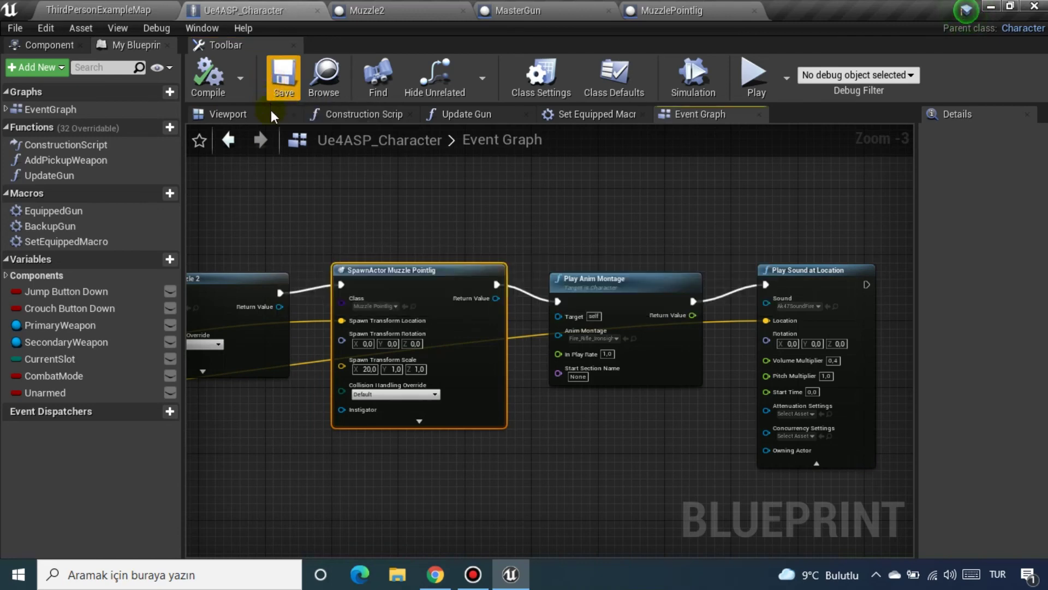
Step: Play-test ThirdPersonExampleMap, moving the character to the dark wall to check the yellow muzzle light
click(100, 7)
click(903, 57)
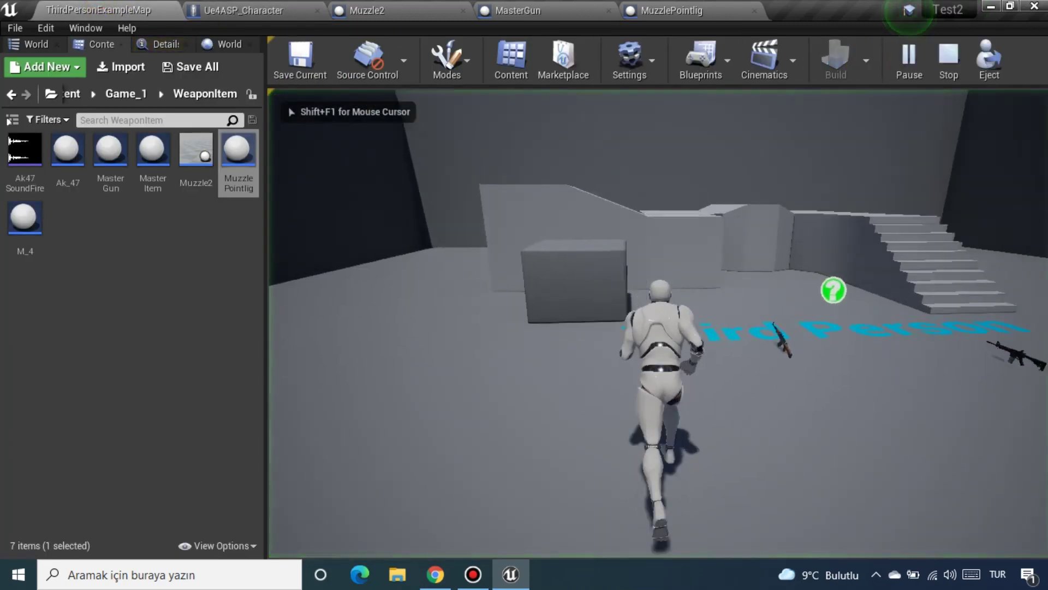
key(w)
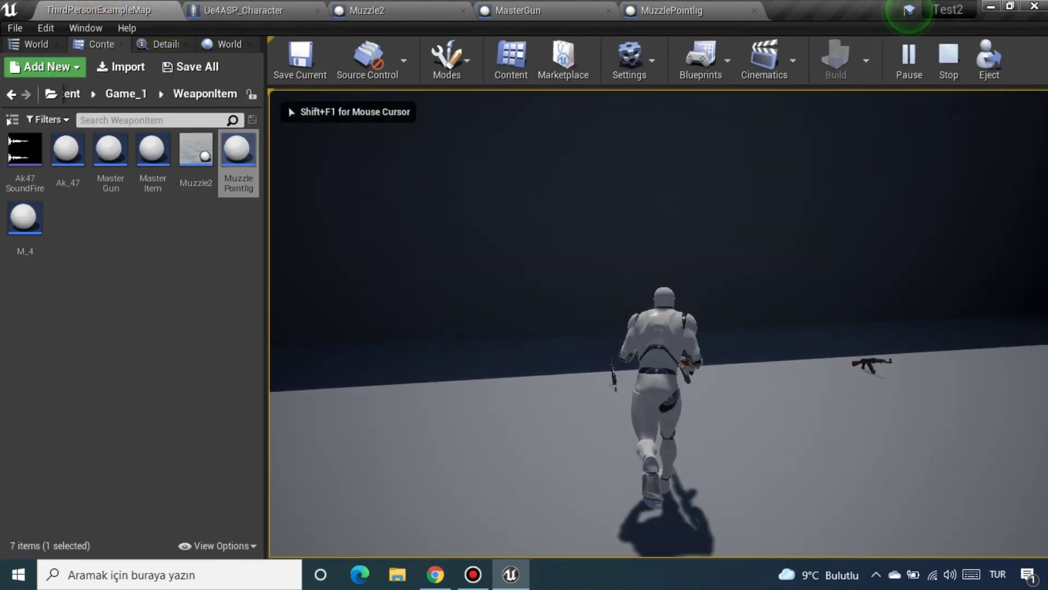
key(c)
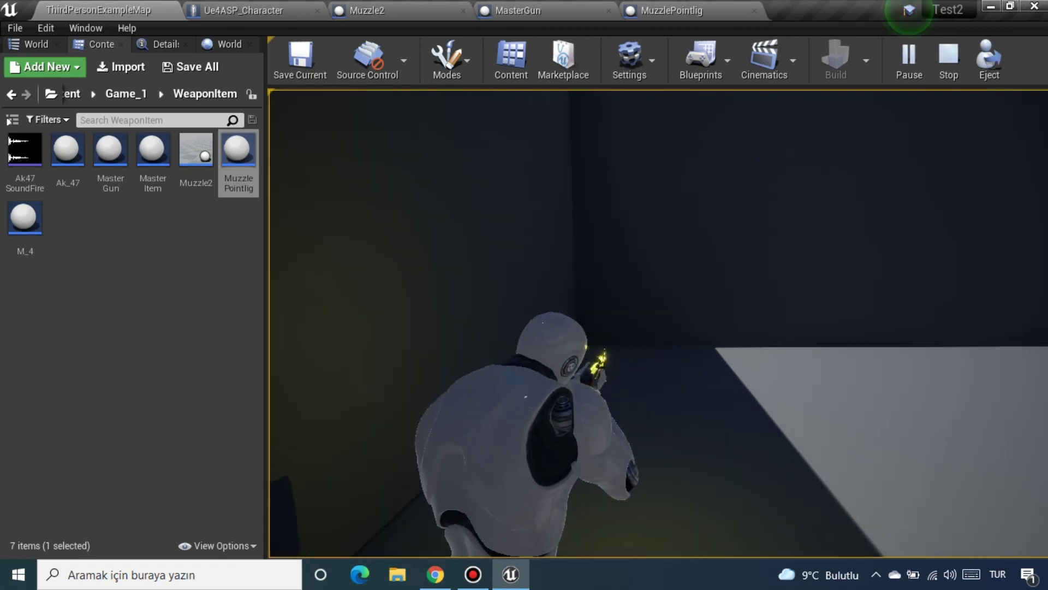
key(Escape)
mouse_move(549, 1)
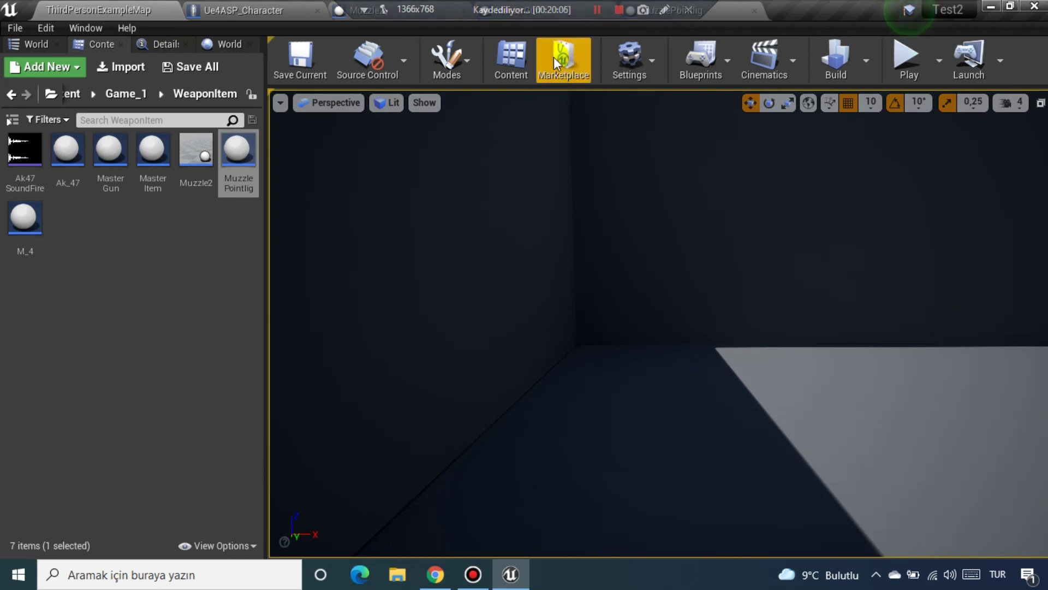
Step: In MuzzlePointlig's Class Defaults, change Initial Life Span from 0.5 to 0.1
click(666, 10)
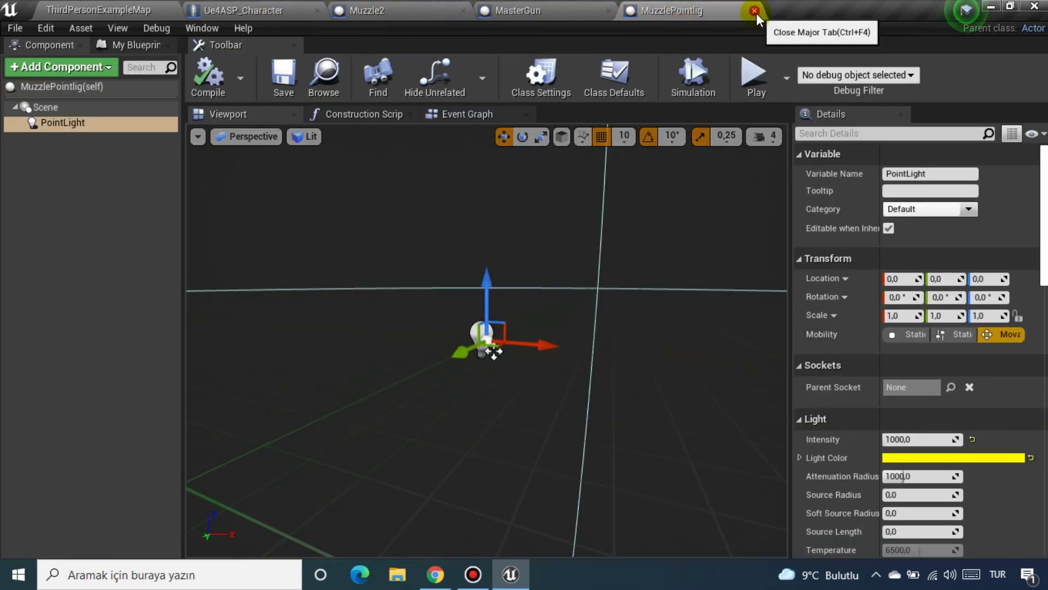
click(900, 134)
text(li)
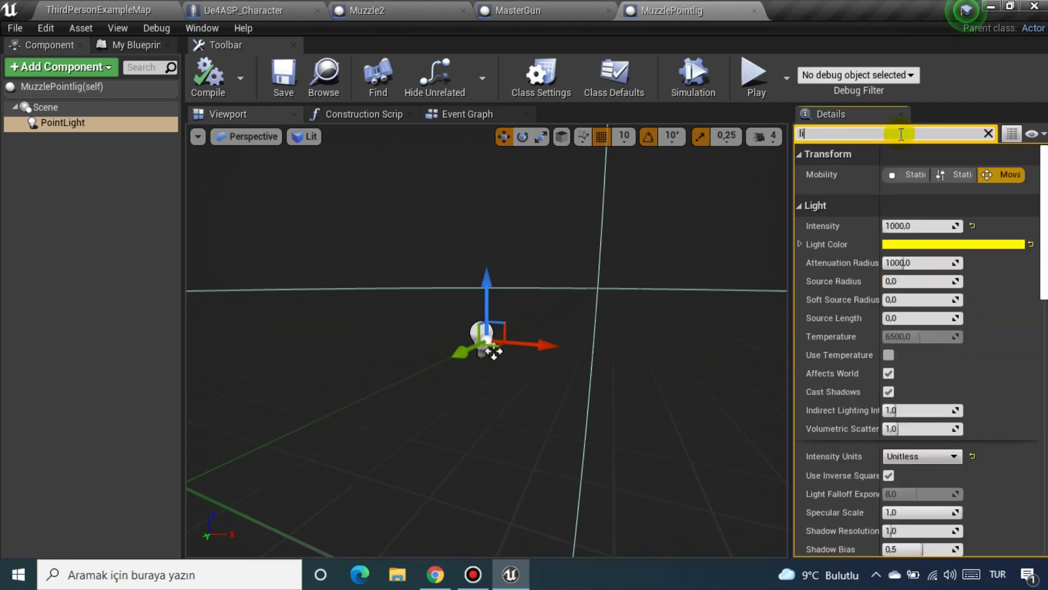
click(63, 90)
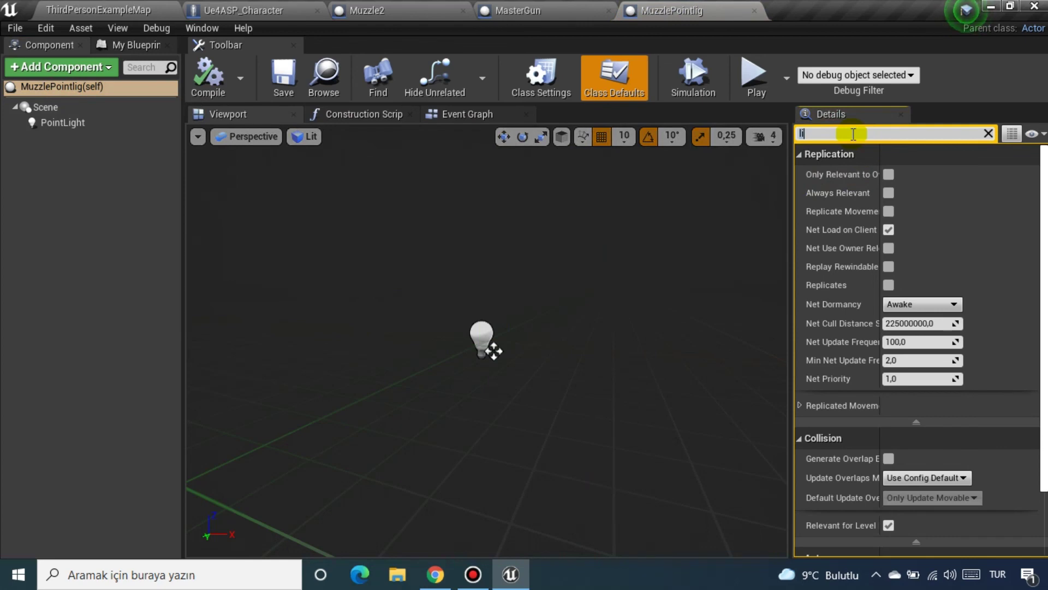
text(fe)
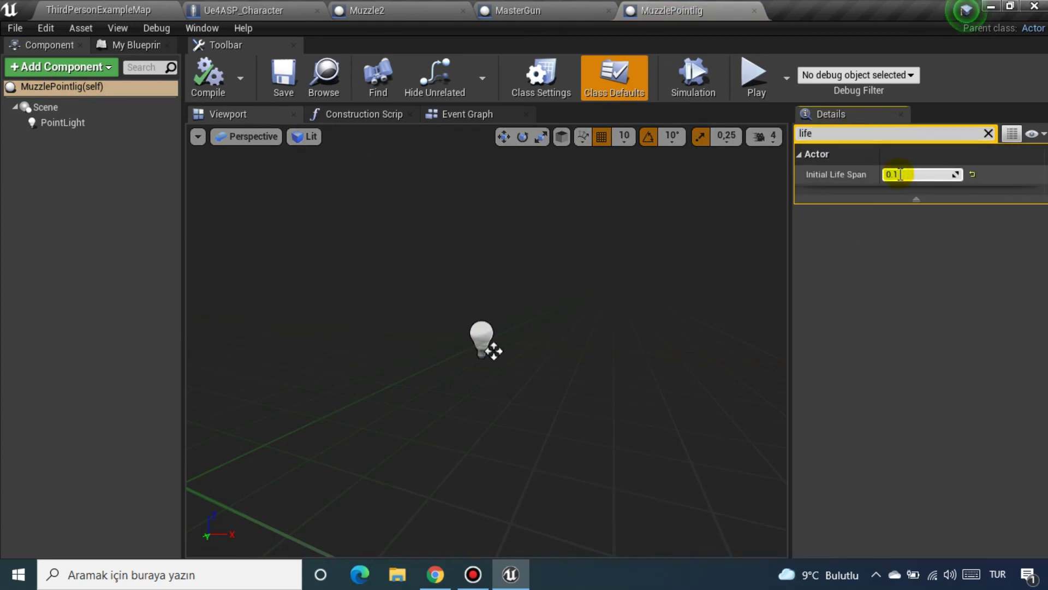
click(886, 264)
Step: Compile and save MuzzlePointlig, then return to the ThirdPersonExampleMap level
click(202, 79)
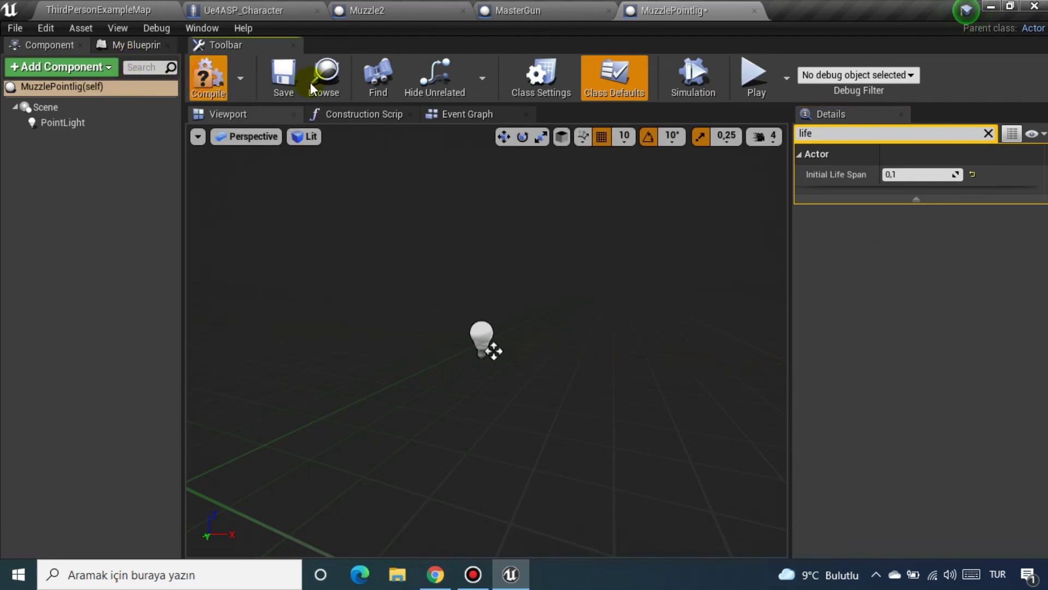
click(290, 83)
click(98, 10)
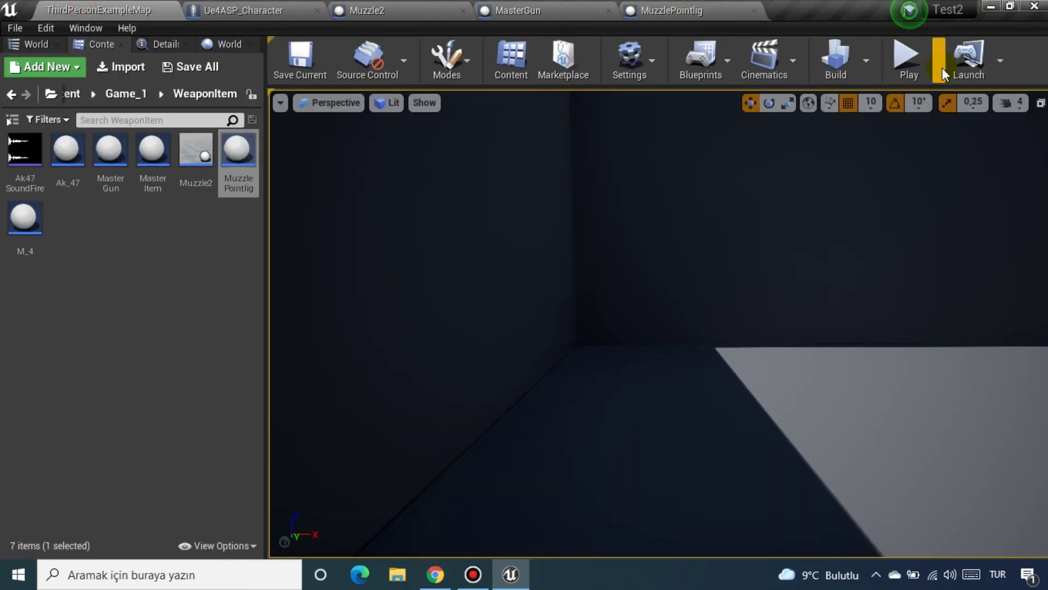
click(910, 61)
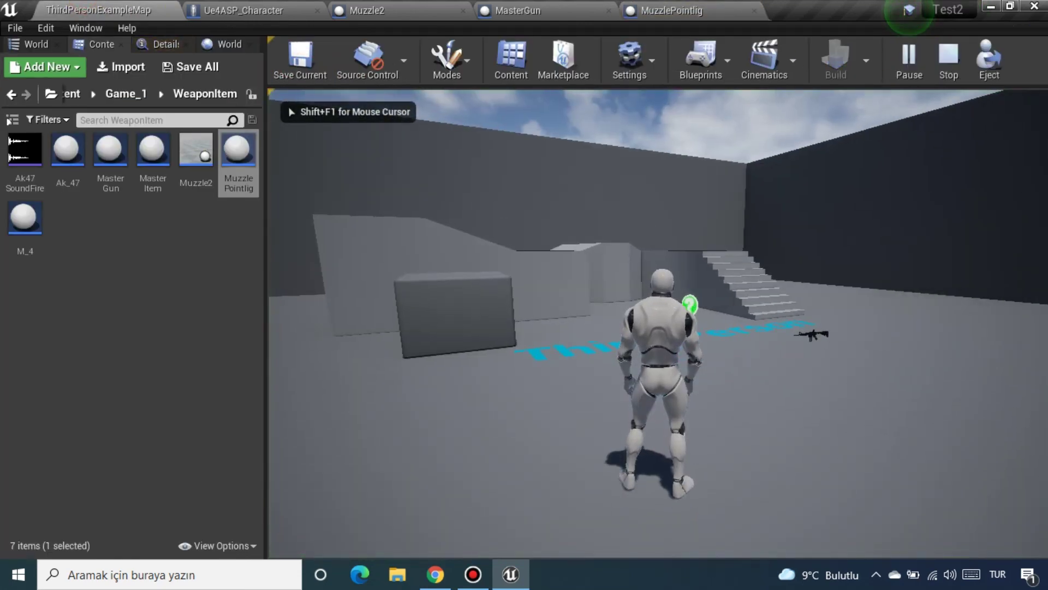
key(w)
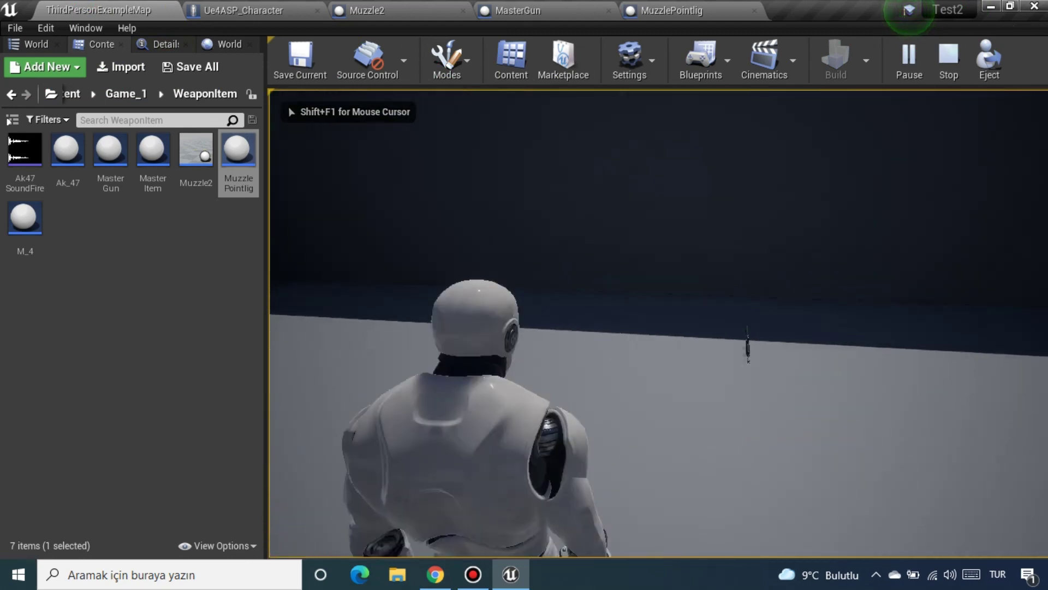
key(w)
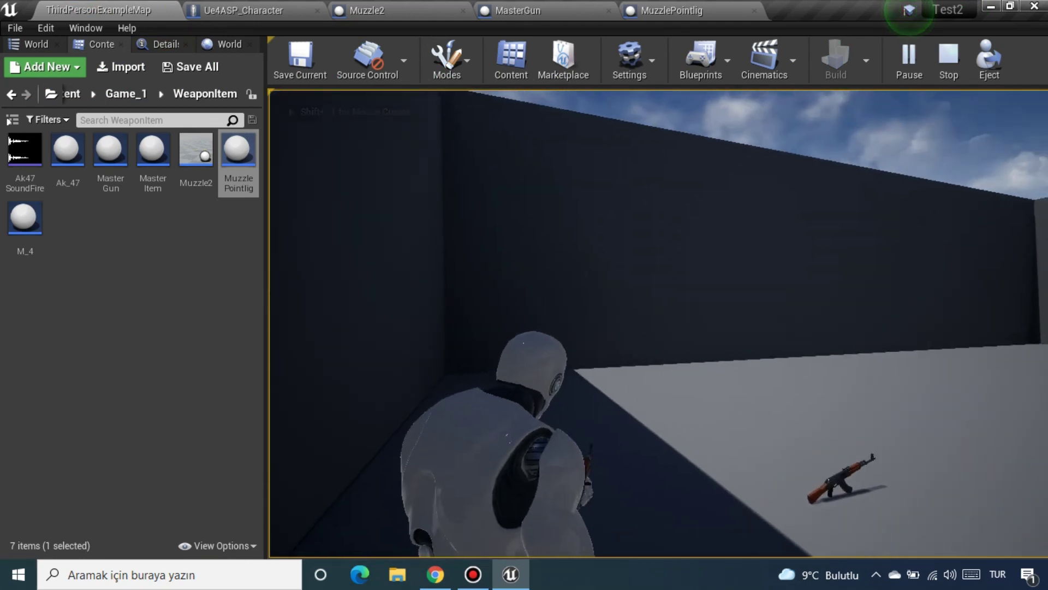
key(w)
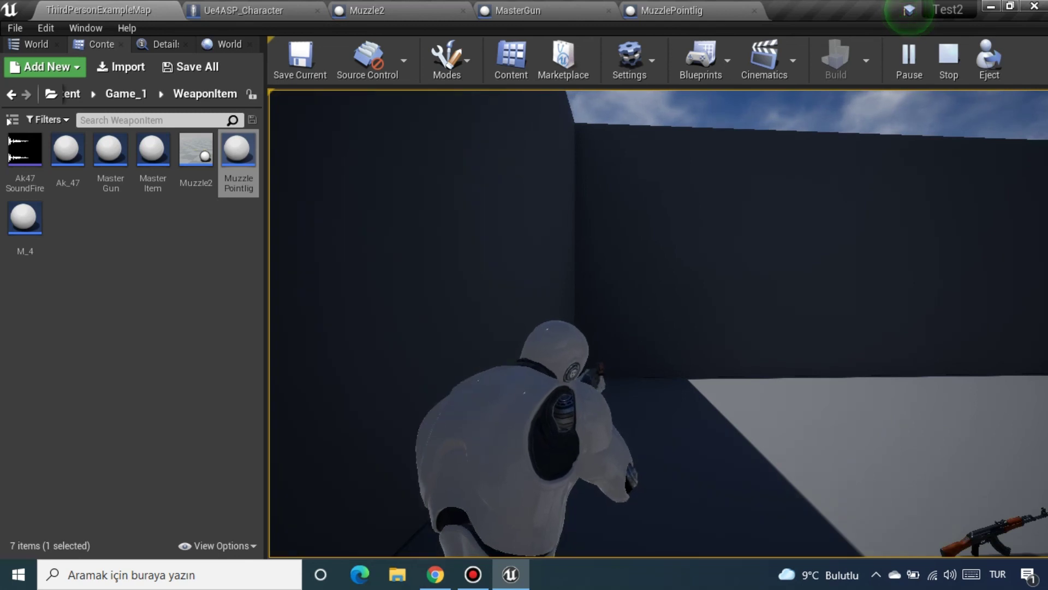
click(659, 323)
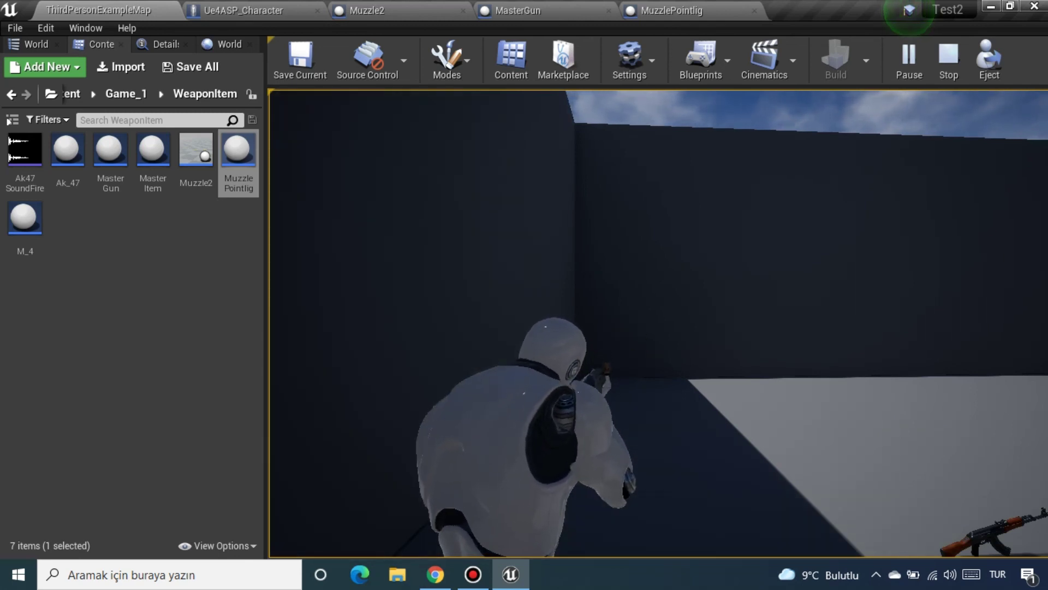
click(659, 323)
click(658, 324)
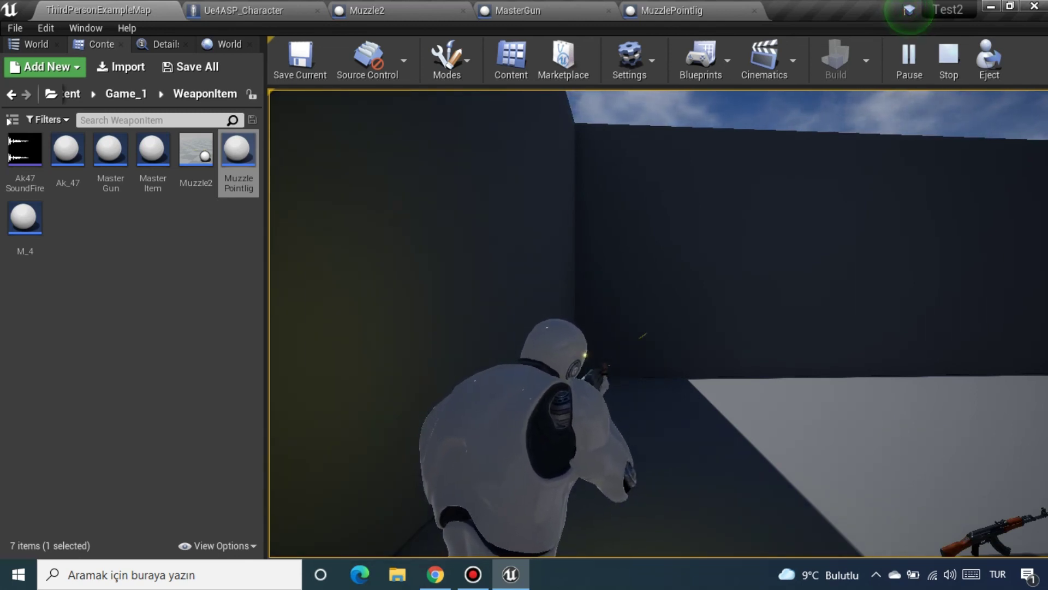
key(Escape)
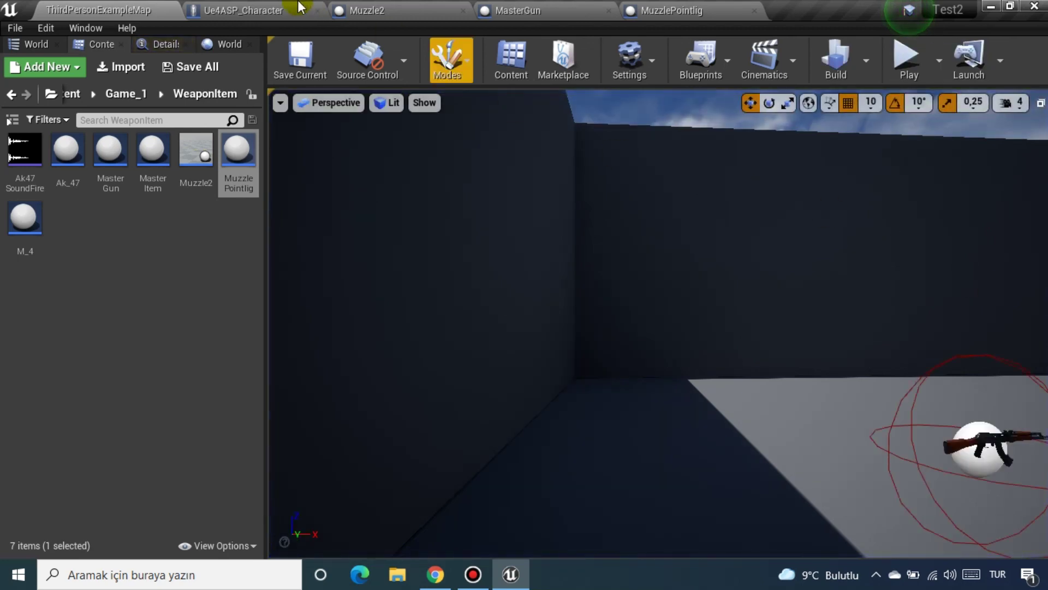
click(300, 6)
right_drag(328, 230, 1047, 197)
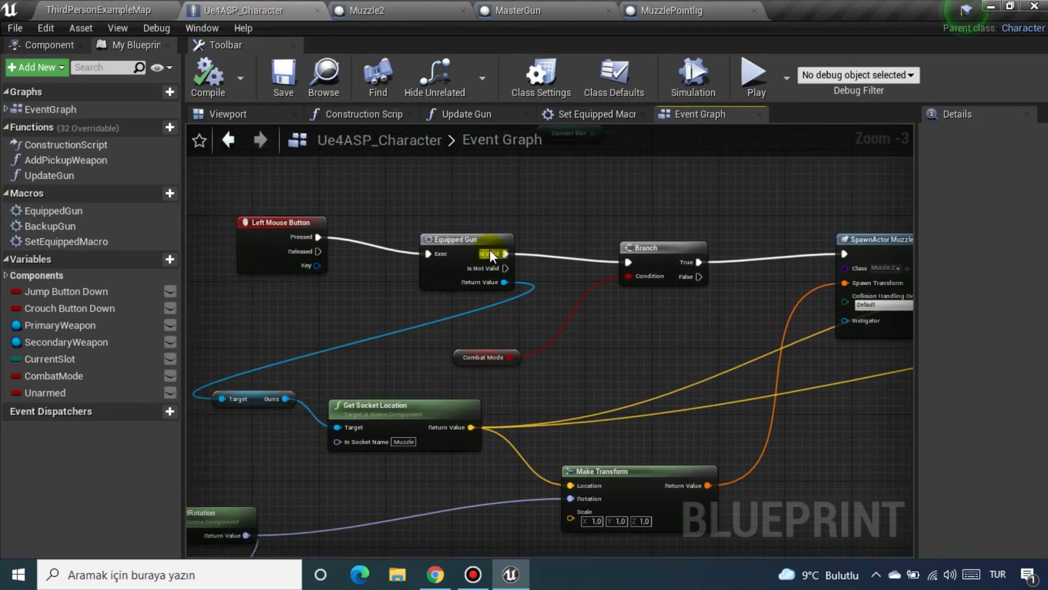
drag(487, 257, 479, 240)
right_drag(704, 338, 418, 312)
mouse_move(562, 322)
right_down()
mouse_move(492, 324)
mouse_move(308, 212)
right_up()
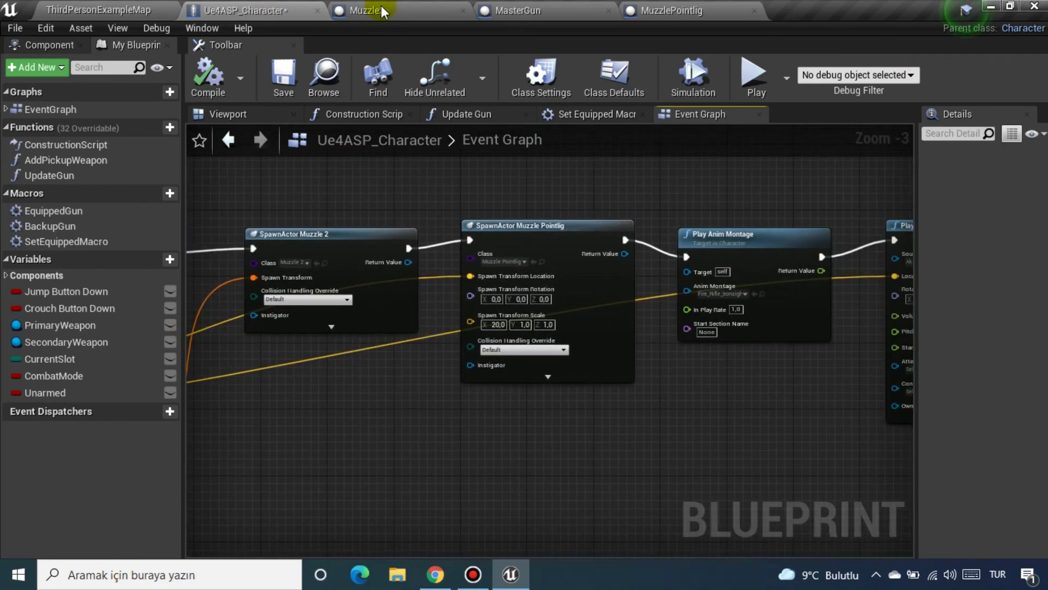
click(99, 10)
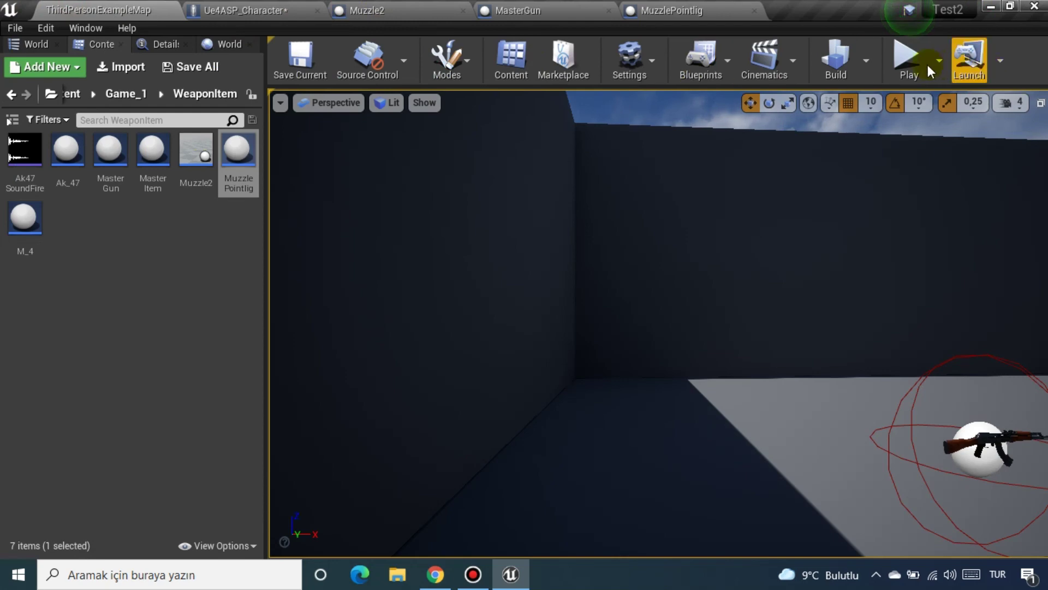
Step: Show the World Outliner, start a play session, and pick up the AK-47 rifle
click(32, 45)
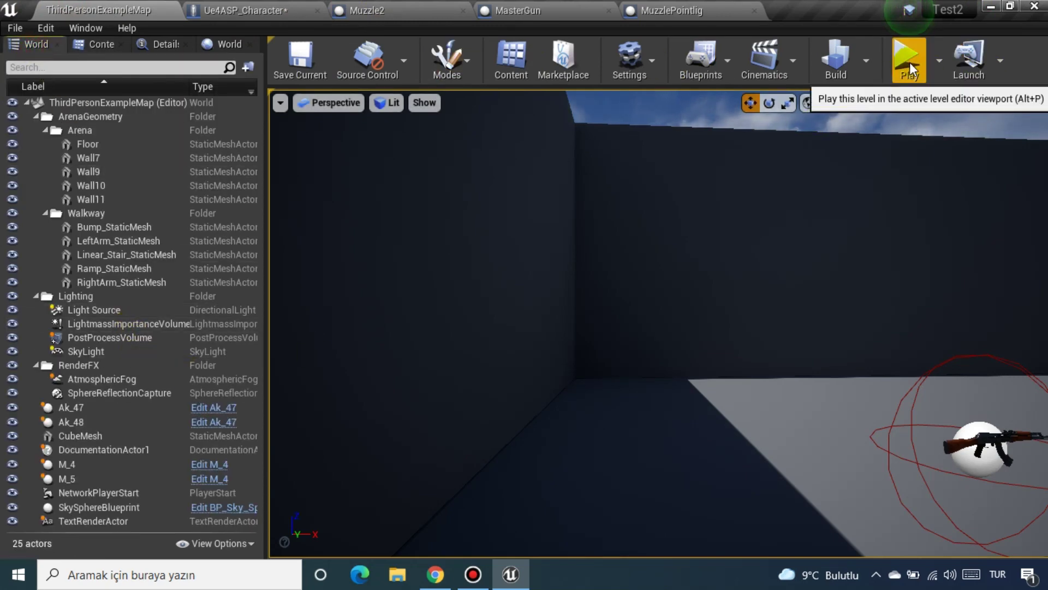
click(920, 86)
scroll(61, 234, down, 4)
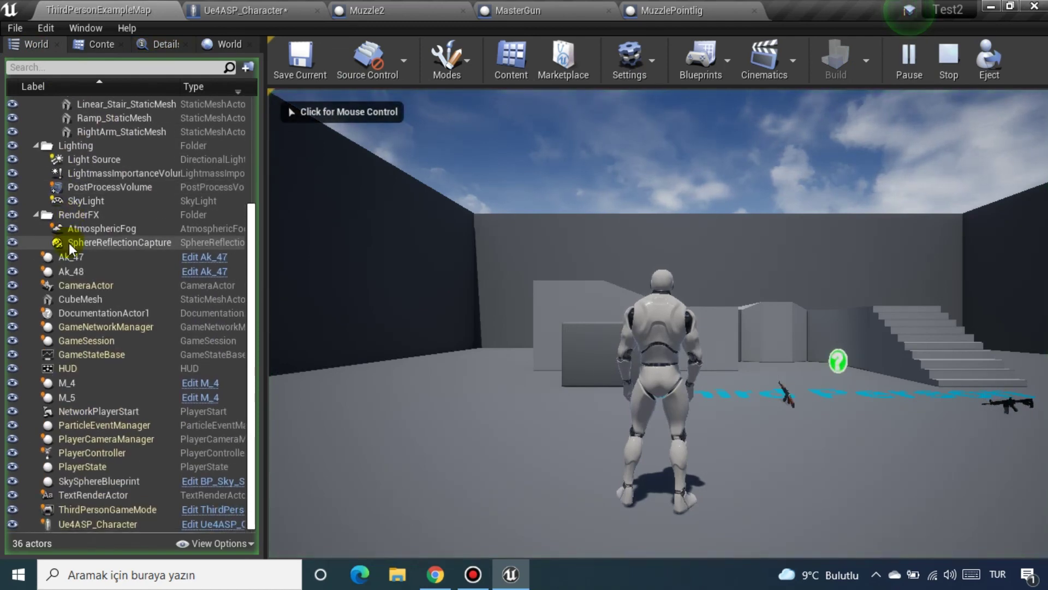
click(604, 370)
key(w)
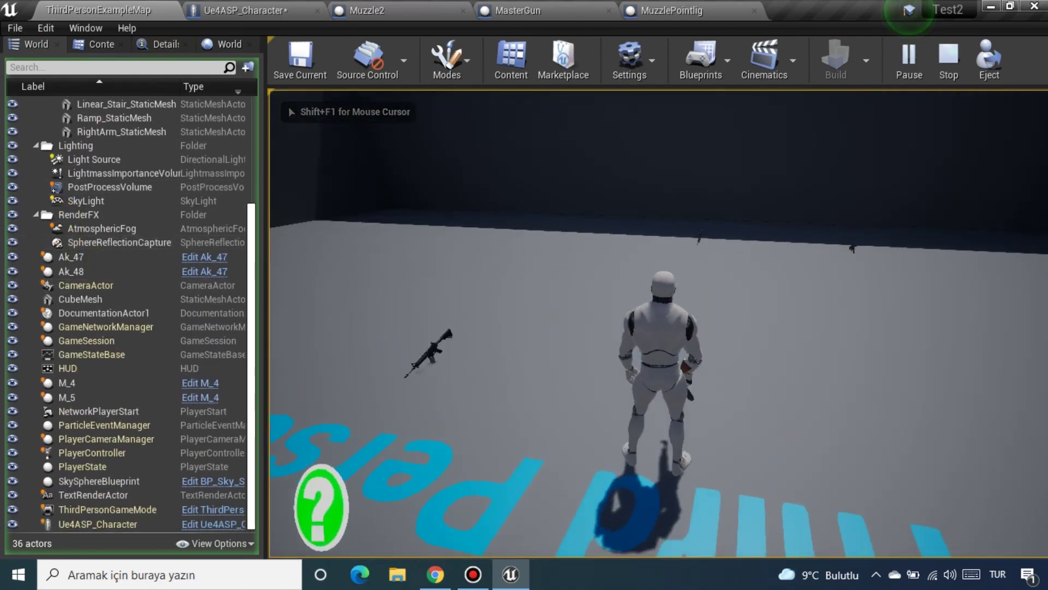
key(f)
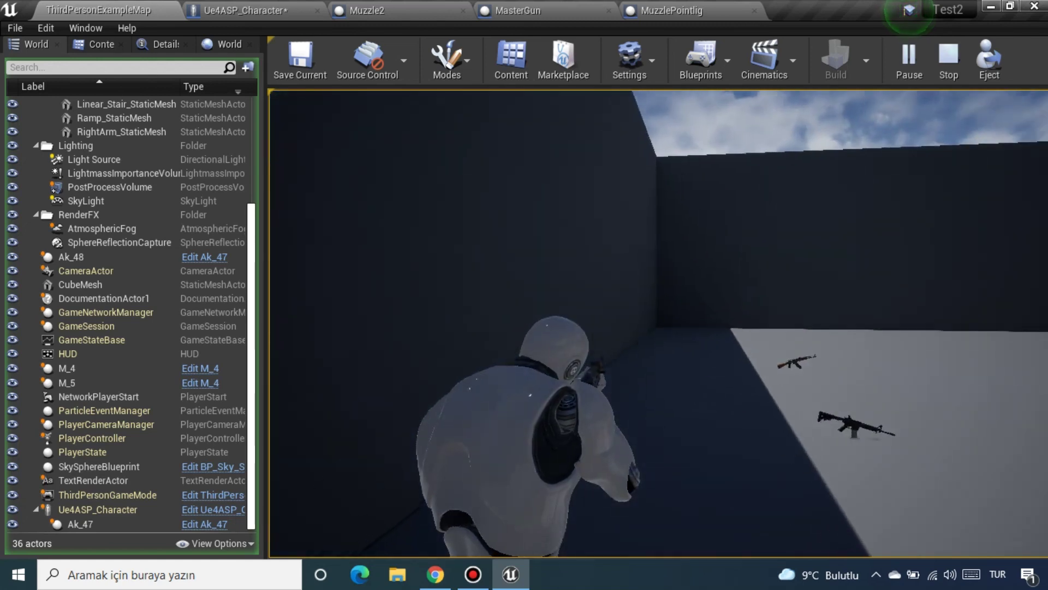
Step: Fire the AK-47 nine times to watch the brief yellow muzzle lights, then stop playing
click(658, 323)
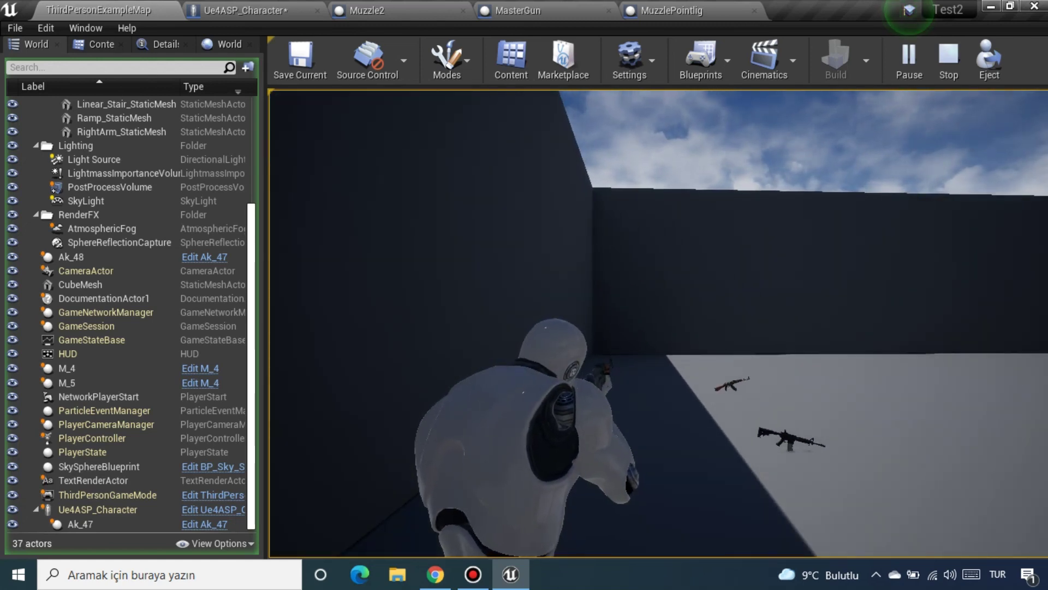
click(658, 323)
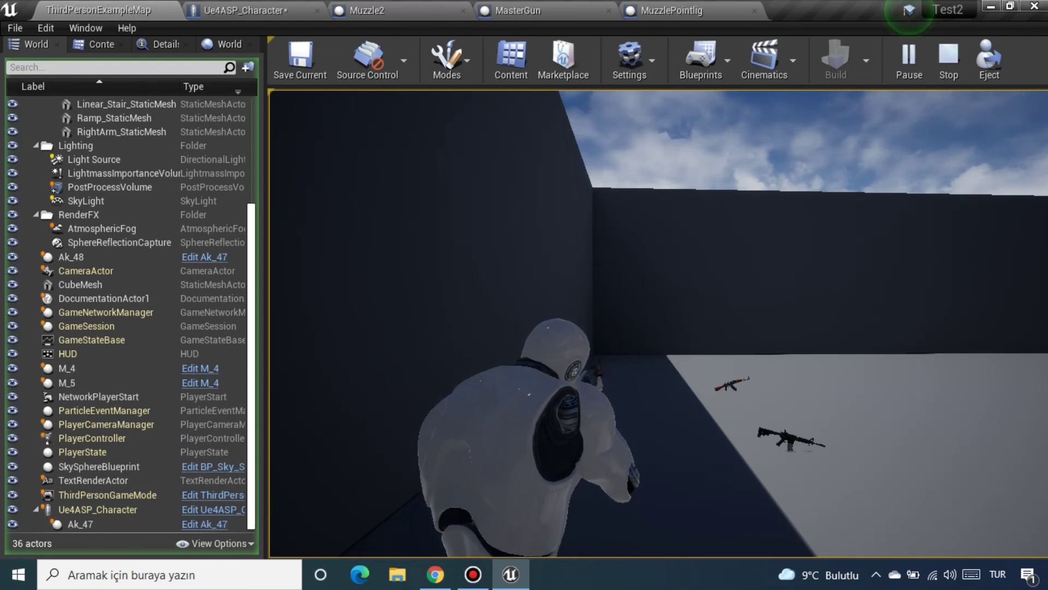
click(659, 324)
click(659, 324)
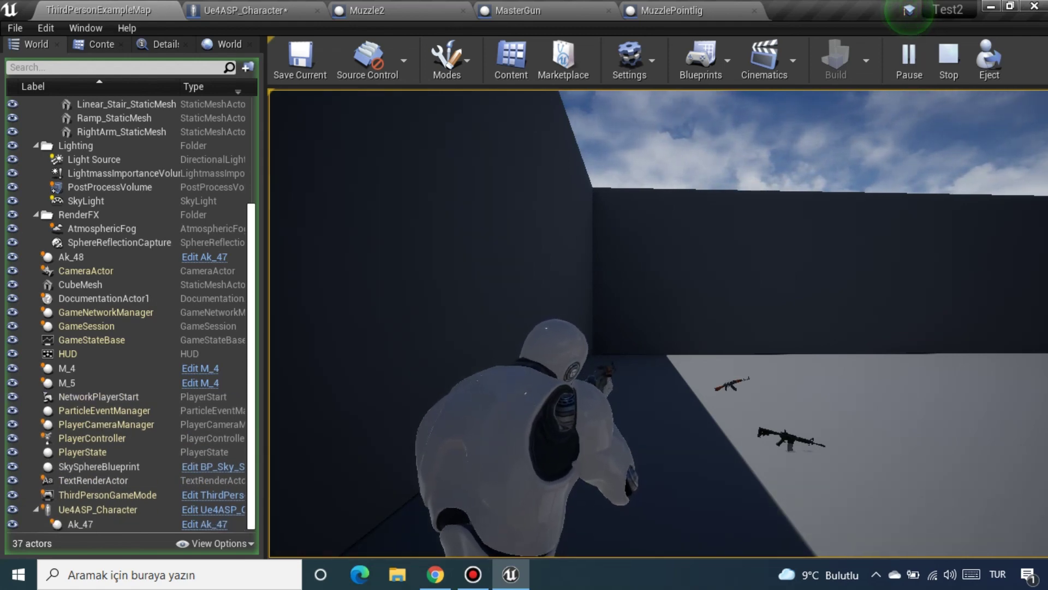
click(658, 323)
click(658, 323)
click(659, 324)
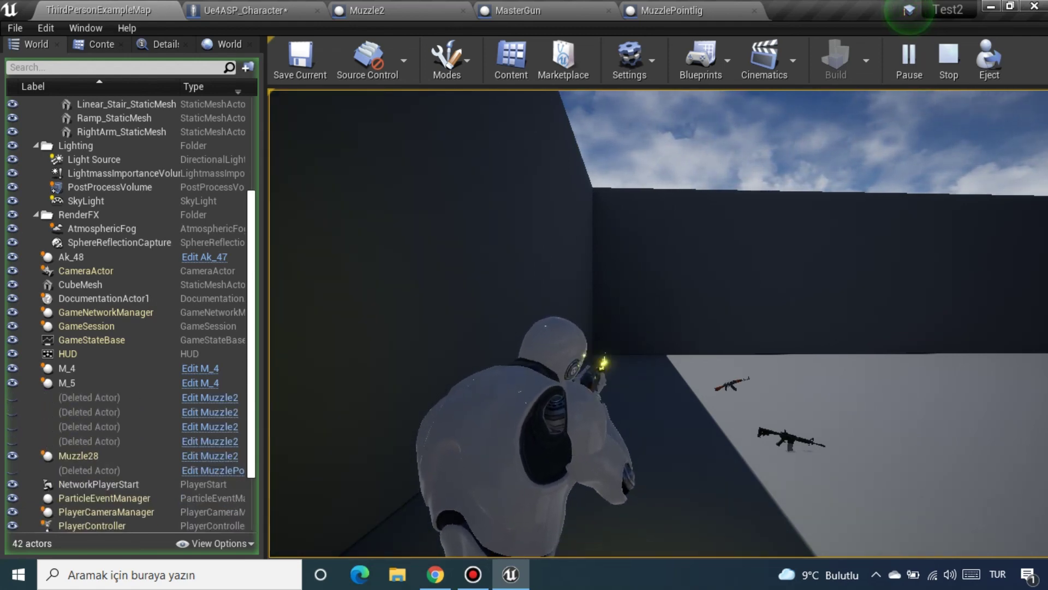
click(658, 323)
click(658, 323)
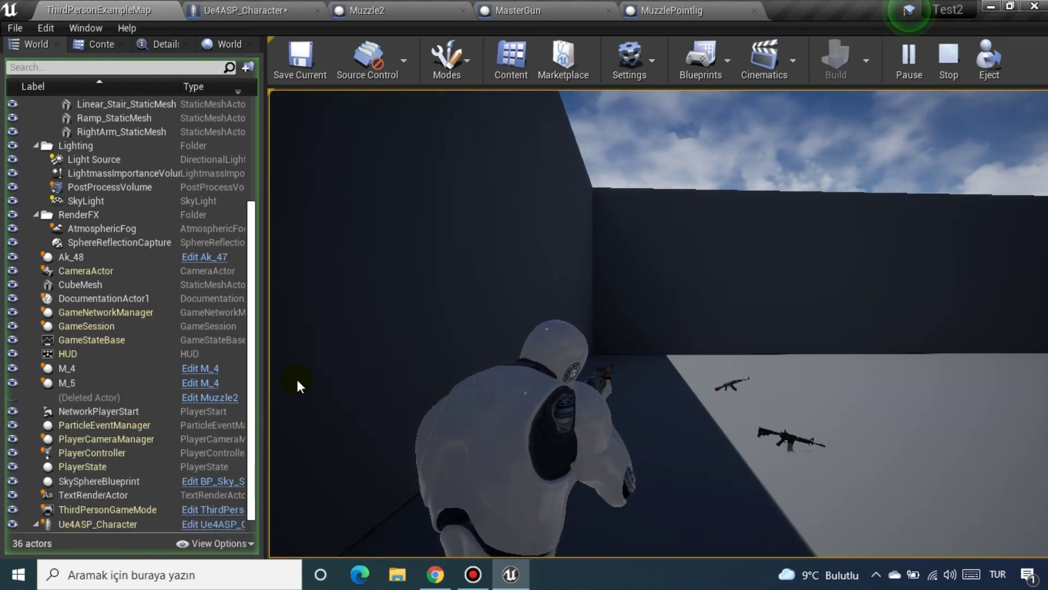
key(Escape)
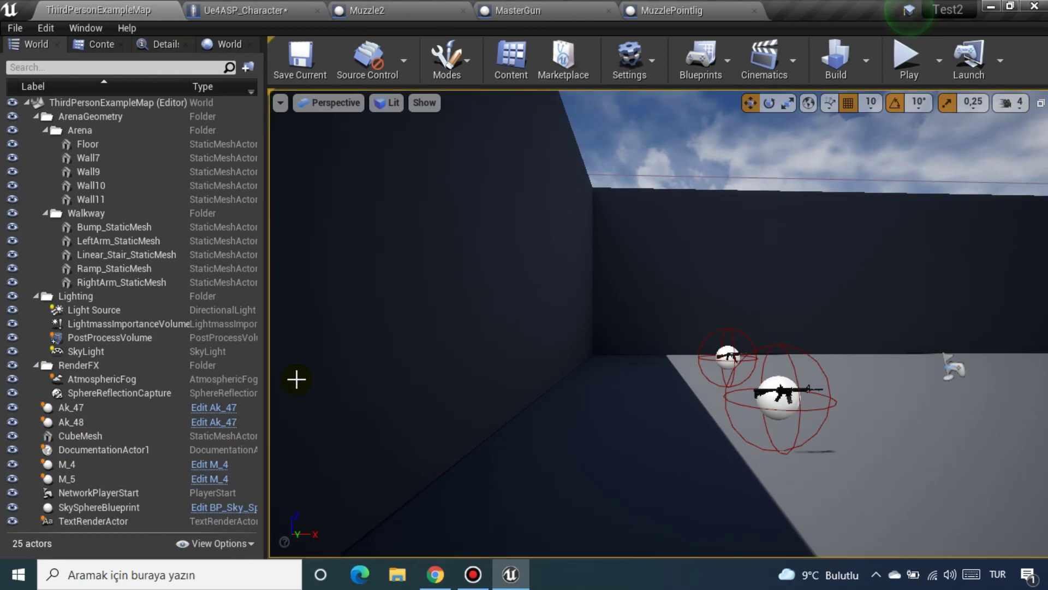